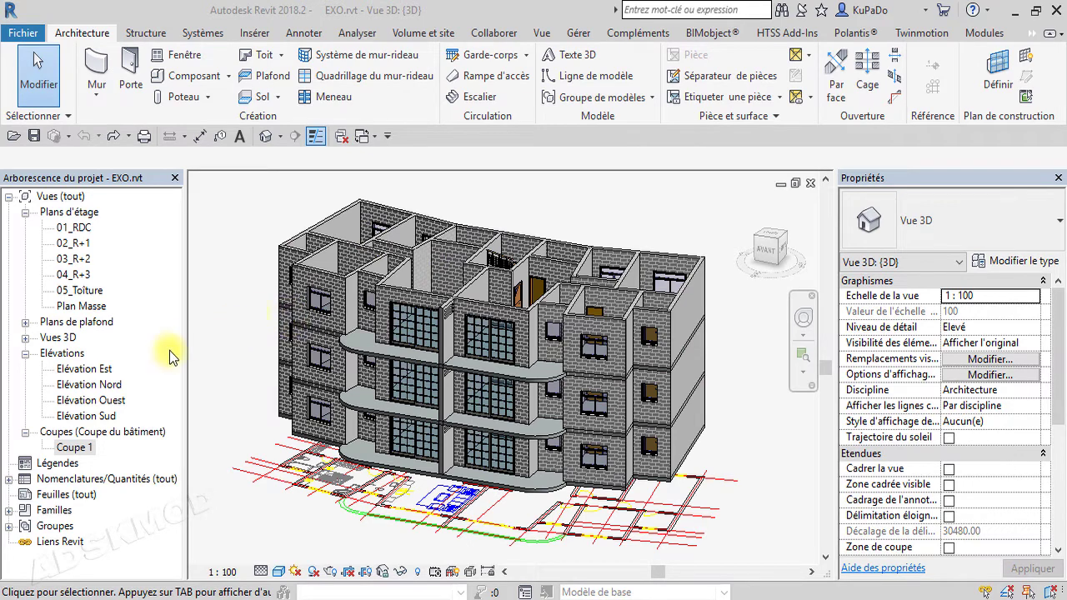
Open the 05_Toiture floor plan and set its underlay base level to 04_R+3.
double_click(88, 294)
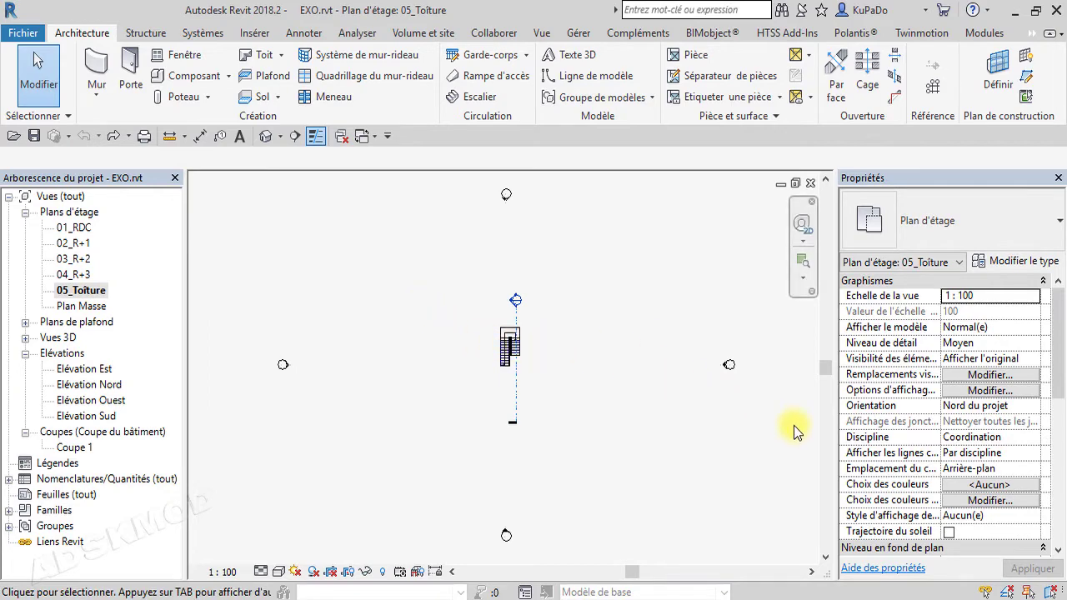
scroll(969, 456, down, 2)
scroll(969, 455, down, 3)
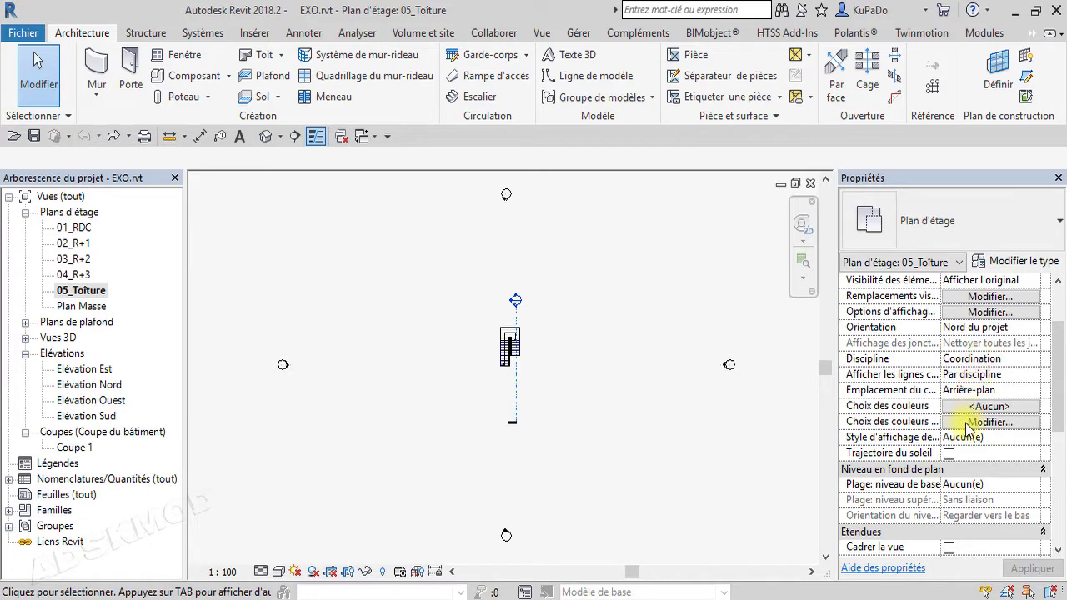
scroll(950, 425, down, 2)
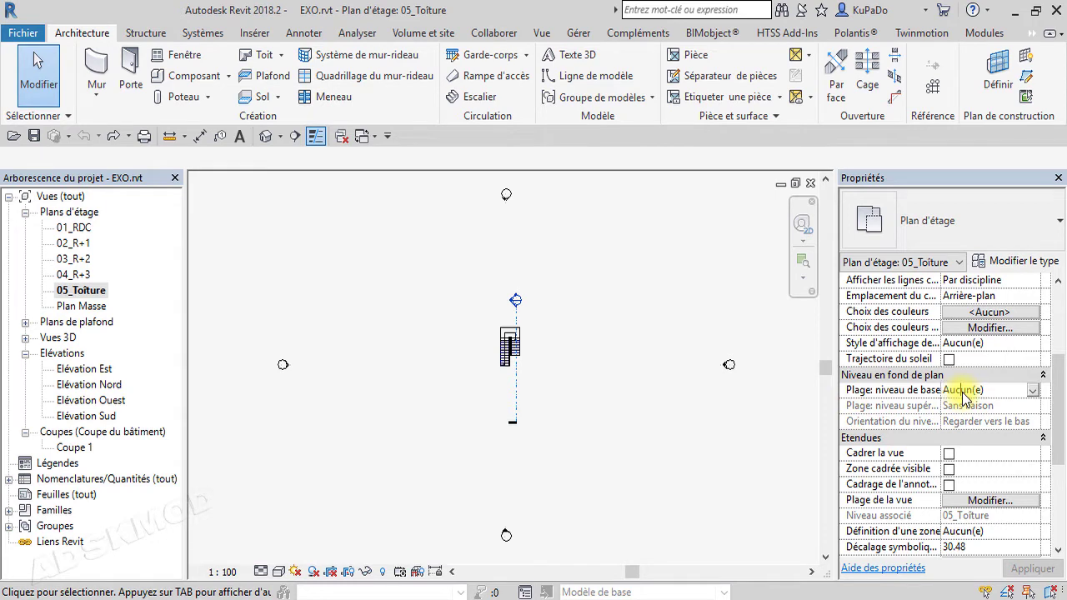
click(1033, 390)
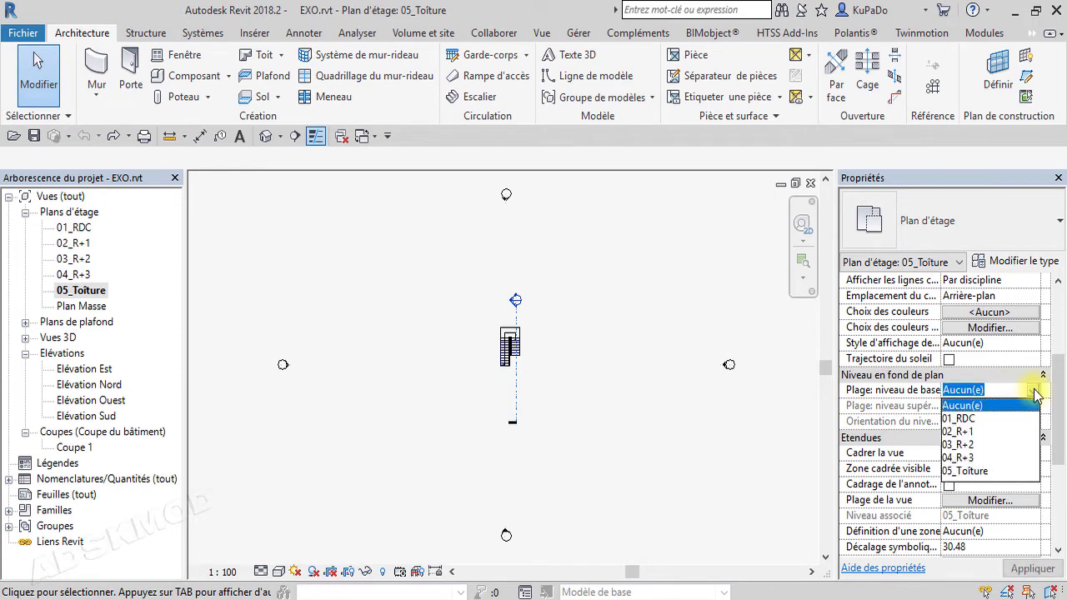
click(967, 460)
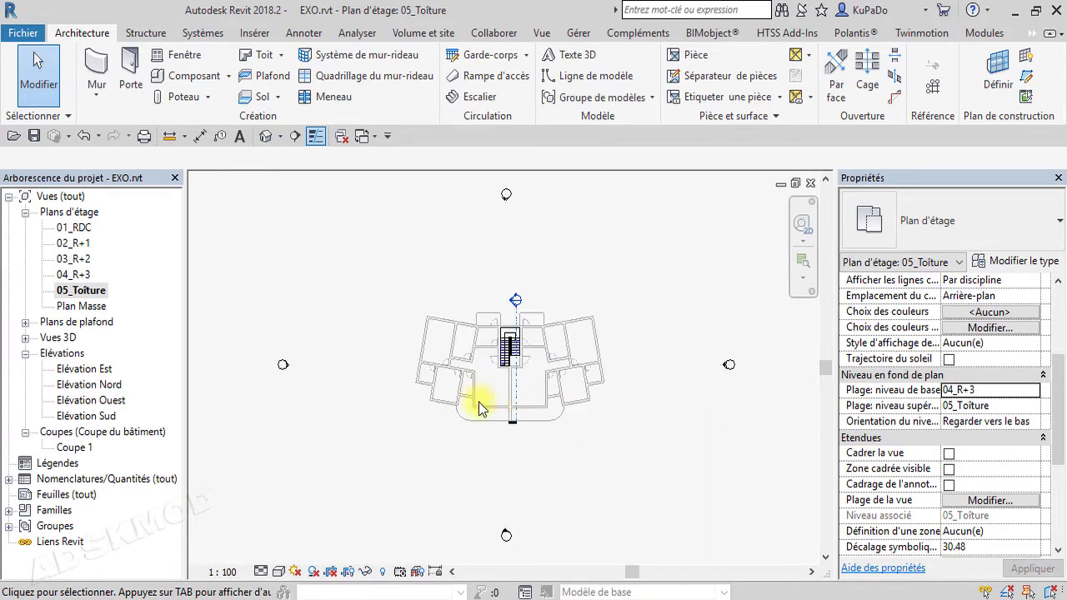
scroll(478, 401, up, 1)
scroll(479, 401, up, 1)
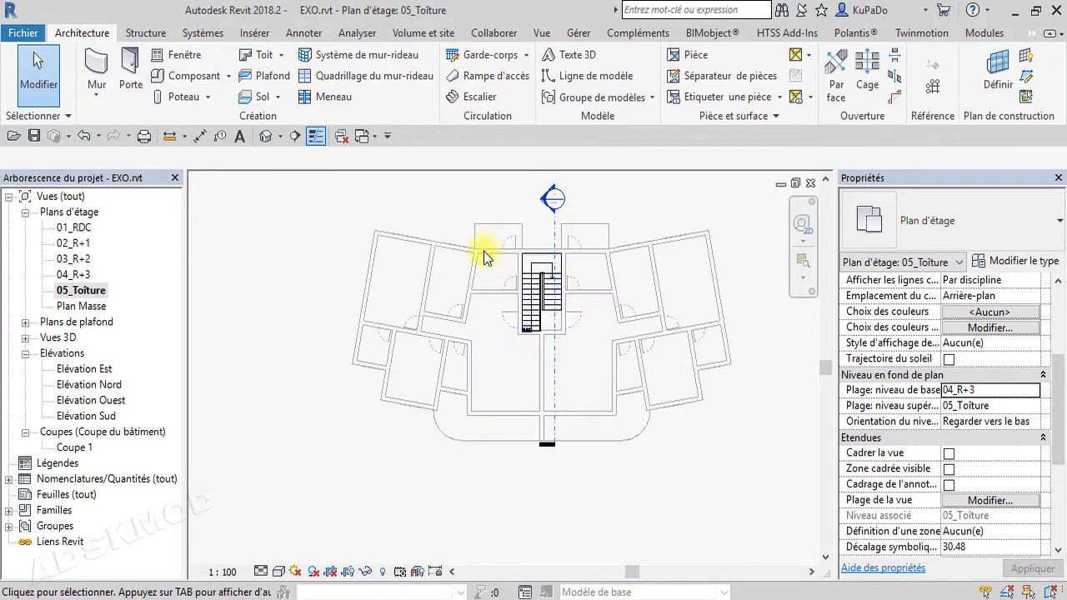
middle_drag(499, 315, 501, 336)
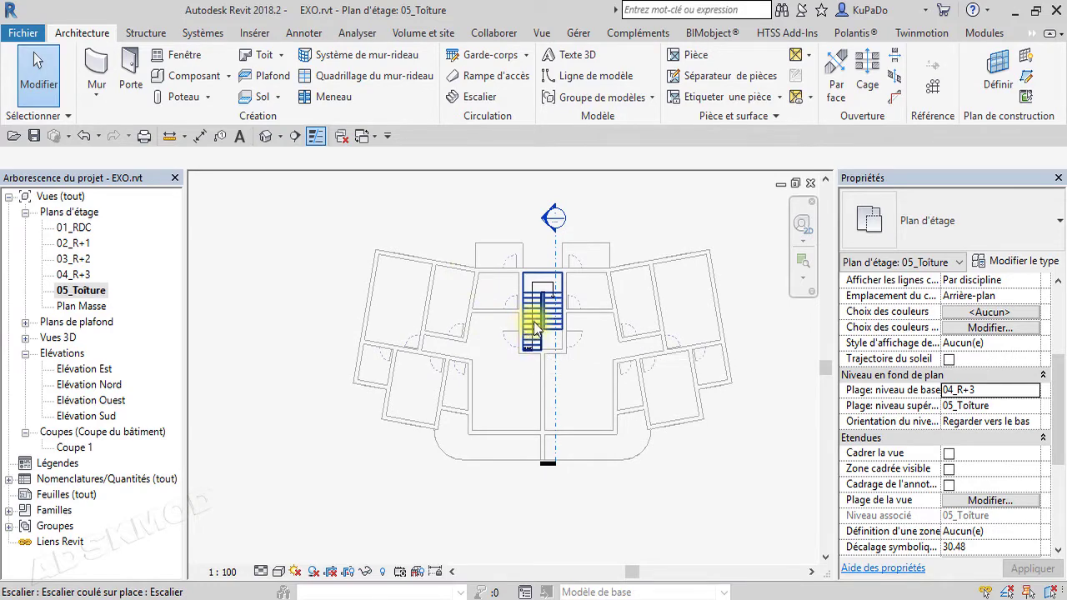
scroll(561, 353, up, 1)
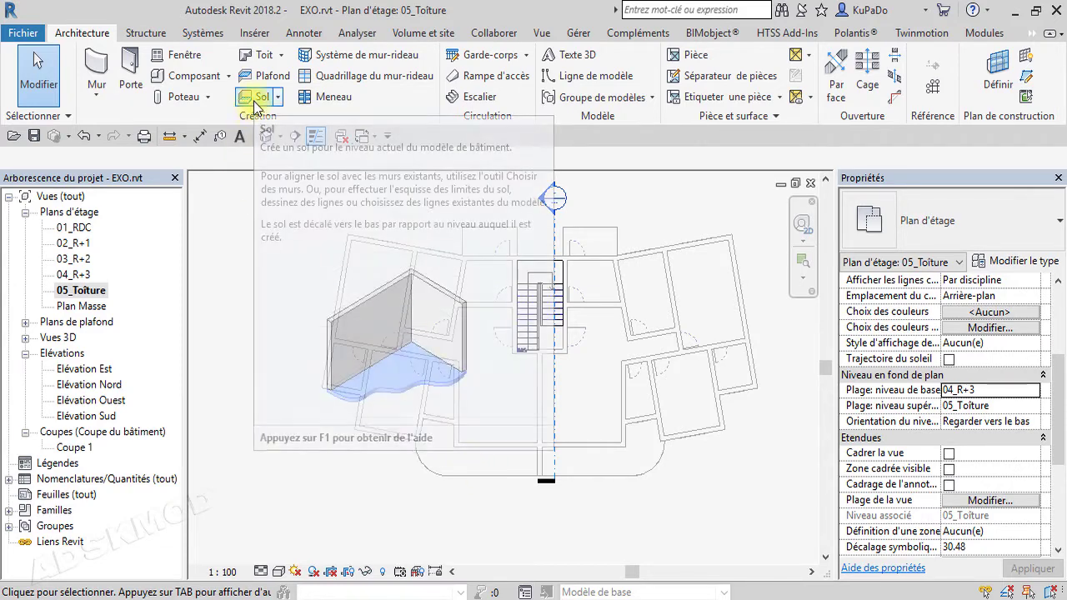
click(144, 33)
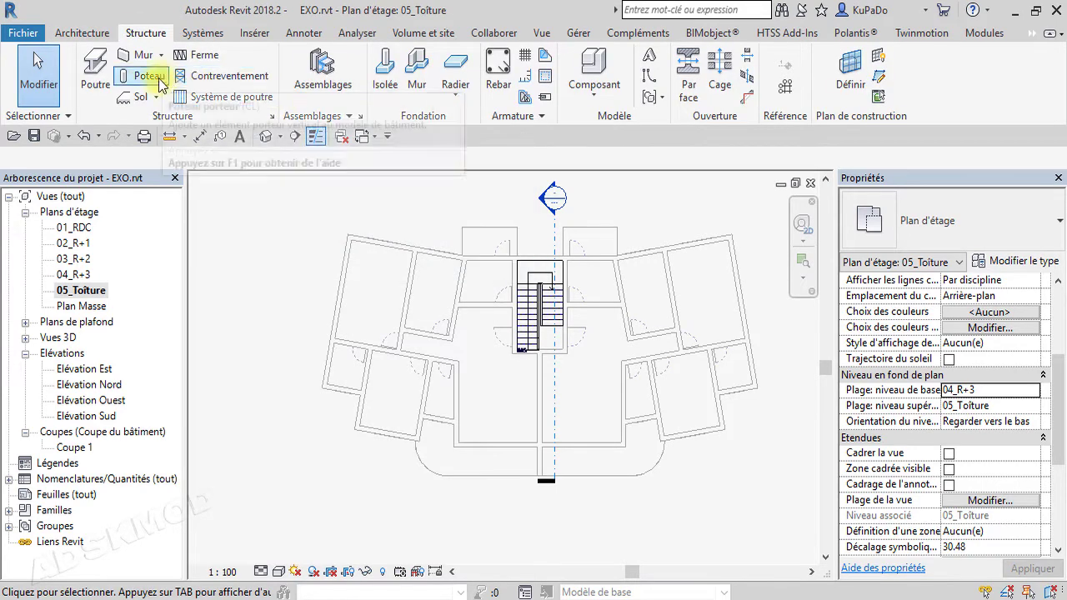
click(94, 37)
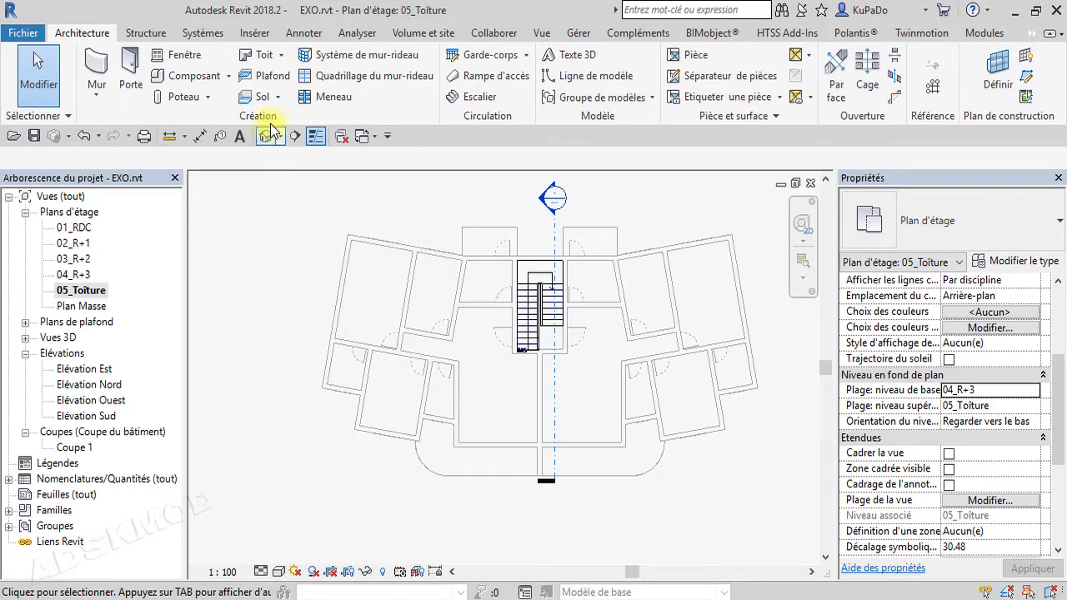
click(281, 55)
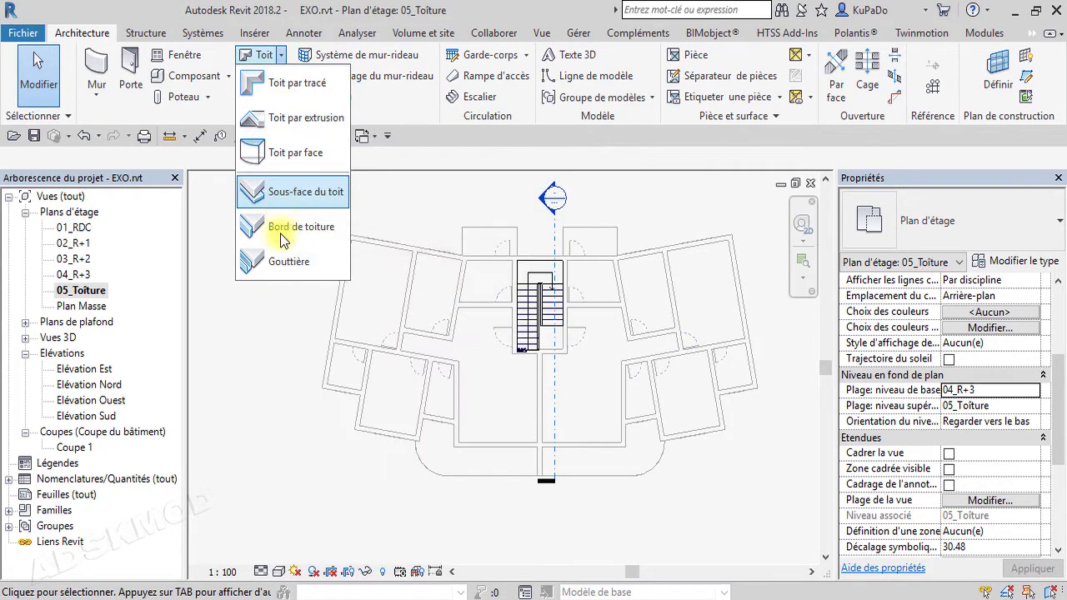
click(281, 83)
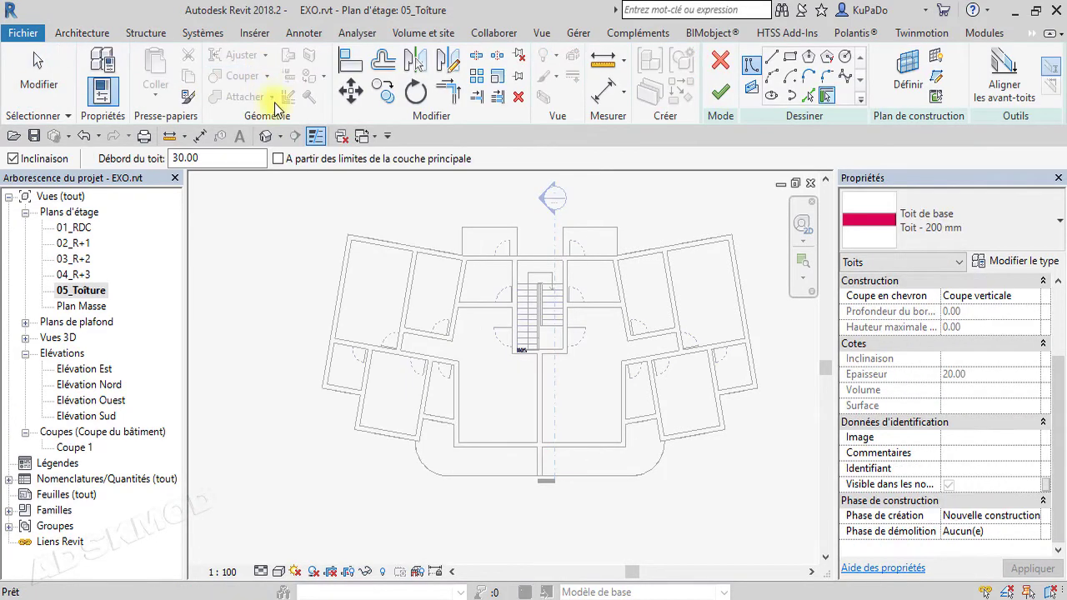
click(722, 74)
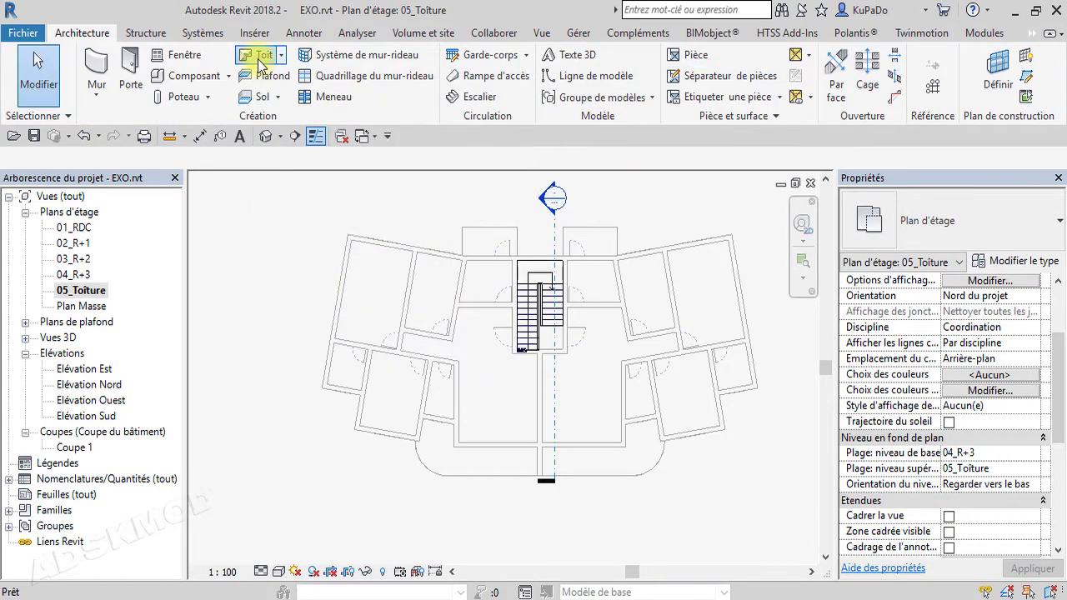
Start a roof by footprint and offset boundary lines 50 outward from the left wing's upper and outer side walls using Pick Lines.
click(262, 74)
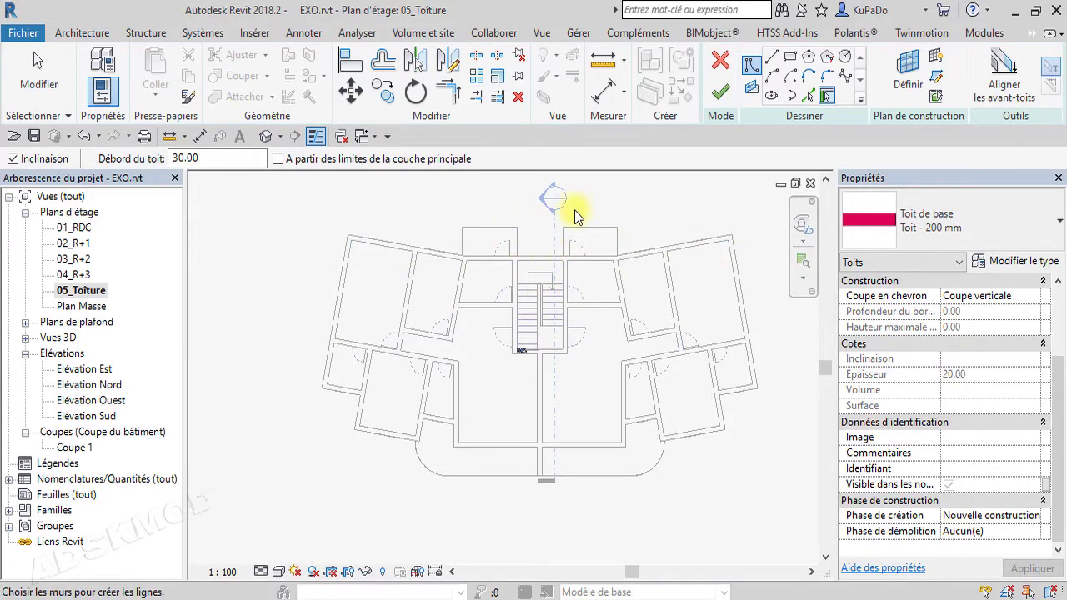
click(807, 97)
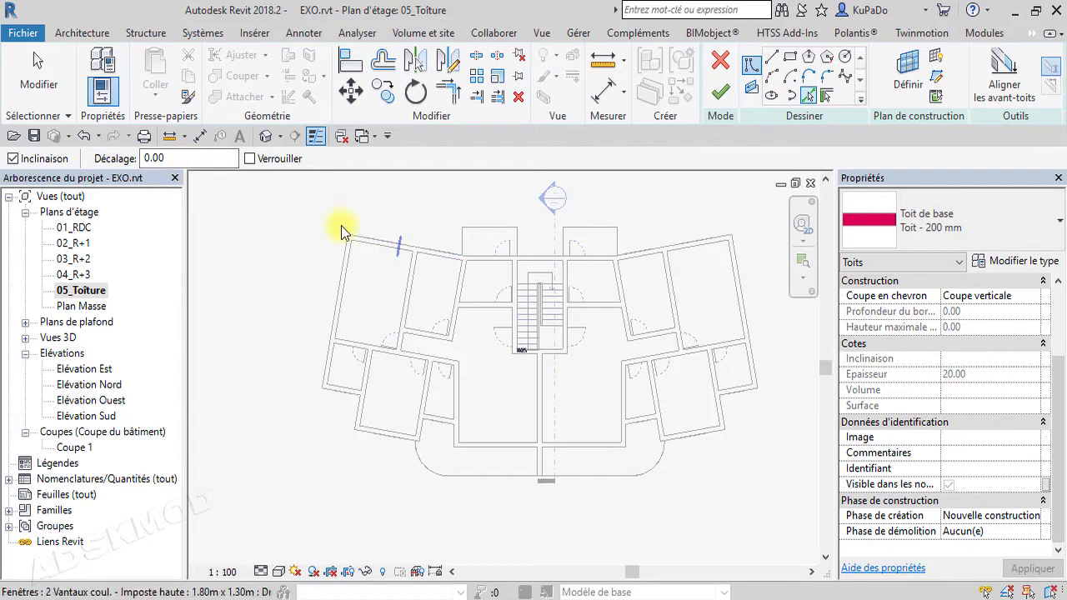
drag(176, 158, 125, 159)
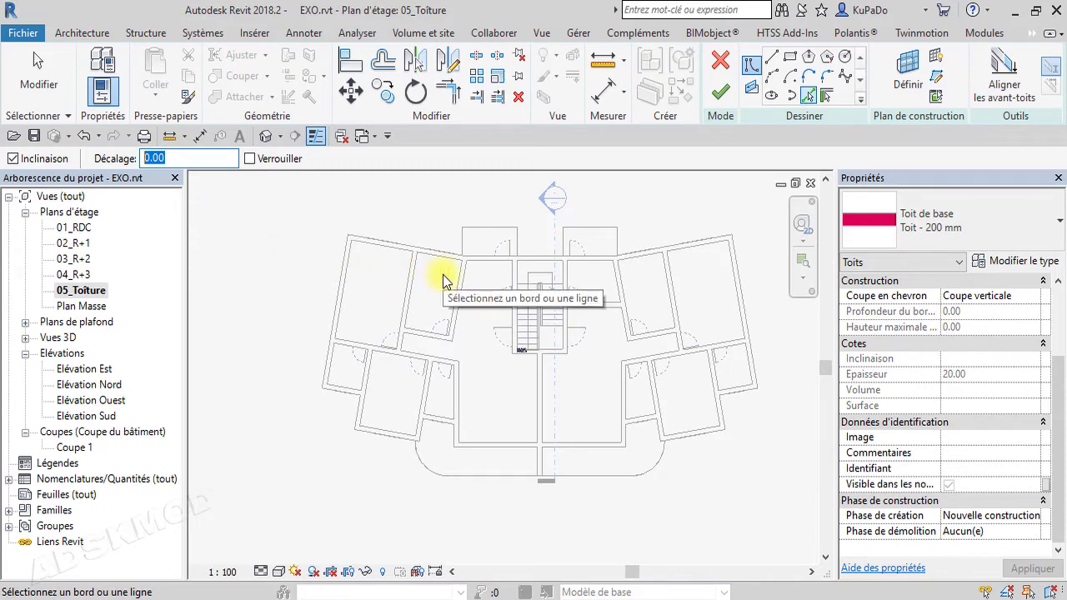
text(50)
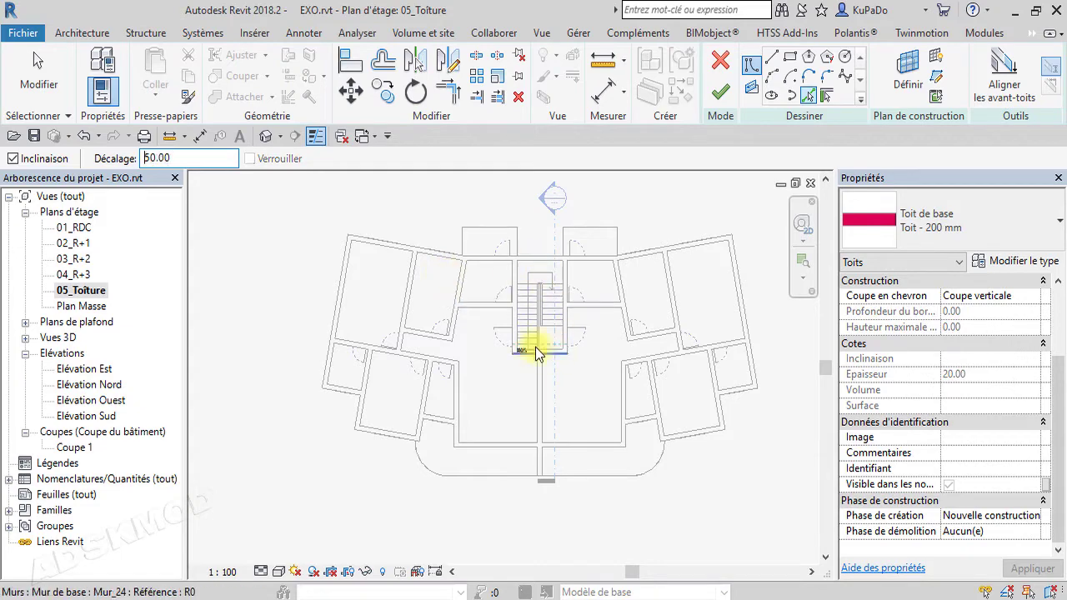
scroll(412, 238, up, 2)
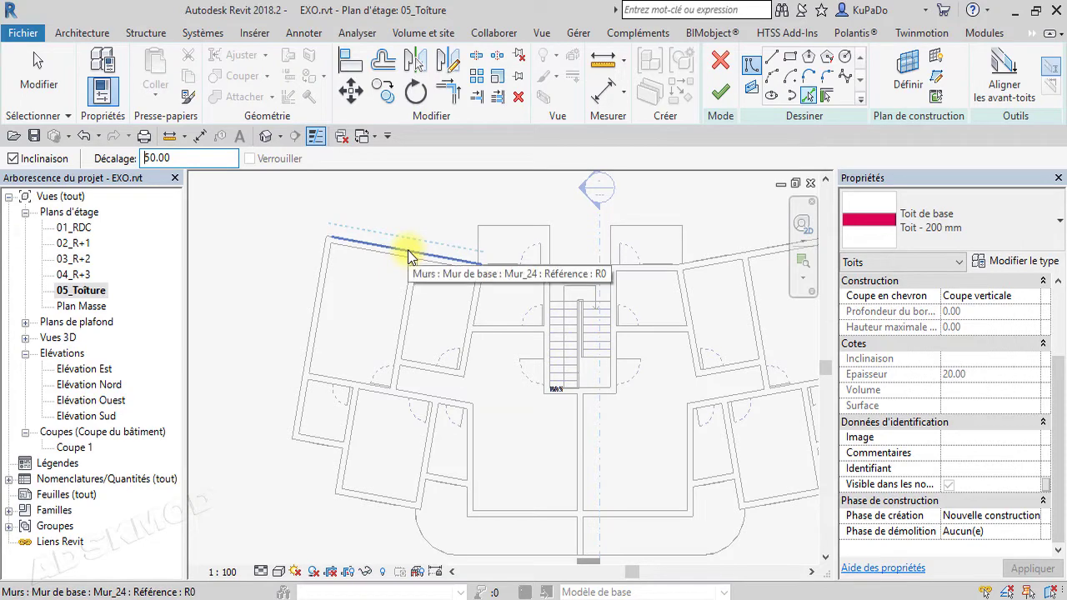
click(407, 251)
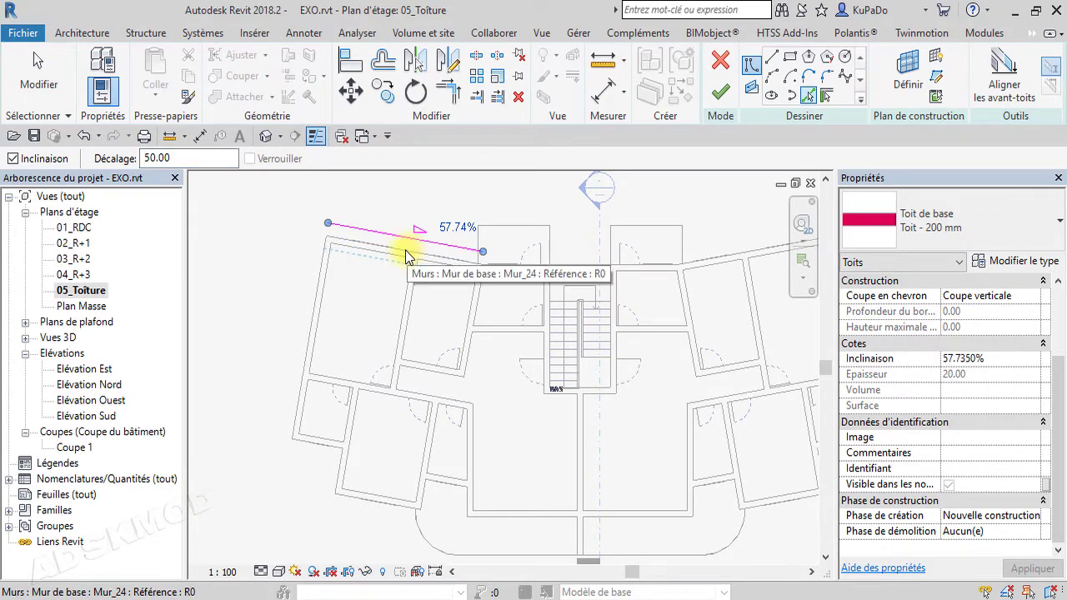
click(323, 263)
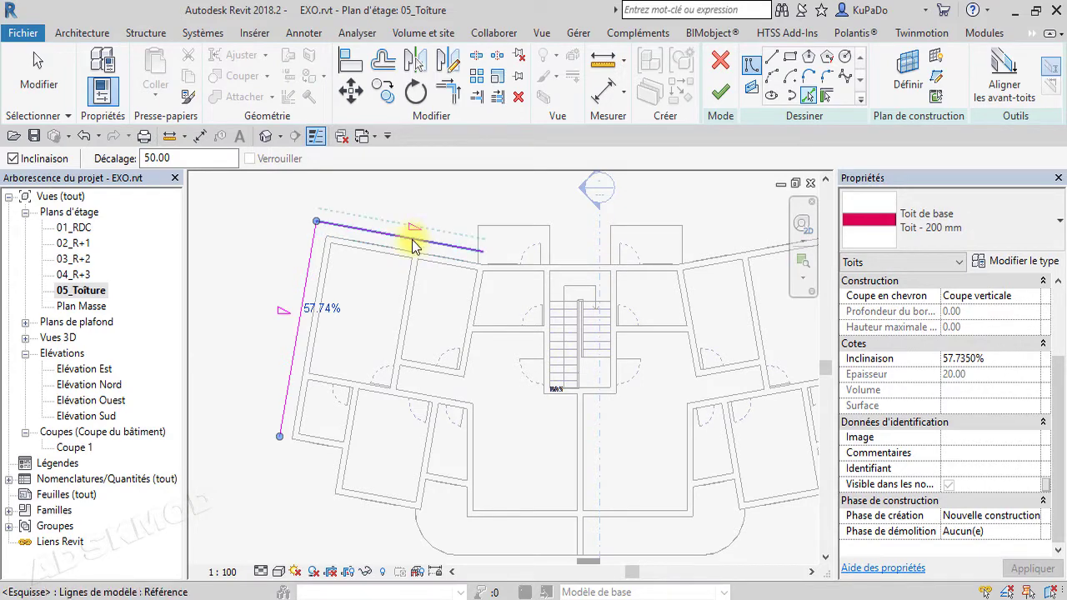
Remove the slope definition from the two roof boundary lines along the left wing.
click(37, 84)
click(371, 236)
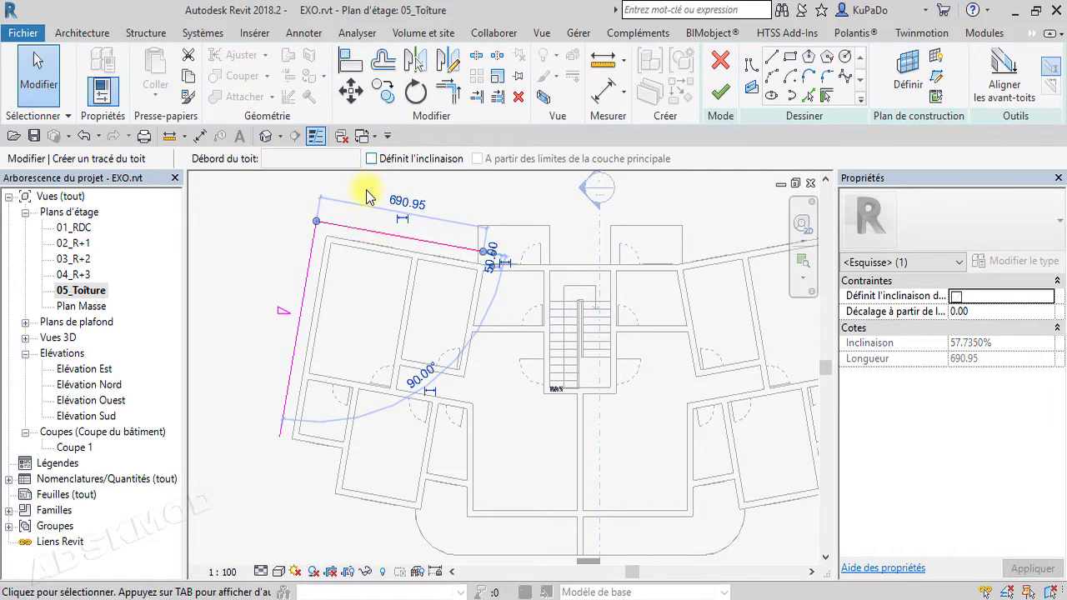
click(308, 266)
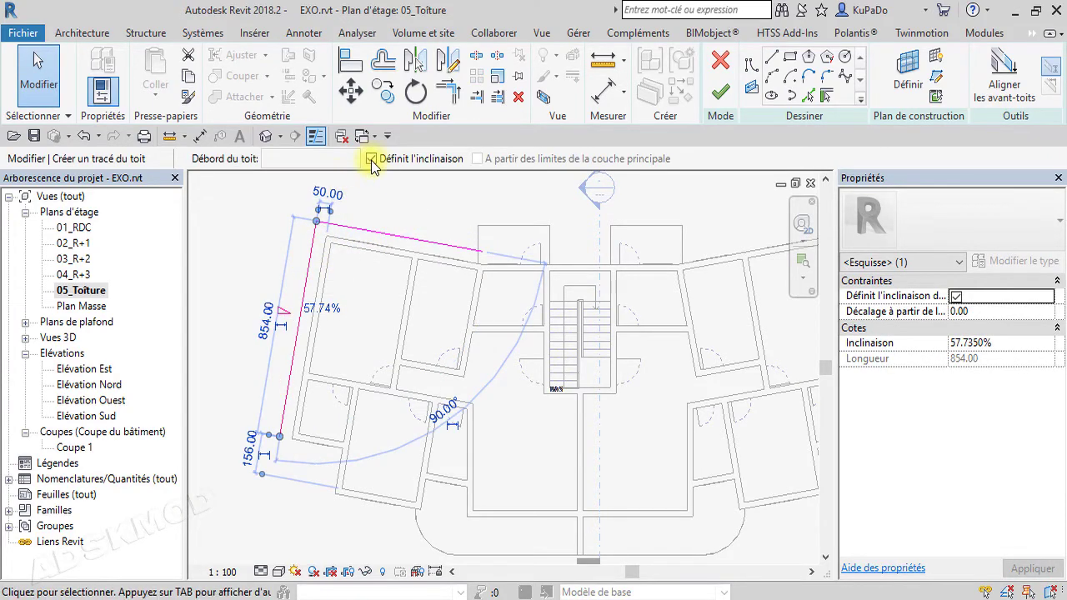
click(372, 158)
click(446, 215)
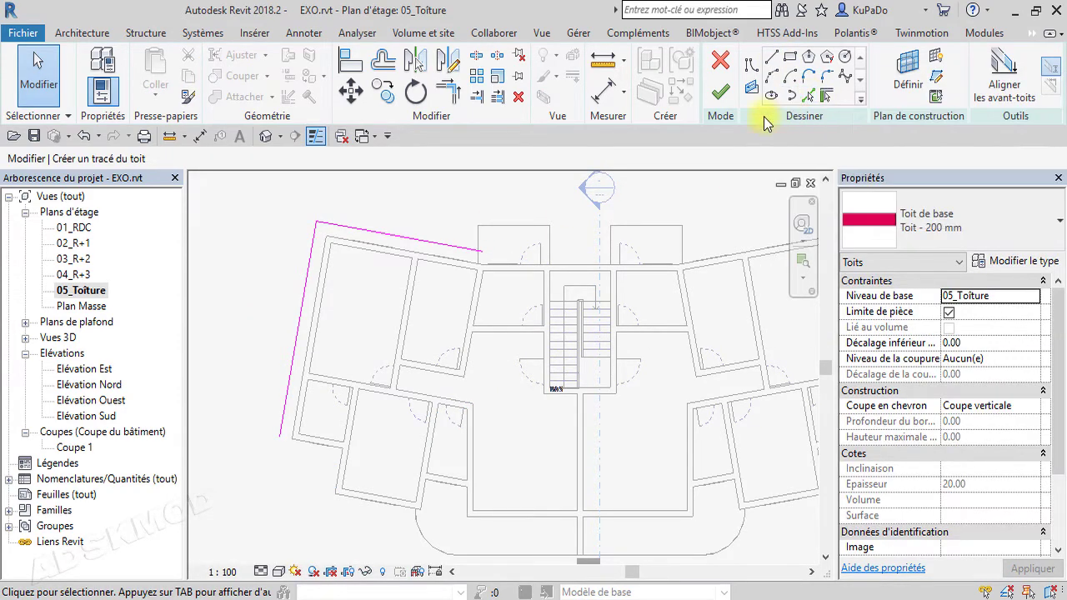
Pick the left wing's three lower stepped walls as non-sloping roof boundary lines with an offset of 50.
click(808, 96)
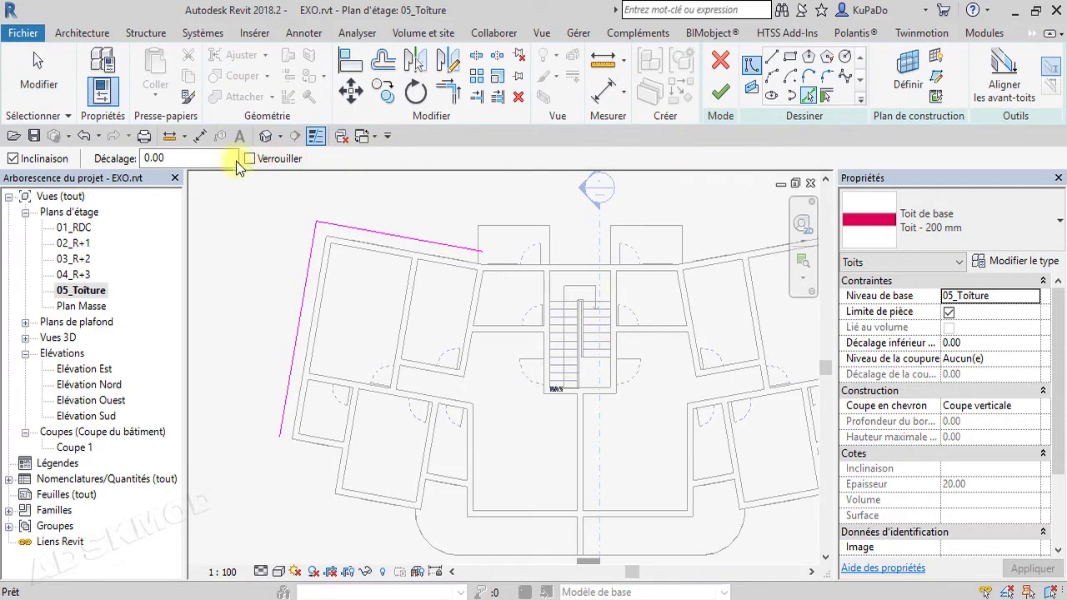
drag(233, 158, 132, 161)
text(50)
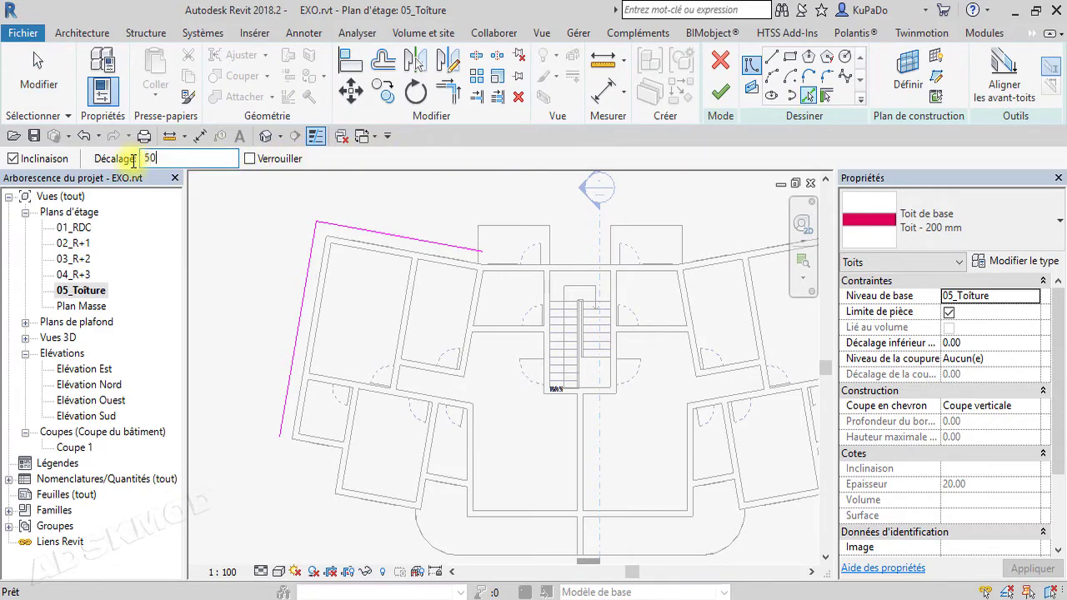
key(Return)
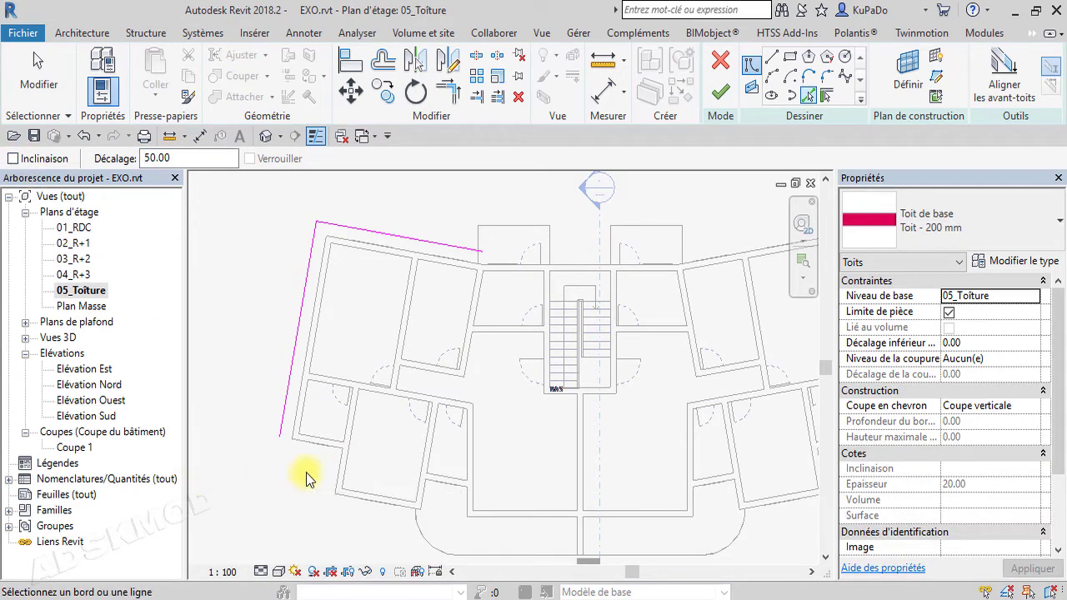
click(316, 448)
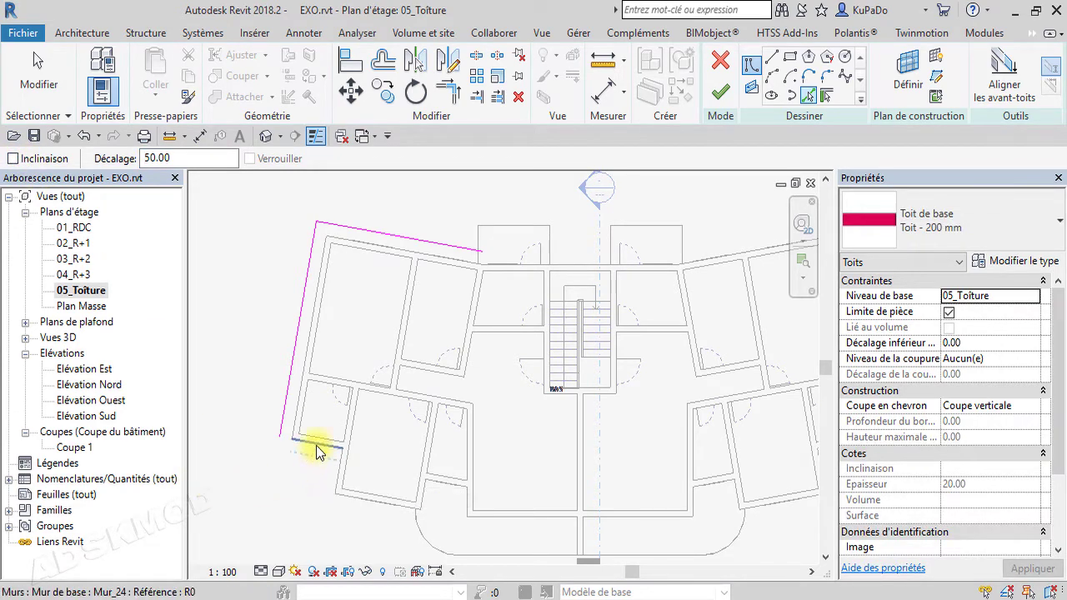
click(338, 486)
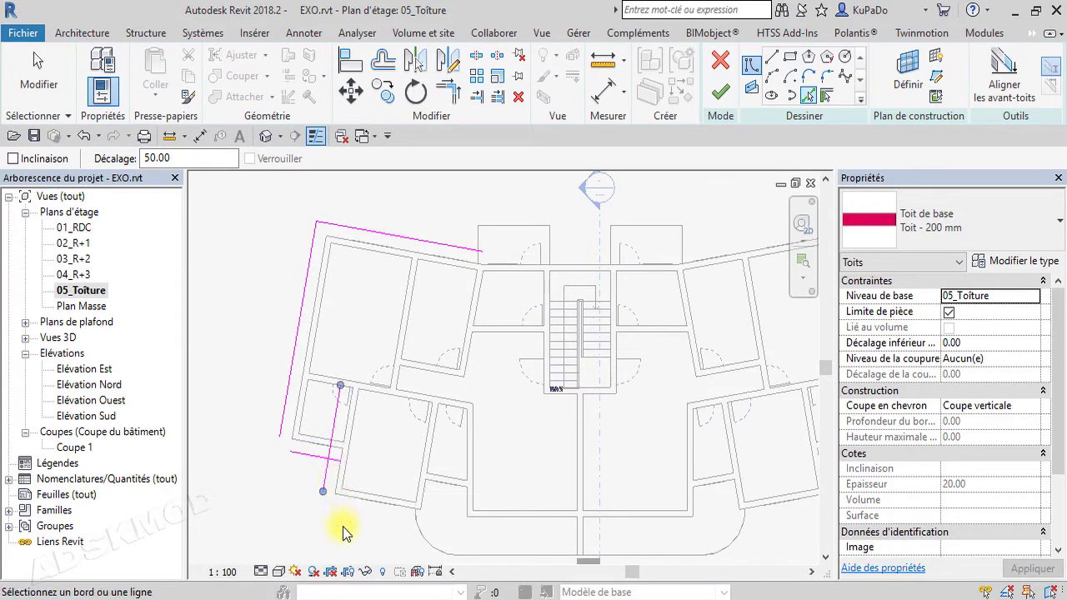
click(365, 506)
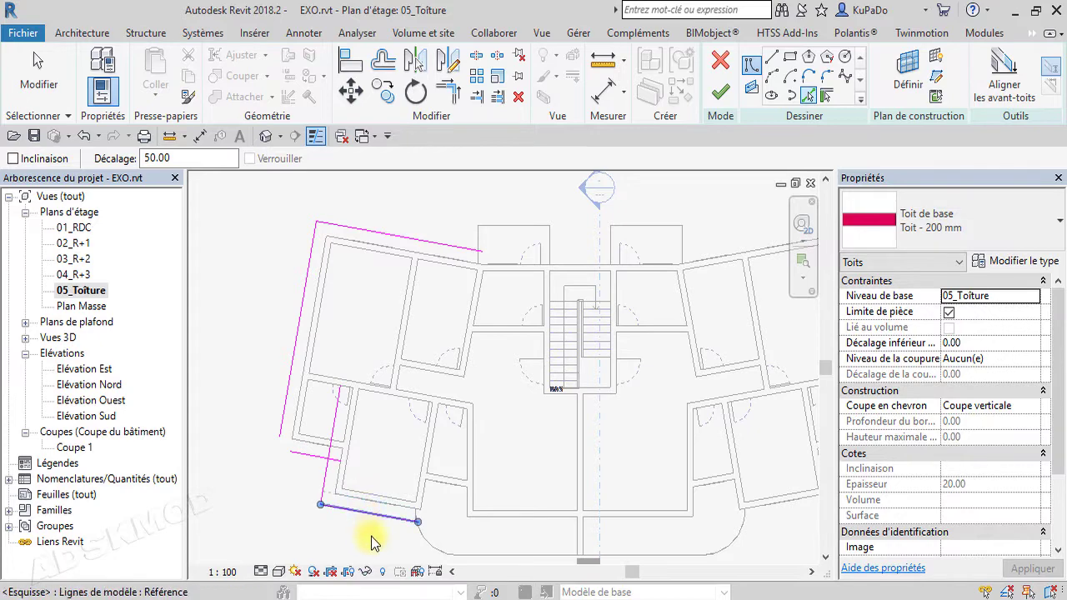
Add roof boundary lines offset 50 outward from the front balcony's straight edge and both curved corners.
middle_drag(436, 571, 398, 498)
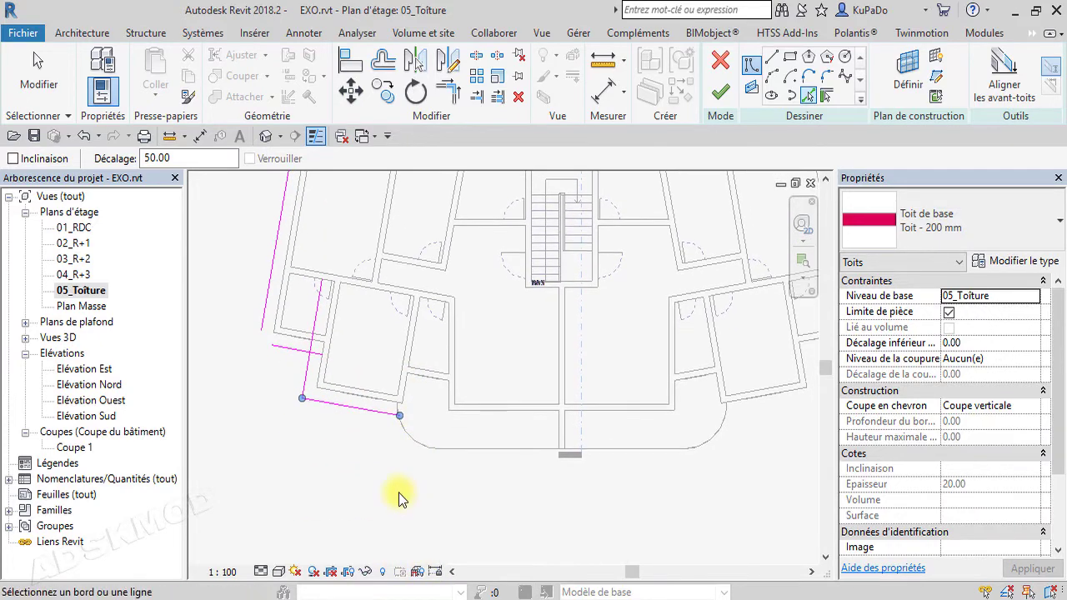
click(409, 440)
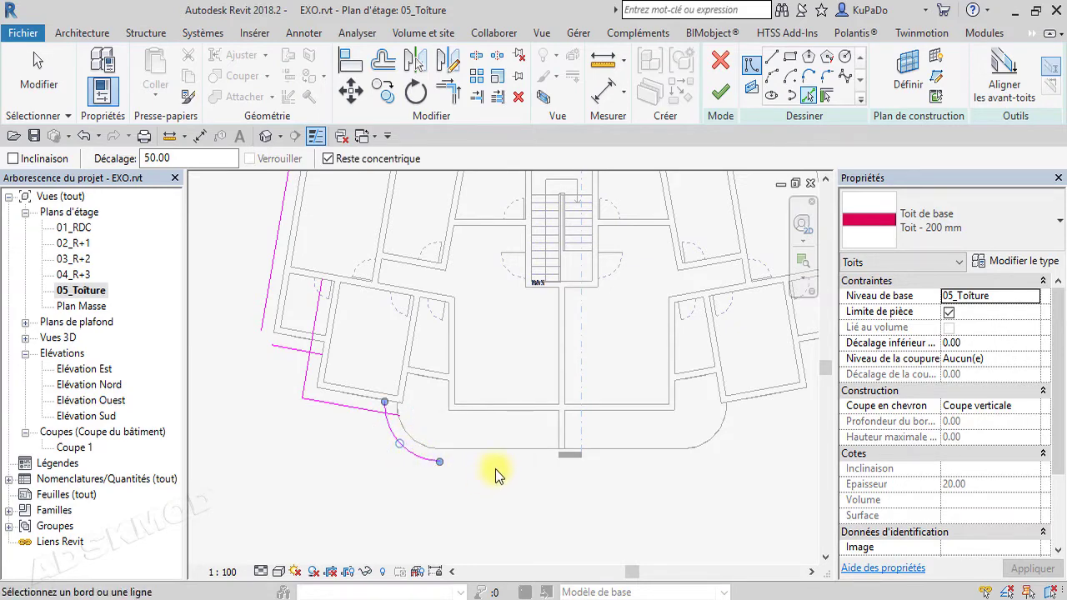
click(497, 450)
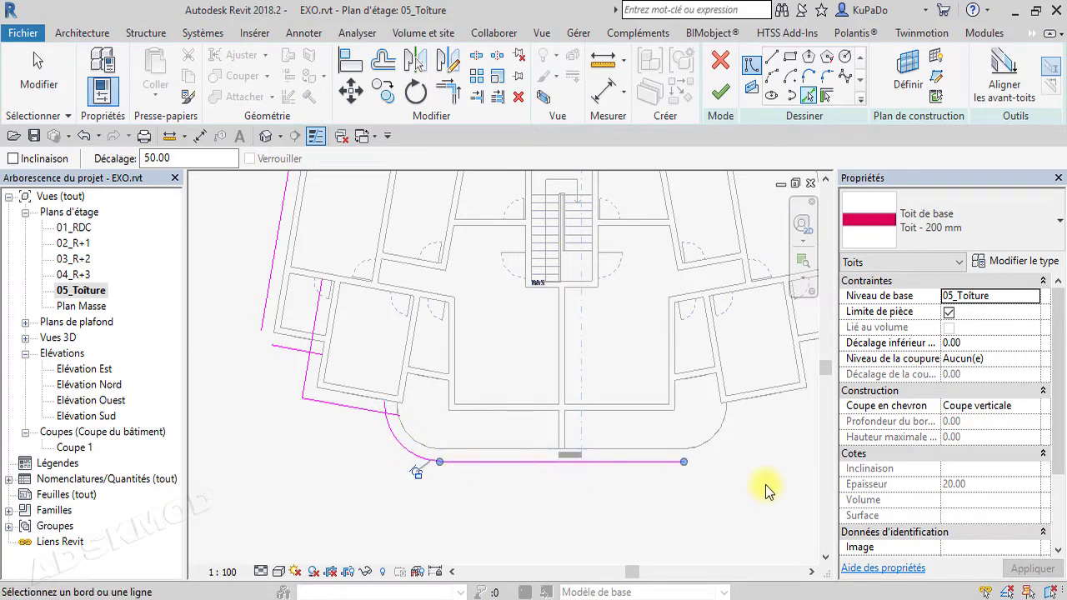
click(725, 431)
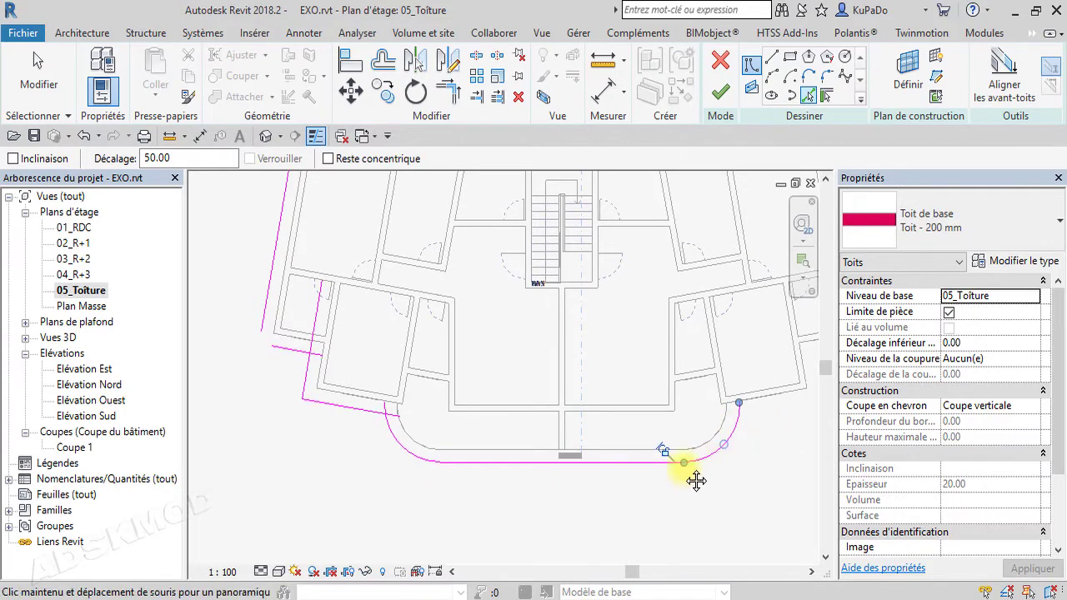
Pick the right wing's lower stepped walls and outer side wall as non-sloping roof boundary lines with an offset of 50.
middle_drag(762, 476, 623, 488)
click(629, 440)
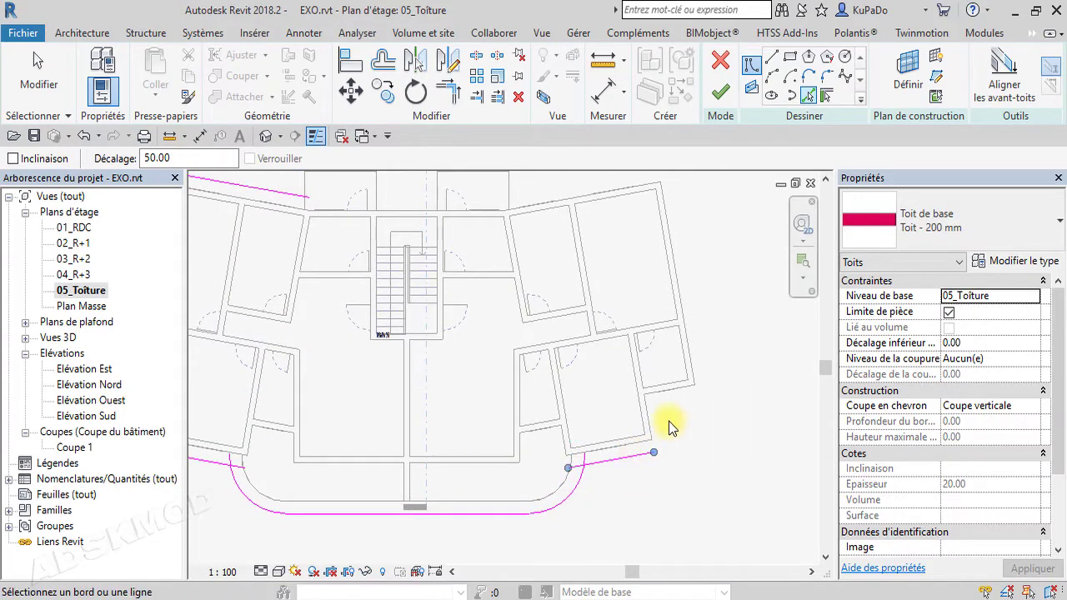
click(651, 426)
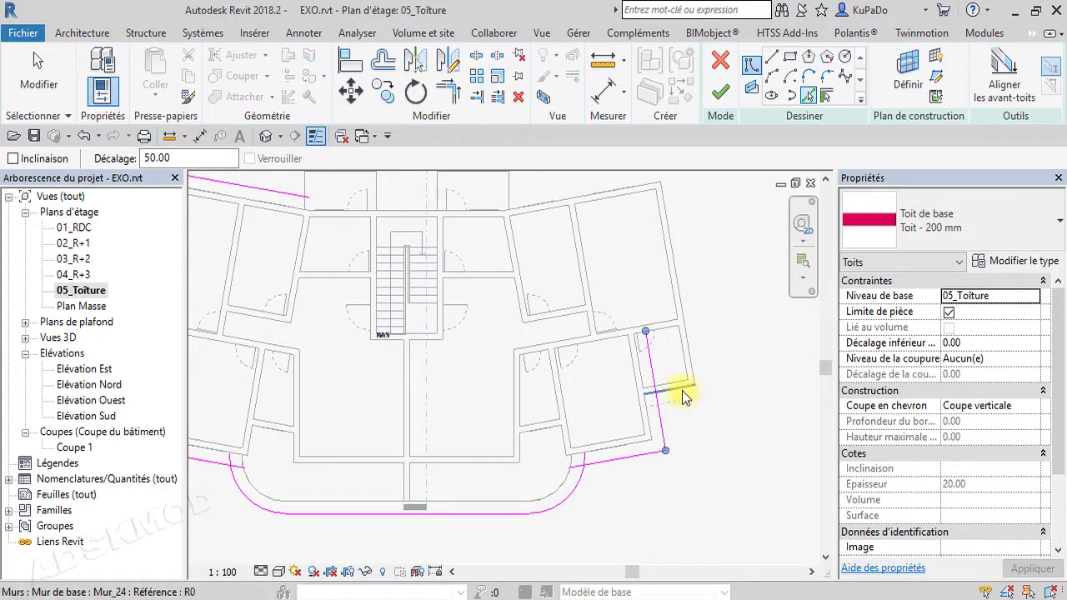
click(703, 392)
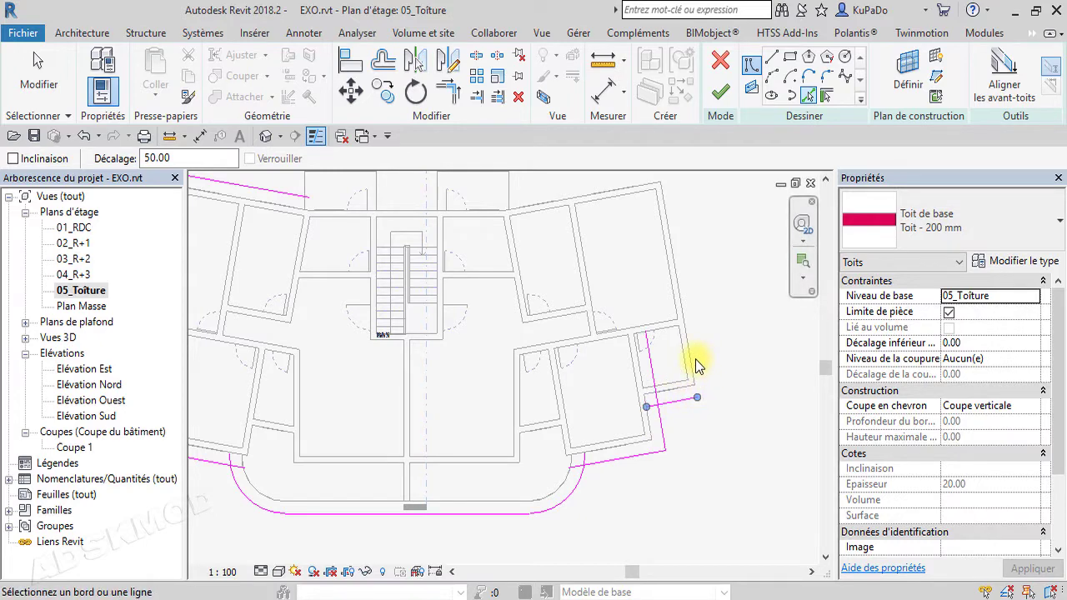
click(693, 361)
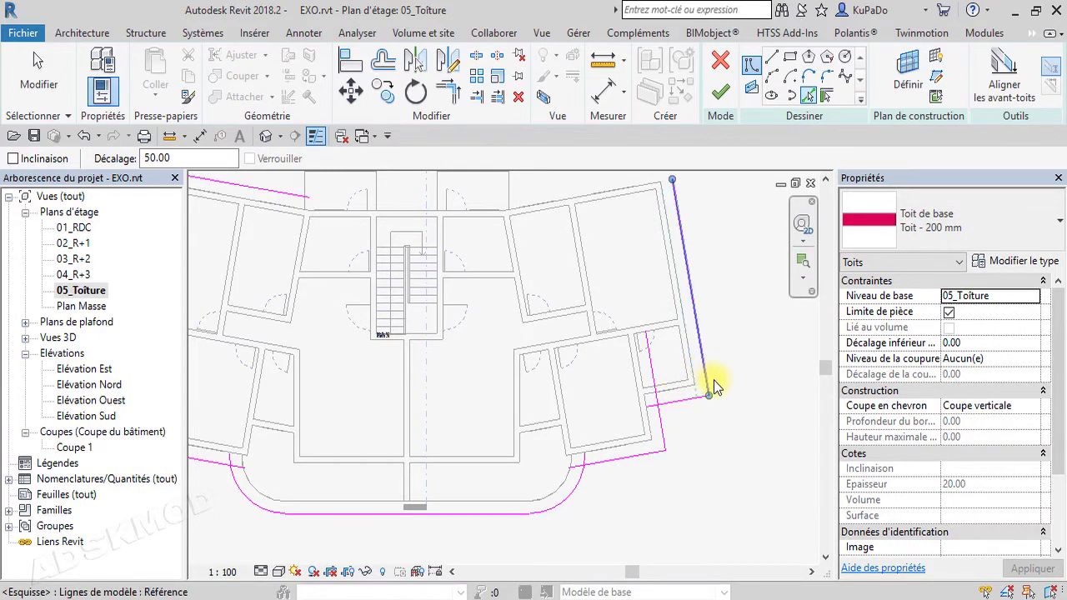
Add roof boundary lines offset 50 outward from the right wing's upper wall and the three edges of the right rear balcony.
middle_drag(737, 423, 766, 511)
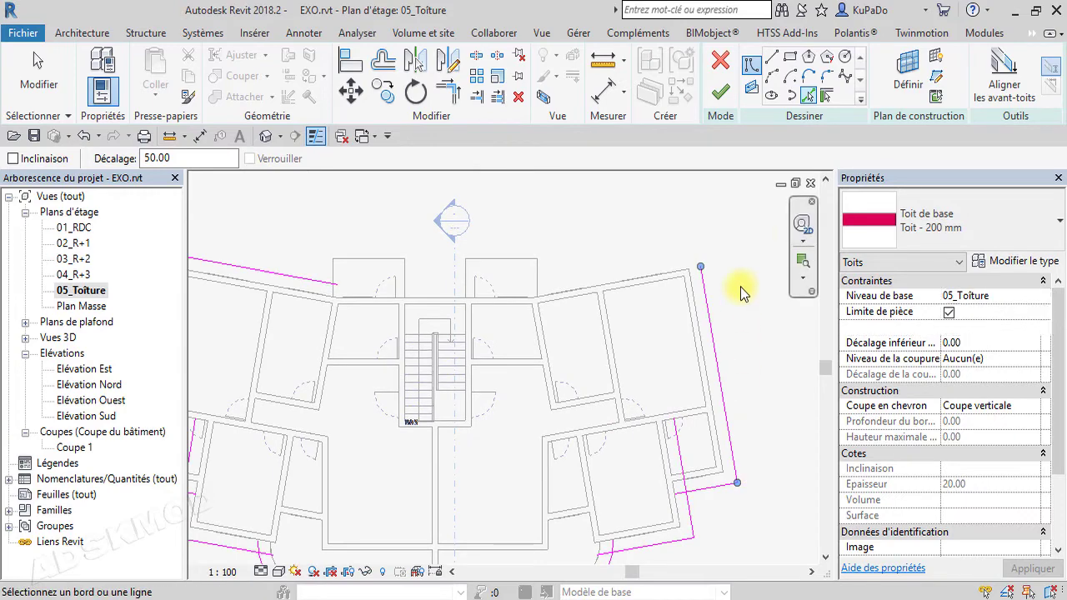
click(808, 100)
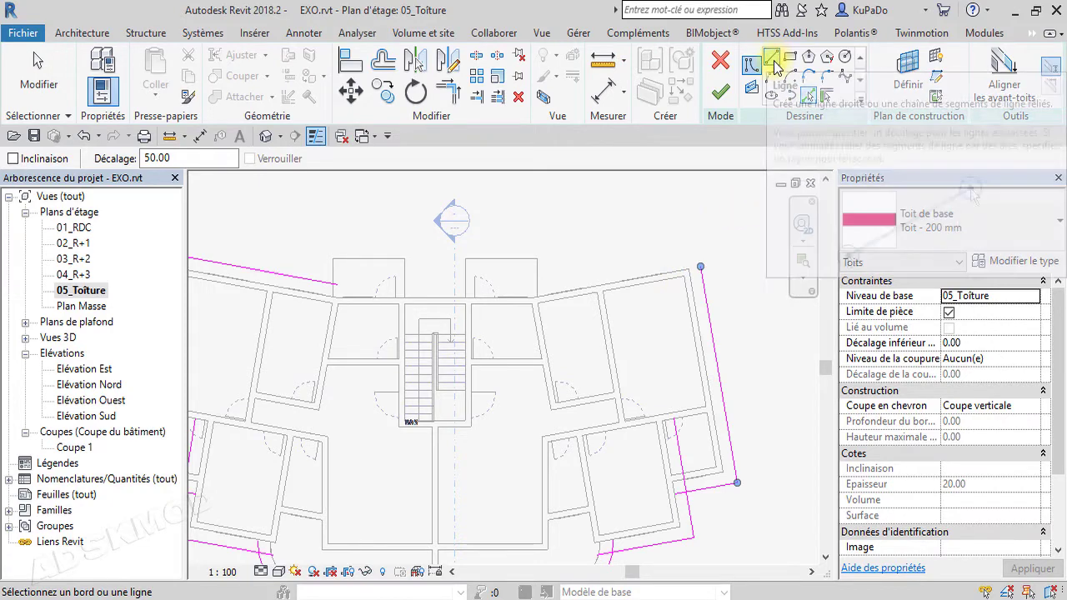
middle_drag(663, 247, 727, 242)
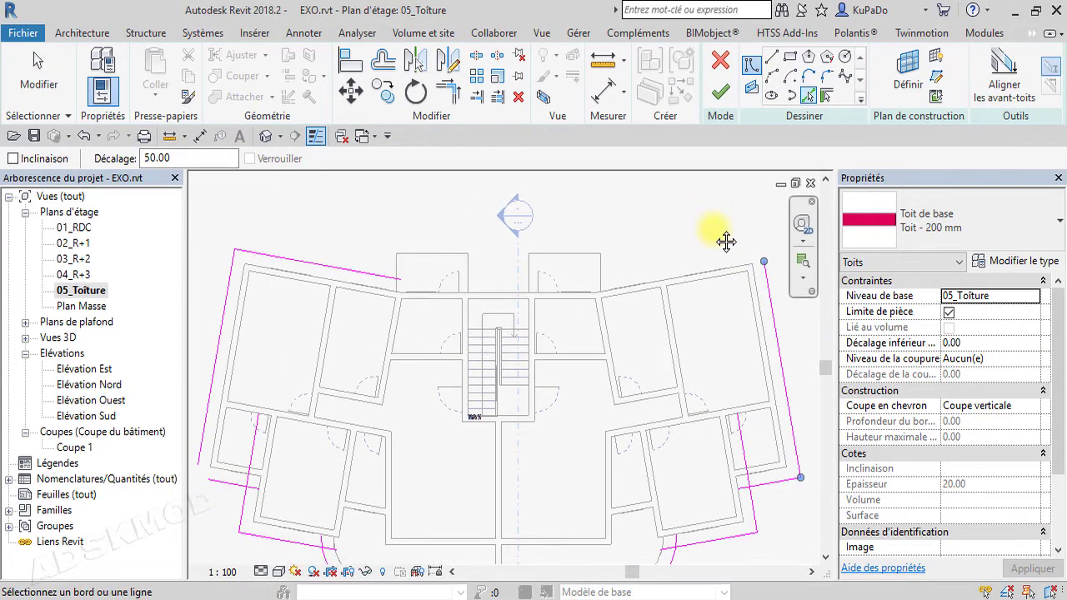
click(659, 282)
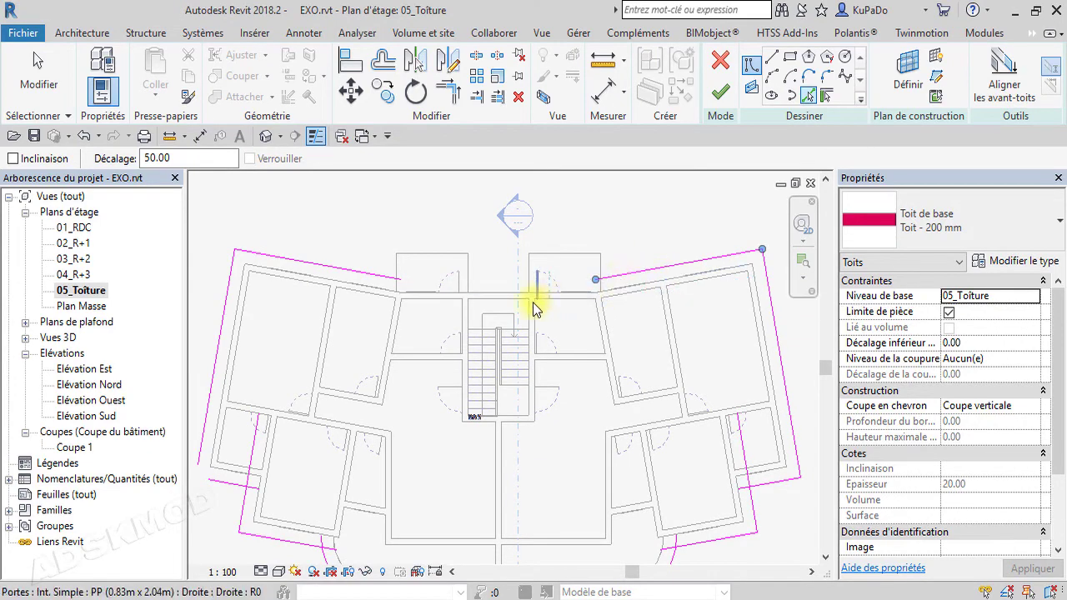
click(602, 277)
click(563, 254)
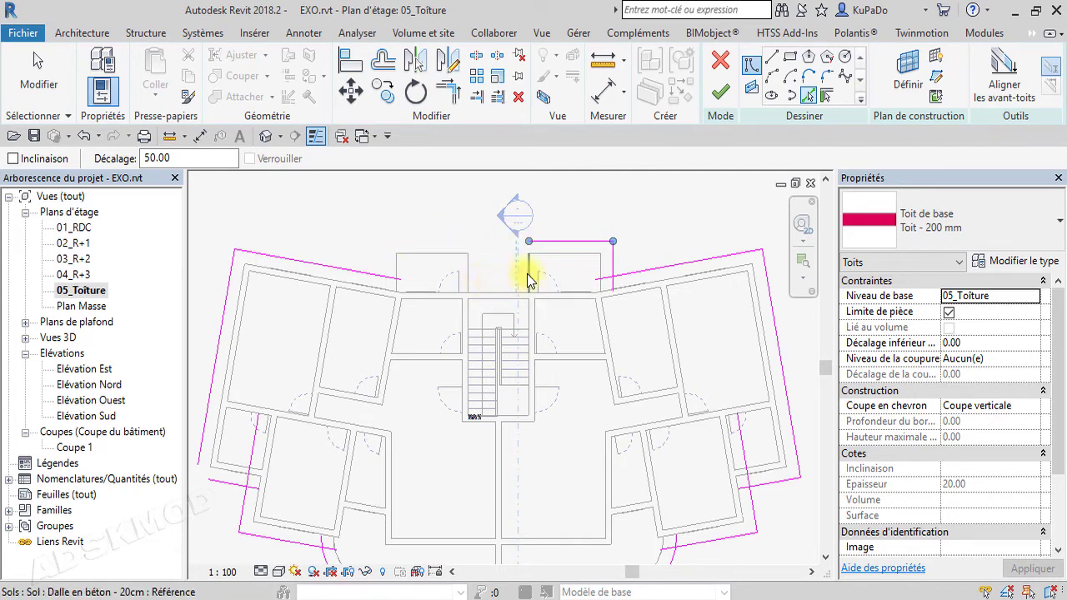
click(520, 271)
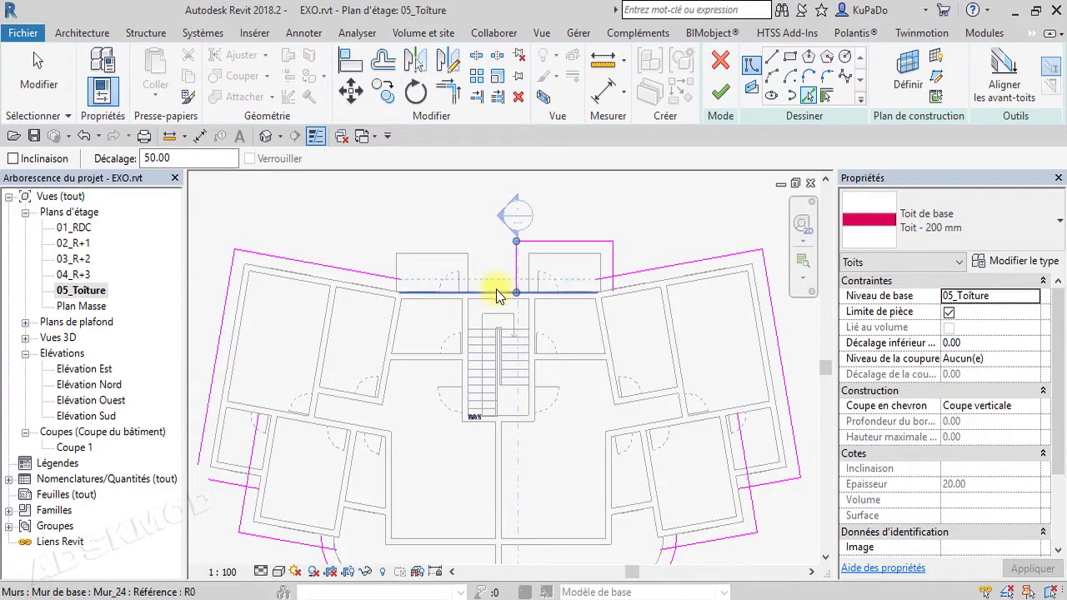
Add roof boundary lines offset 50 outward from the central rear wall and the three edges of the left rear balcony.
click(489, 278)
click(470, 265)
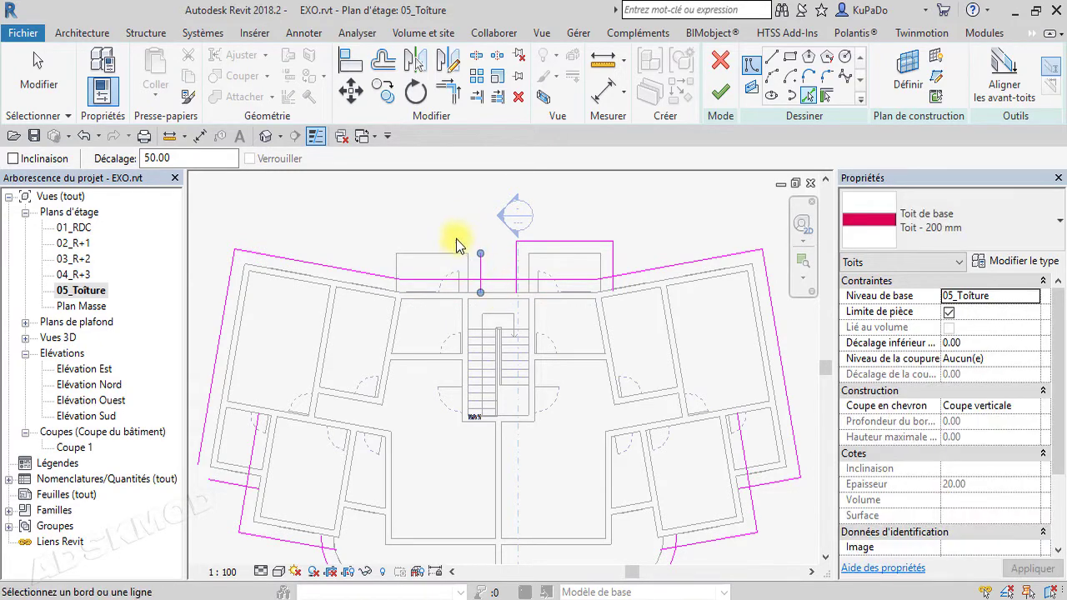
click(450, 252)
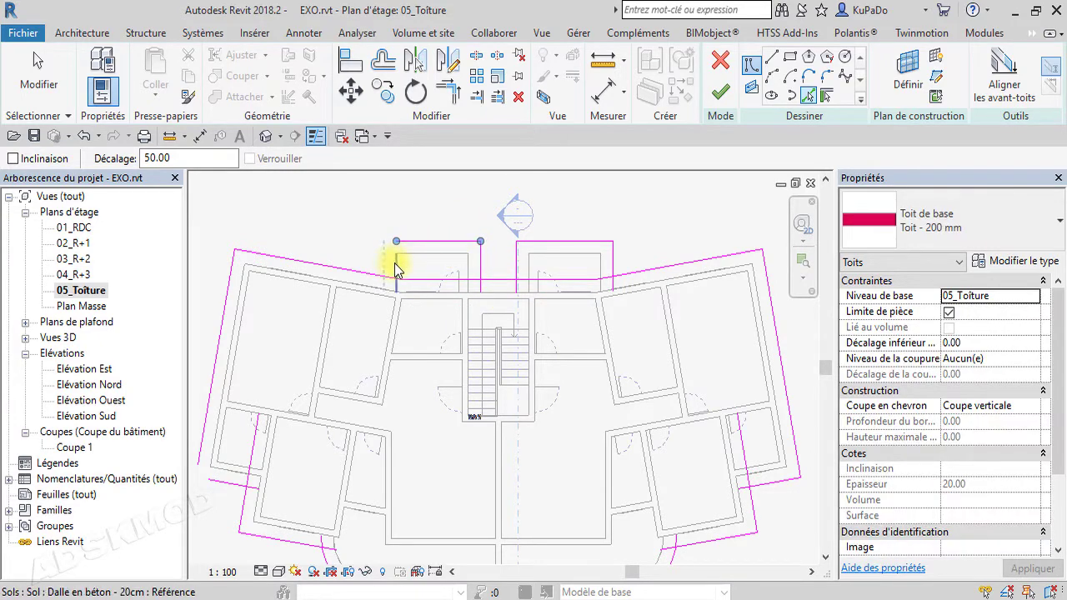
click(394, 263)
key(Escape)
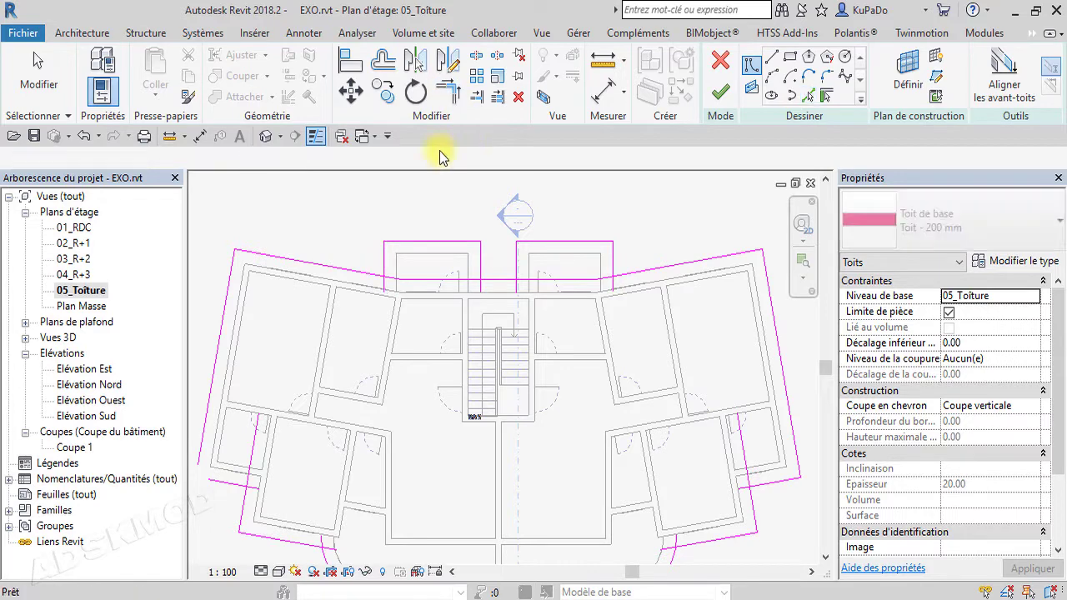
Trim the rear roof boundary lines to corners where both balconies meet the wing walls and the central rear wall.
click(446, 92)
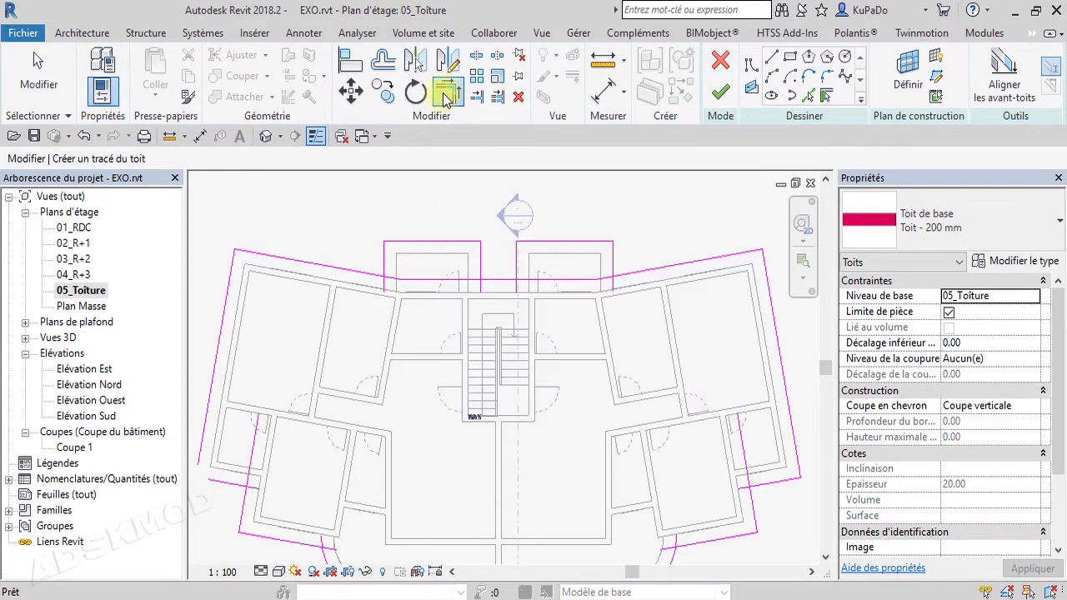
click(379, 265)
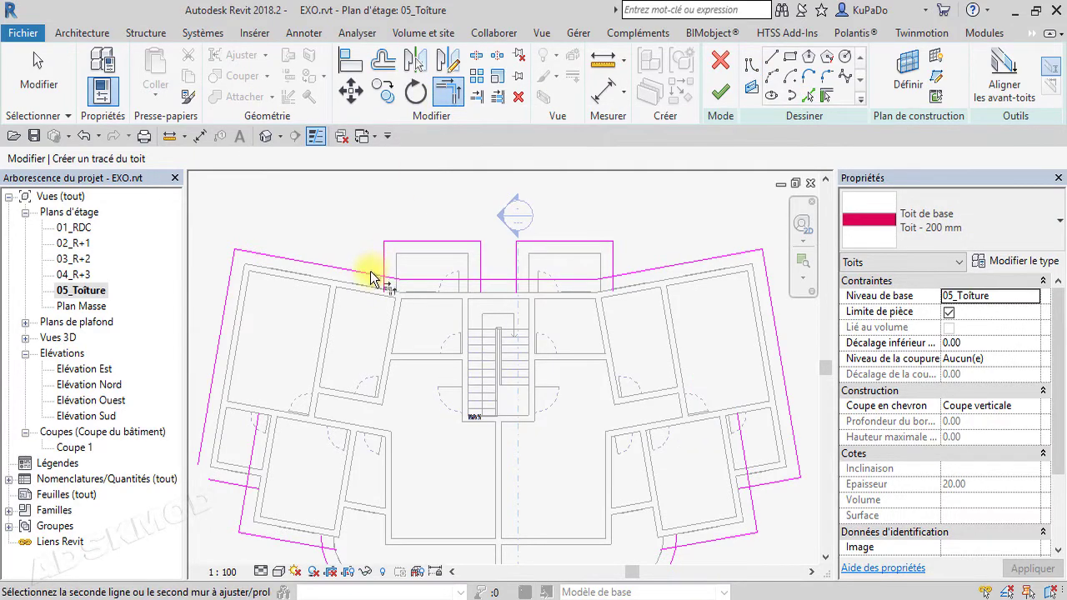
click(382, 272)
click(482, 267)
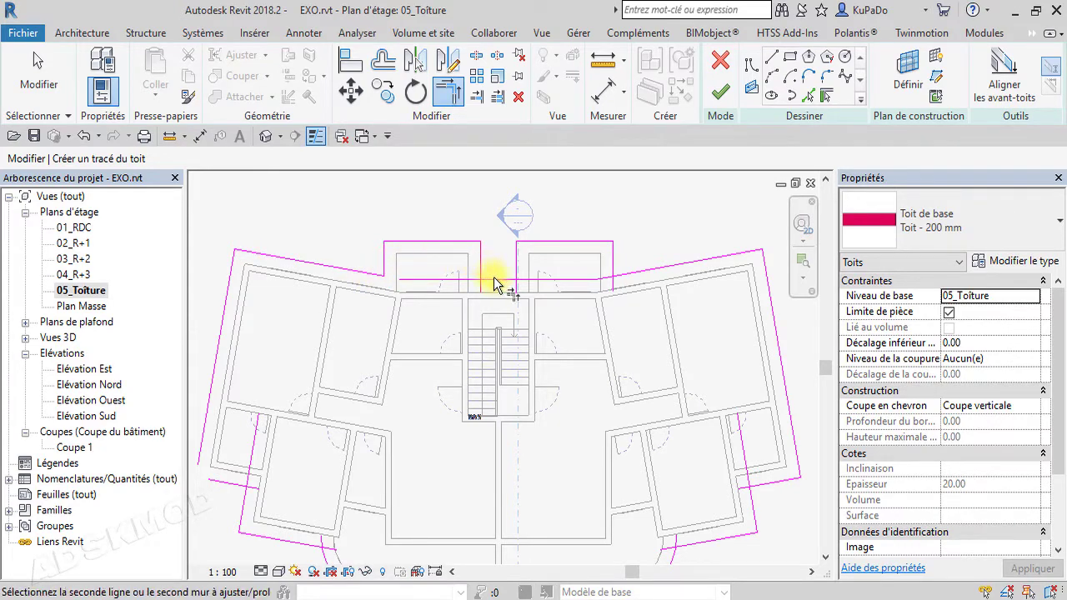
click(502, 280)
click(505, 280)
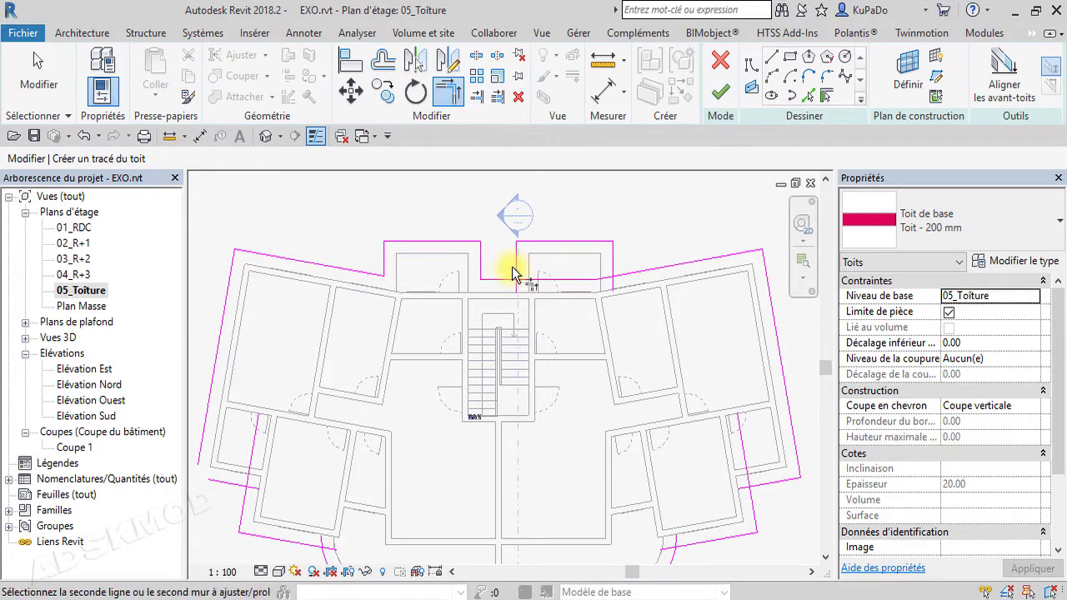
click(518, 268)
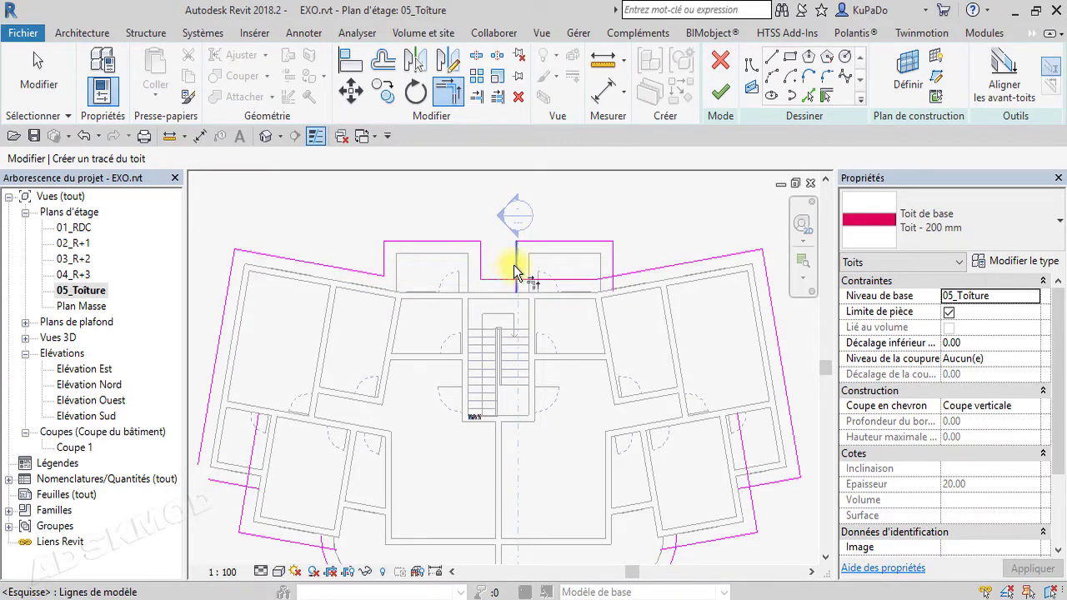
click(625, 273)
click(624, 271)
Trim the right wing's lower roof boundary lines to clean corners at the wall step and the curved balcony corner.
middle_drag(631, 425, 625, 298)
click(760, 381)
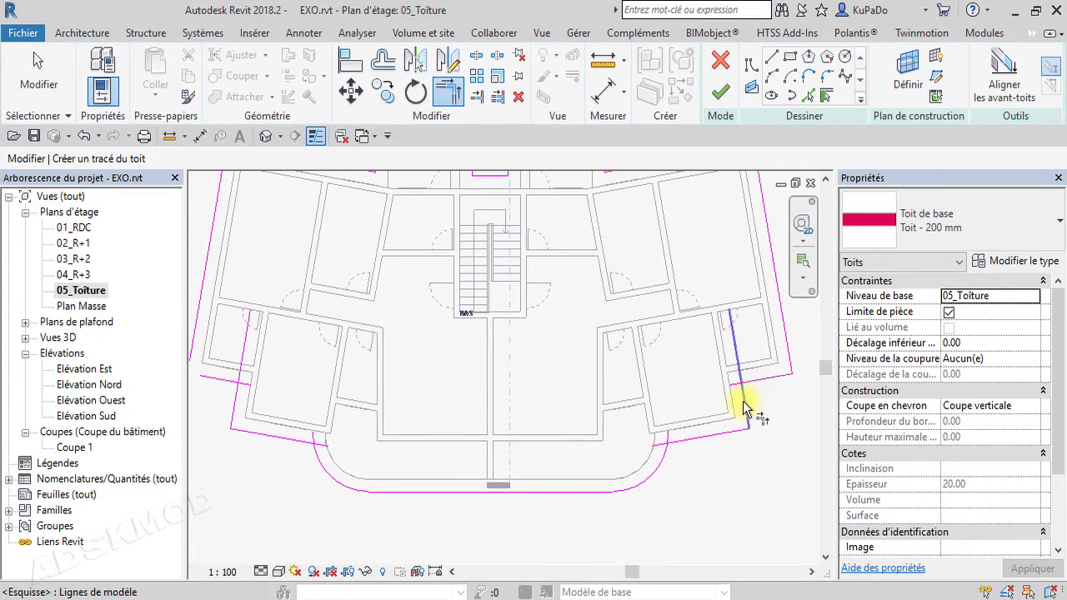
click(743, 401)
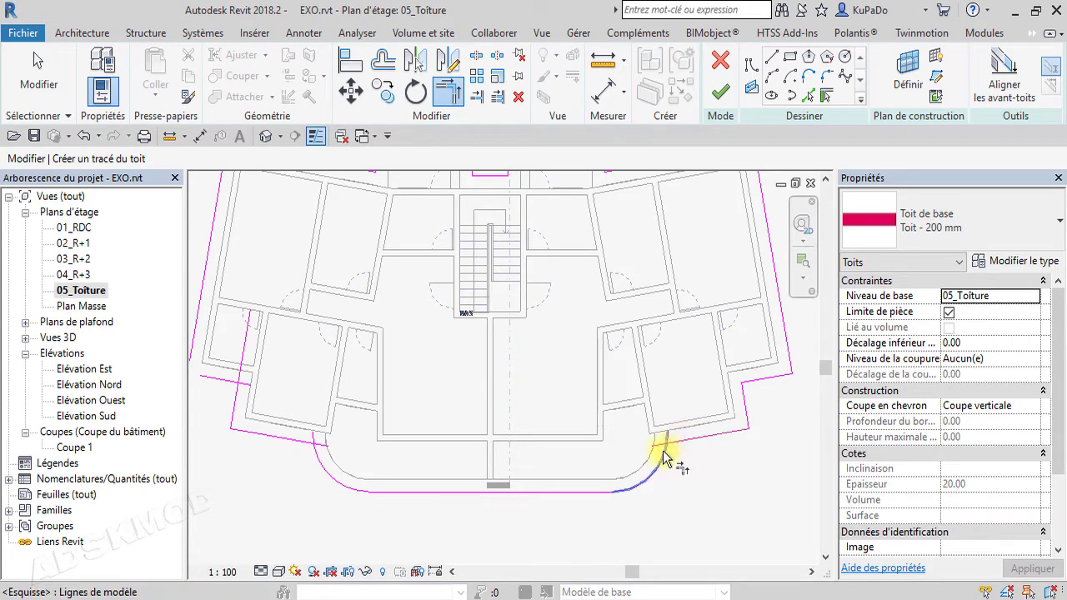
Trim the left wing's roof boundary lines to corners at the curved balcony, the wall step and the outer side wall.
middle_drag(759, 476, 925, 447)
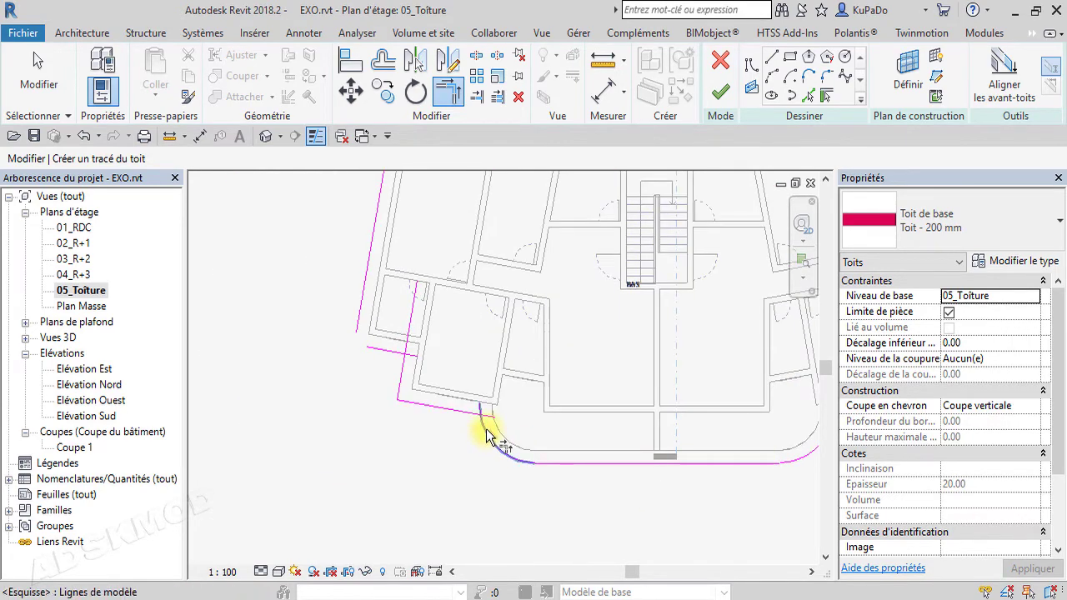
click(486, 431)
click(461, 412)
click(402, 375)
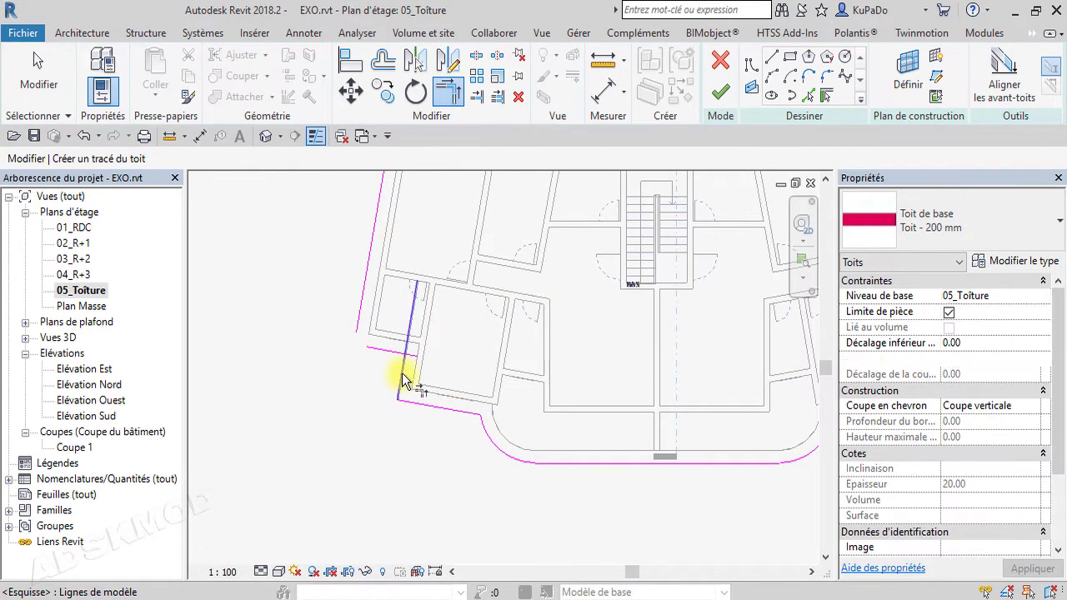
click(393, 353)
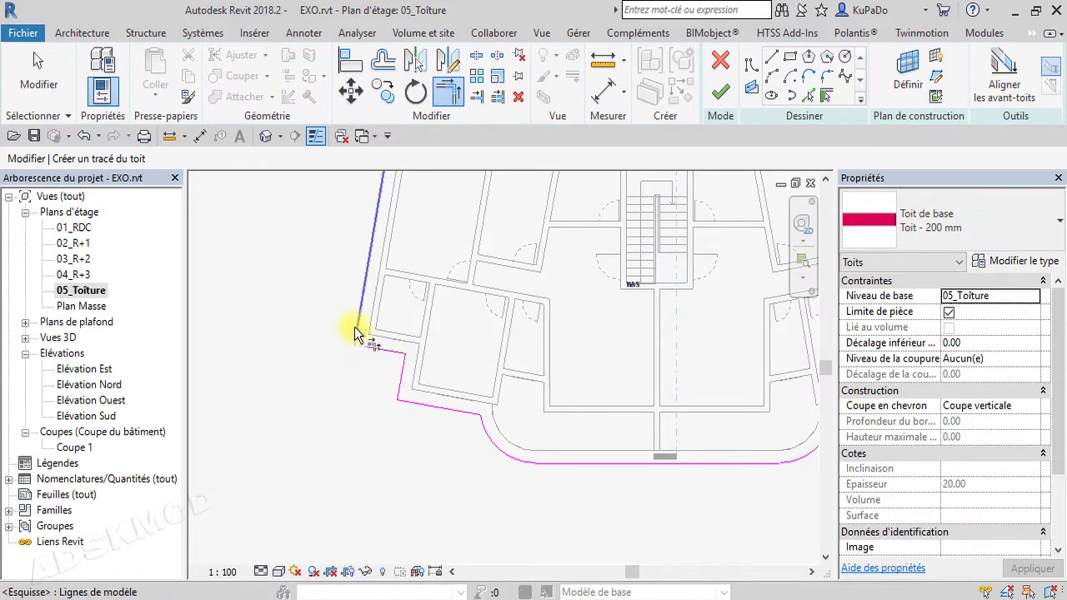
click(355, 325)
click(372, 346)
scroll(395, 387, down, 1)
middle_drag(395, 387, 340, 364)
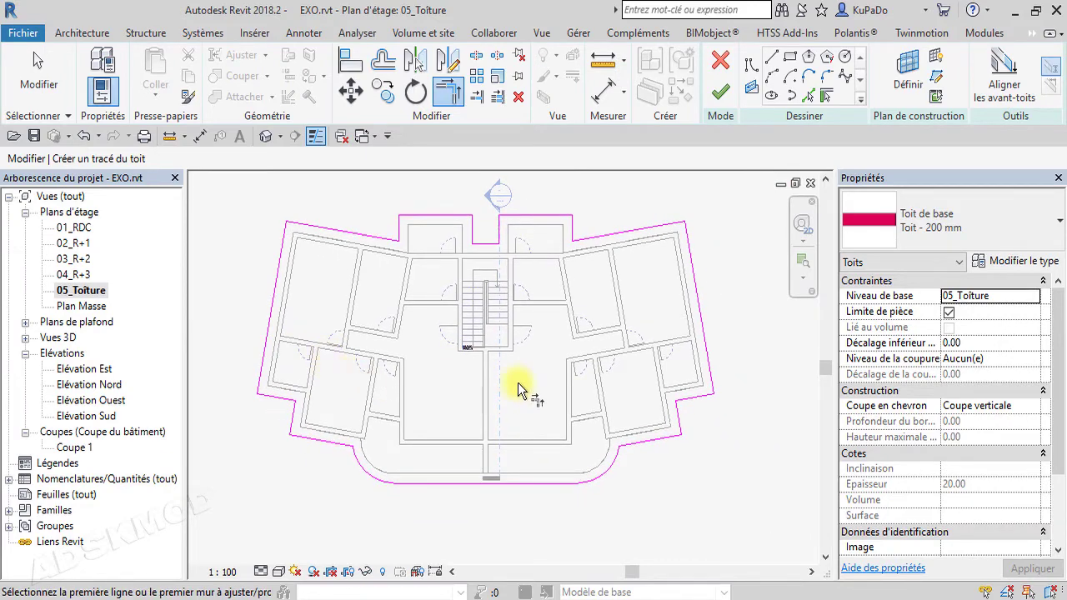
Duplicate the Toit - 200 mm roof type as "Toiture-Terrasse 20cm" and apply it to the roof.
click(979, 225)
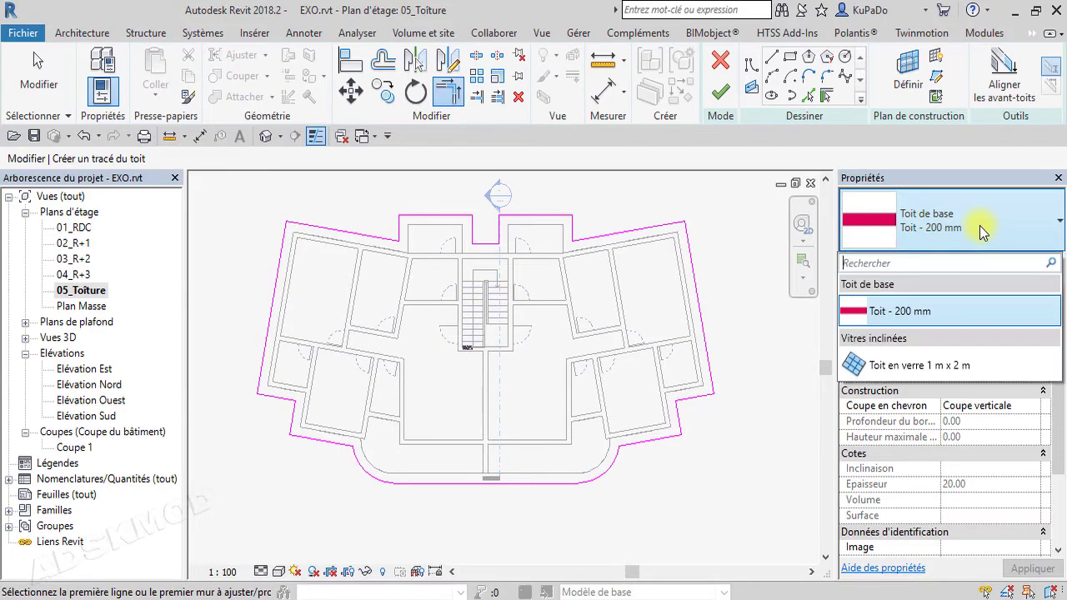
click(979, 225)
click(978, 262)
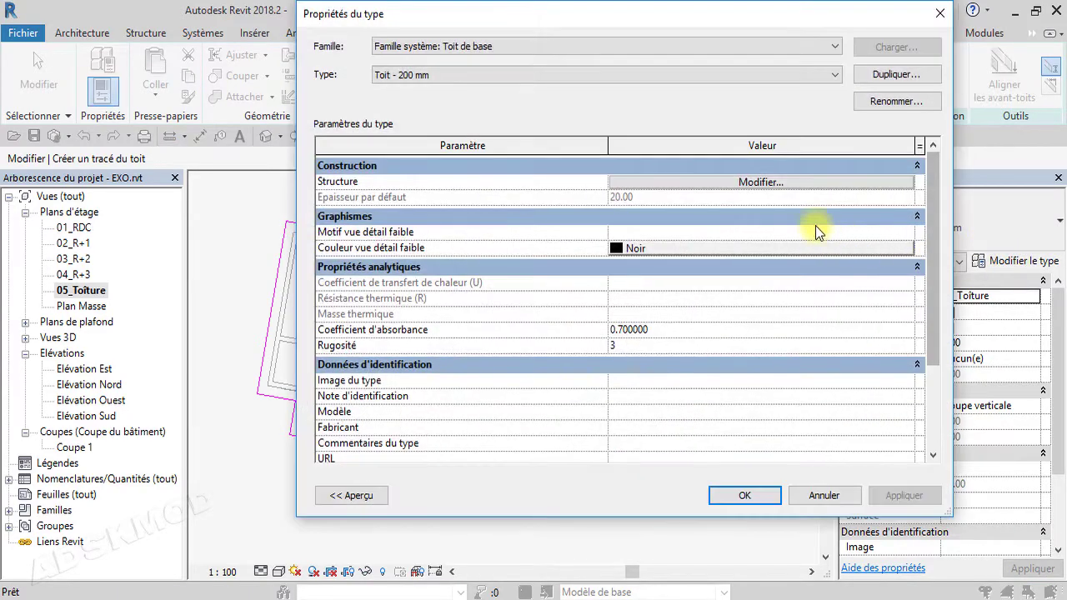
click(903, 75)
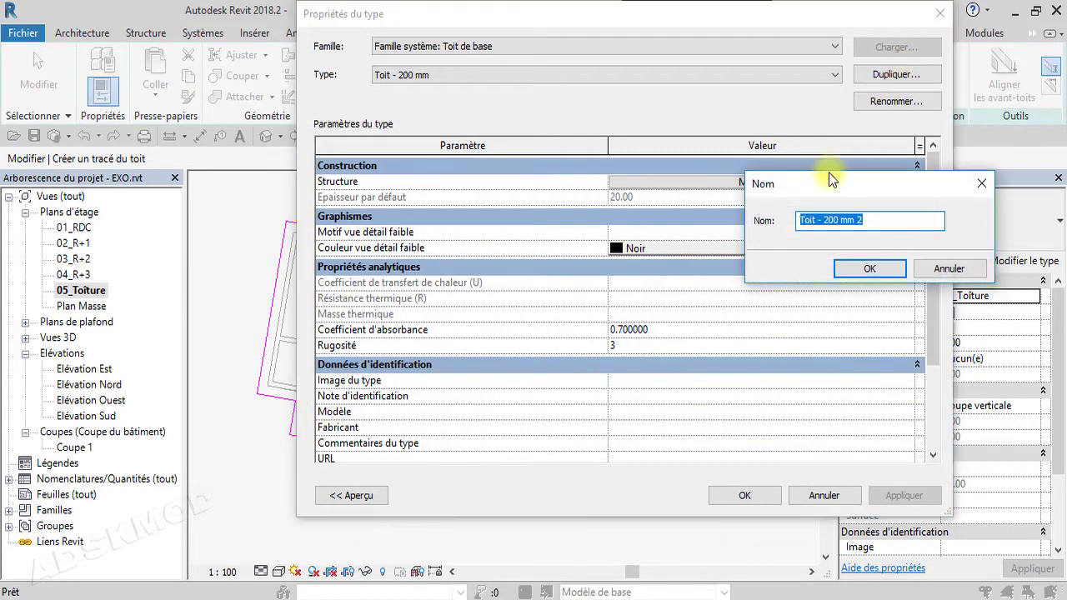
drag(870, 220, 823, 211)
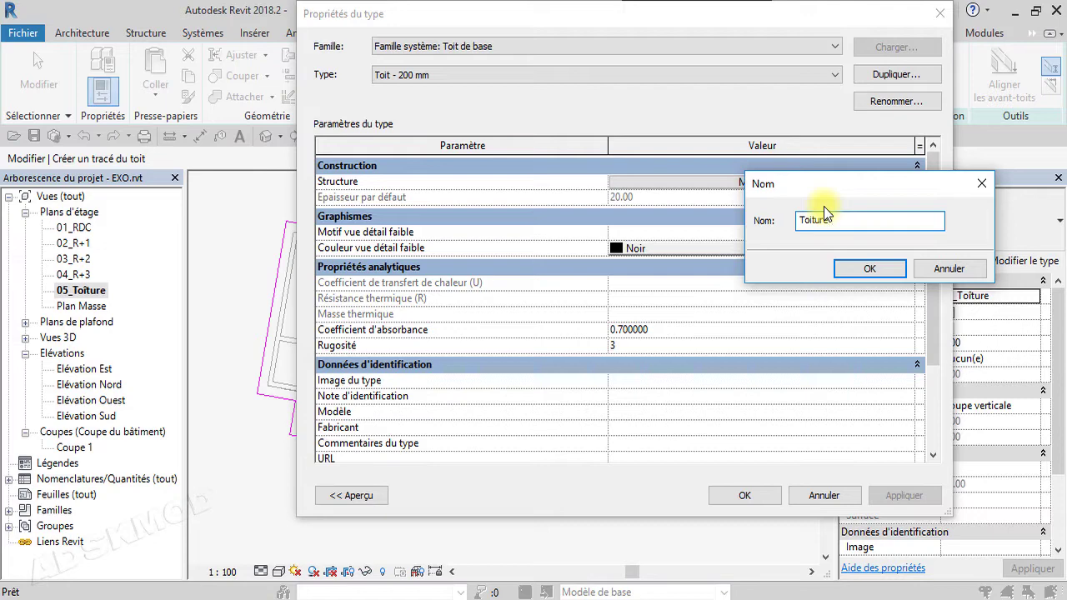
text(Terrasse 20cm)
click(841, 276)
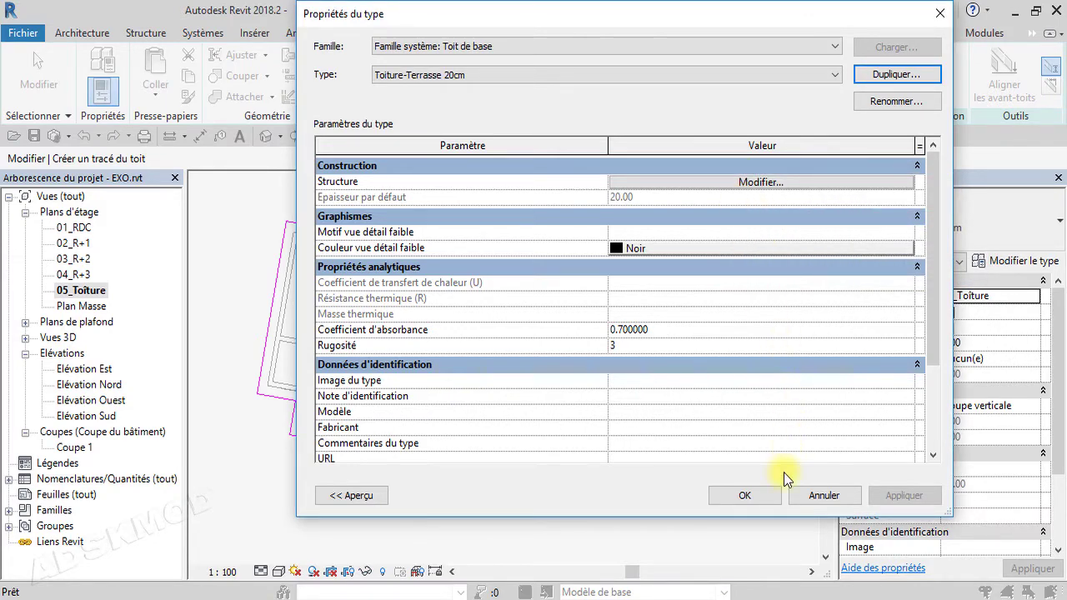
click(743, 495)
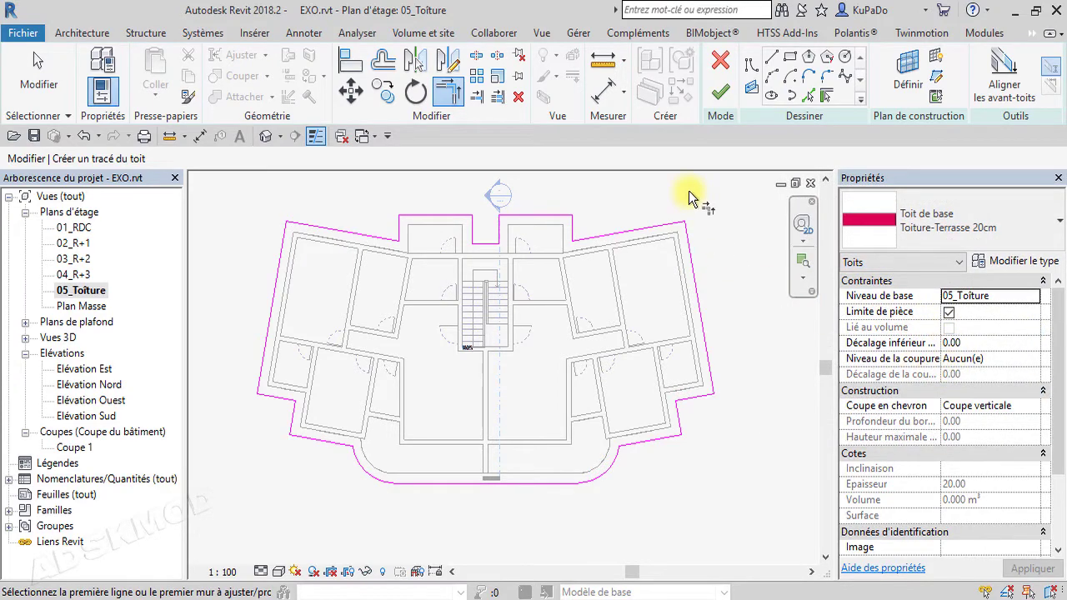
Finish the roof footprint sketch and inspect the roof from the building's front in the default 3D view.
click(721, 93)
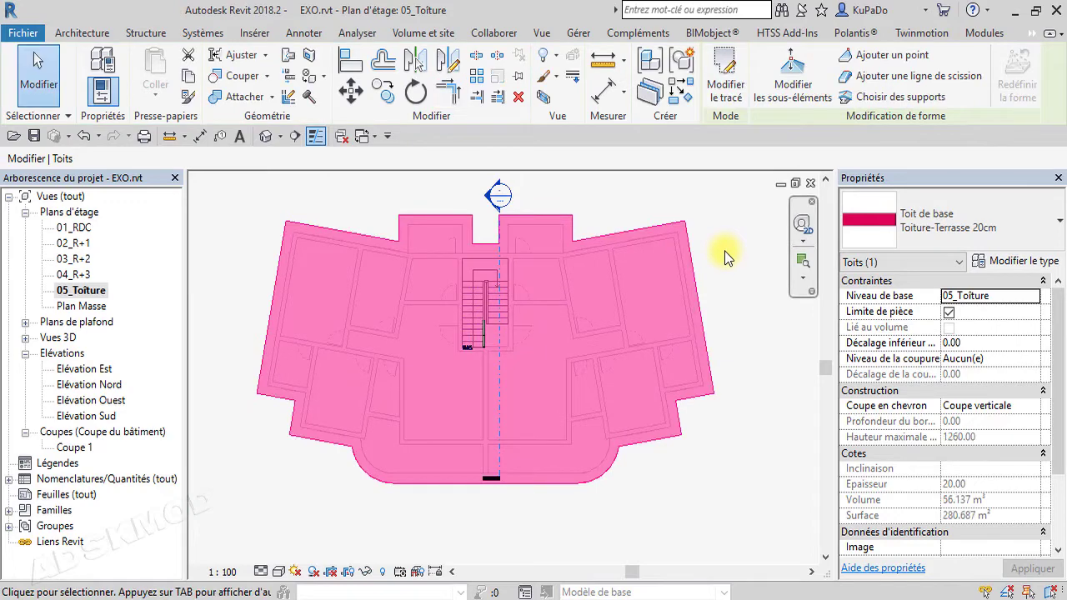
click(265, 136)
key(Escape)
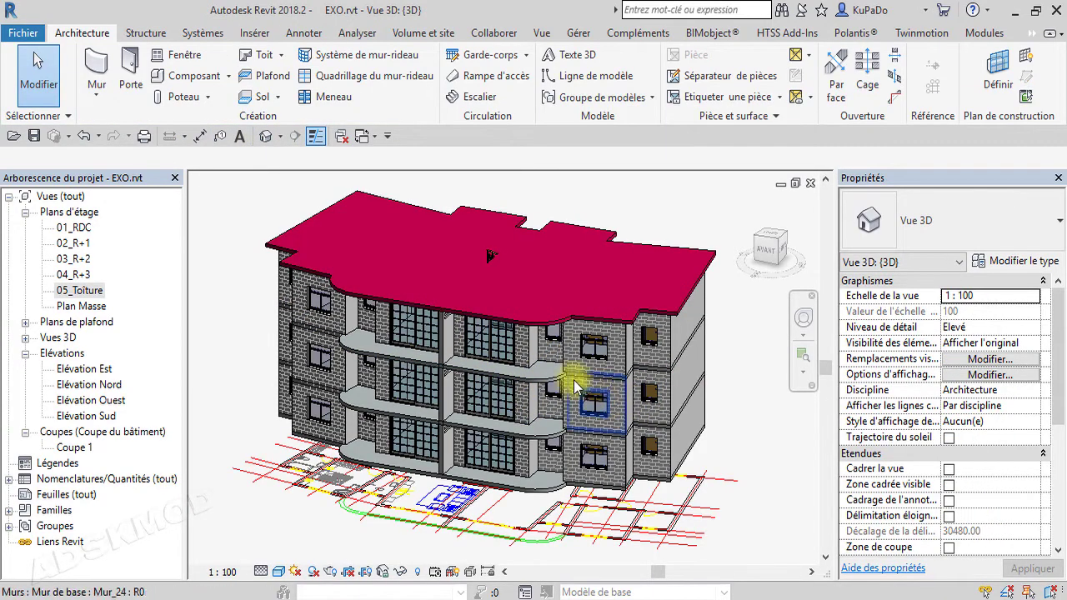
shift+middle_drag(552, 380, 608, 381)
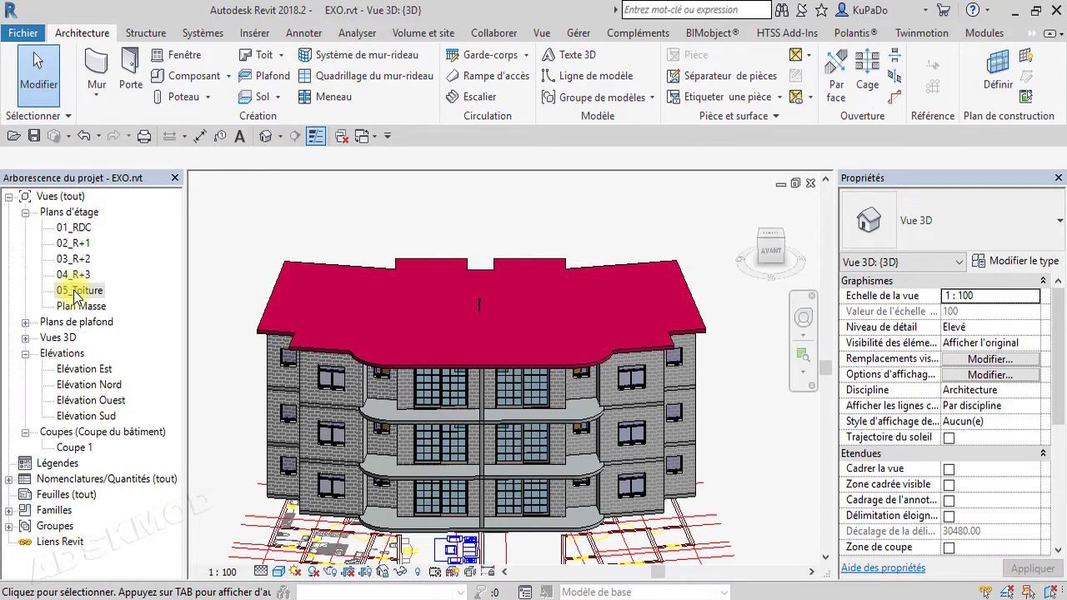
Open the Coupe 1 section and extend its crop region upward, well above the 05_Toiture level.
double_click(92, 449)
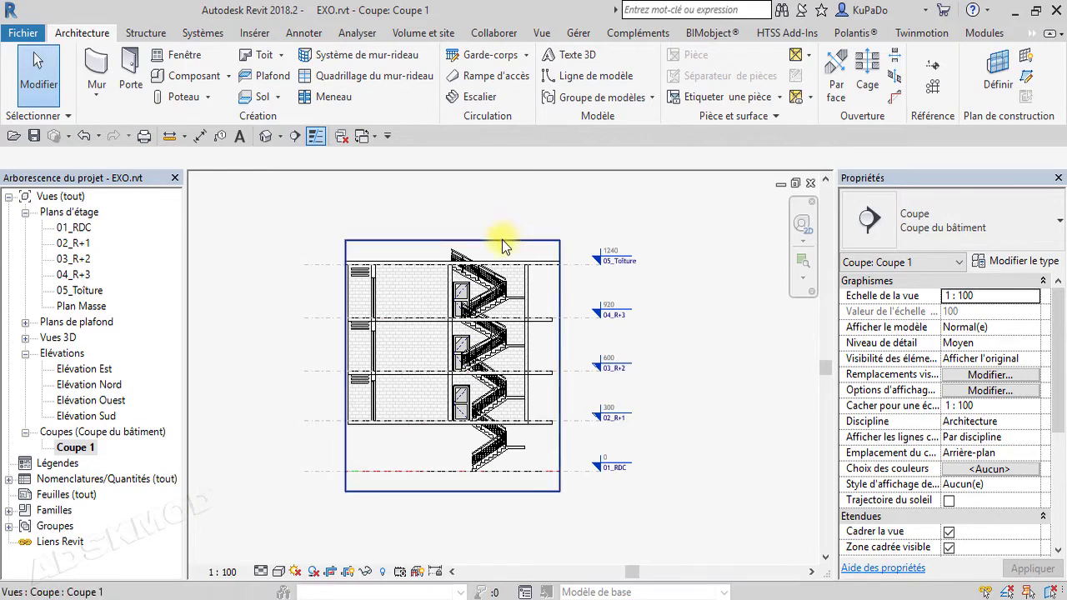
click(505, 241)
drag(452, 241, 453, 186)
click(709, 297)
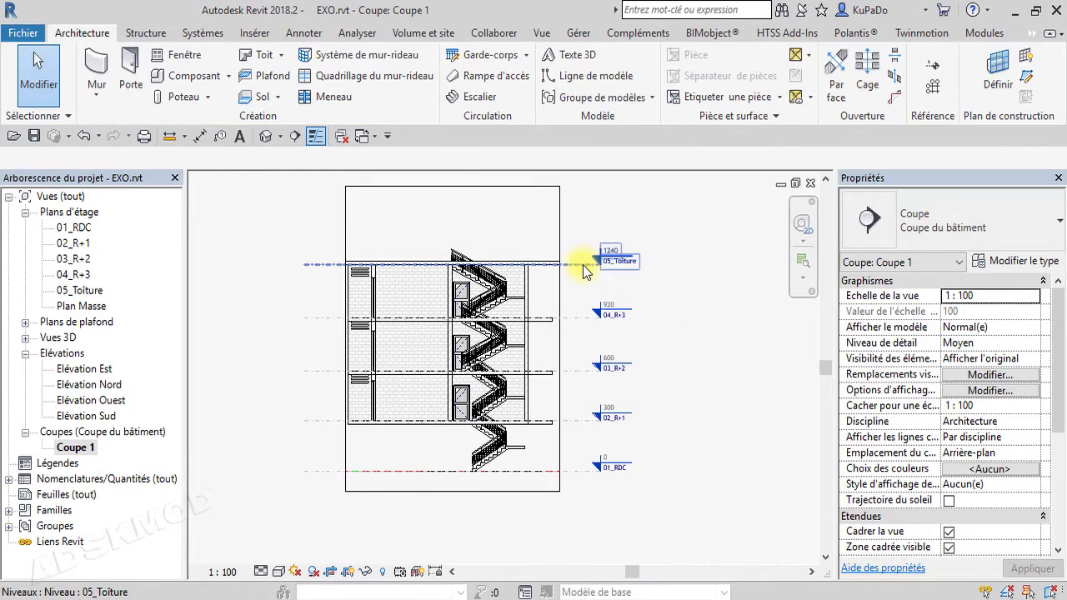
Copy the 05_Toiture level line to a new level 120 above it in the Coupe 1 section.
click(585, 265)
click(384, 99)
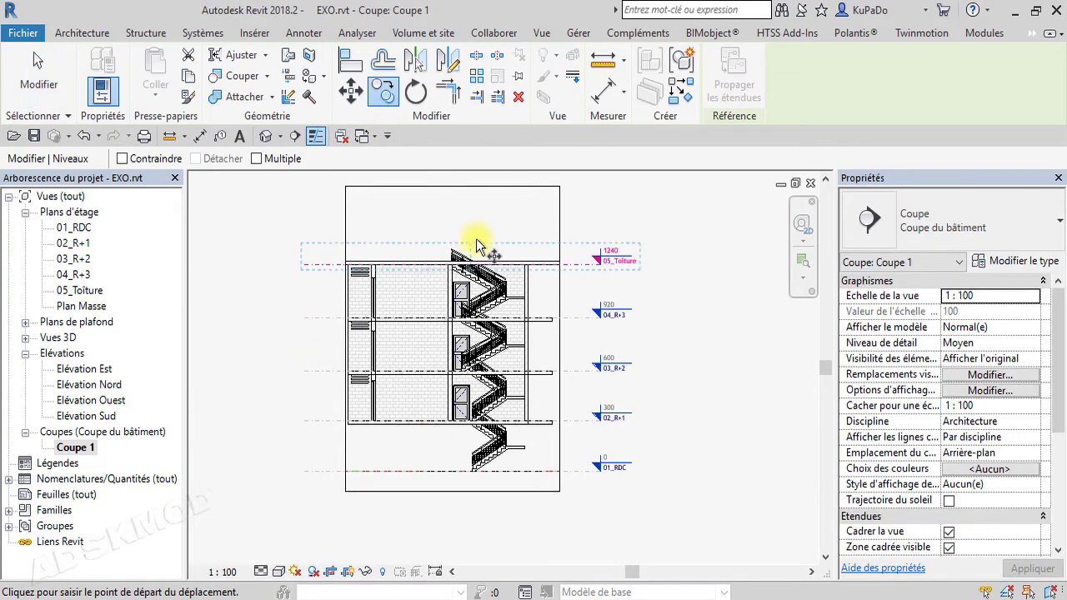
click(497, 237)
click(498, 217)
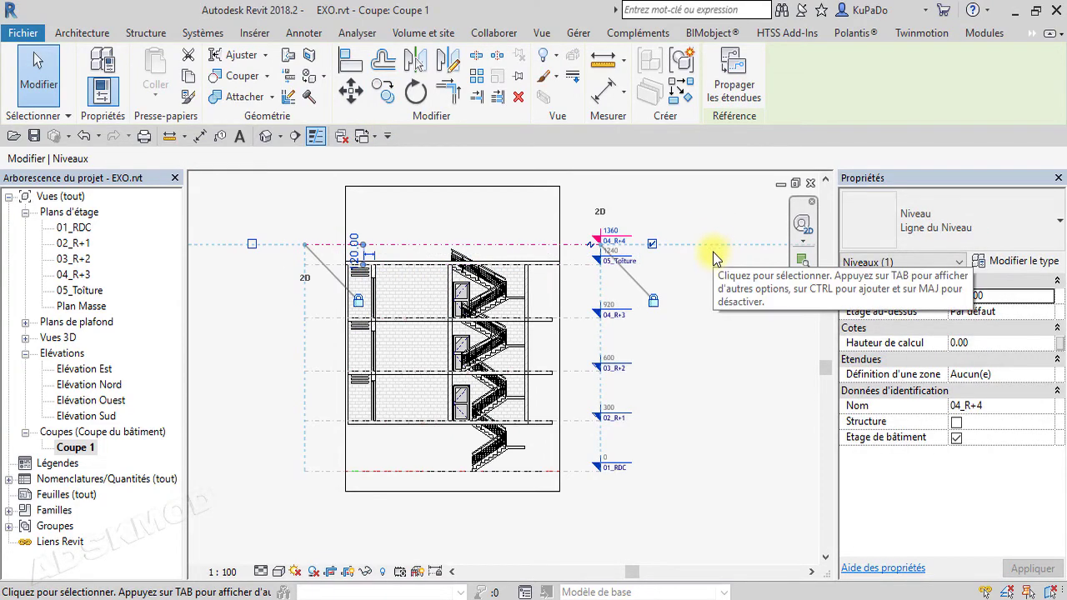
key(Escape)
middle_drag(541, 266, 666, 291)
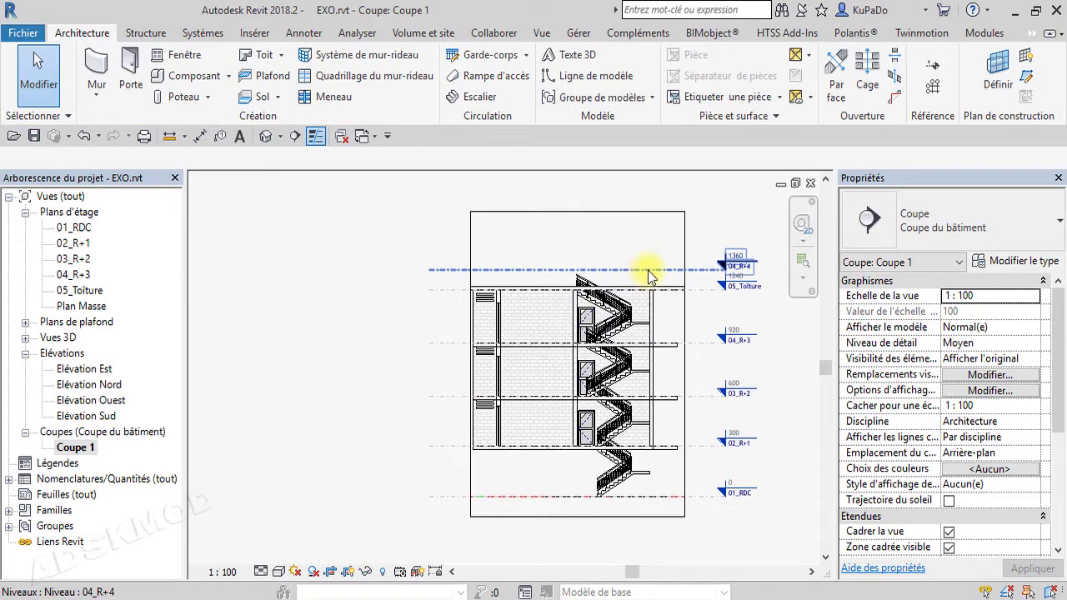
Add an elbow to the copied level's head, set the level 70 above 05_Toiture, and raise its head clear of the 05_Toiture label.
click(647, 270)
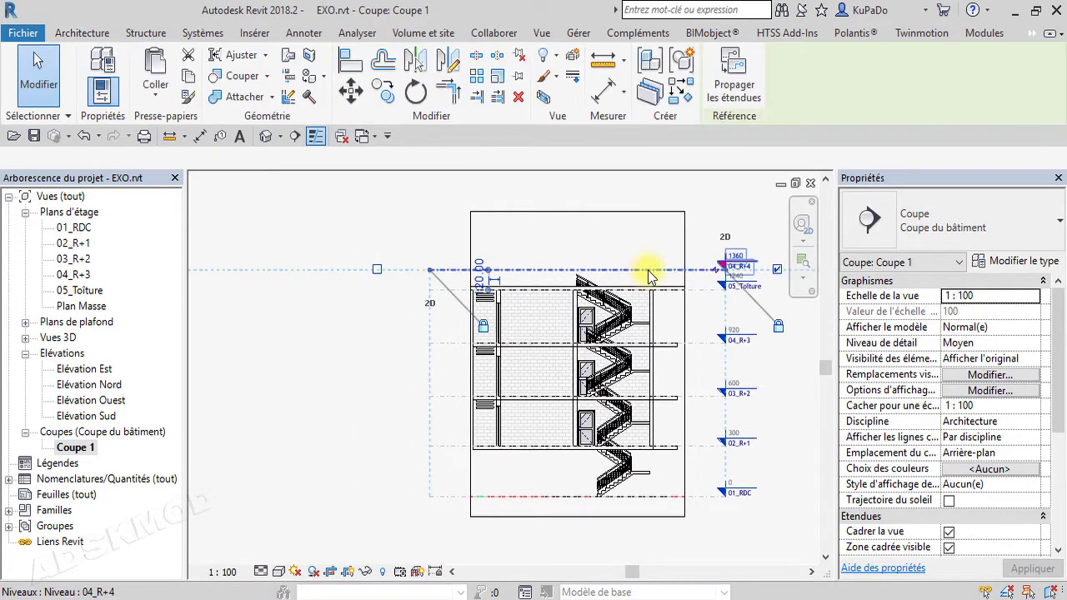
double_click(718, 279)
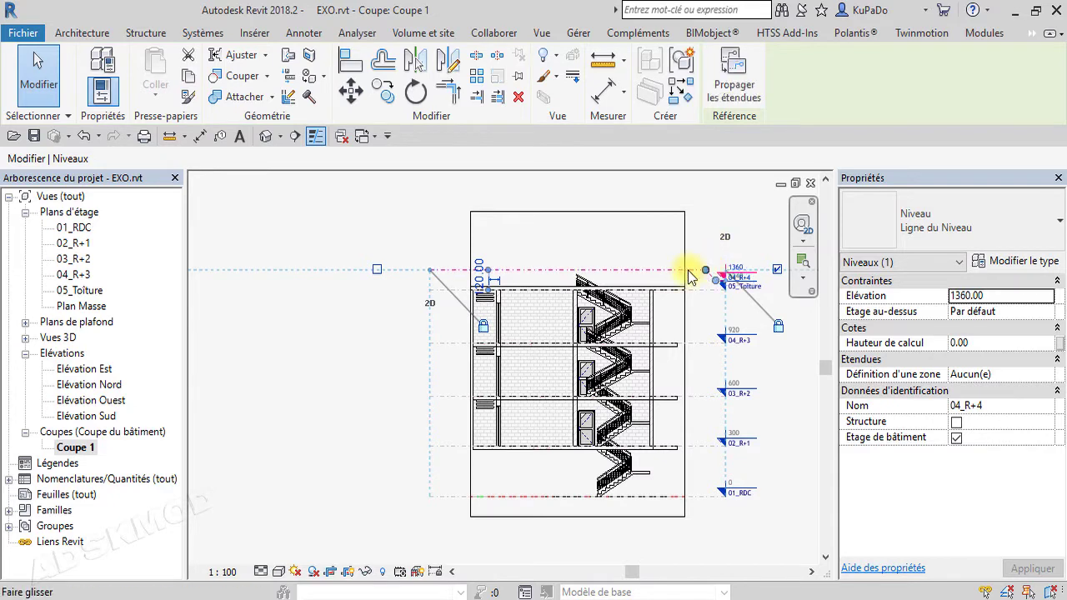
click(481, 285)
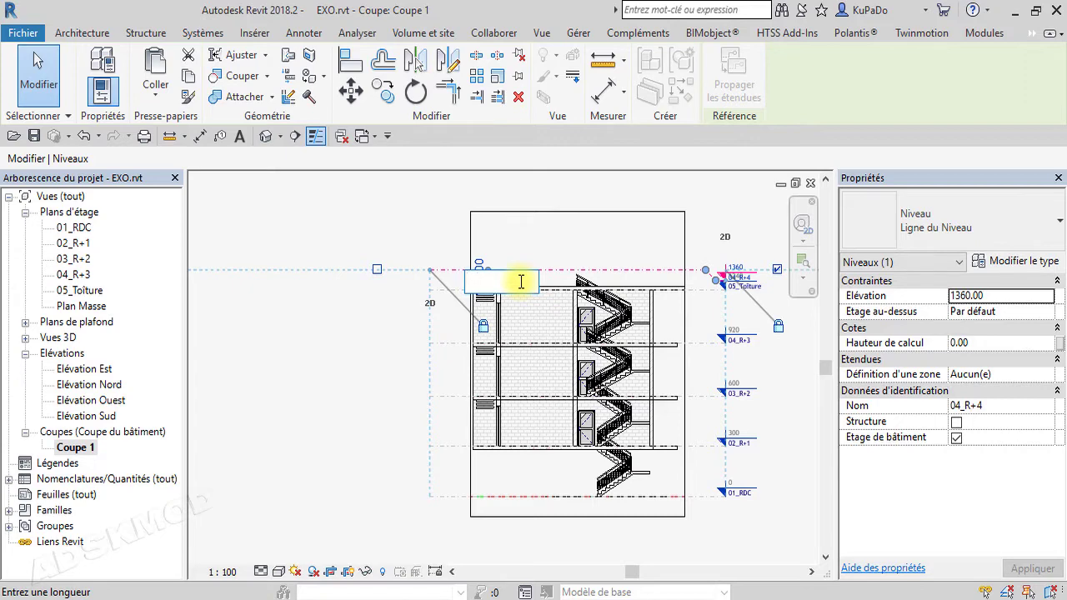
key(Return)
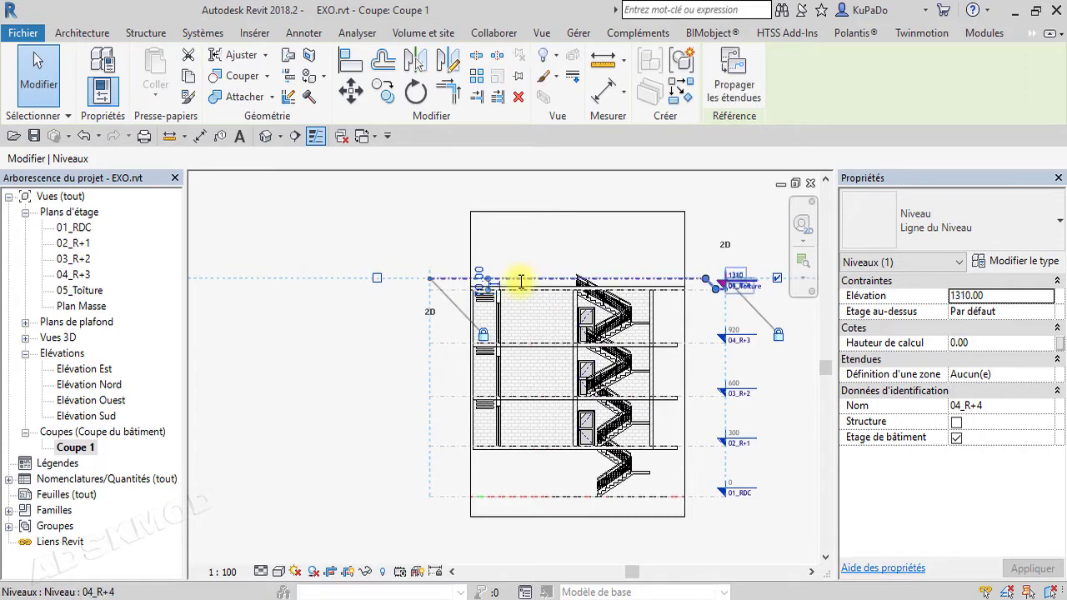
scroll(717, 292, up, 3)
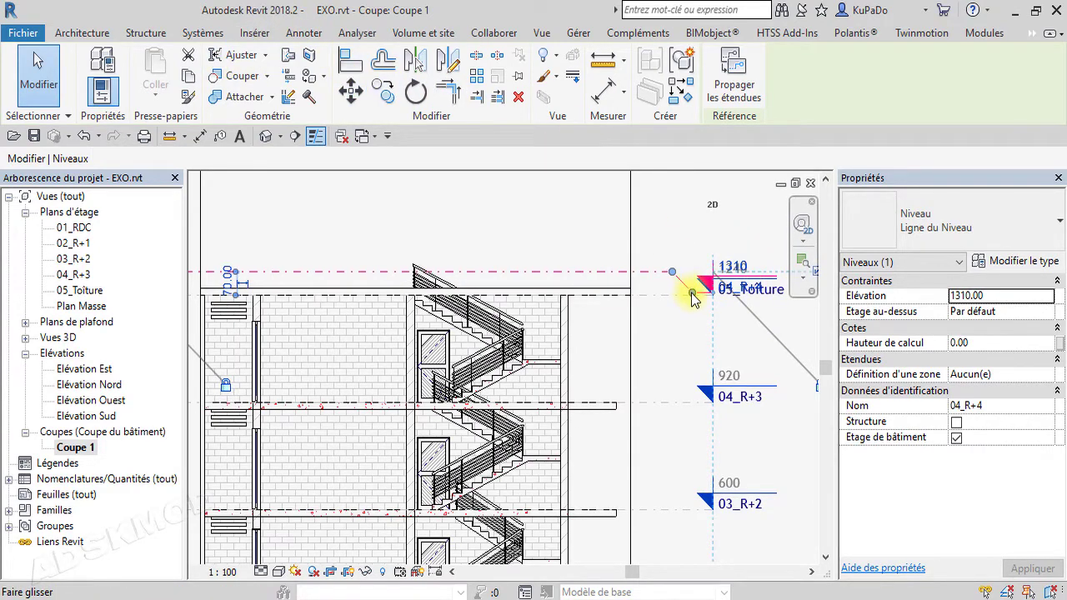
drag(692, 298, 690, 250)
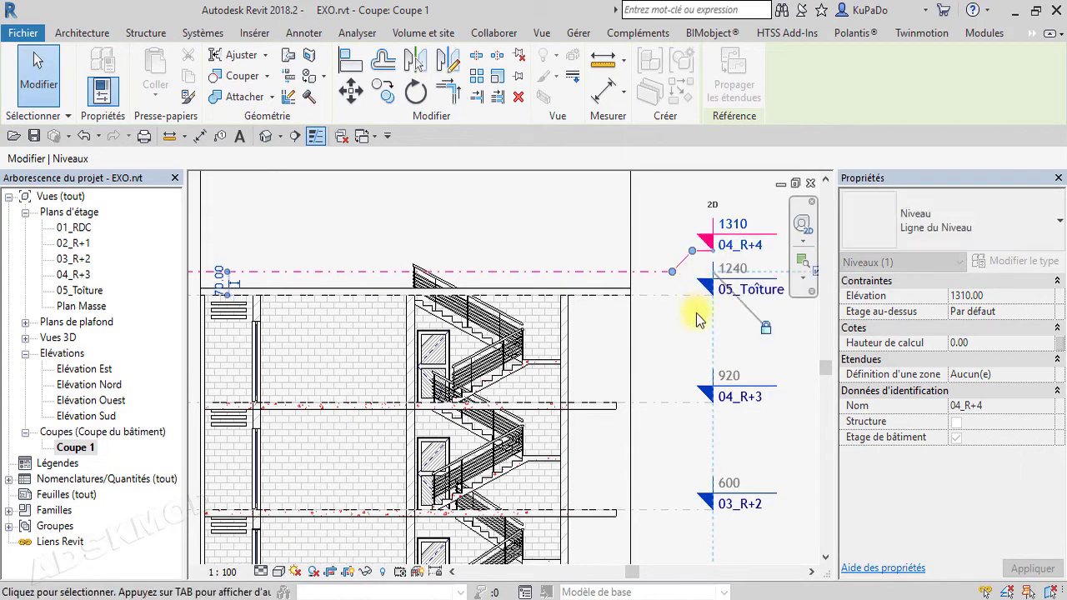
Rename the new level above 05_Toiture as 06_Acrotère.
middle_drag(692, 329, 598, 336)
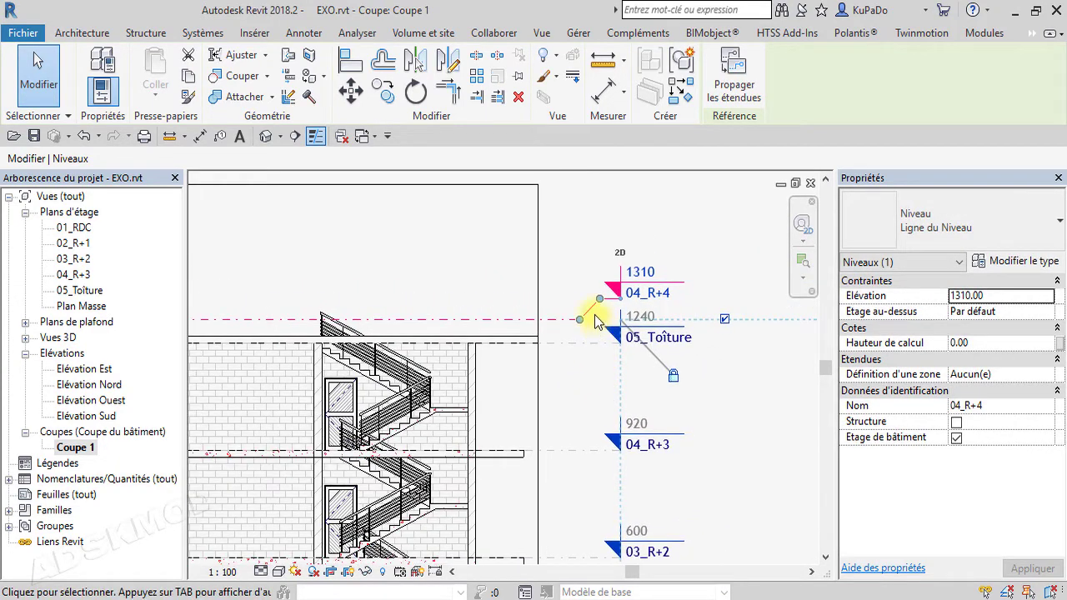
click(640, 296)
click(639, 296)
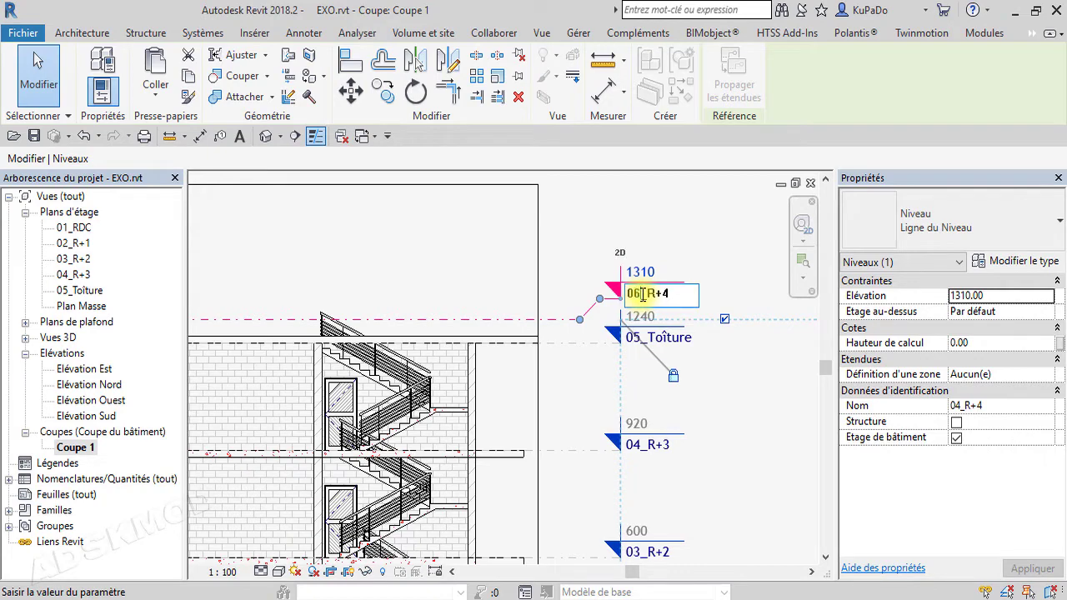
drag(676, 300, 649, 299)
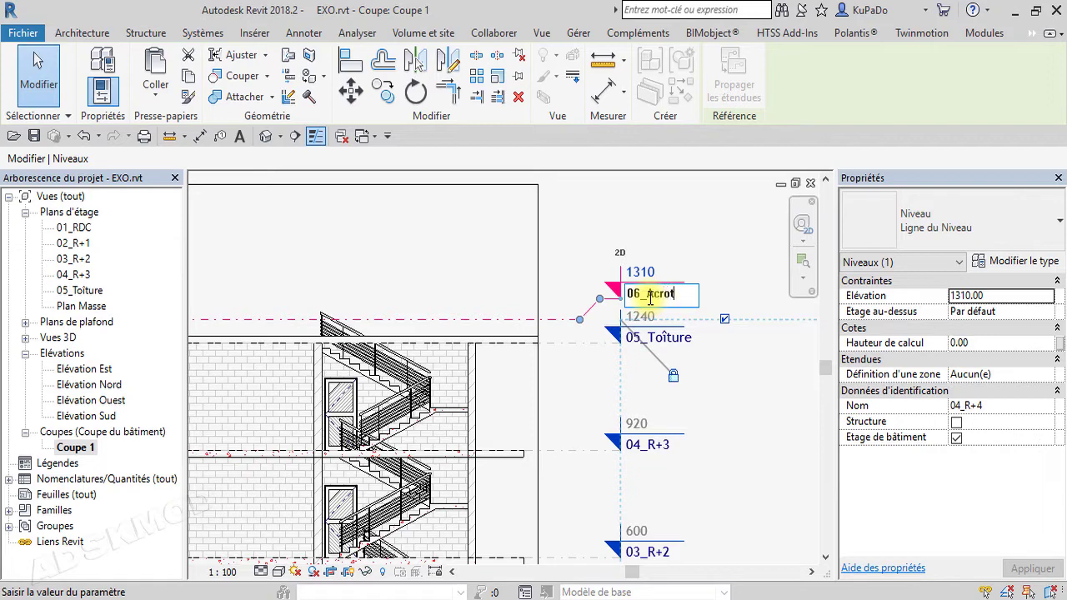
text(Acrotère)
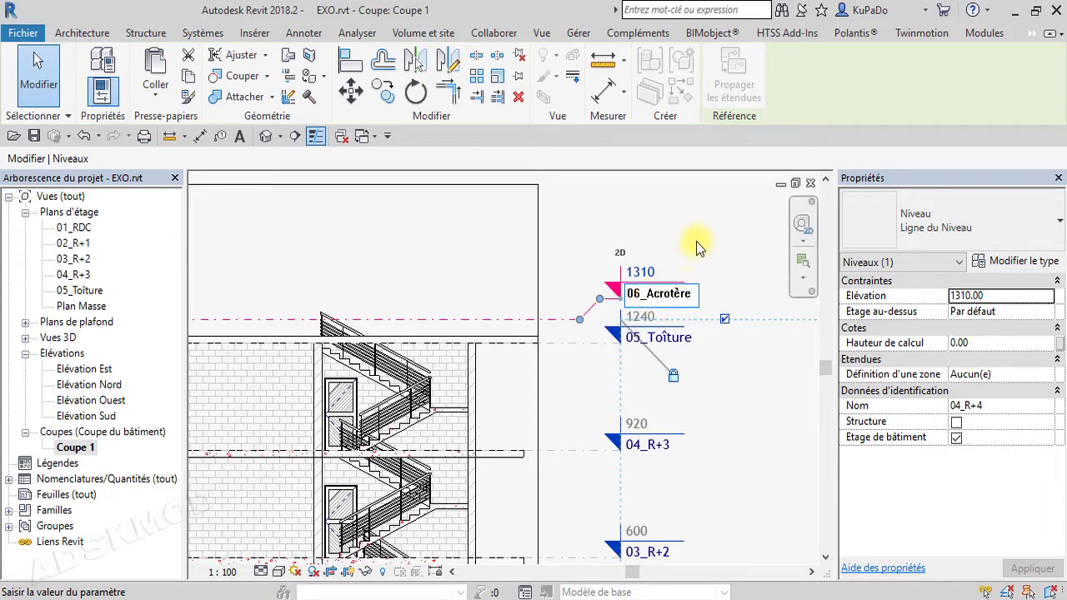
key(Return)
scroll(721, 312, down, 2)
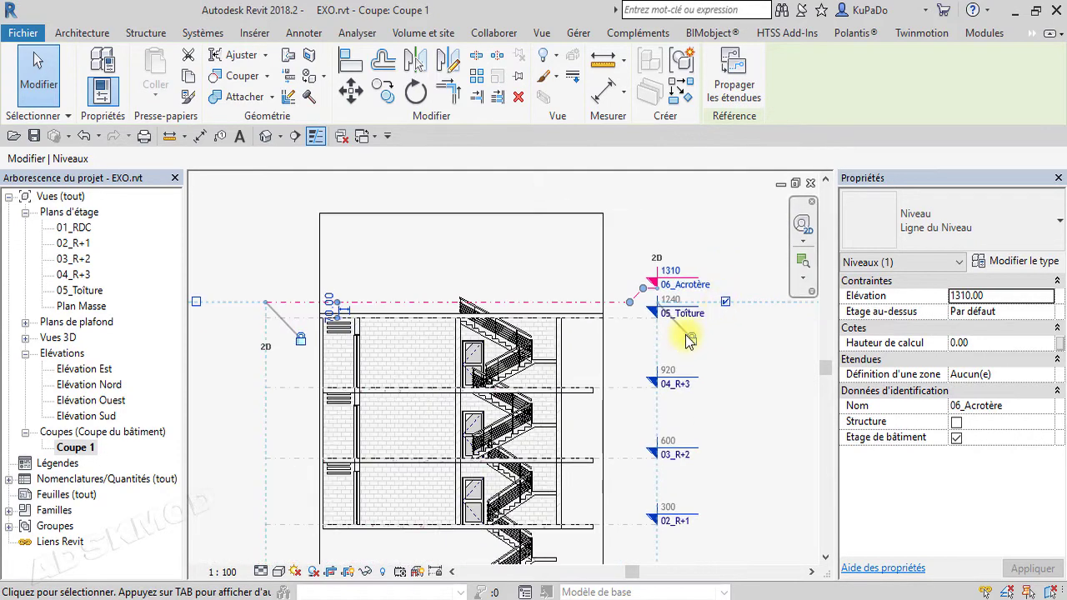
click(516, 275)
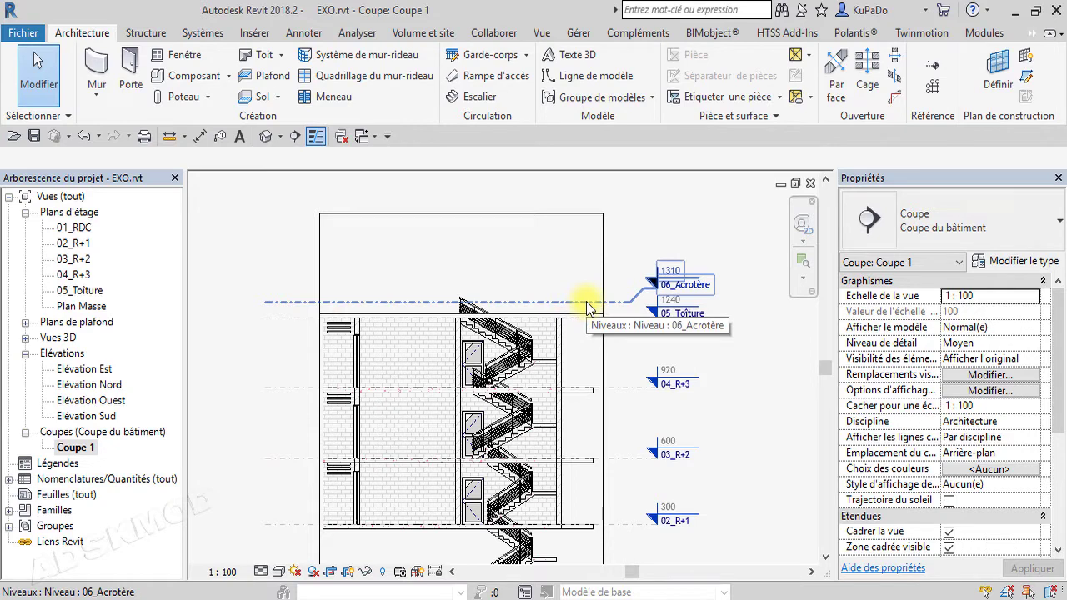
scroll(587, 306, up, 1)
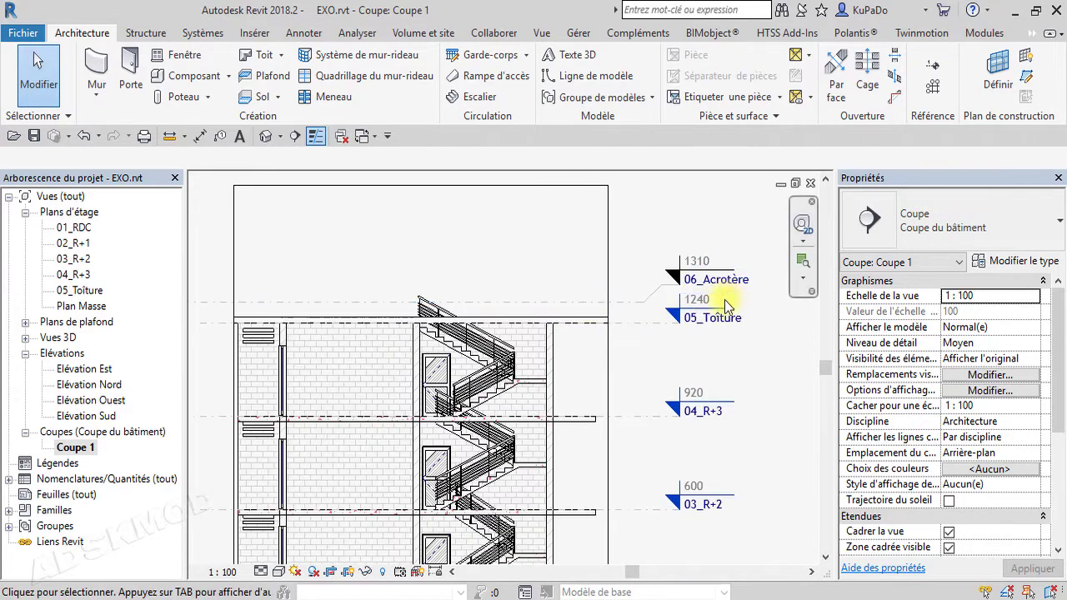
scroll(676, 284, down, 1)
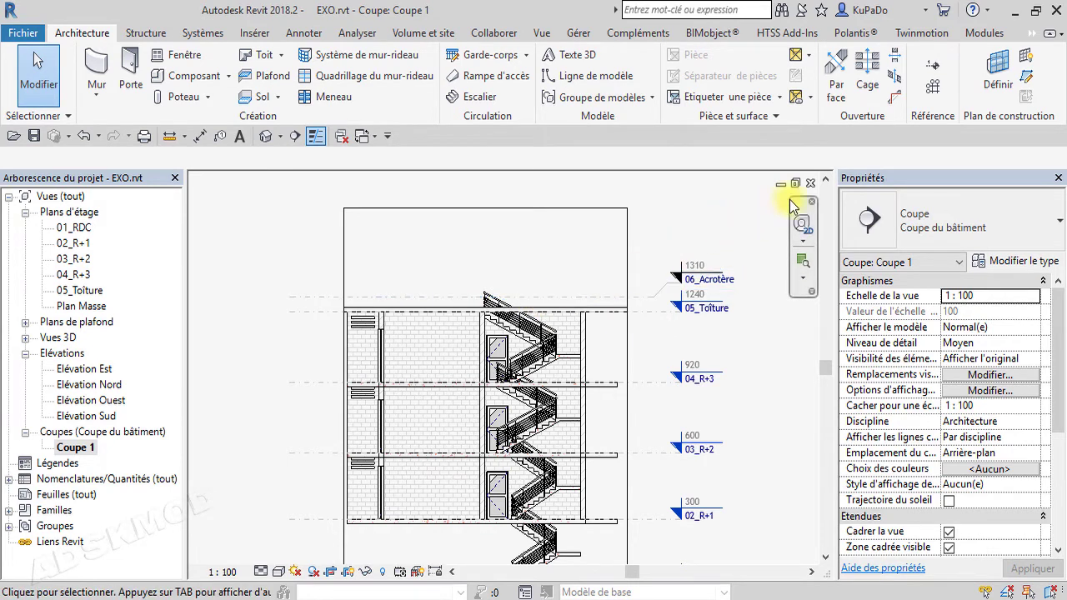
Close the section and 3D views to return to the 05_Toiture plan, and start a wall of type Ext. Voile BA 20.
click(811, 183)
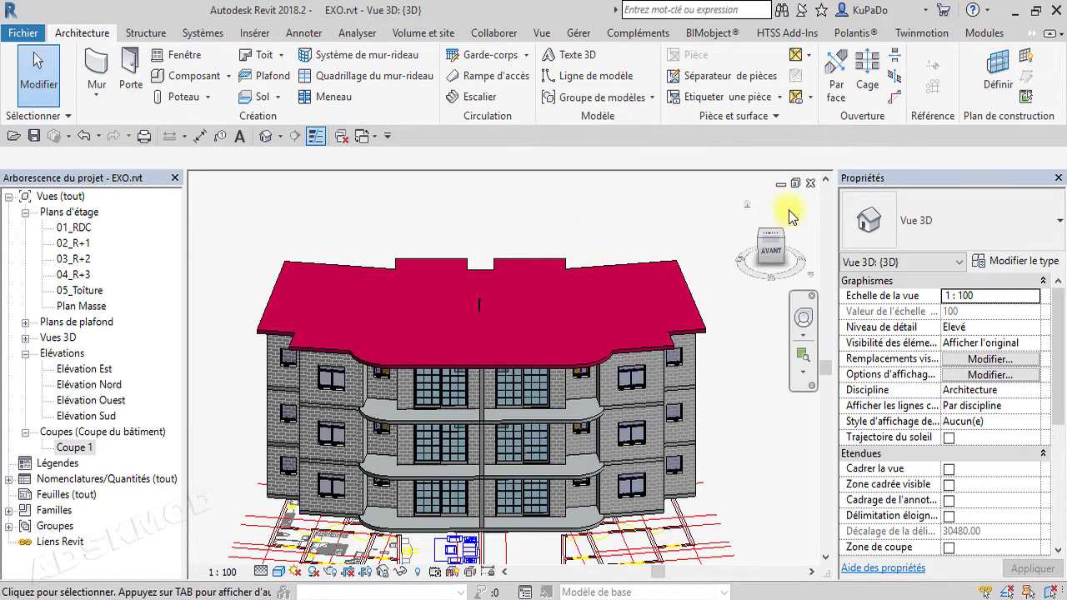
click(810, 183)
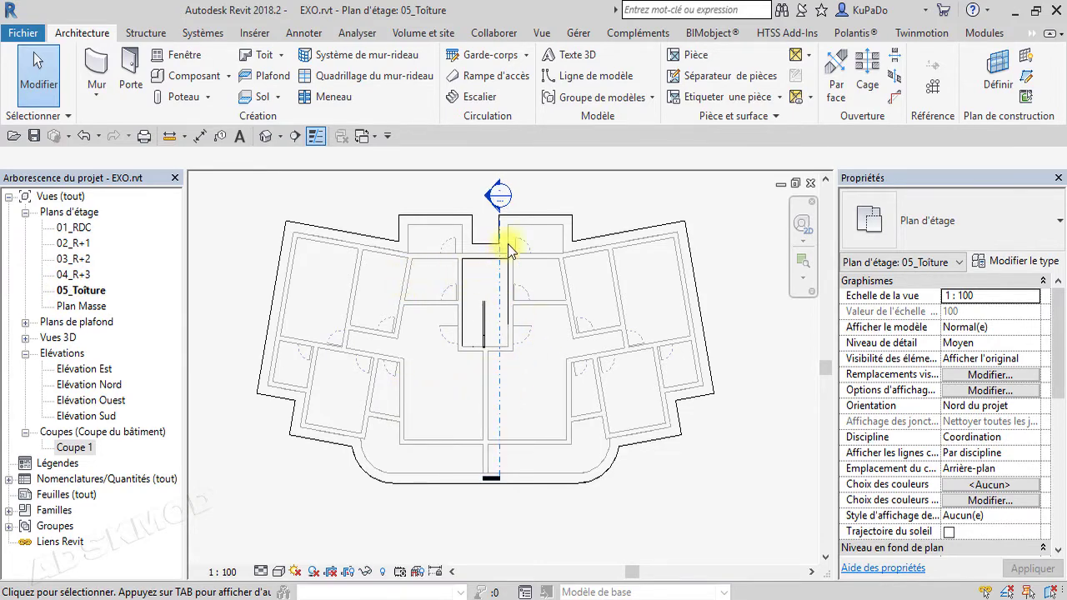
click(100, 75)
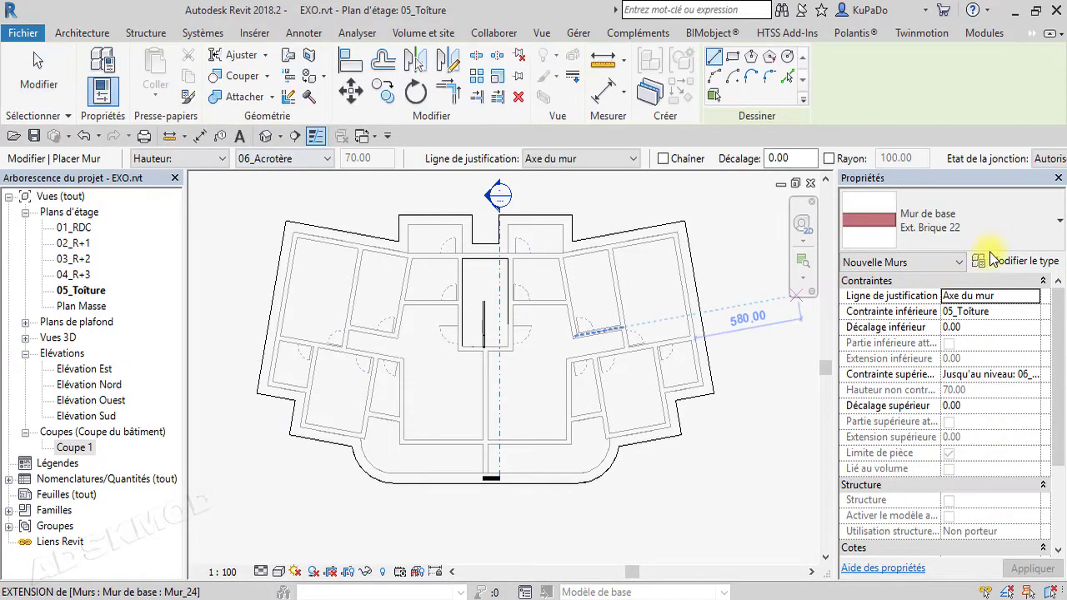
click(1041, 234)
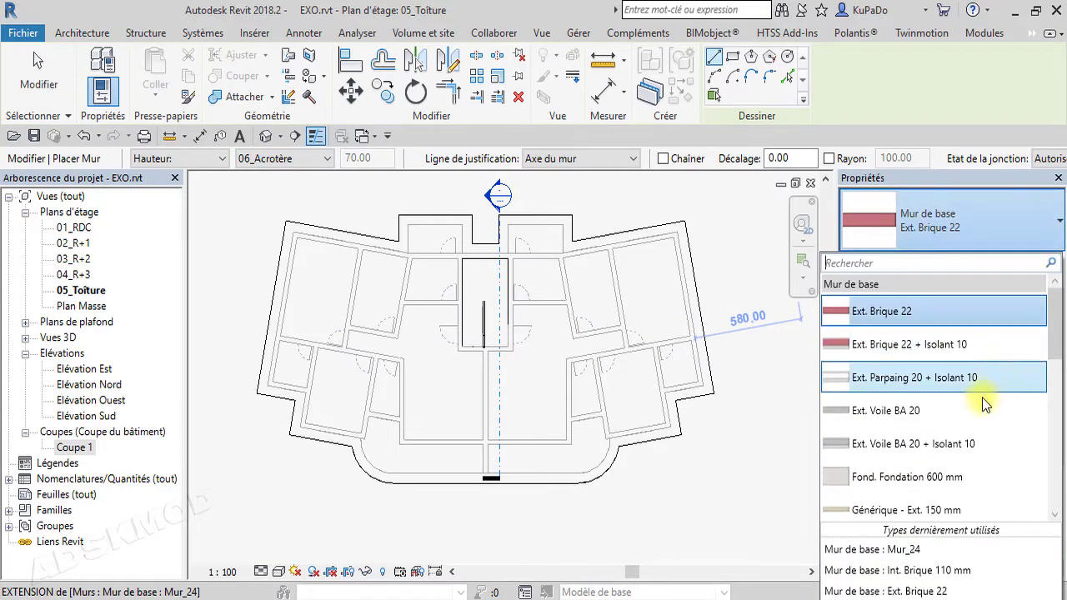
click(916, 412)
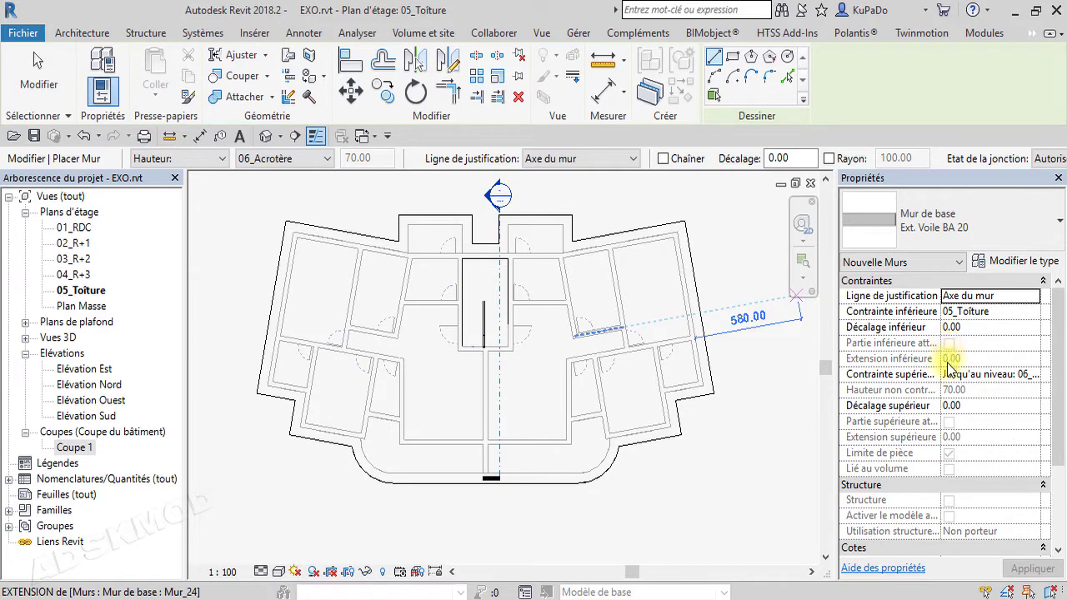
Constrain the new wall's top up to level 06_Acrotère and set it to follow picked lines with location line Nu fini: Extérieur.
click(1012, 376)
click(1033, 377)
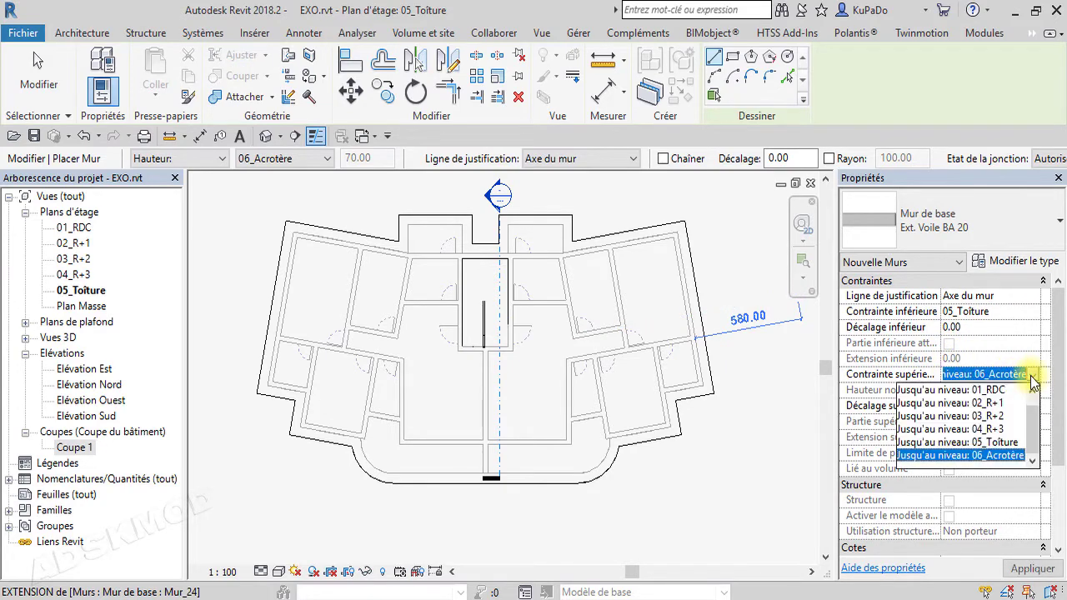
click(983, 460)
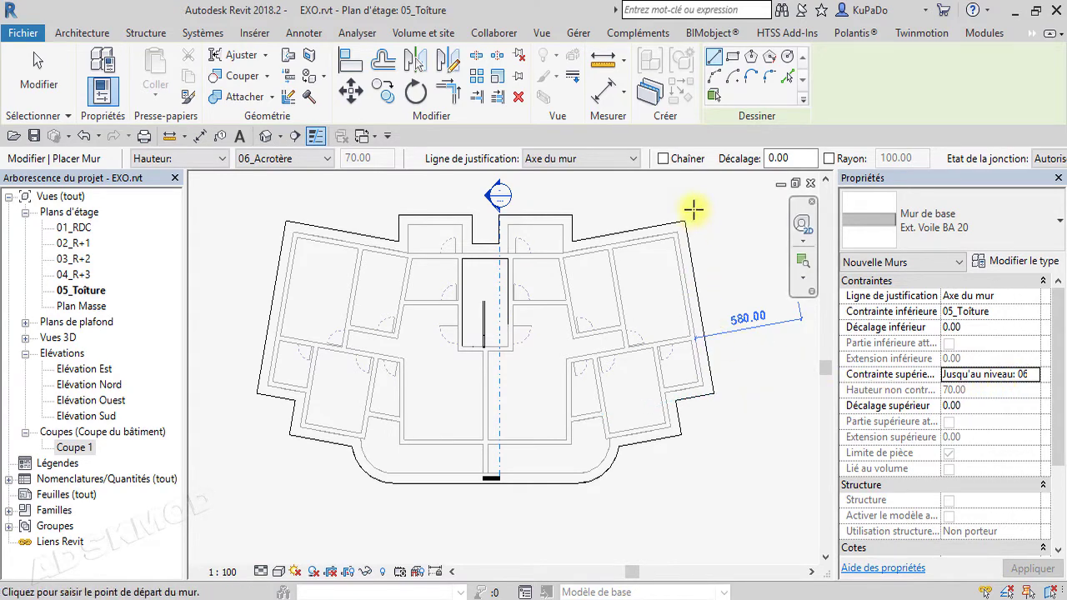
click(787, 76)
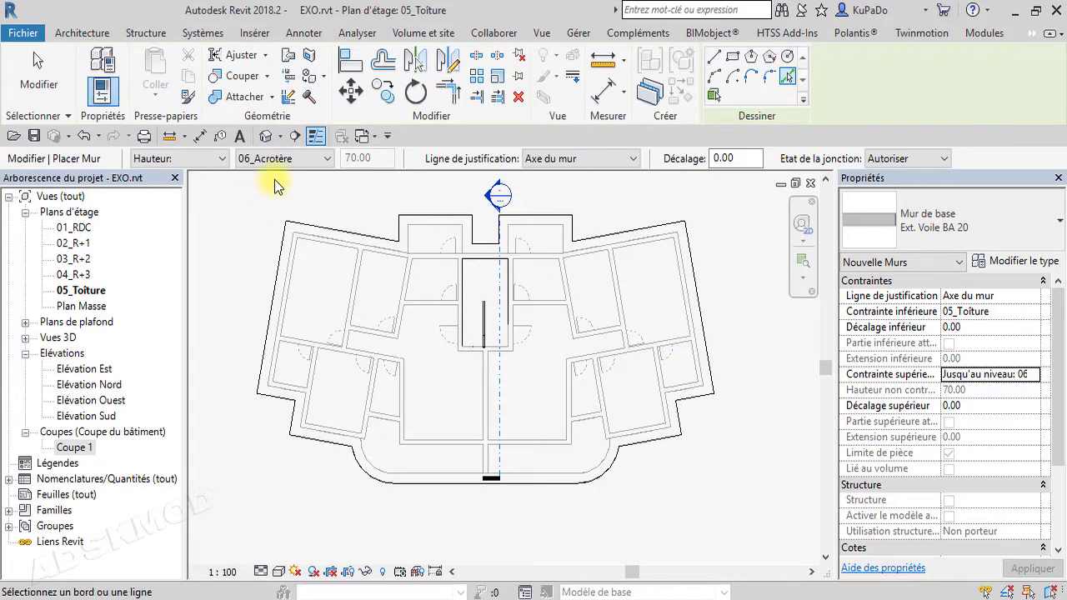
click(573, 160)
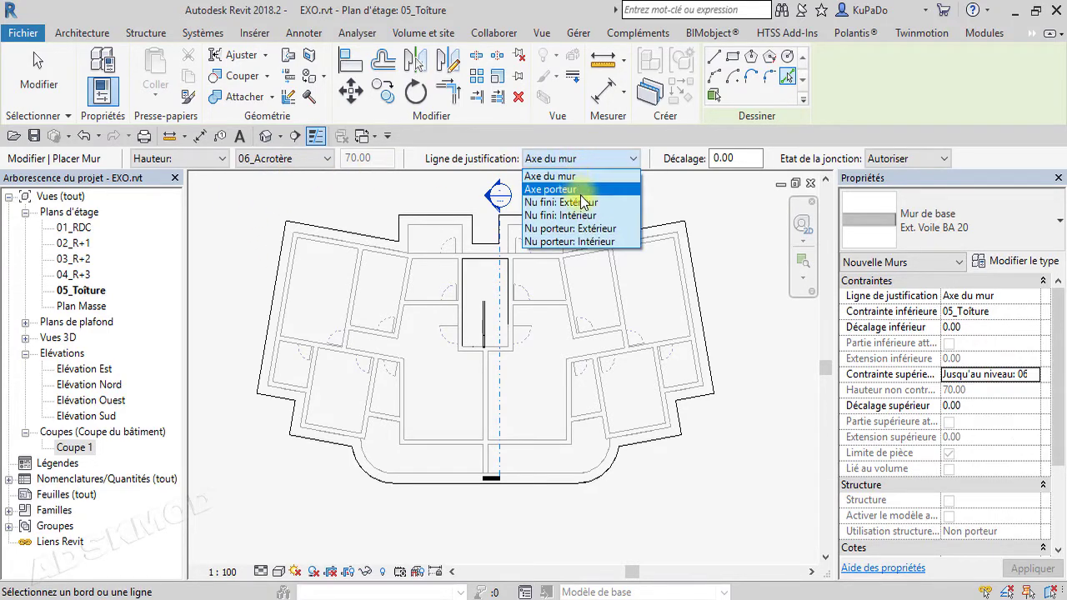
click(583, 203)
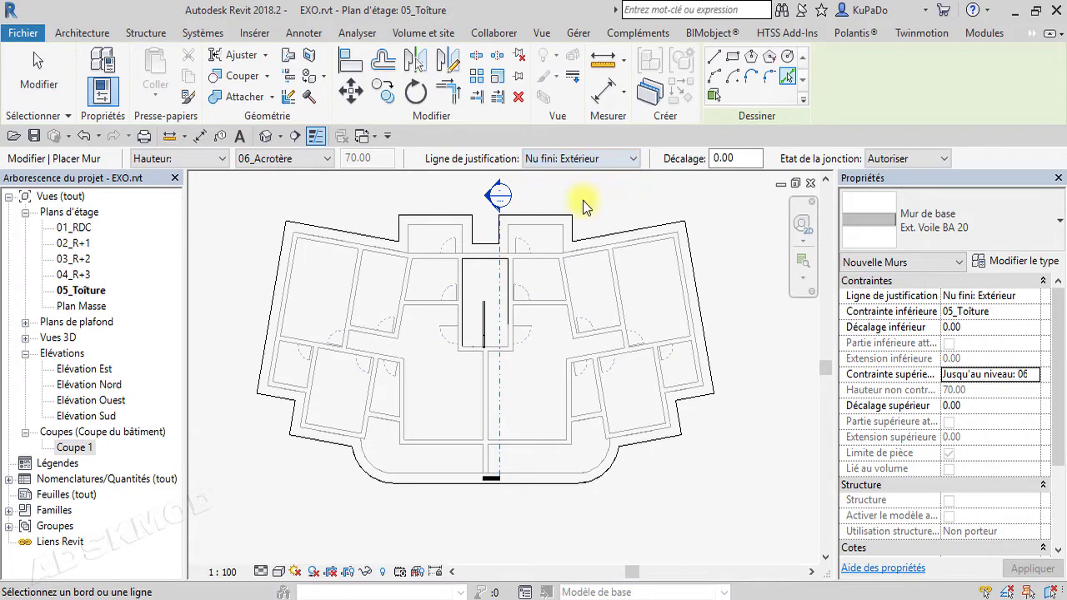
Place parapet walls on the roof edges along the left wing's outer side, its slanted rear edge, and the left rear projection.
scroll(275, 291, up, 2)
click(273, 282)
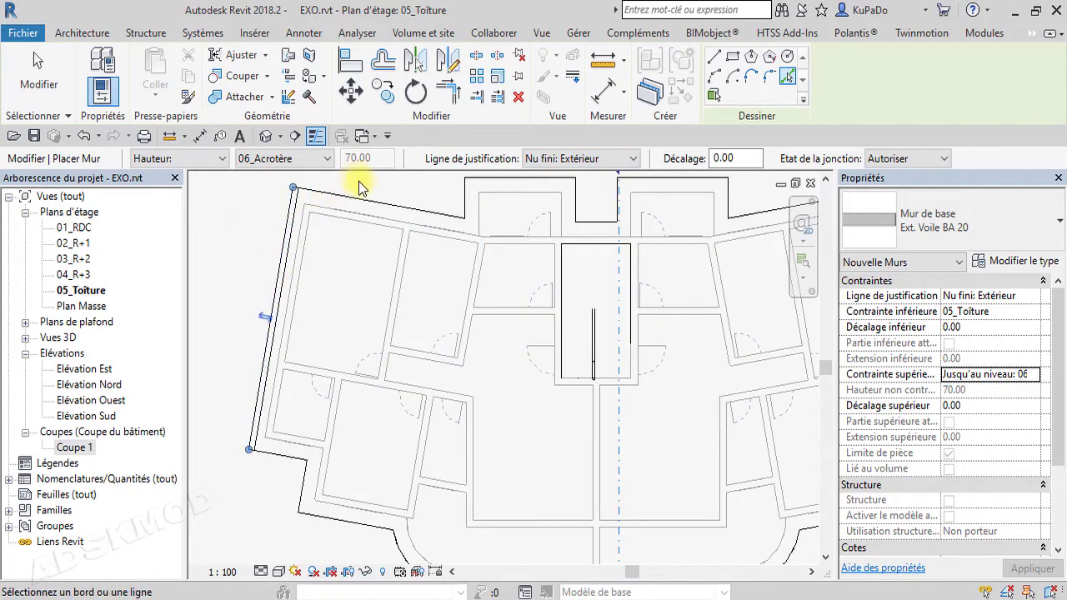
drag(385, 195, 484, 220)
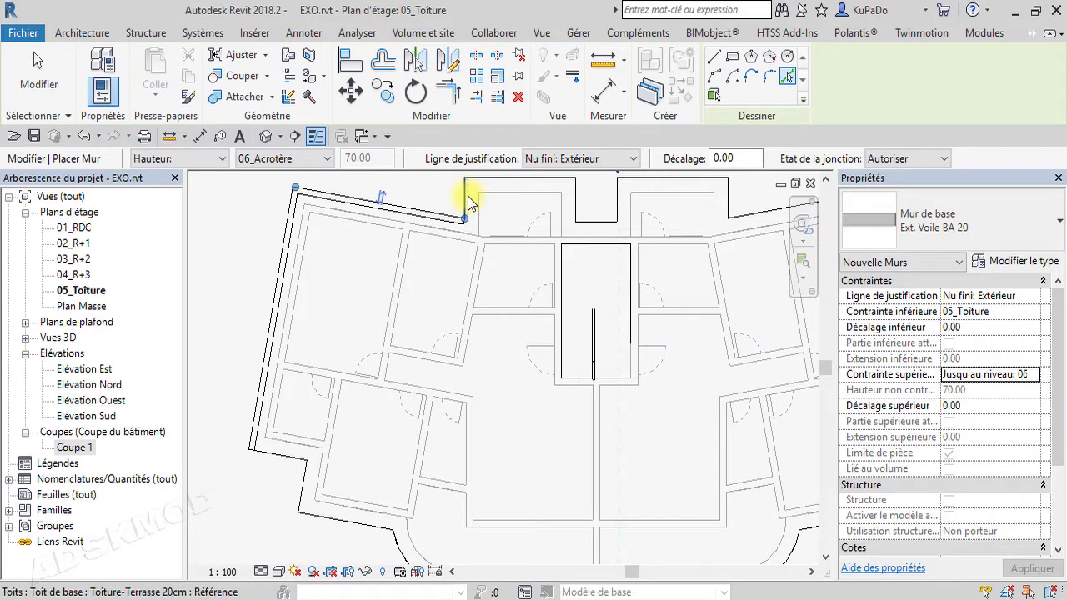
click(468, 196)
click(506, 184)
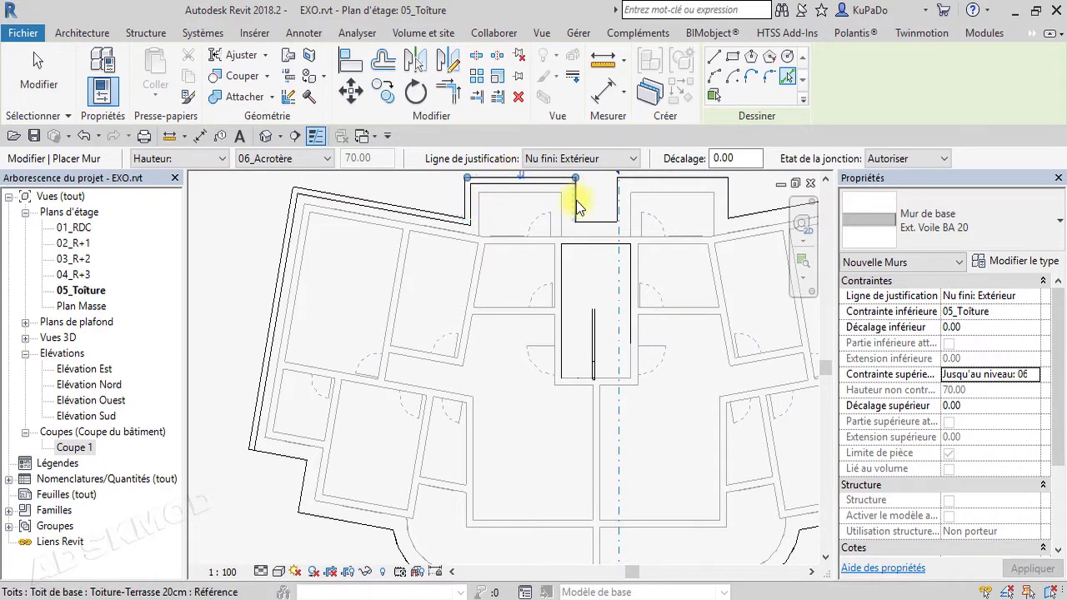
Place parapet walls on the roof edges around the central rear recess, the right rear projection, and the right wing's rear and outer sides.
click(577, 205)
click(594, 222)
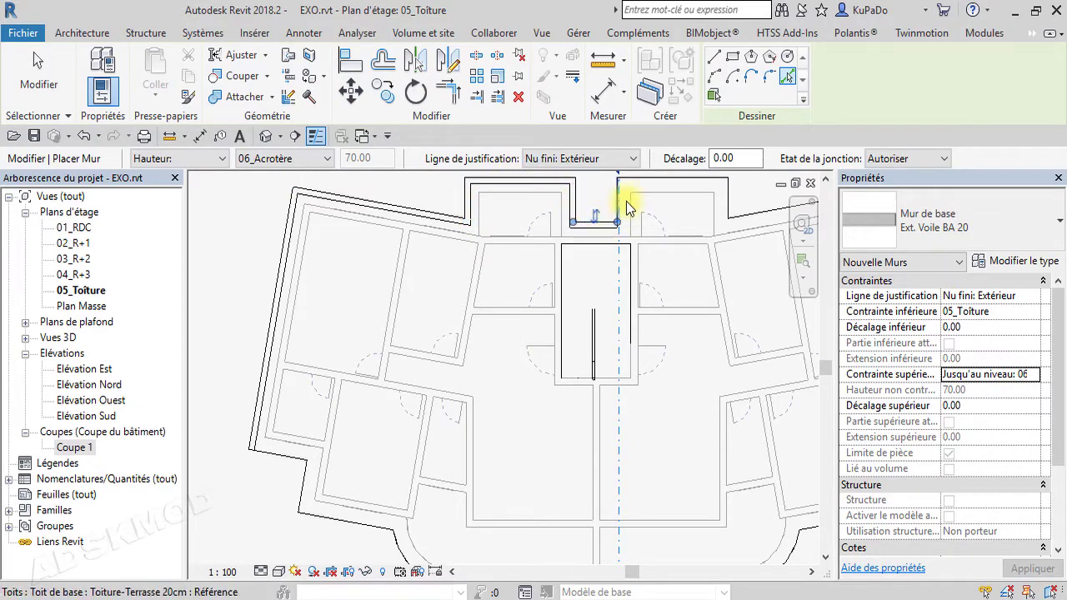
click(618, 202)
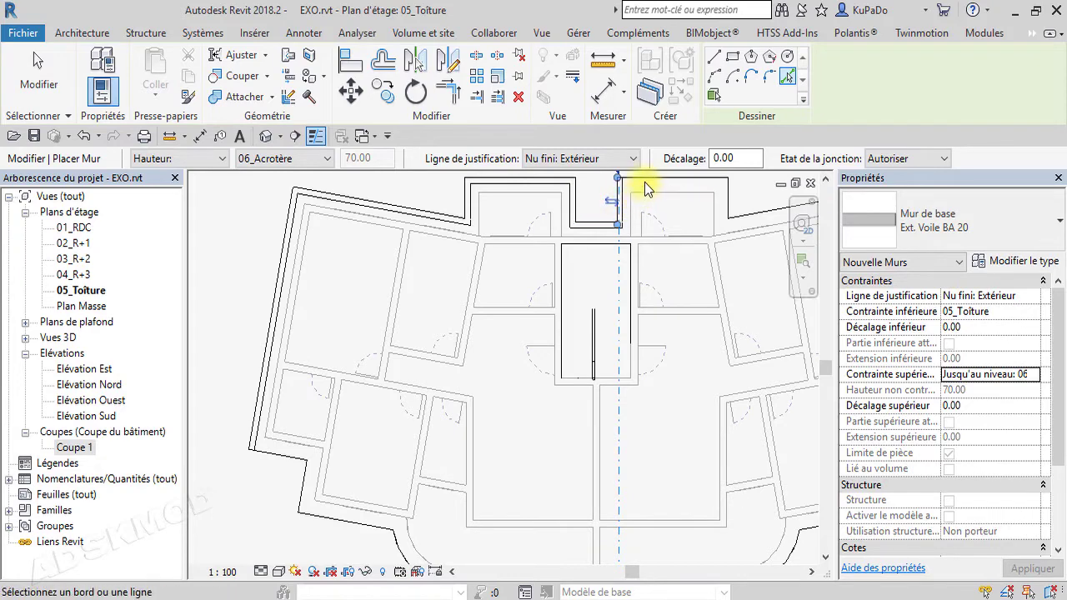
click(692, 179)
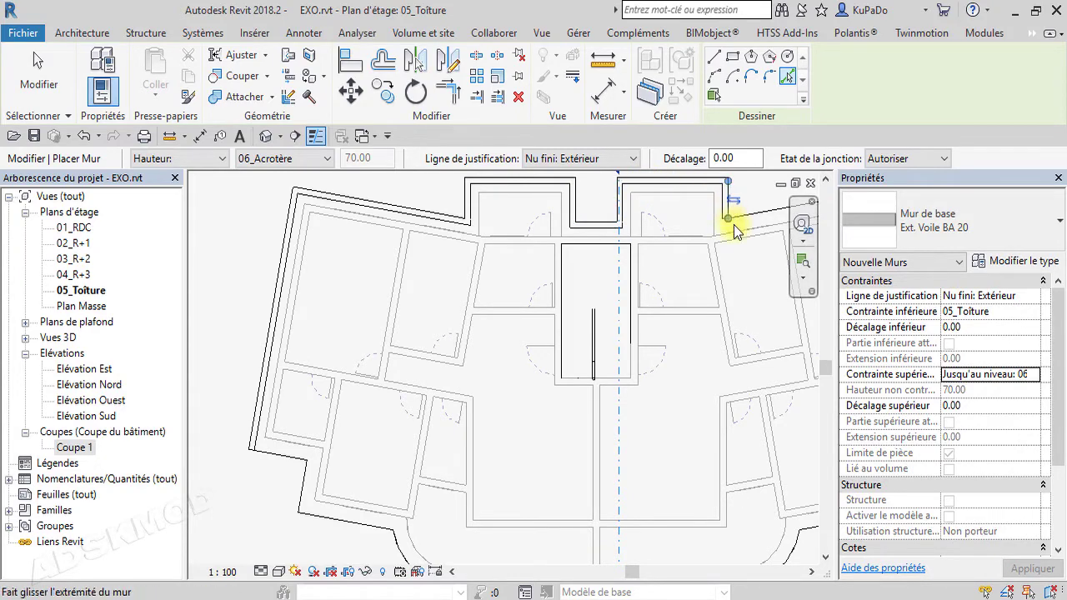
click(741, 224)
middle_drag(683, 269, 478, 269)
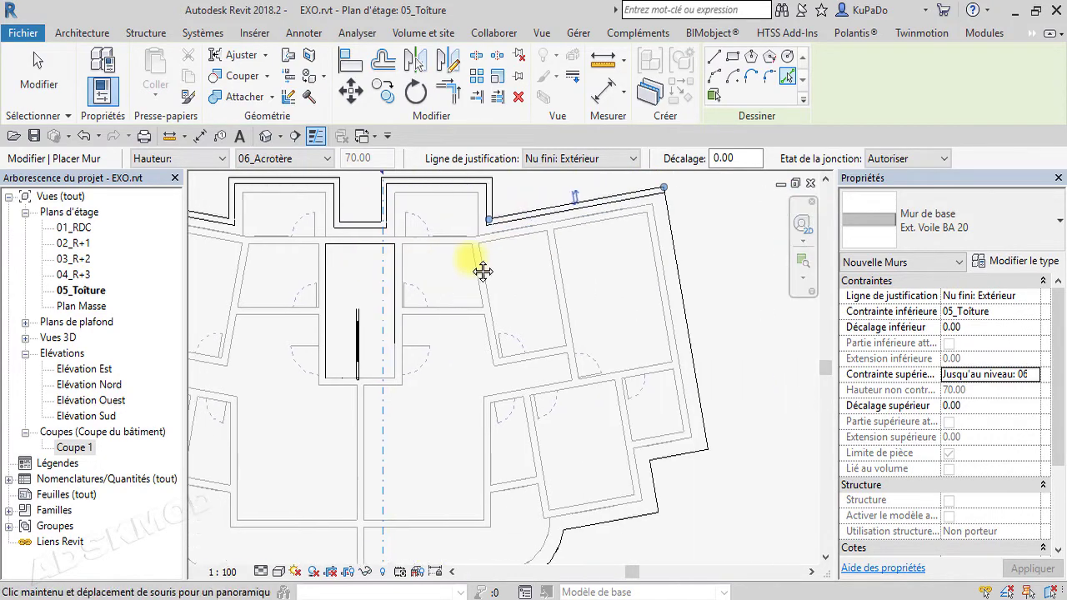
click(649, 251)
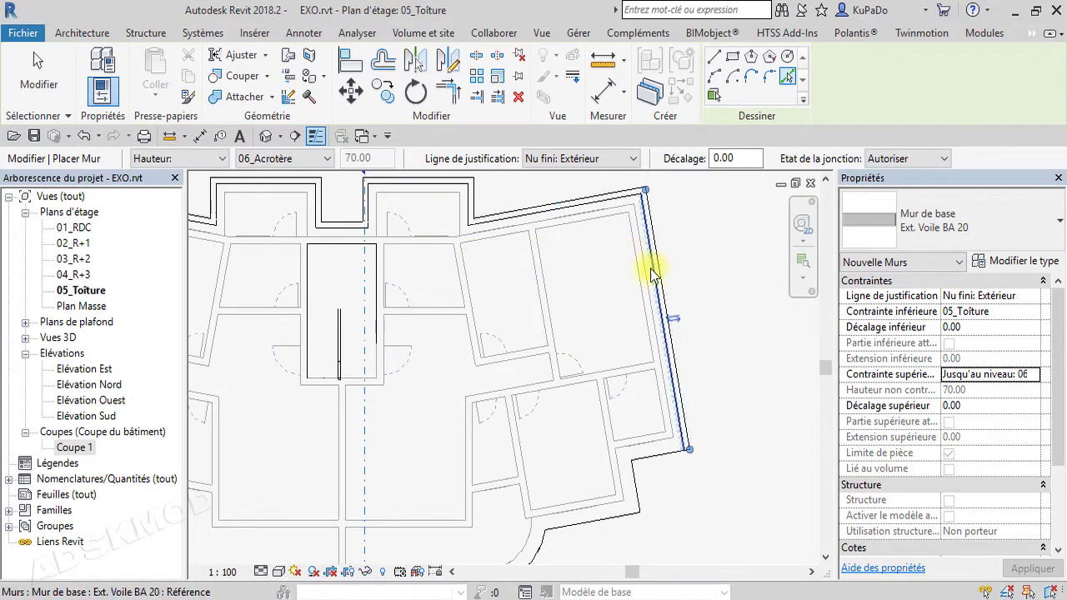
Place parapet walls on the roof edges along the right wing's front notch and front side, the straight front edge, and both front curves.
click(633, 489)
middle_drag(606, 512, 751, 291)
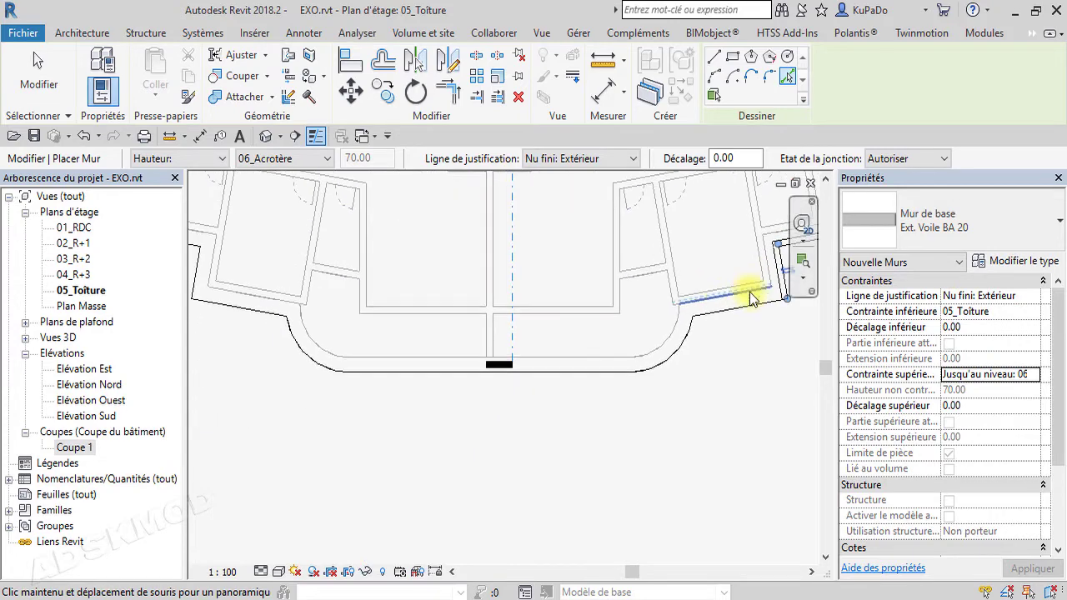
click(727, 313)
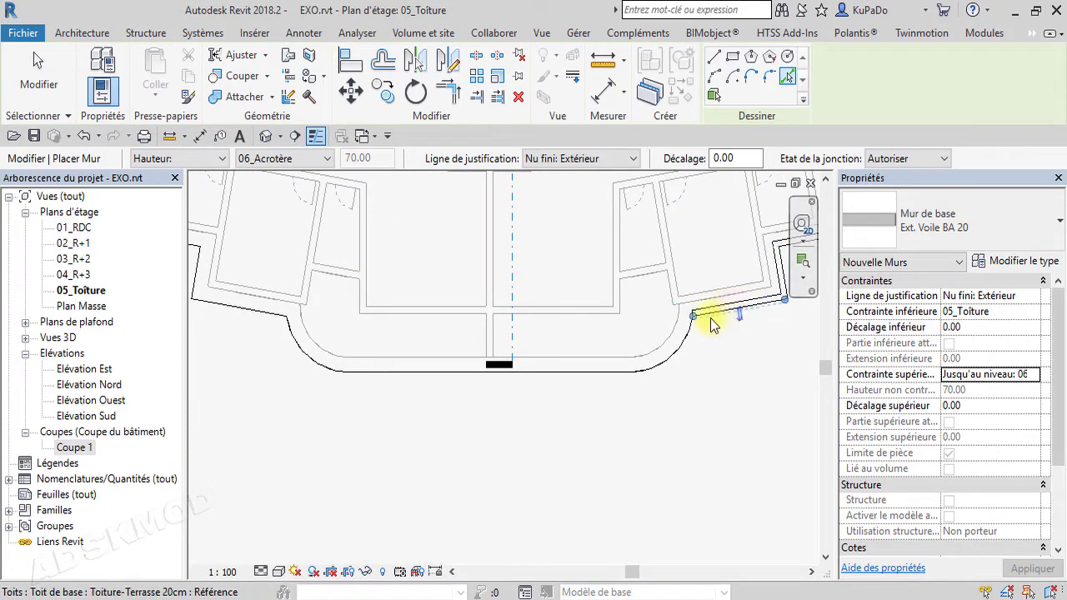
click(682, 344)
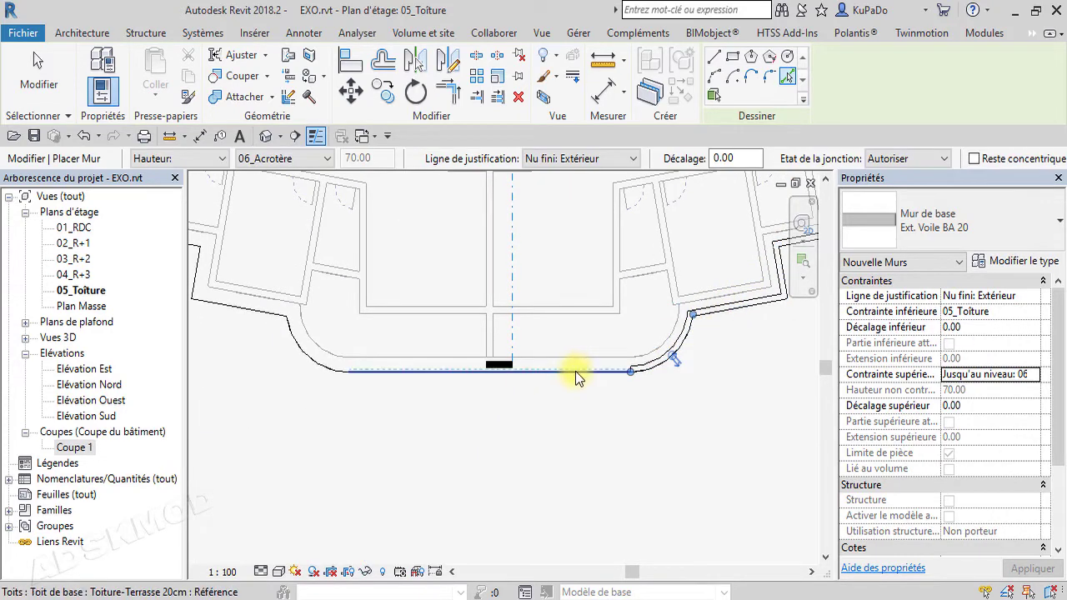
click(575, 371)
click(308, 360)
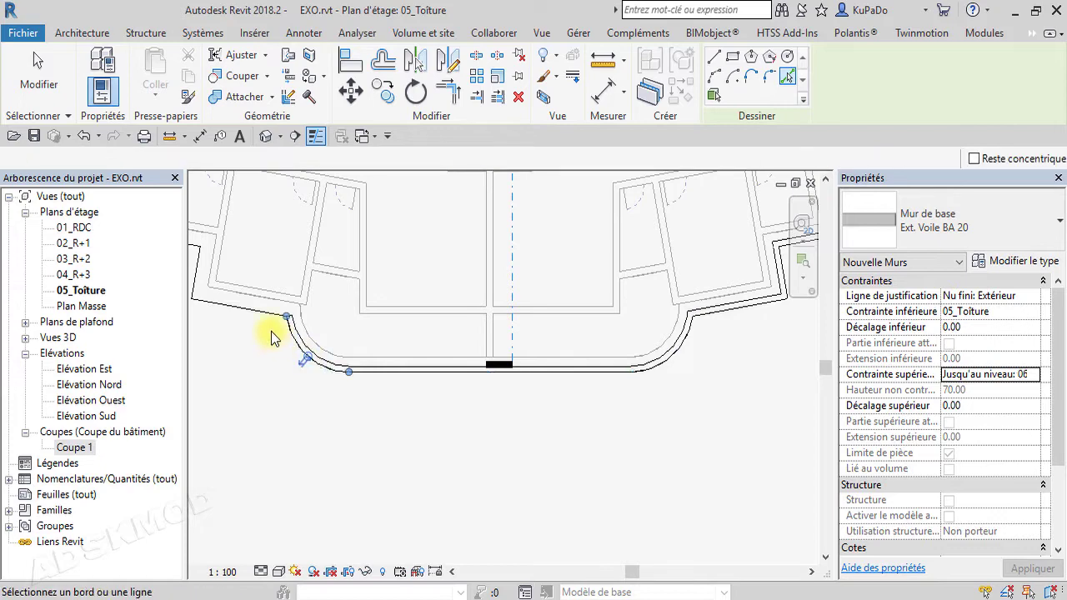
Close the parapet by placing walls on the left wing's front edge and the two edges of its front notch.
click(260, 315)
middle_drag(251, 305, 525, 407)
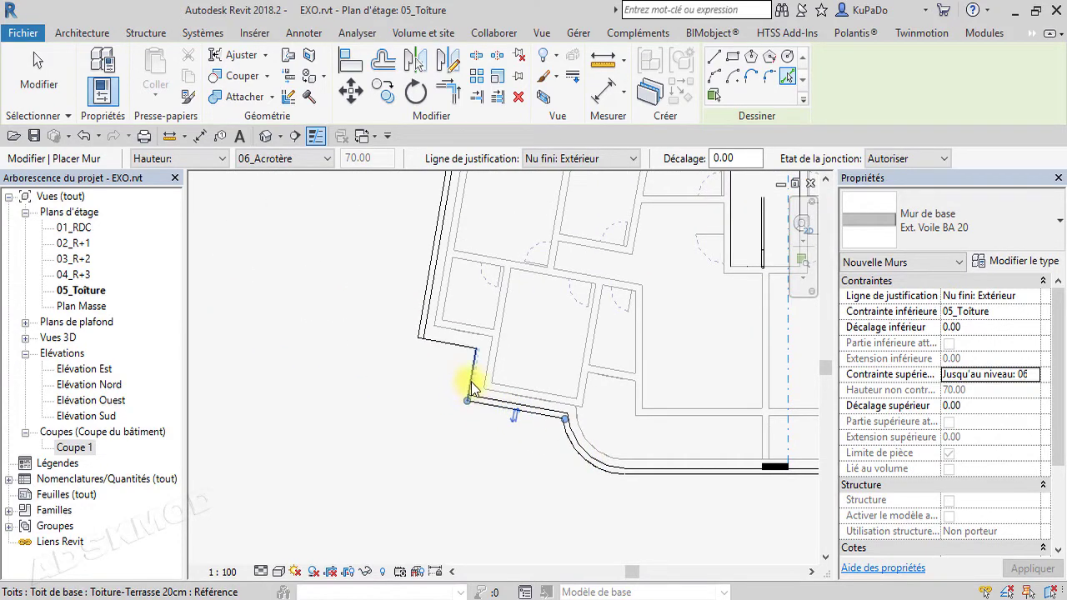
click(471, 385)
click(458, 345)
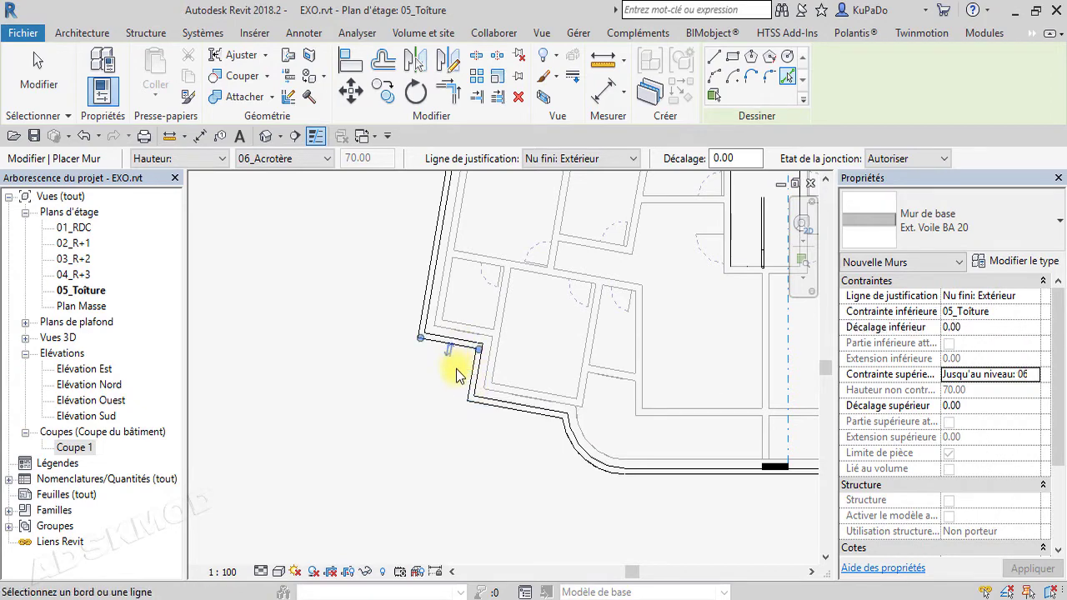
scroll(377, 402, down, 2)
scroll(378, 402, down, 1)
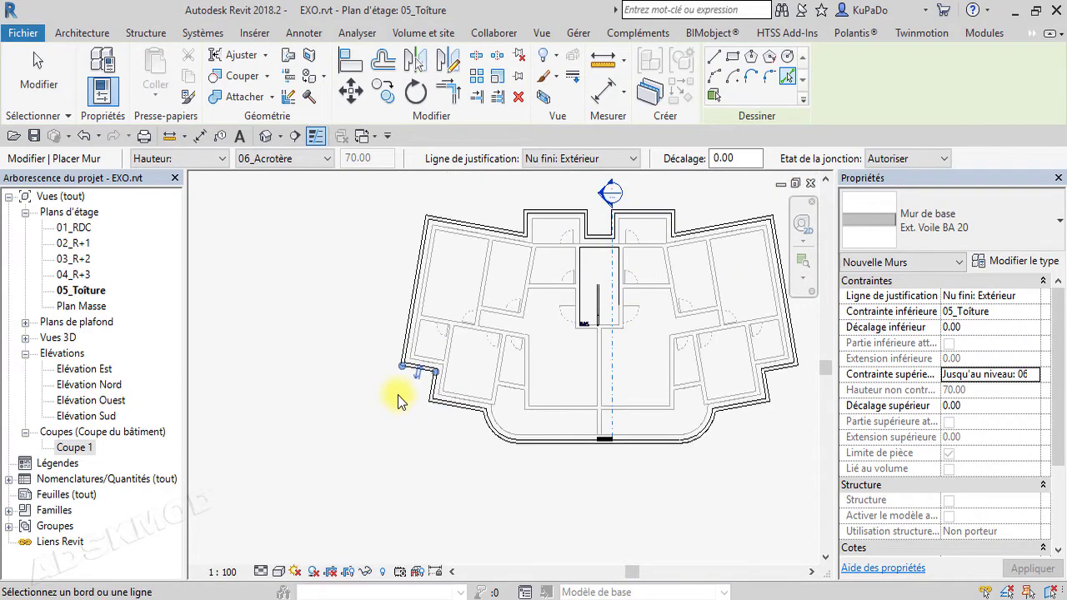
click(43, 82)
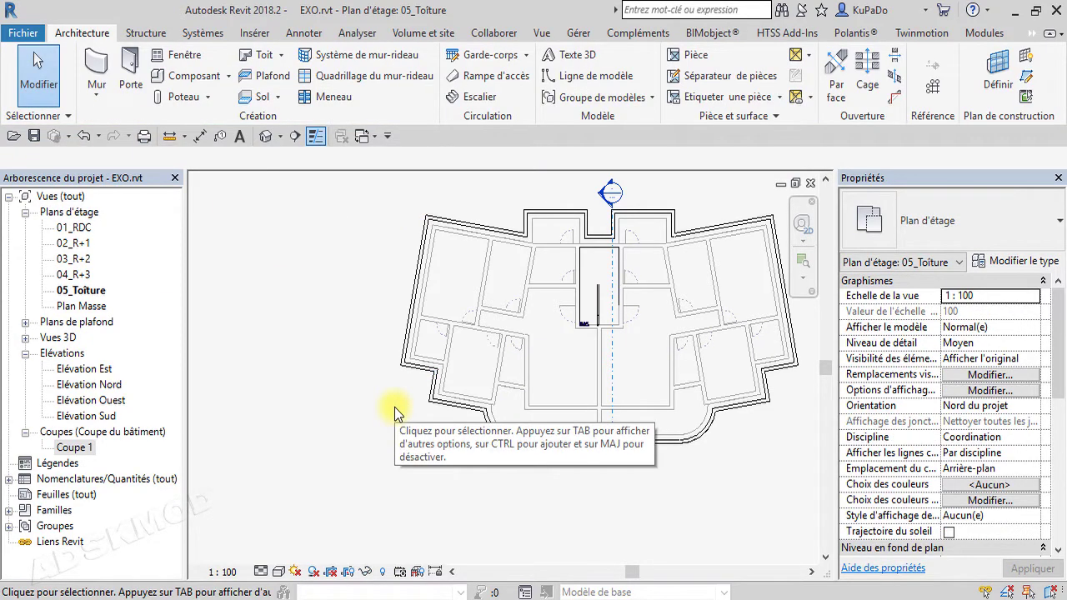
Examine in the 3D view how the parapet walls meet the roof slab's edge, and return to the 05_Toiture plan.
click(265, 135)
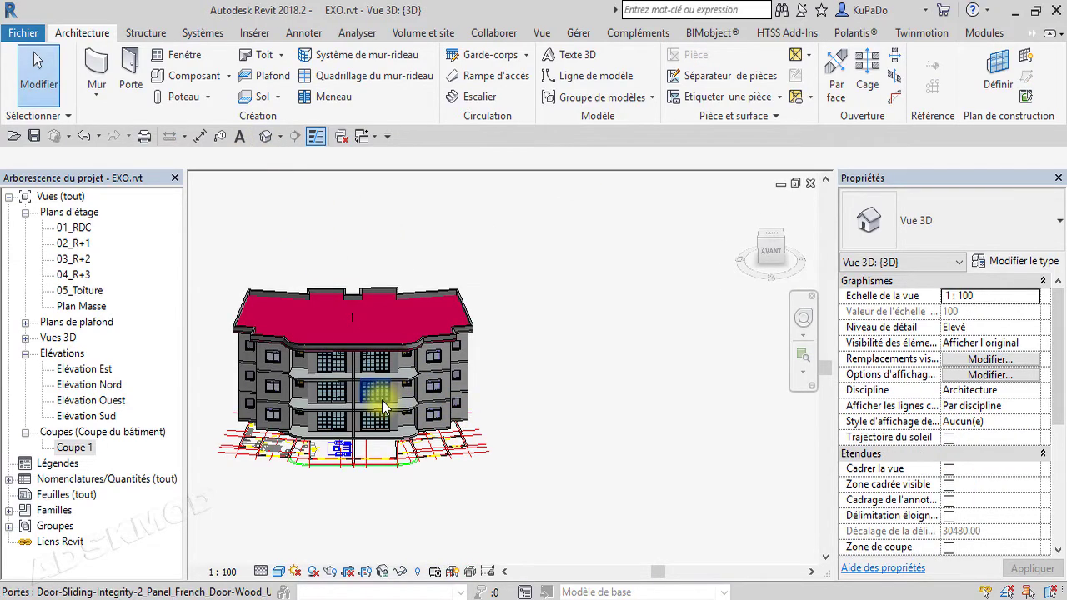
shift+middle_drag(383, 401, 533, 401)
scroll(458, 403, up, 4)
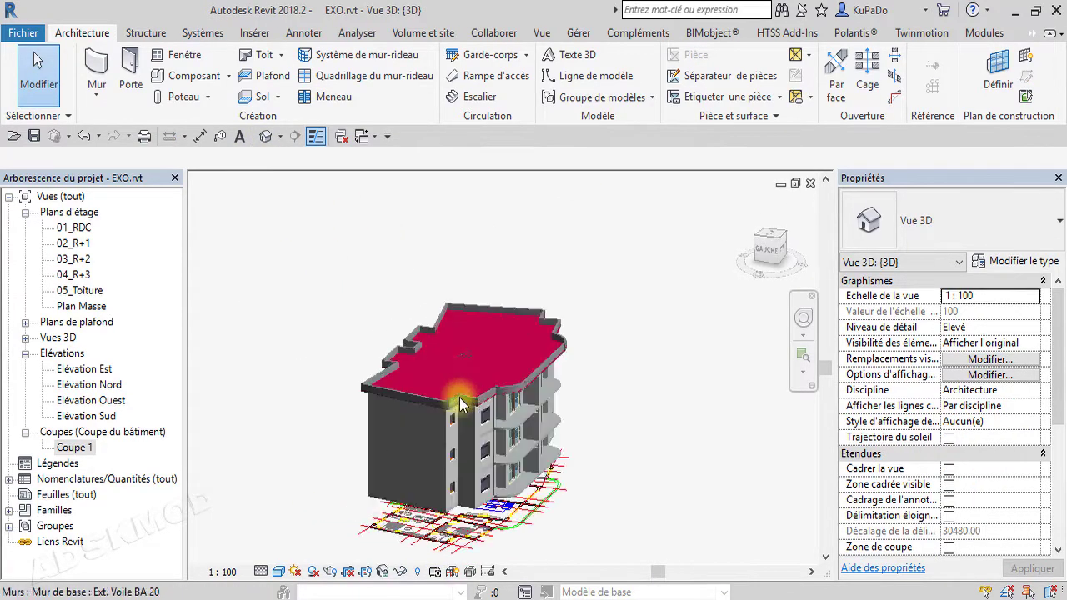
scroll(457, 432, up, 5)
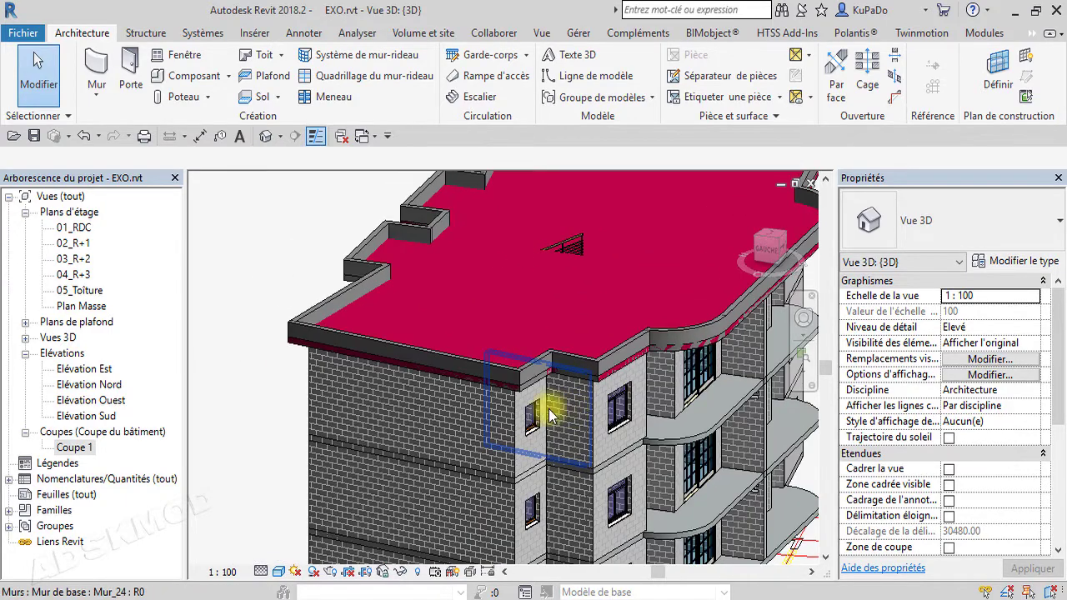
scroll(500, 387, up, 3)
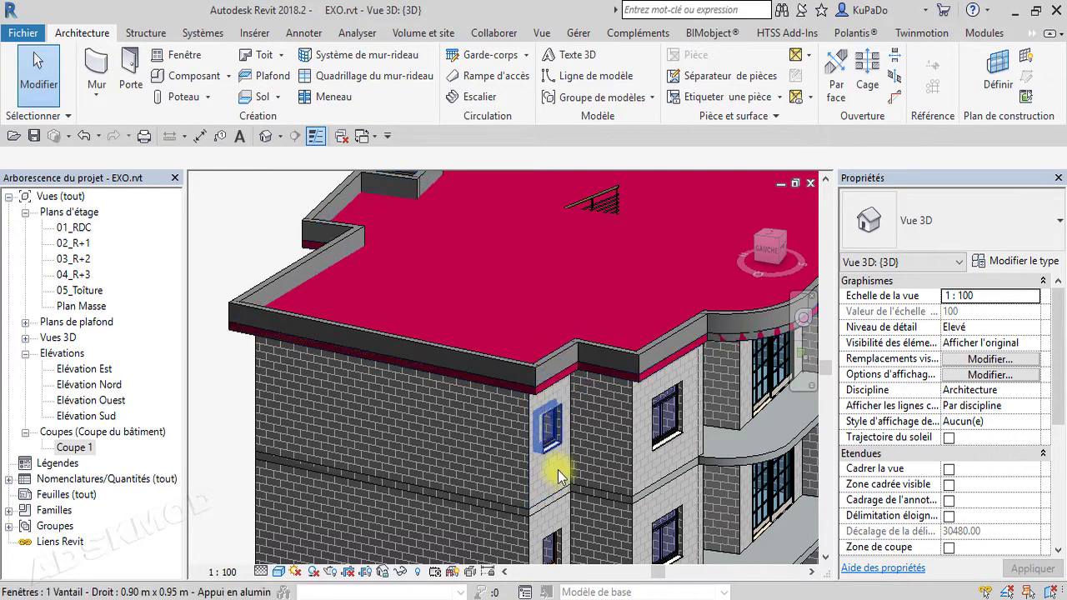
scroll(649, 504, up, 3)
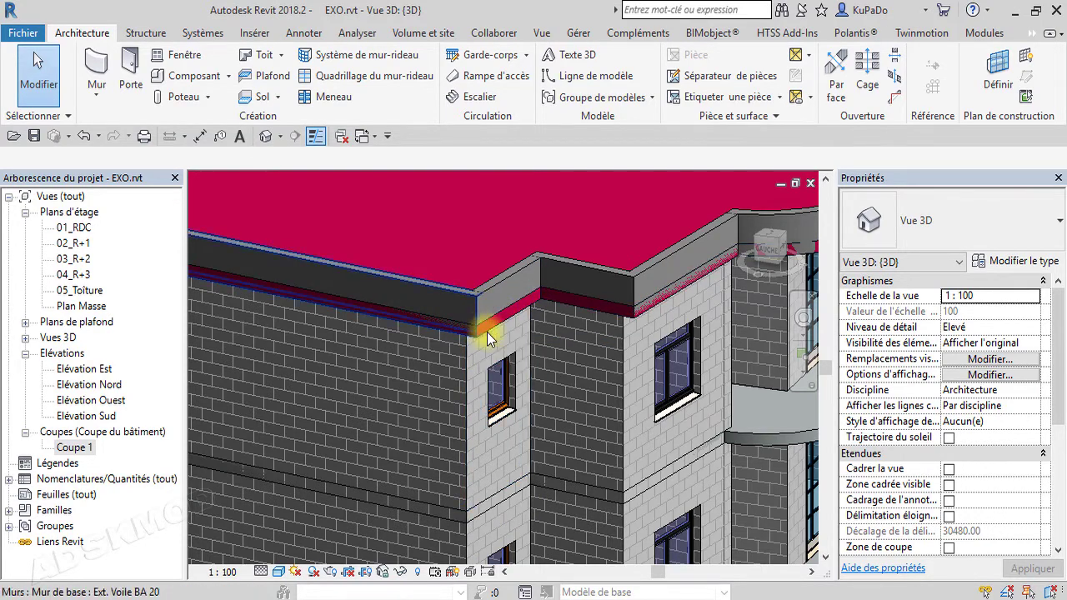
scroll(643, 310, up, 3)
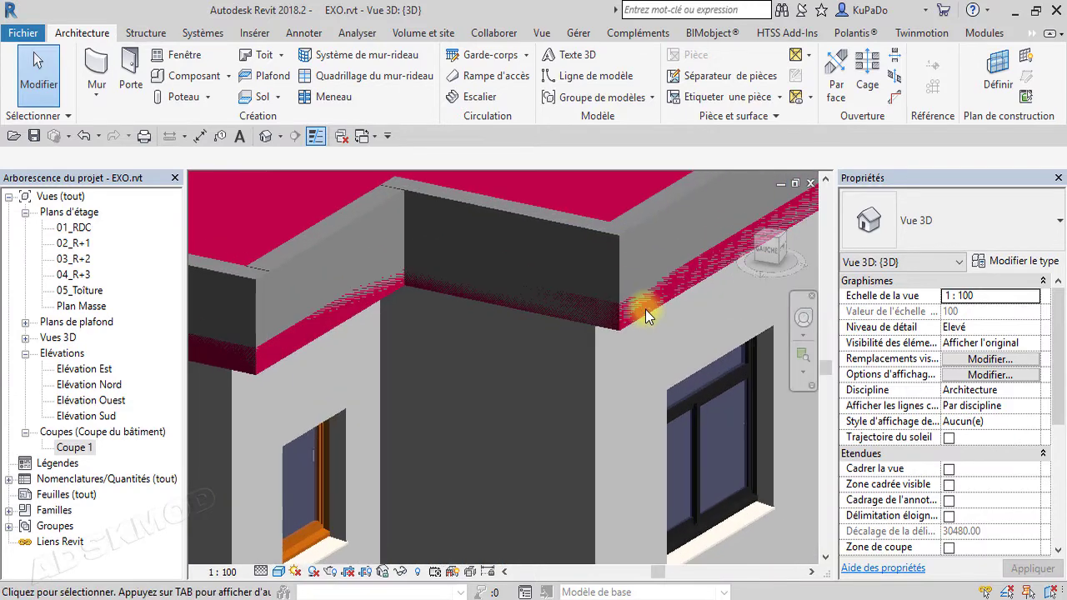
scroll(521, 301, up, 2)
scroll(519, 301, down, 5)
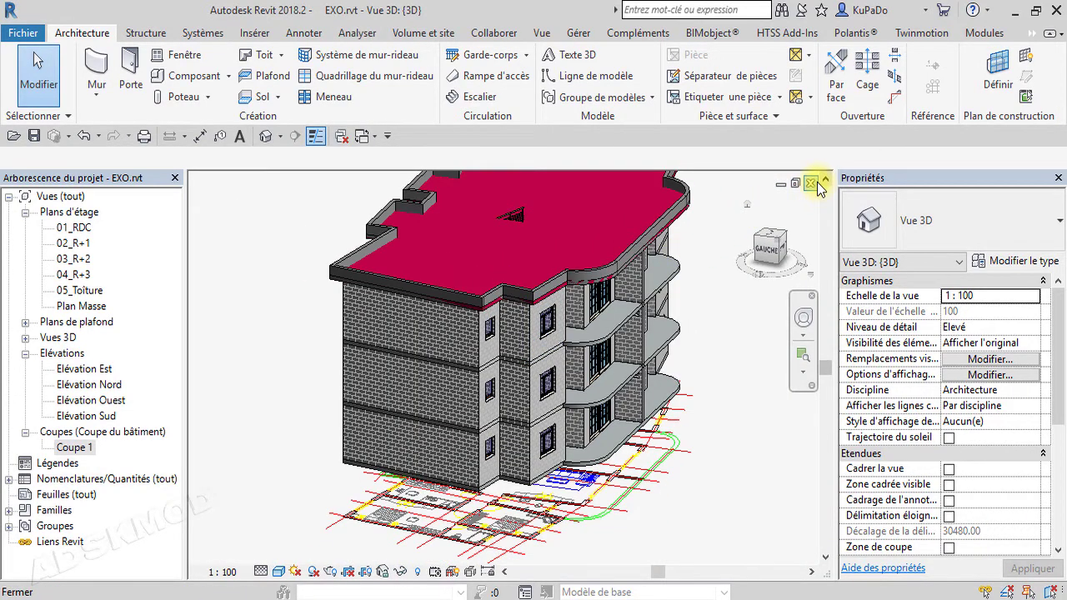
click(812, 183)
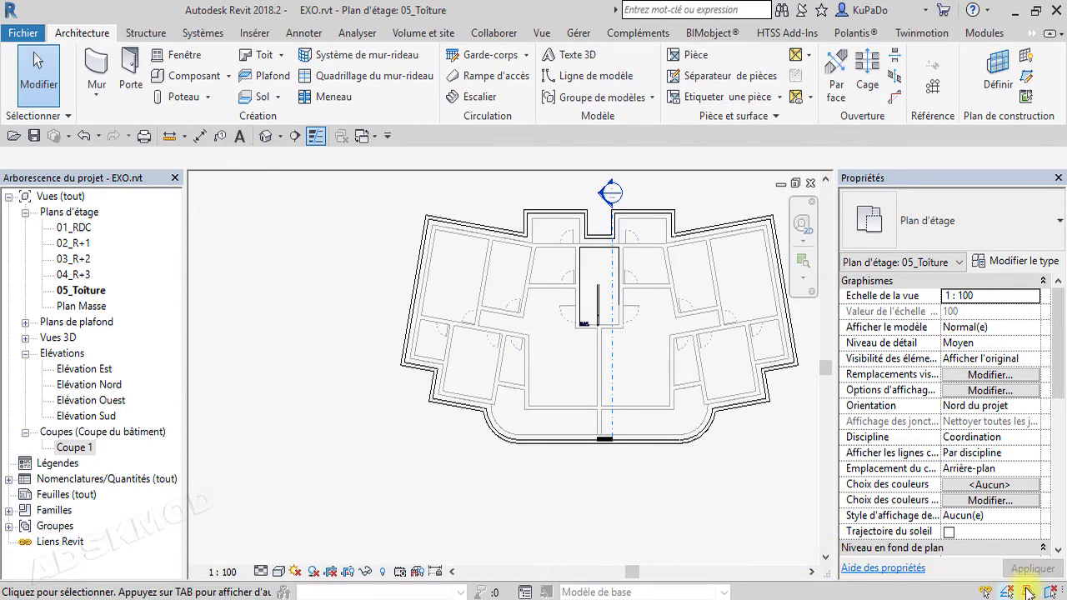
Edit the footprint sketch of the Toiture-Terrasse 20cm roof and set up a numeric offset of 2.00 without copying.
click(633, 363)
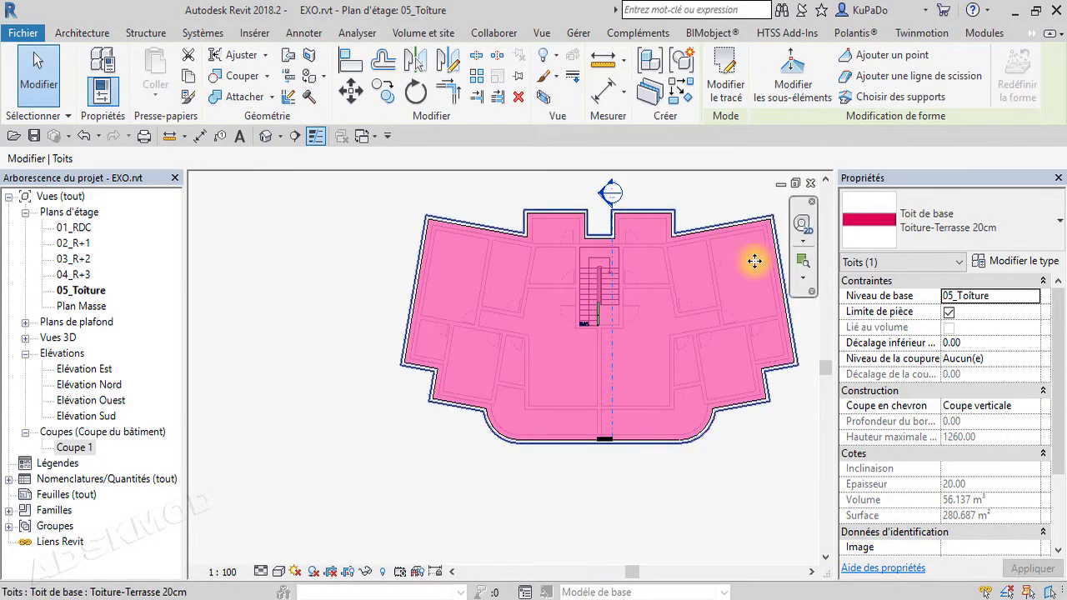
click(737, 79)
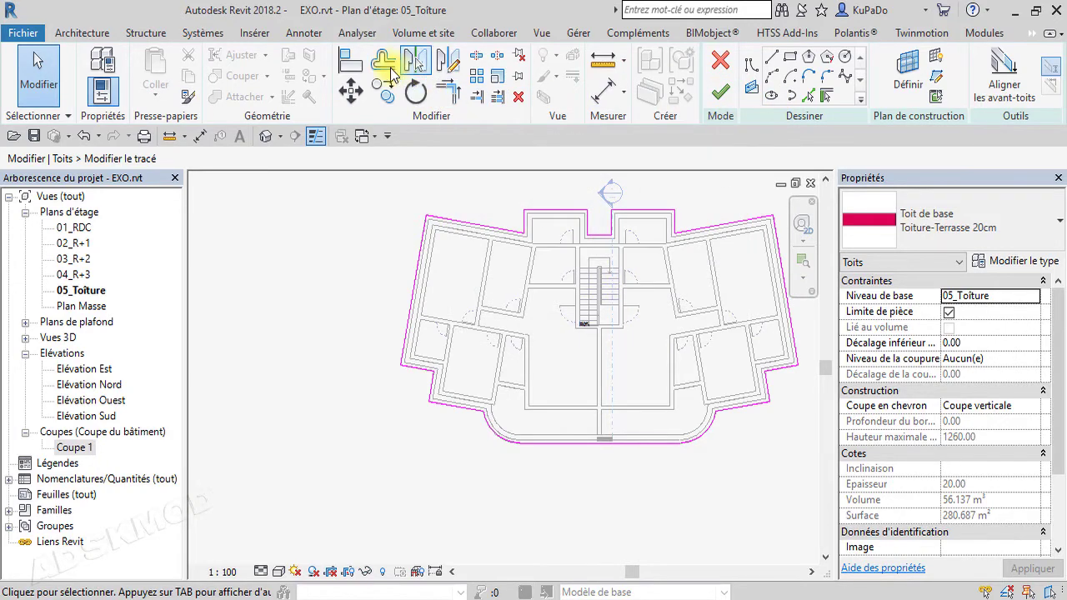
click(385, 67)
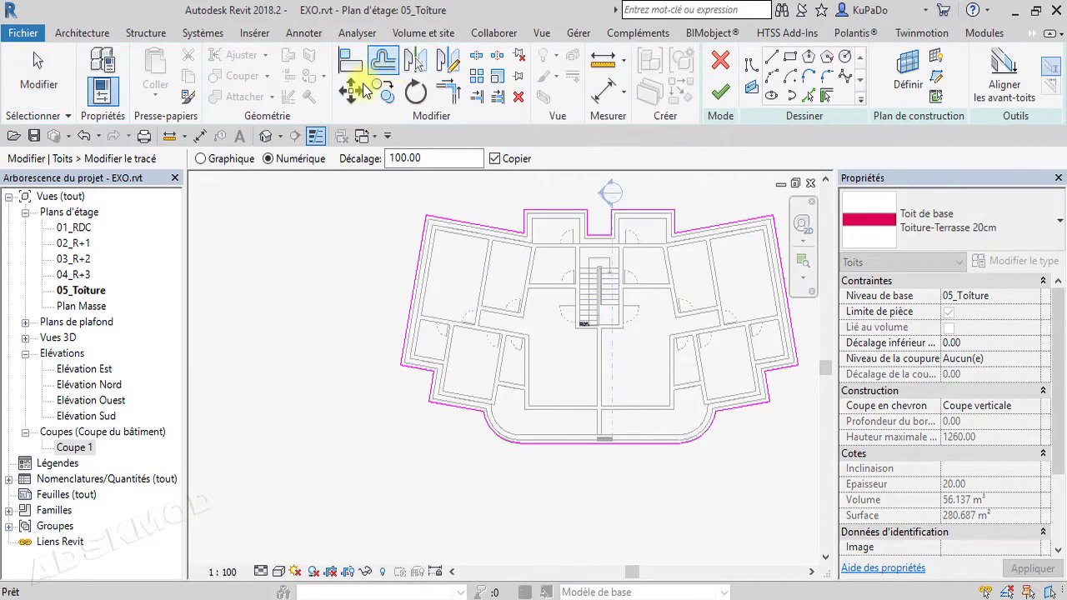
click(428, 163)
drag(428, 163, 386, 161)
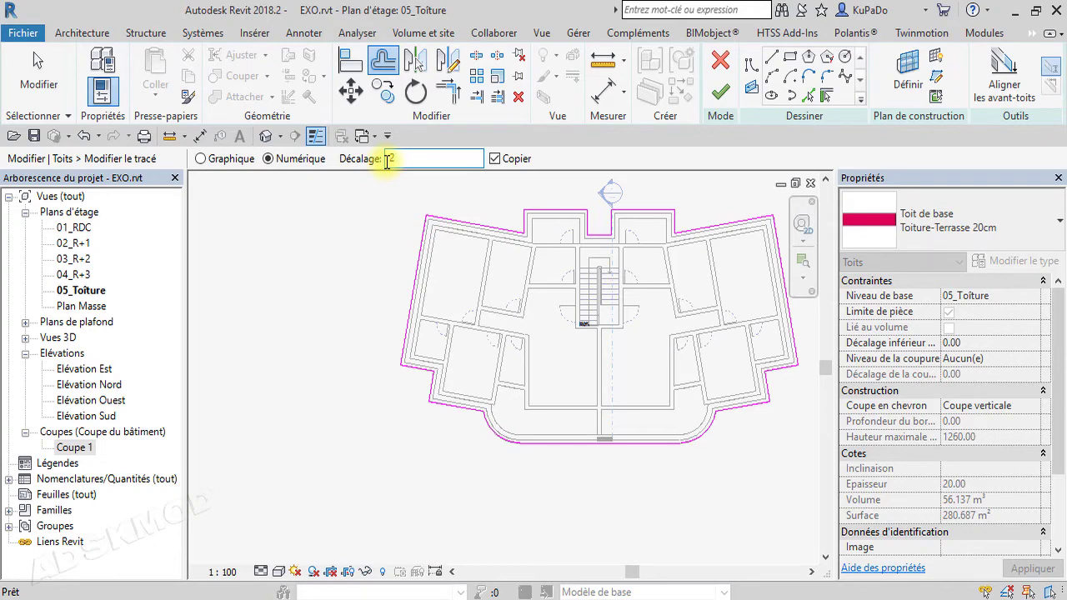
text(2)
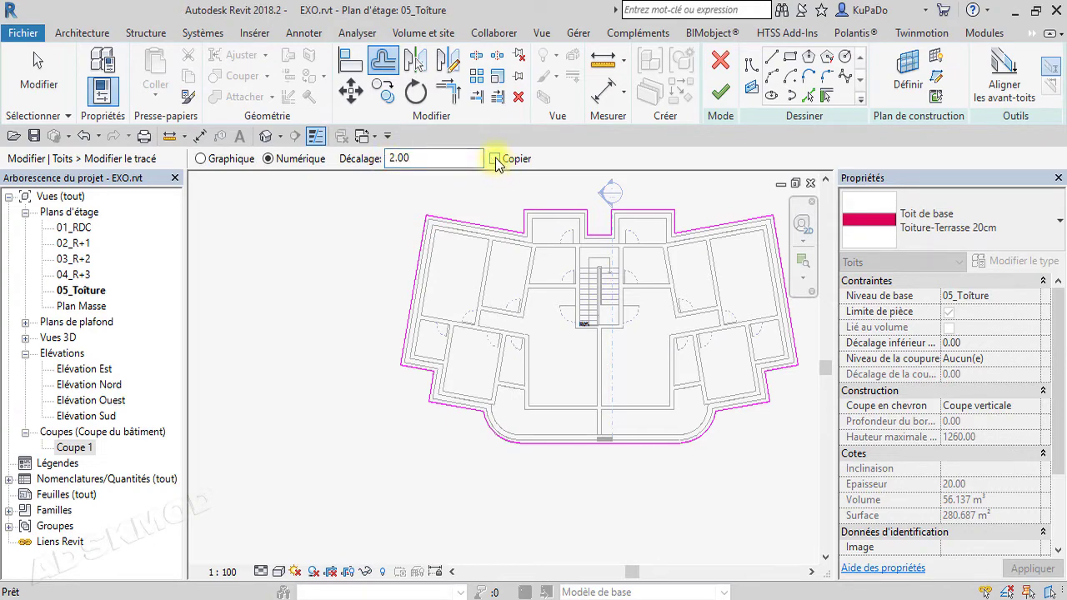
Offset the roof sketch lines inward by 2.00 along the left wing's rear, outer side, front notch, and front edge.
scroll(449, 225, up, 4)
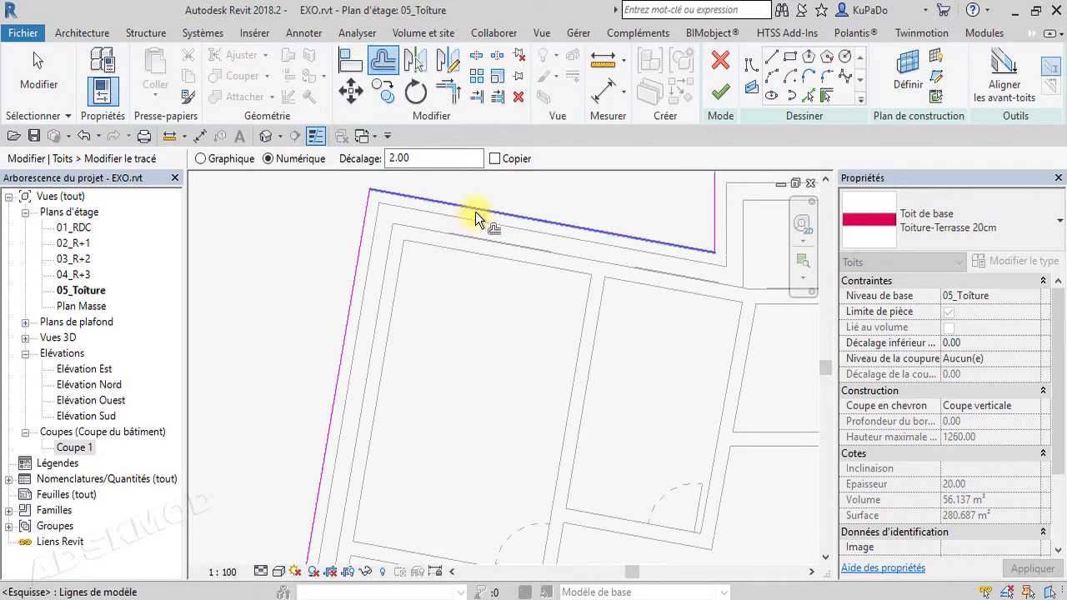
click(475, 211)
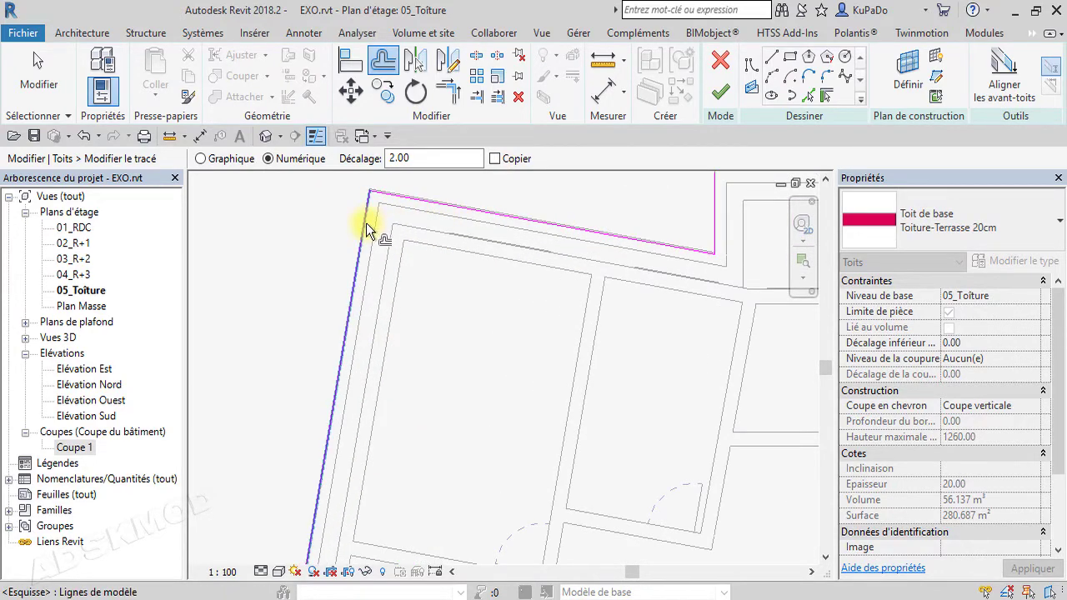
scroll(379, 233, down, 3)
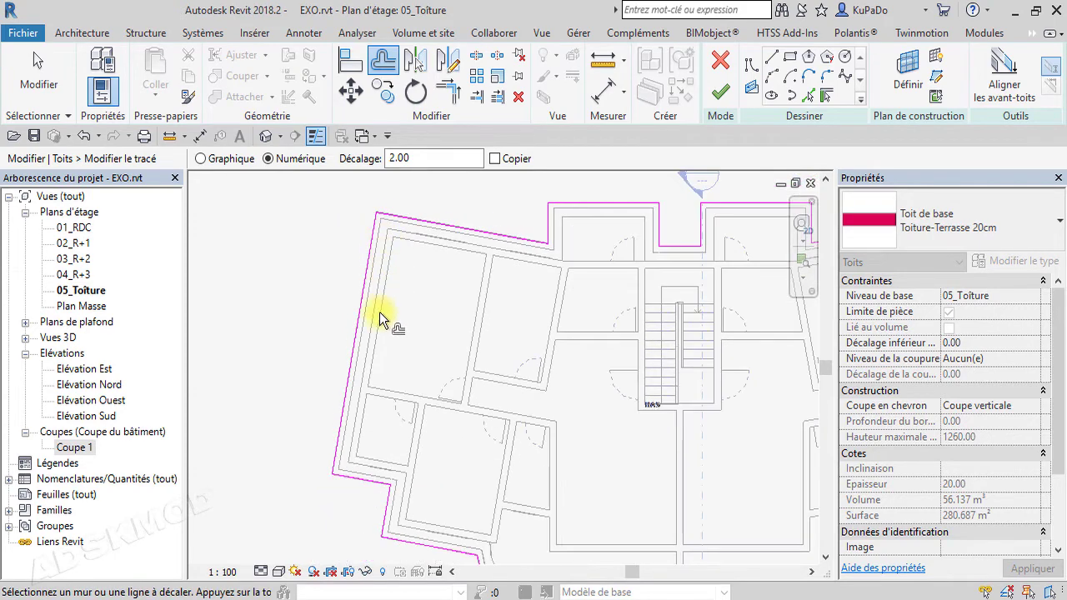
scroll(373, 481, up, 3)
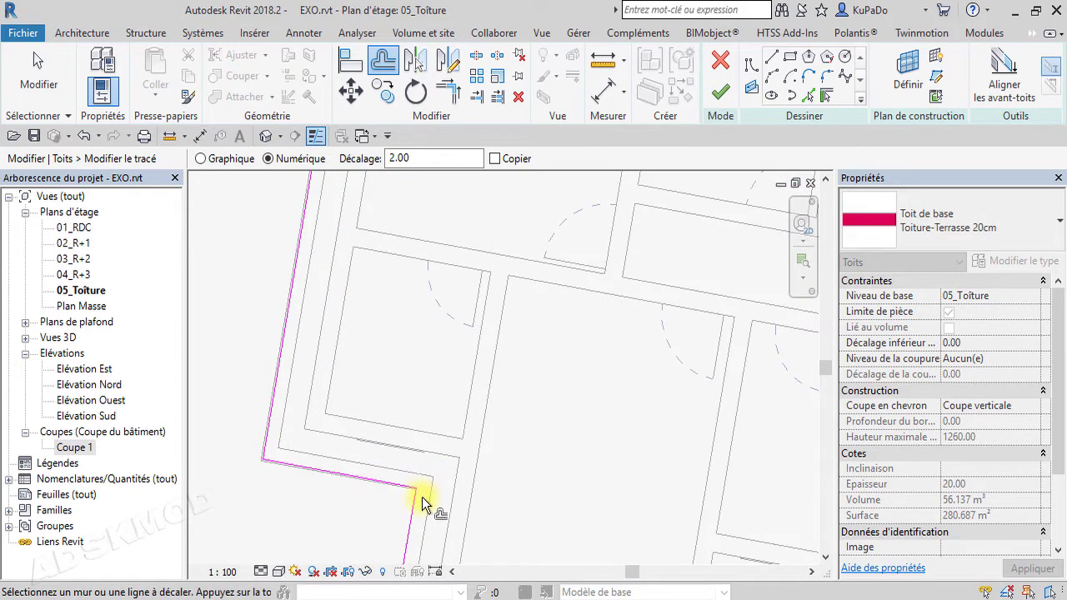
middle_drag(441, 413, 439, 313)
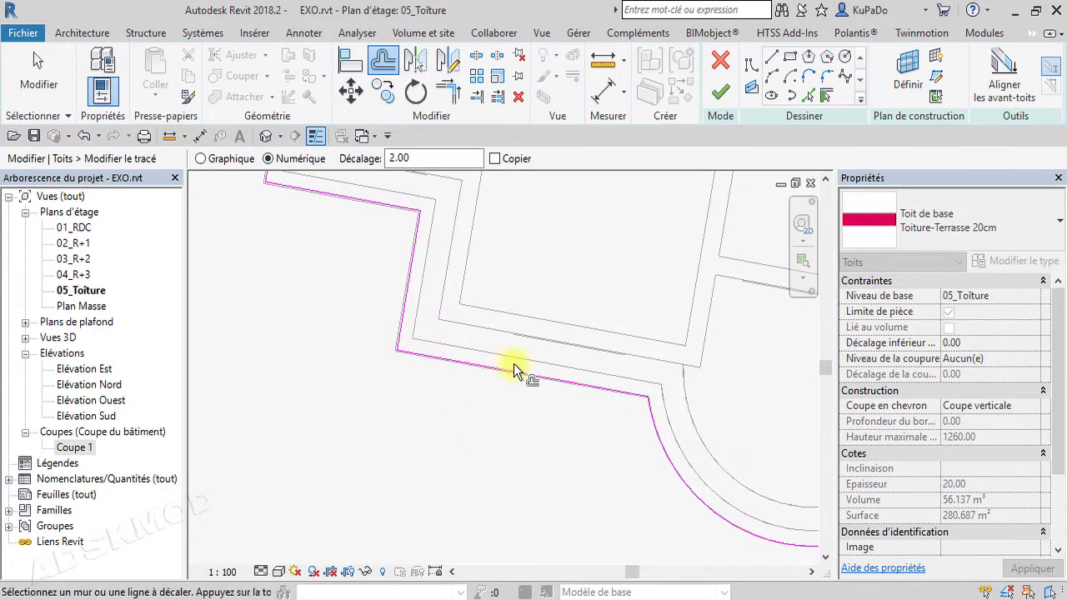
Try to offset the roof sketch's left front curve and straight front edge inward by 2.00, and undo both offsets.
click(655, 421)
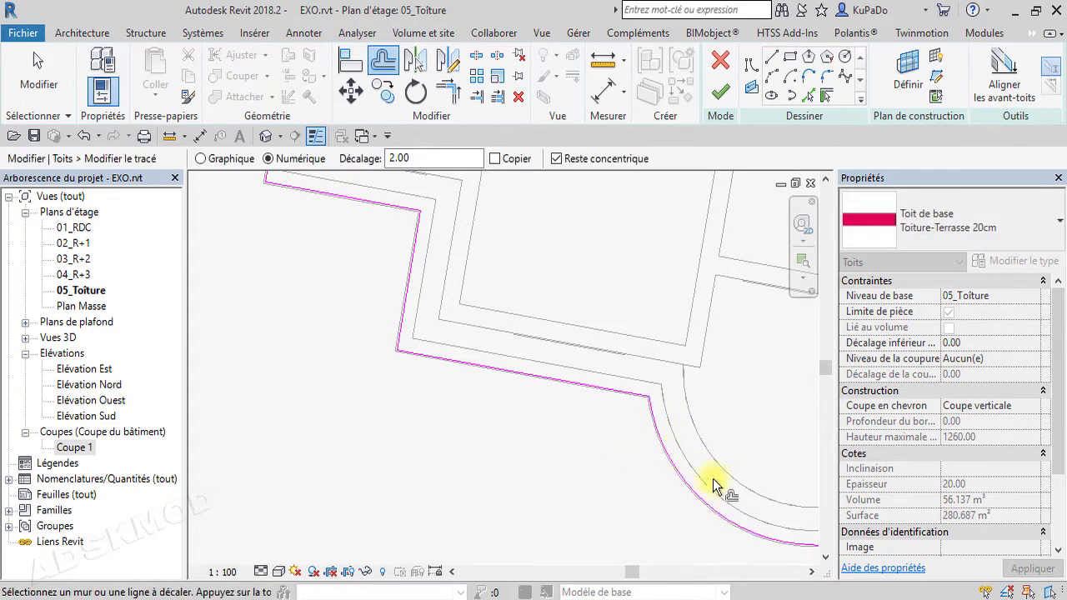
mouse_move(683, 489)
middle_down()
mouse_move(483, 458)
mouse_move(280, 449)
middle_up()
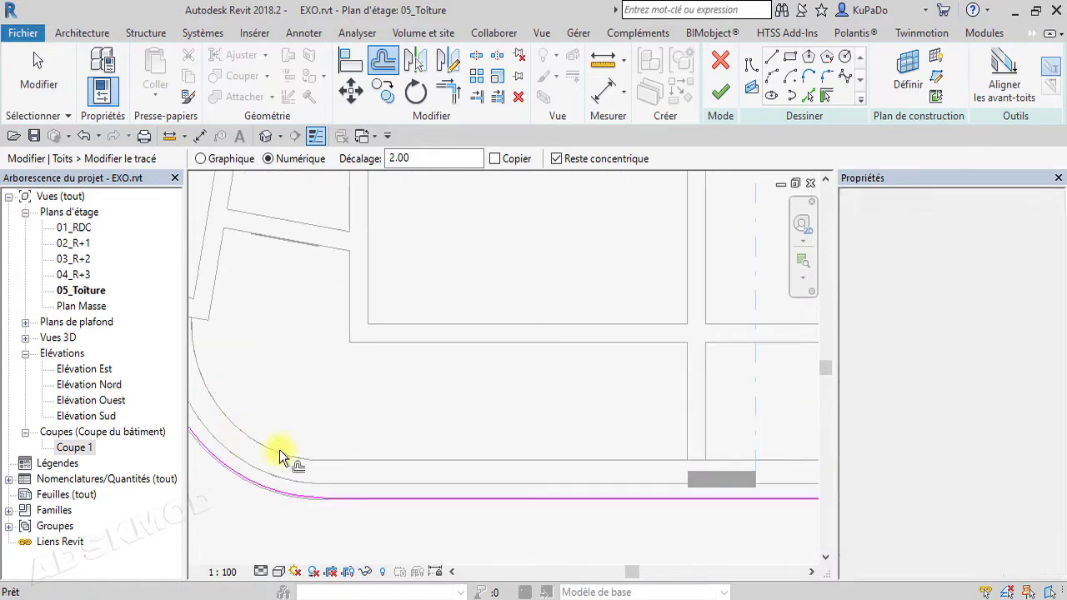
click(373, 495)
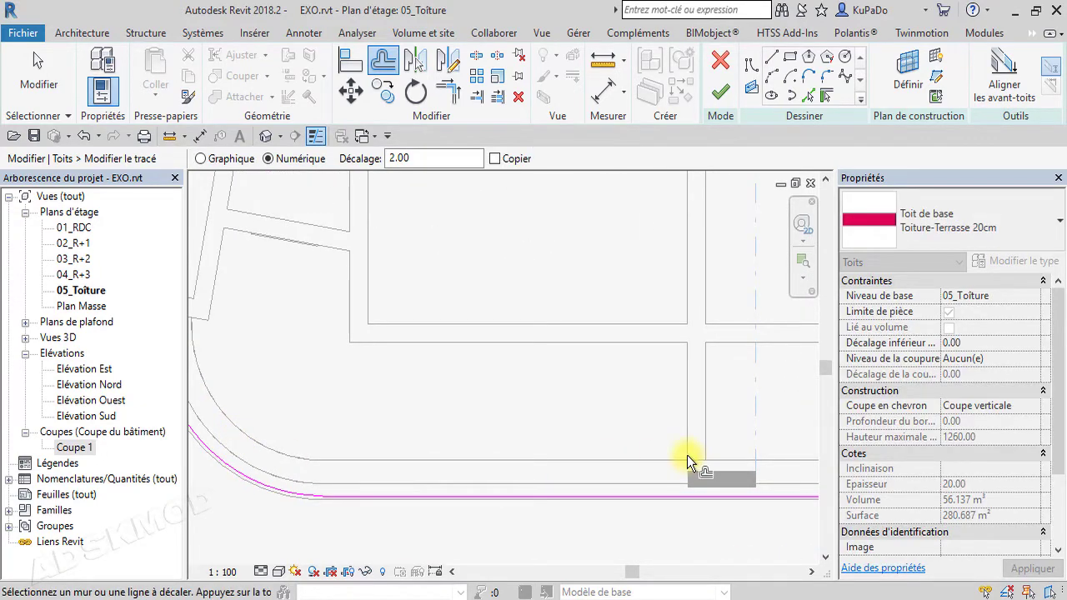
scroll(579, 462, down, 1)
middle_drag(584, 473, 661, 464)
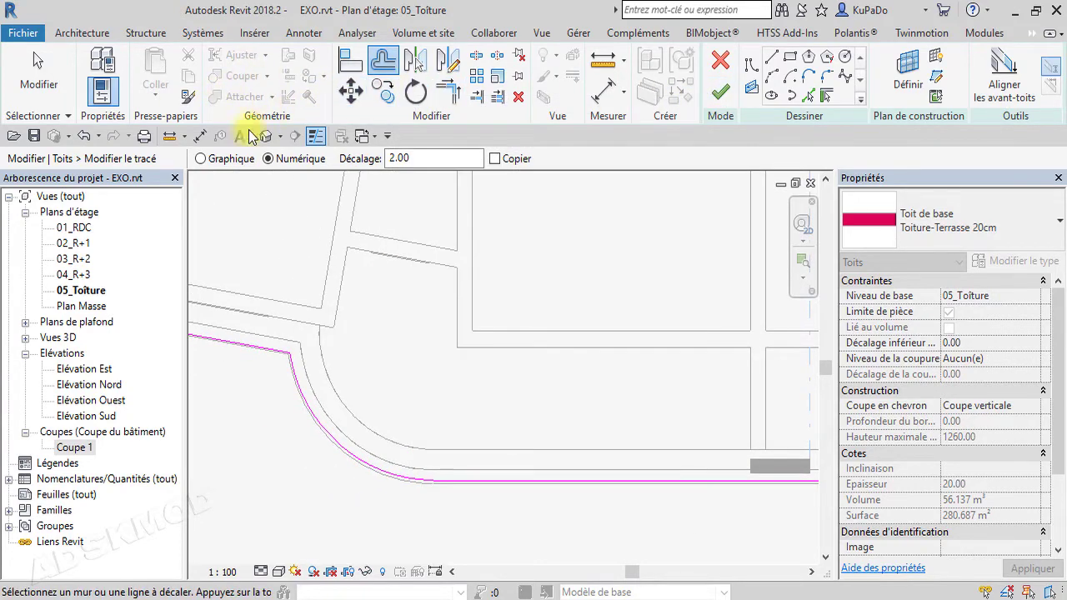
click(87, 138)
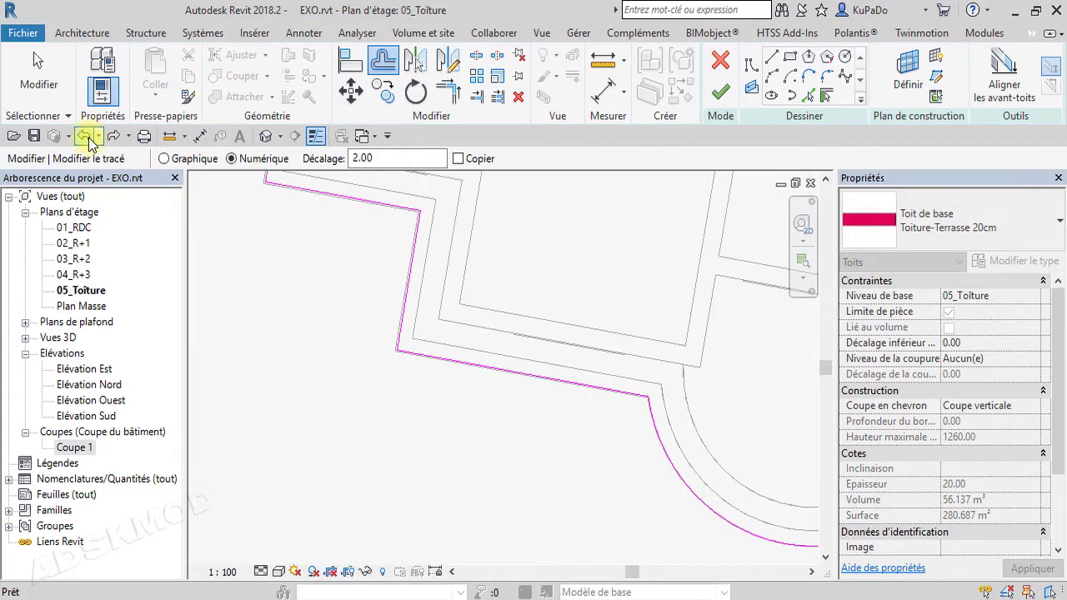
Offset the roof sketch's straight front edge, the adjoining right wing front edge, and the right front curve inward by 2.00.
middle_drag(704, 529, 353, 405)
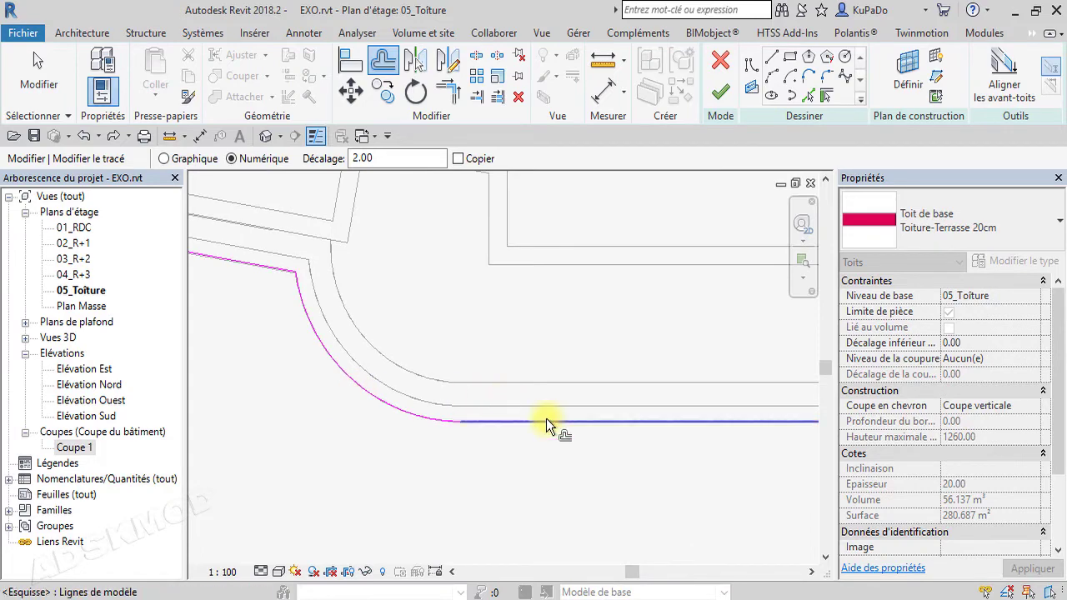
middle_drag(667, 461, 281, 472)
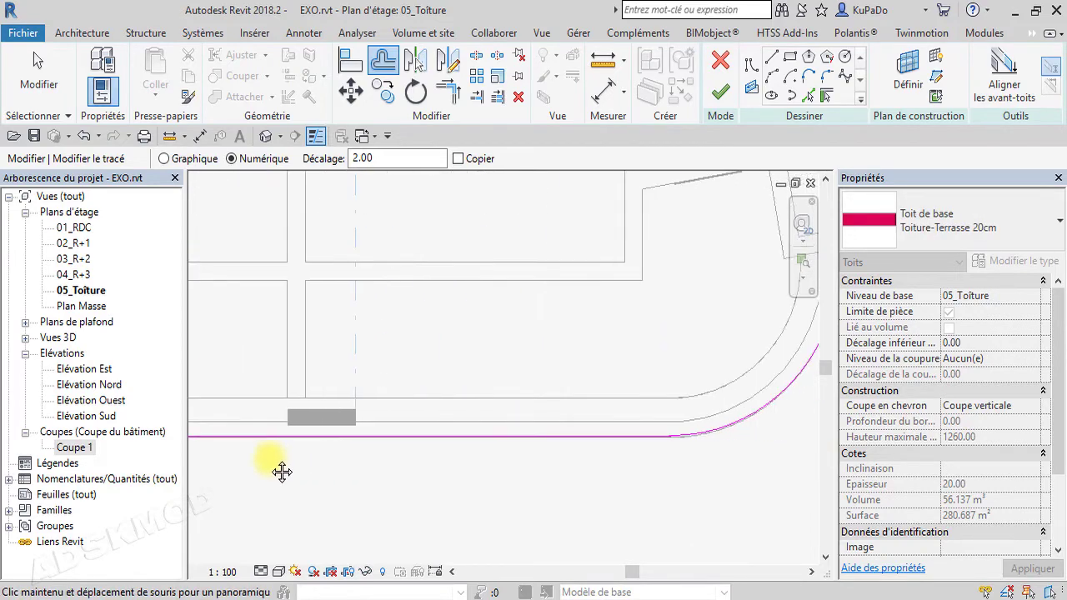
scroll(561, 454, down, 2)
middle_drag(697, 410, 491, 483)
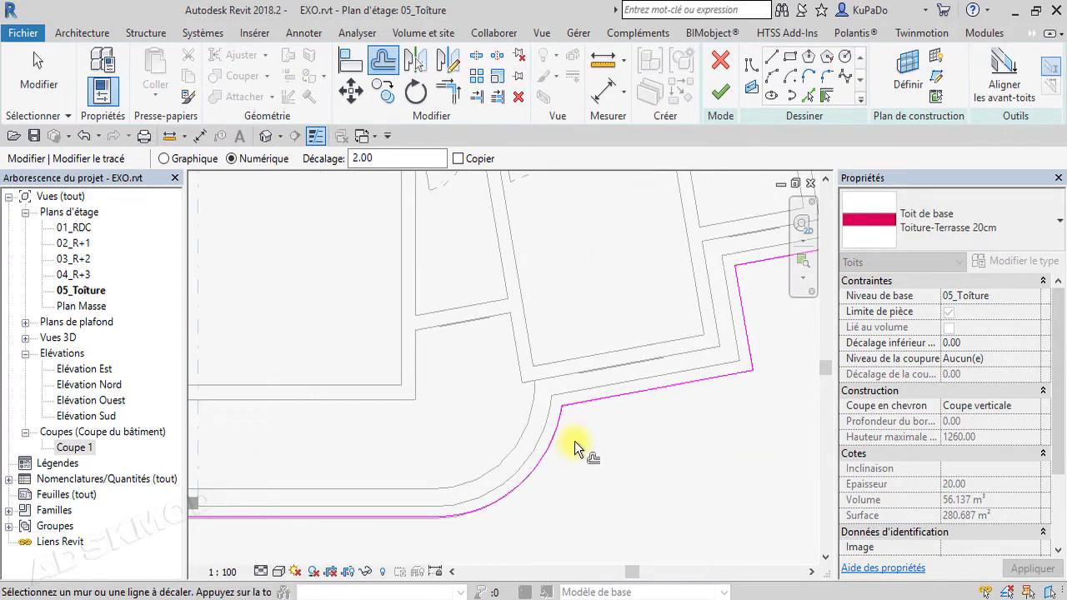
scroll(581, 428, up, 2)
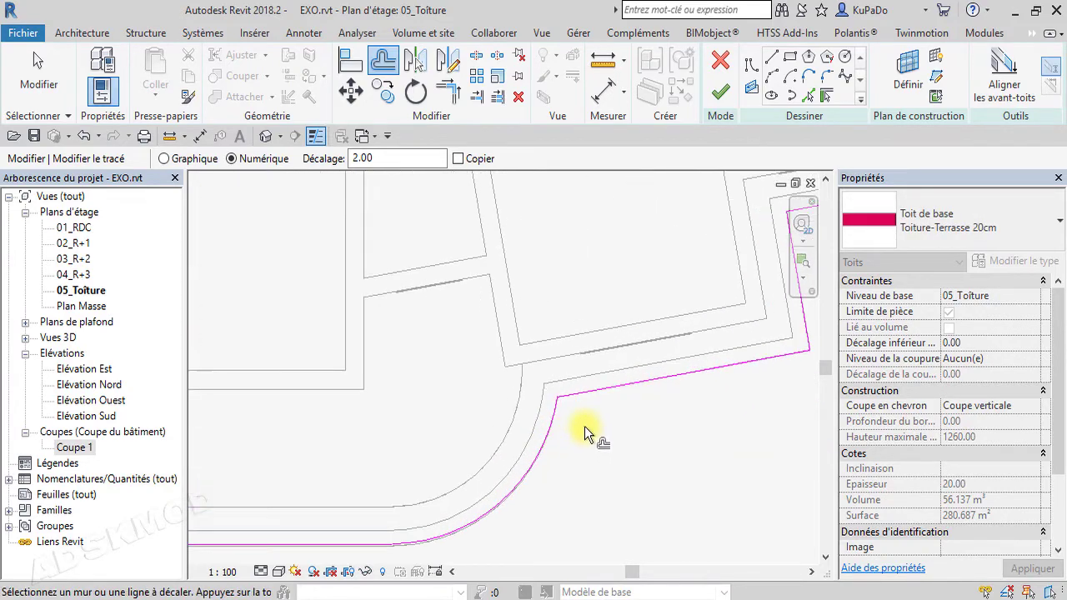
click(625, 382)
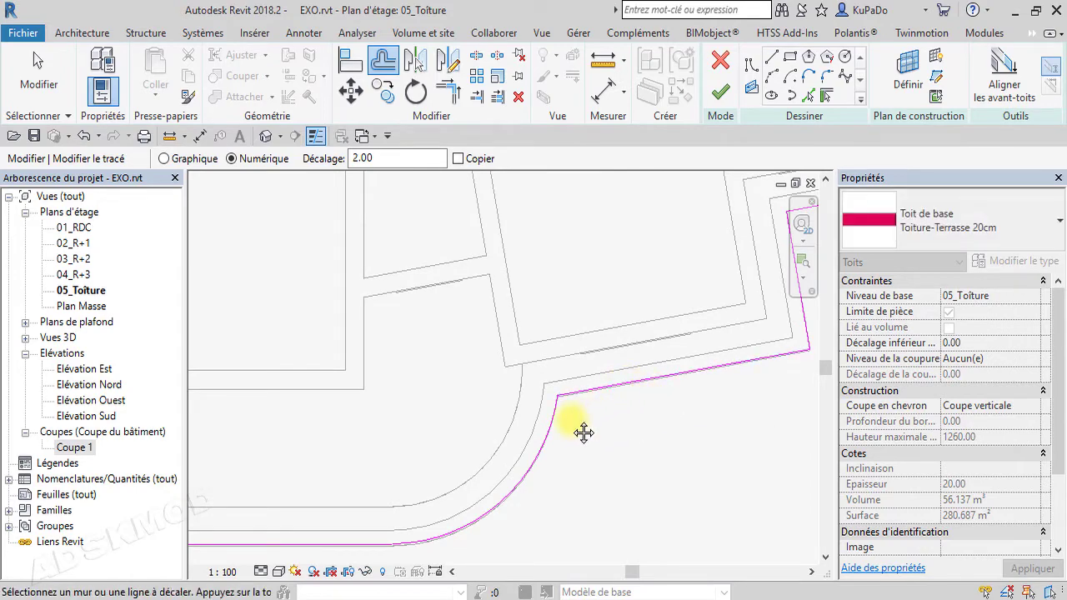
middle_drag(583, 431, 589, 363)
scroll(590, 358, up, 2)
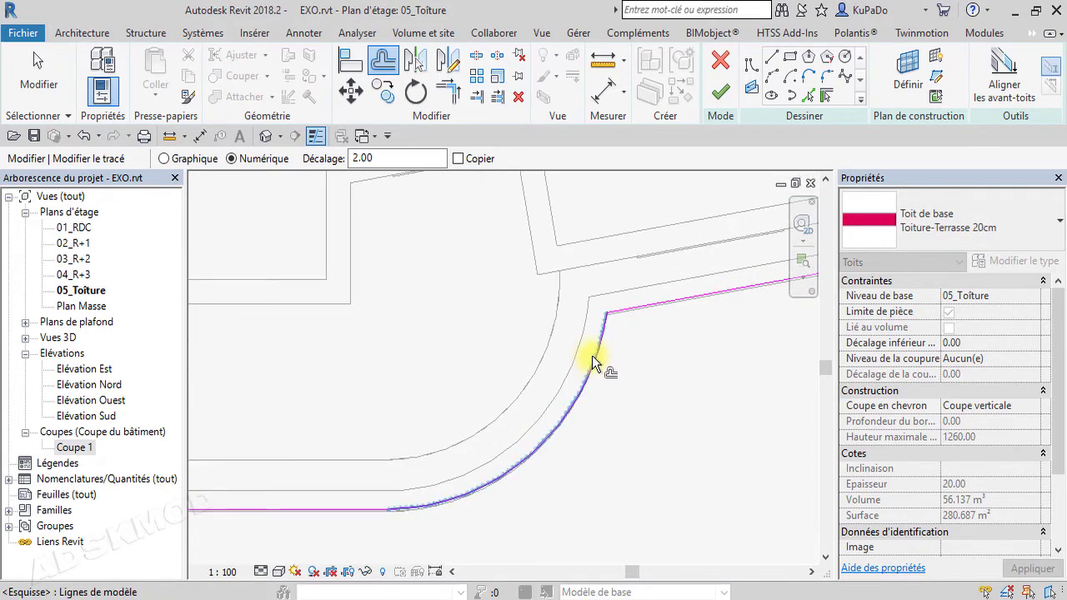
scroll(592, 355, up, 1)
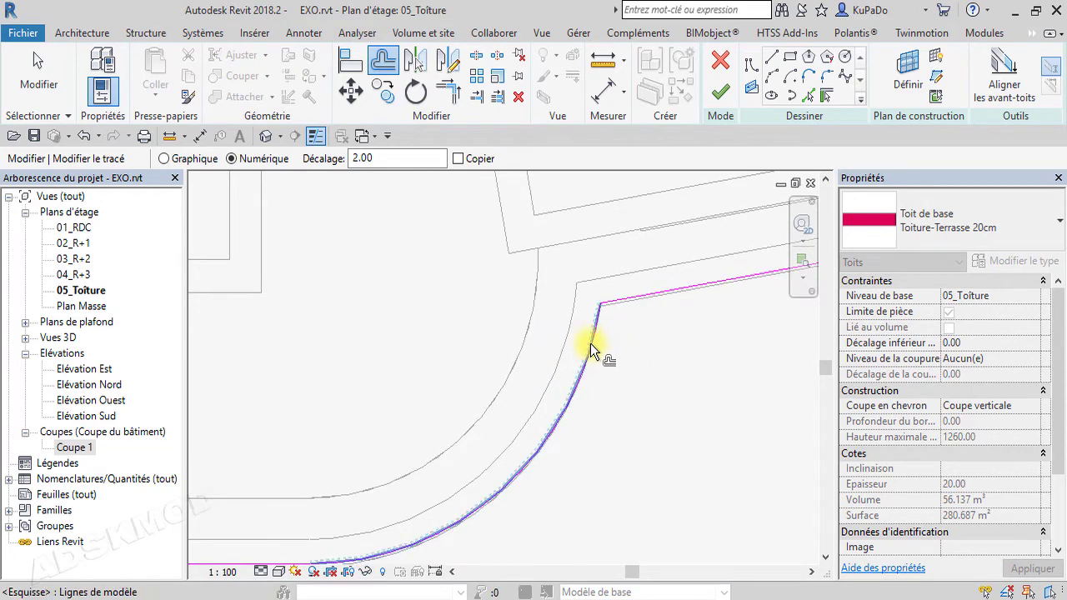
click(590, 344)
middle_drag(622, 385, 673, 293)
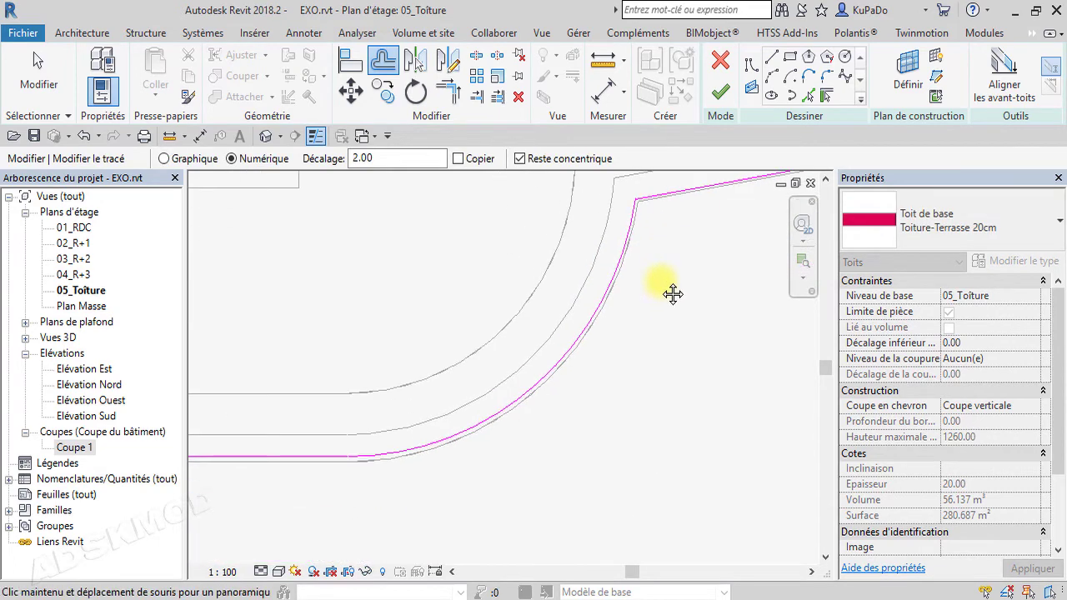
Offset the roof sketch lines inward by 2.00 along the right wing's front notch, outer side, and rear edge.
middle_drag(636, 201, 599, 343)
middle_drag(741, 318, 428, 493)
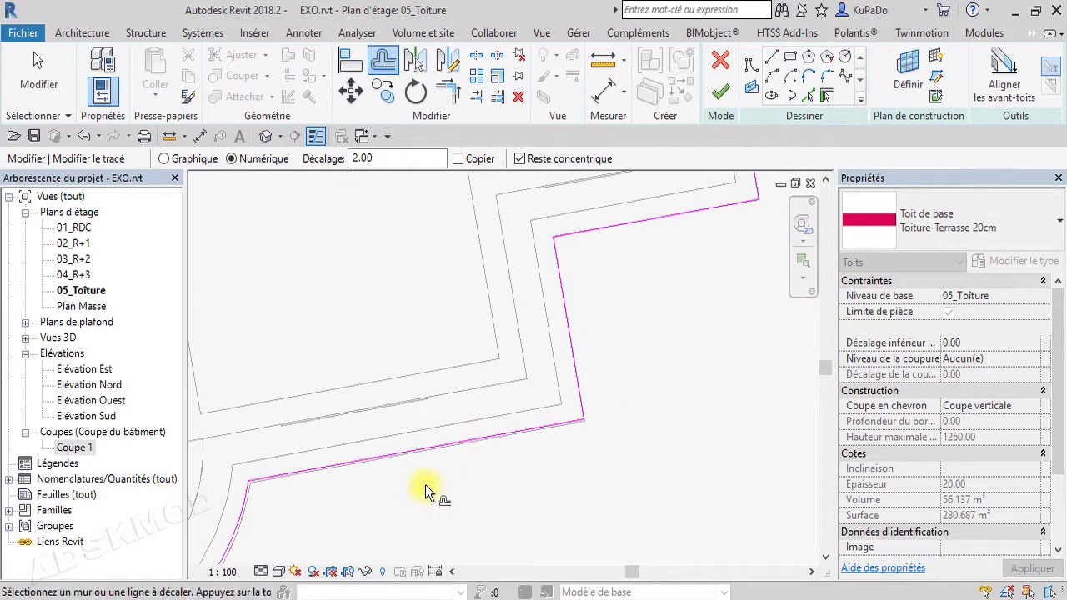
click(576, 387)
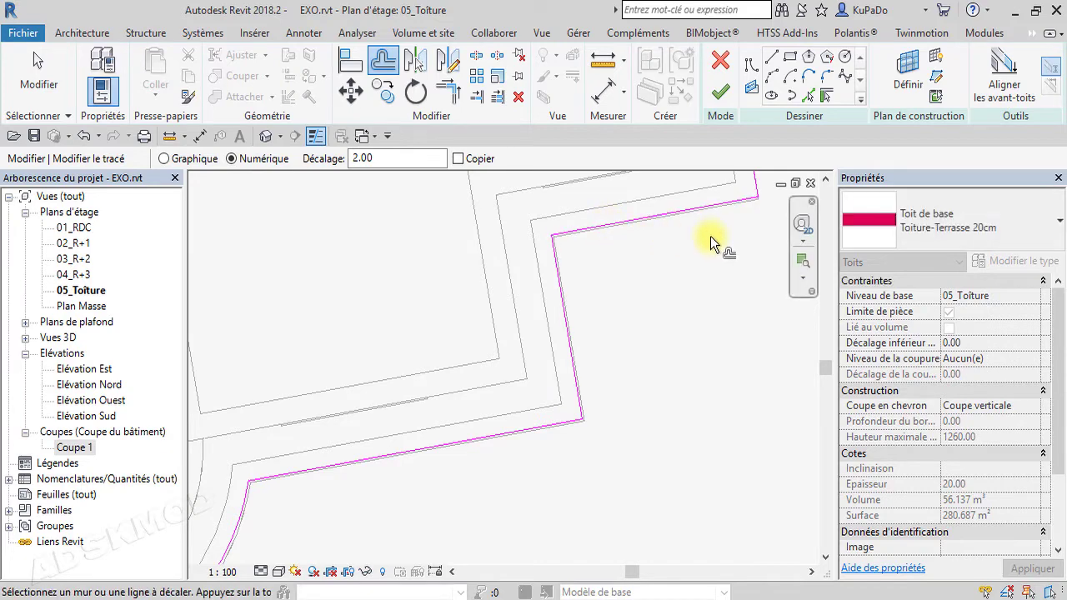
middle_drag(710, 236, 601, 513)
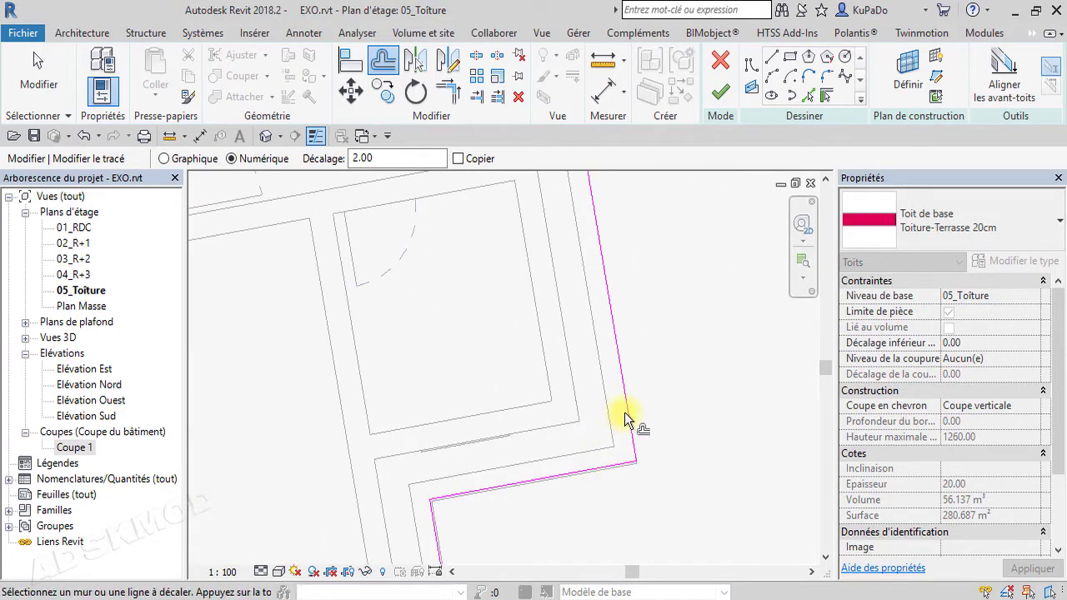
middle_drag(626, 293, 755, 572)
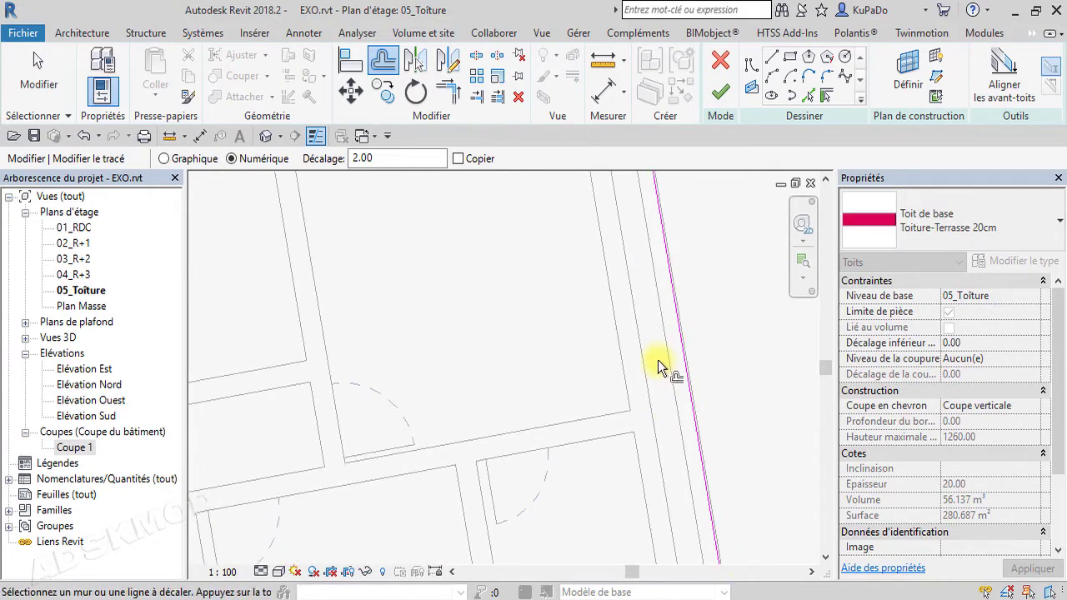
middle_drag(653, 325, 706, 576)
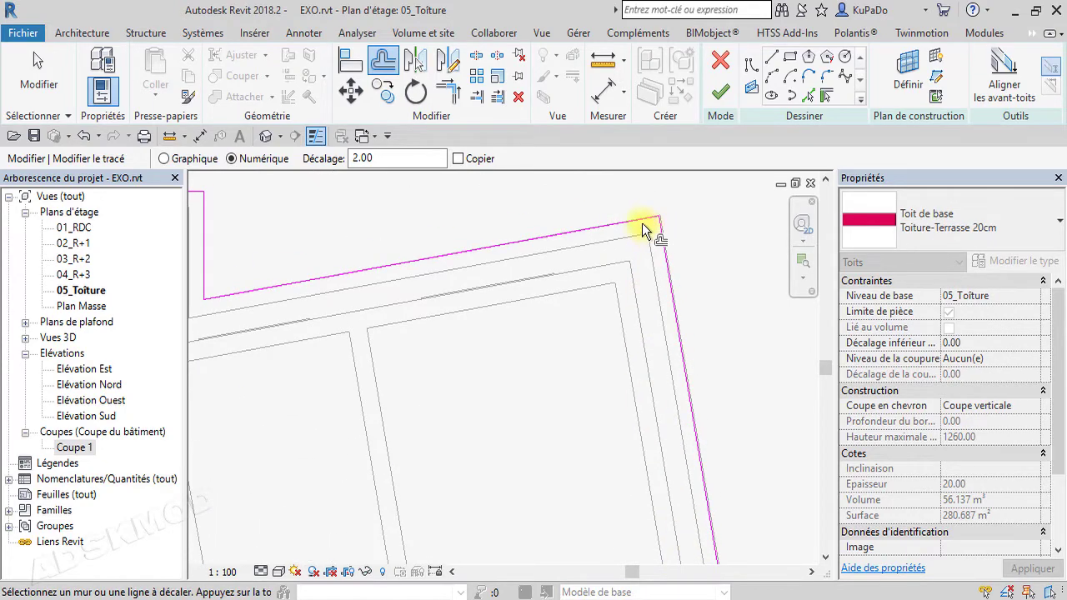
mouse_move(506, 309)
middle_down()
mouse_move(591, 508)
mouse_move(495, 466)
middle_up()
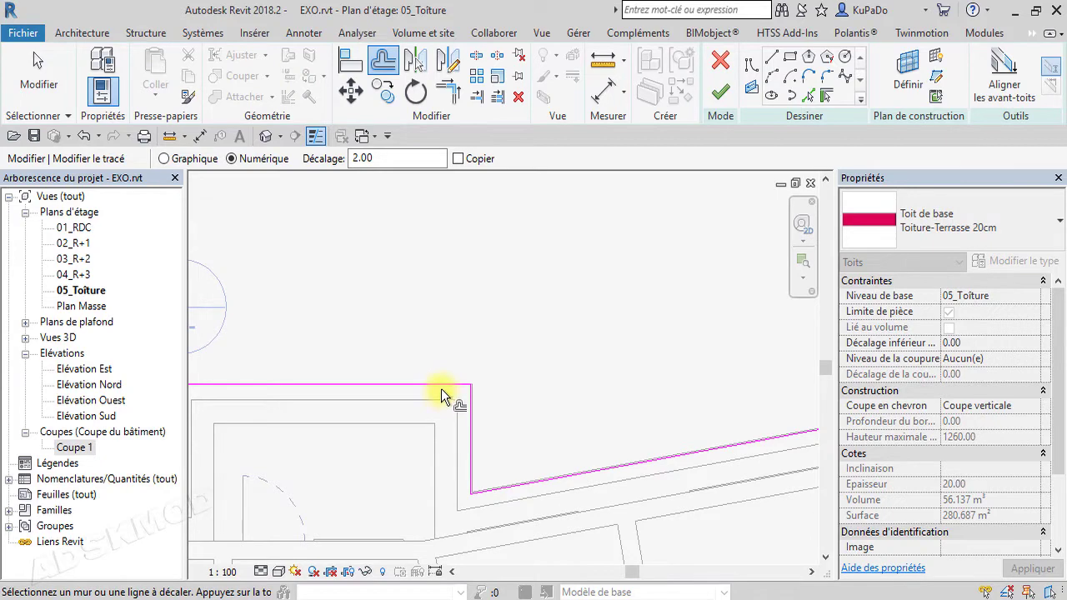
Offset the roof sketch lines of the two rear projections and the recess between them inward by 2.00.
middle_drag(357, 446, 593, 432)
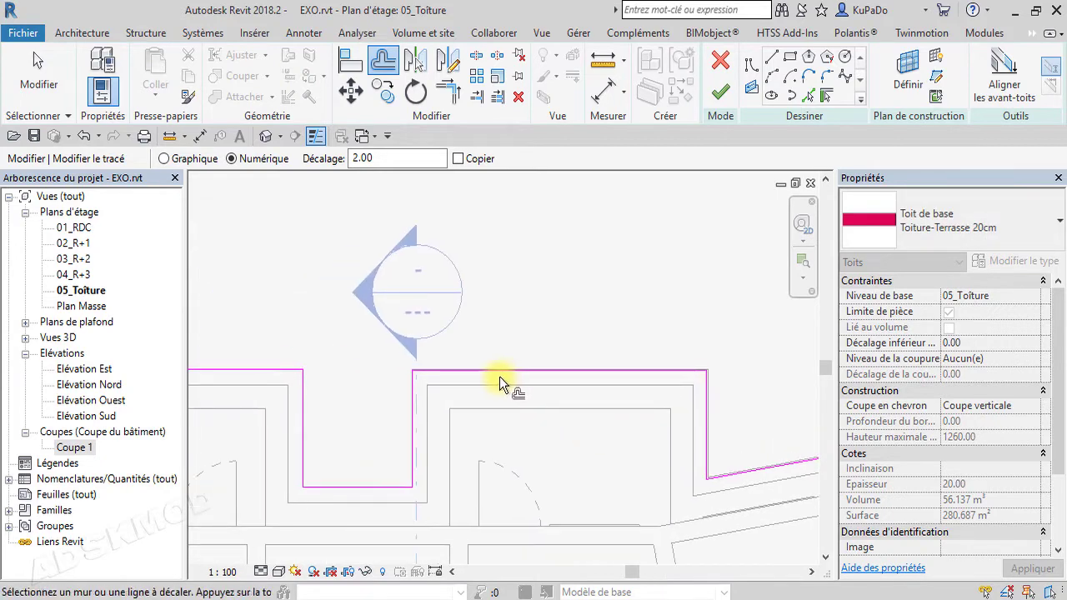
scroll(500, 376, up, 3)
middle_drag(321, 476, 493, 358)
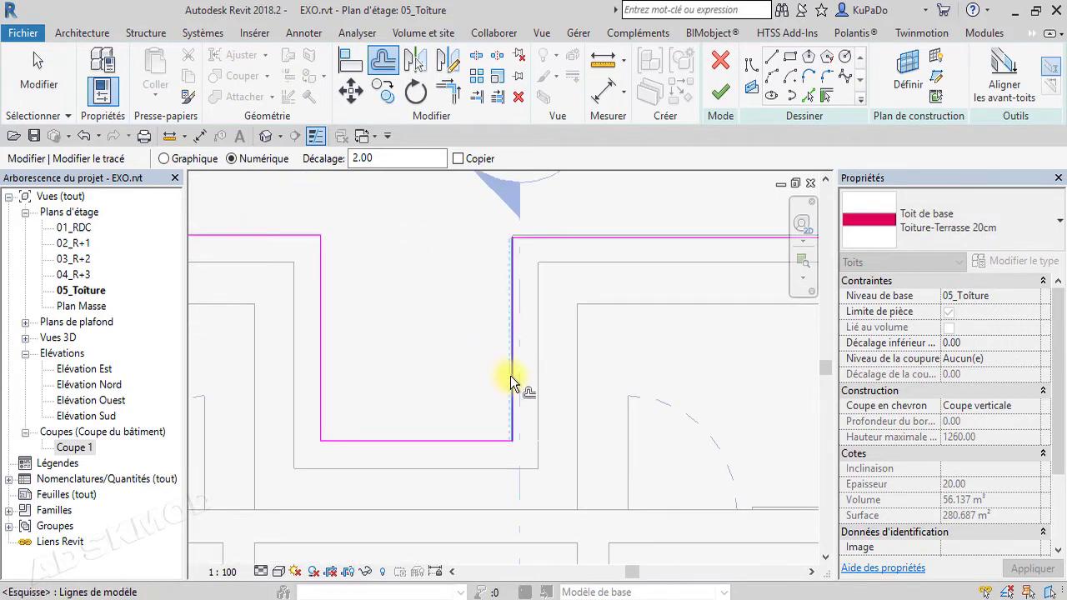
drag(514, 388, 516, 392)
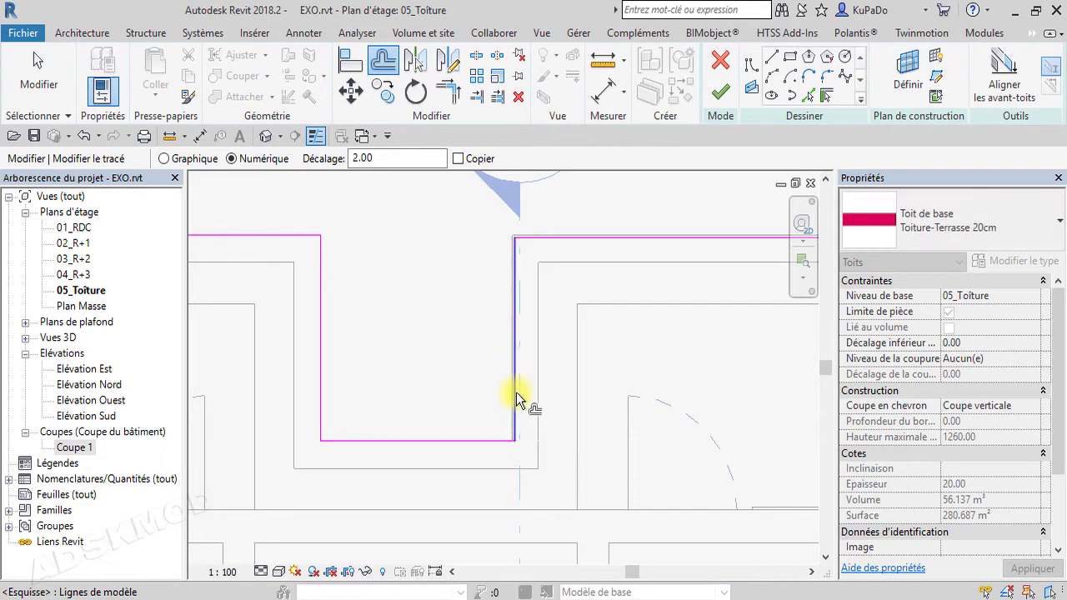
click(464, 443)
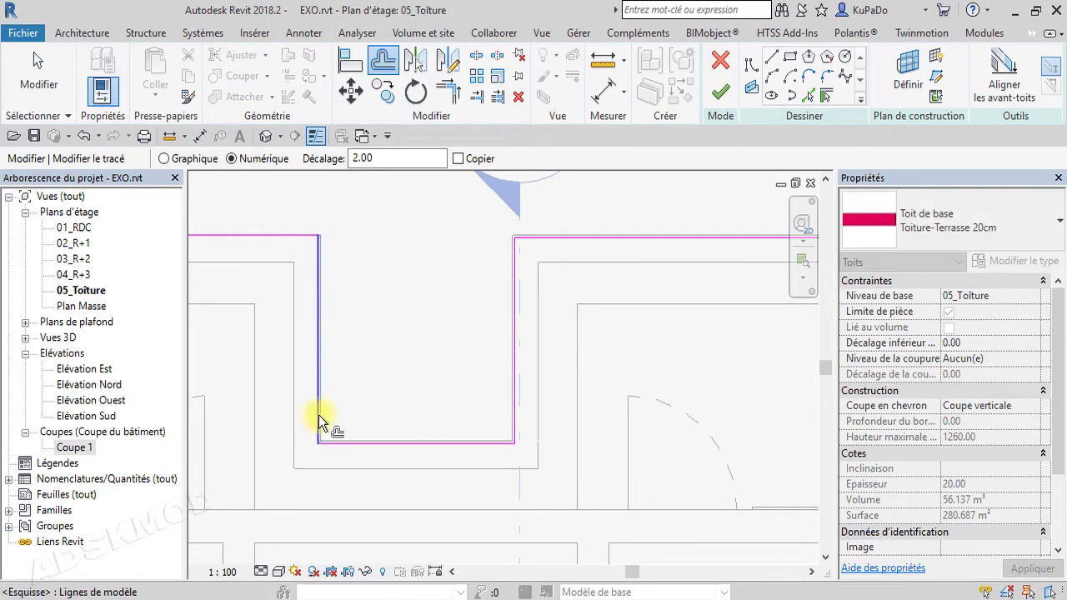
mouse_move(318, 415)
middle_down()
mouse_move(539, 446)
mouse_move(653, 363)
middle_up()
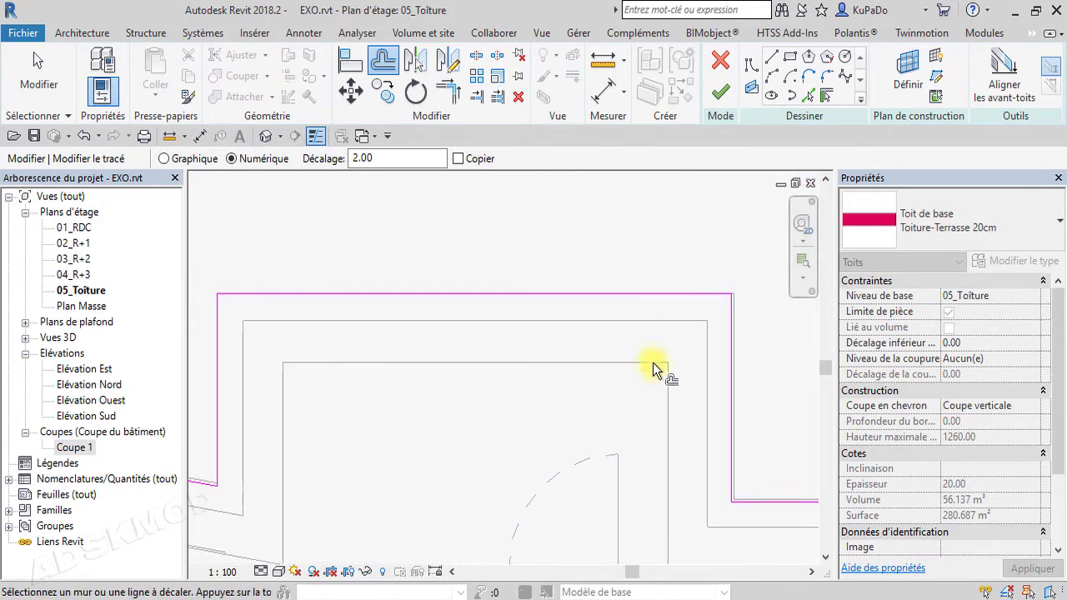
click(647, 296)
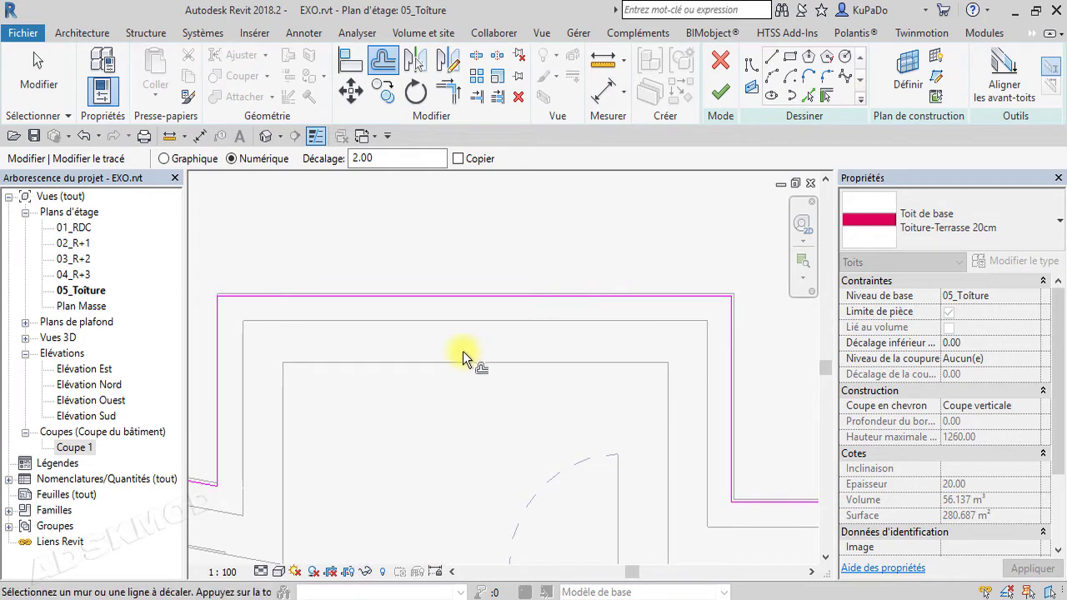
click(220, 396)
Check the offset roof outline along the left wing, finish the sketch edit, and deselect the roof.
mouse_move(307, 452)
middle_down()
mouse_move(551, 324)
mouse_move(614, 320)
middle_up()
scroll(551, 345, down, 5)
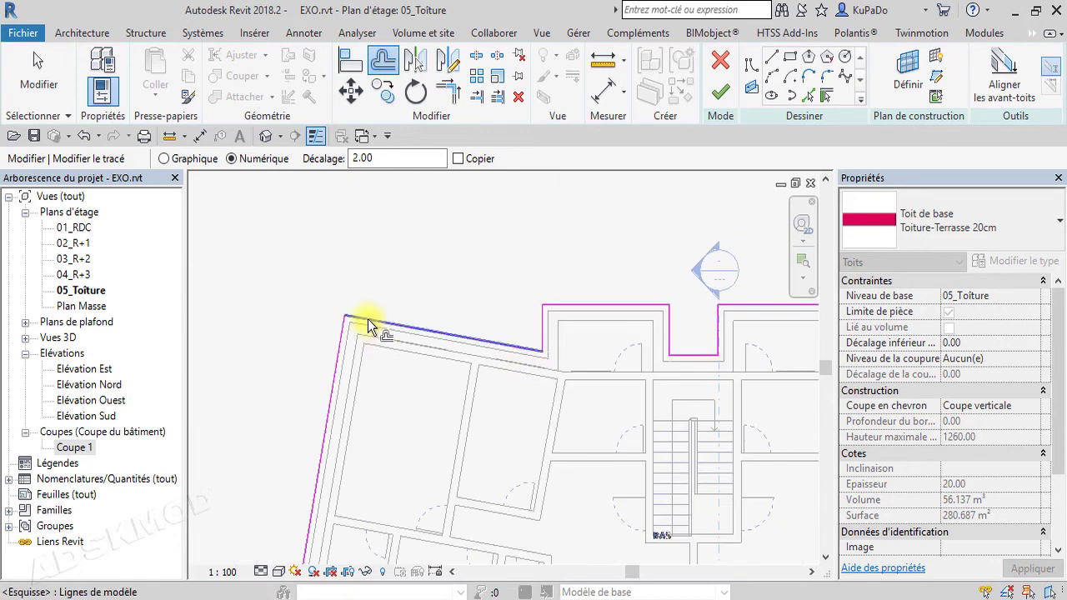
scroll(367, 319, up, 4)
scroll(357, 337, up, 2)
scroll(357, 338, down, 5)
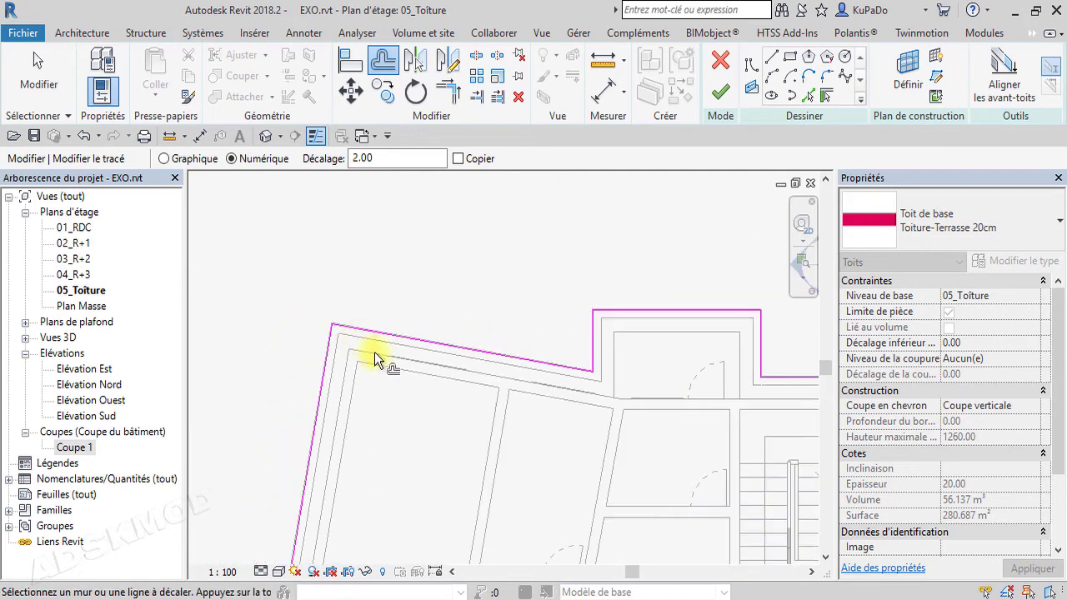
scroll(375, 352, down, 6)
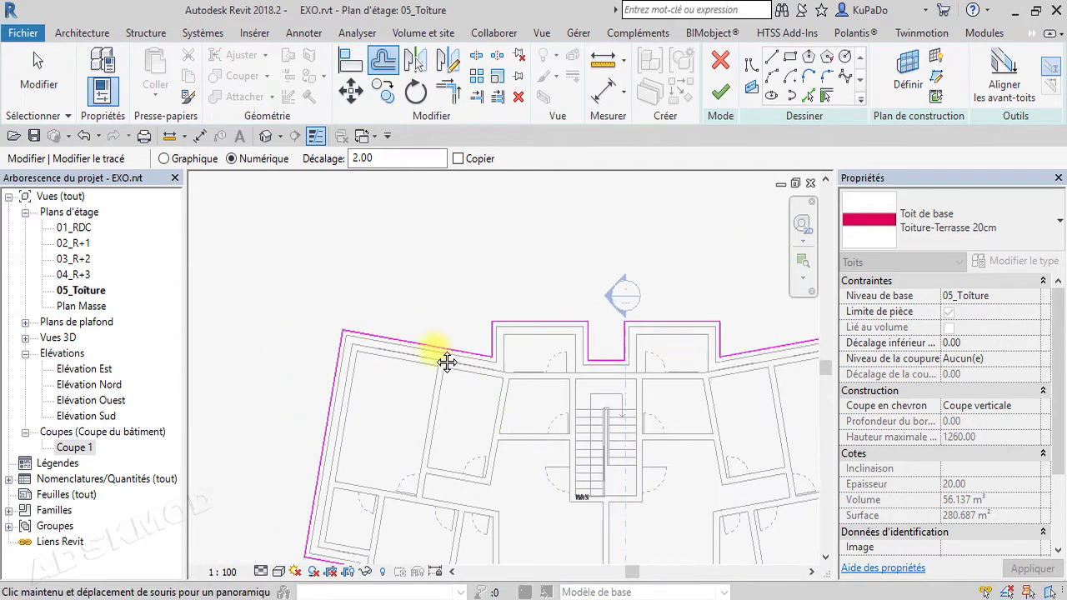
click(720, 92)
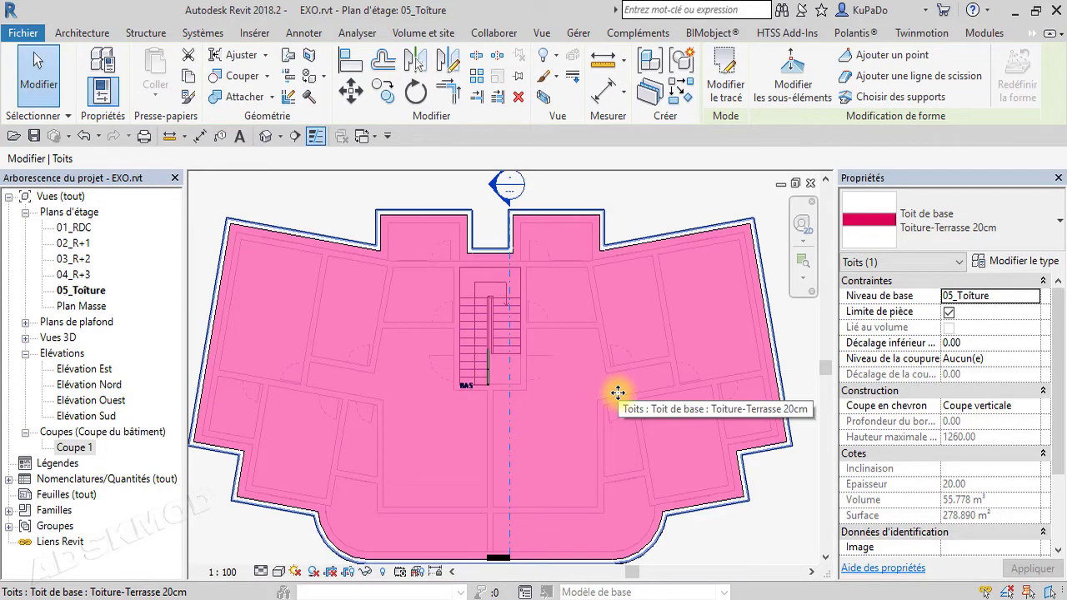
click(273, 184)
Examine the parapet corner above the left wing's small window in the 3D view.
click(266, 137)
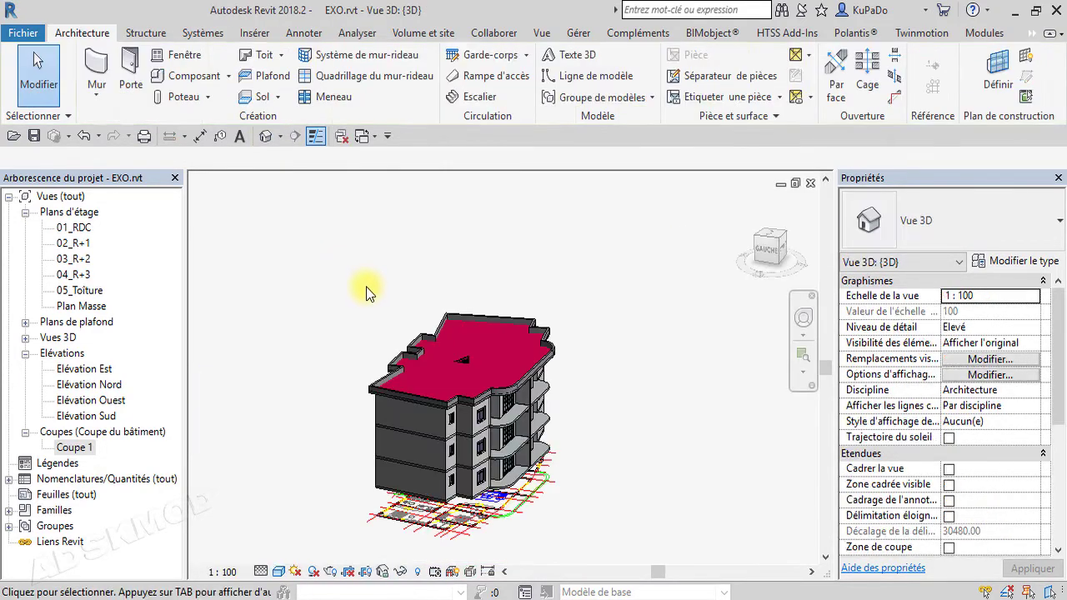
scroll(436, 403, up, 4)
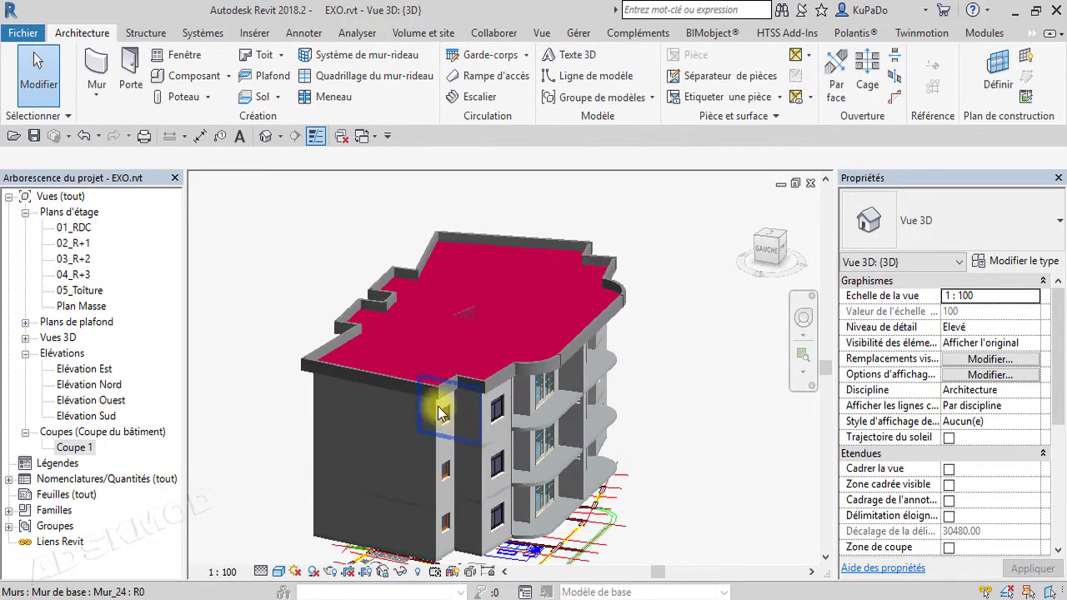
scroll(438, 404, up, 3)
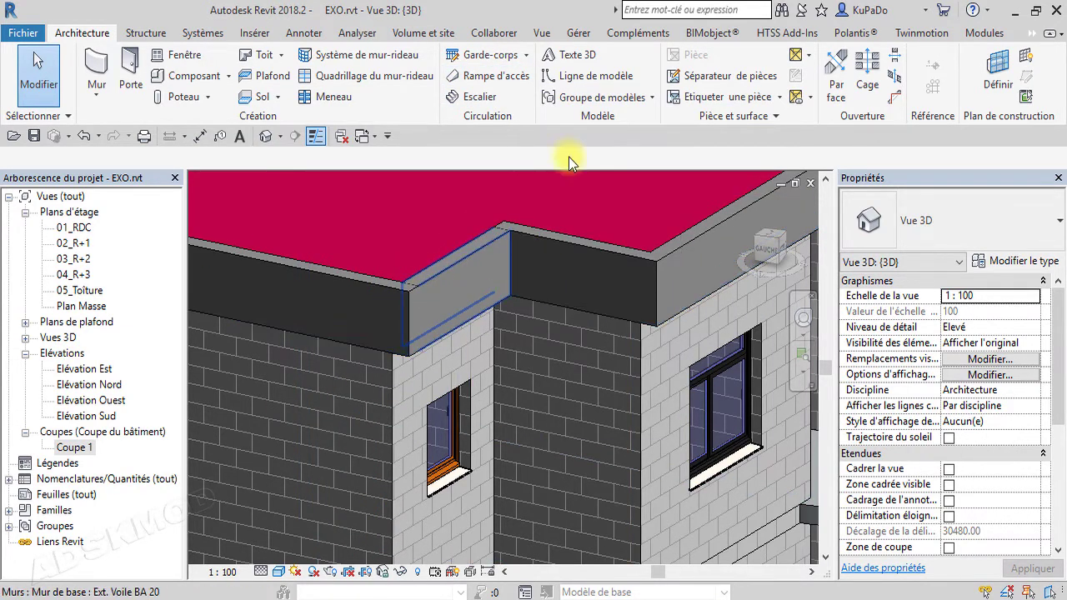
Try to trim or extend the two Ext. Voile BA 20 parapet walls to a corner above the left wing's small window.
click(986, 35)
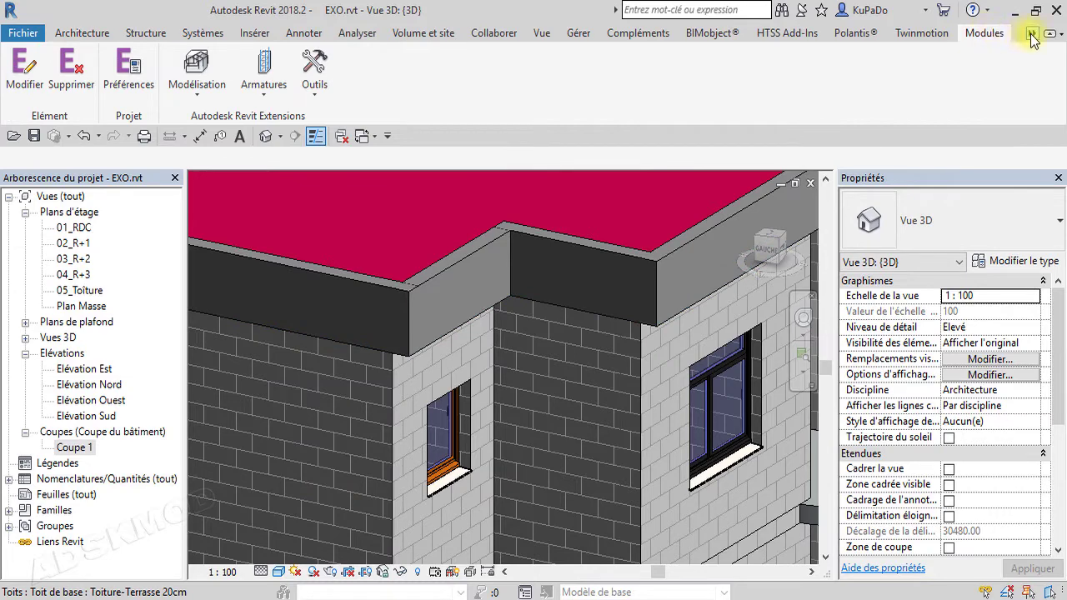
click(1020, 51)
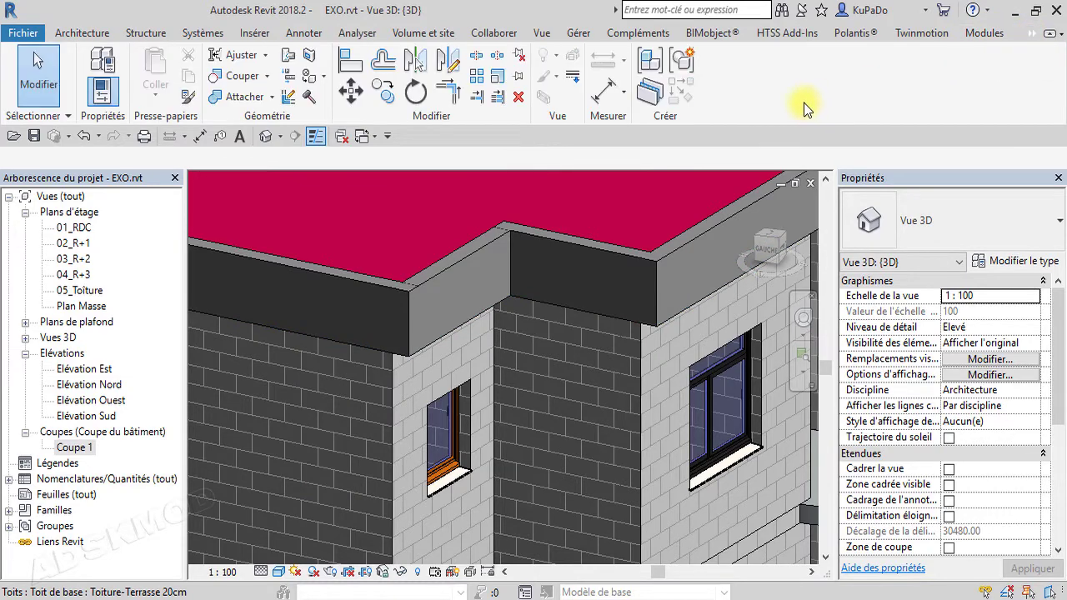
click(448, 90)
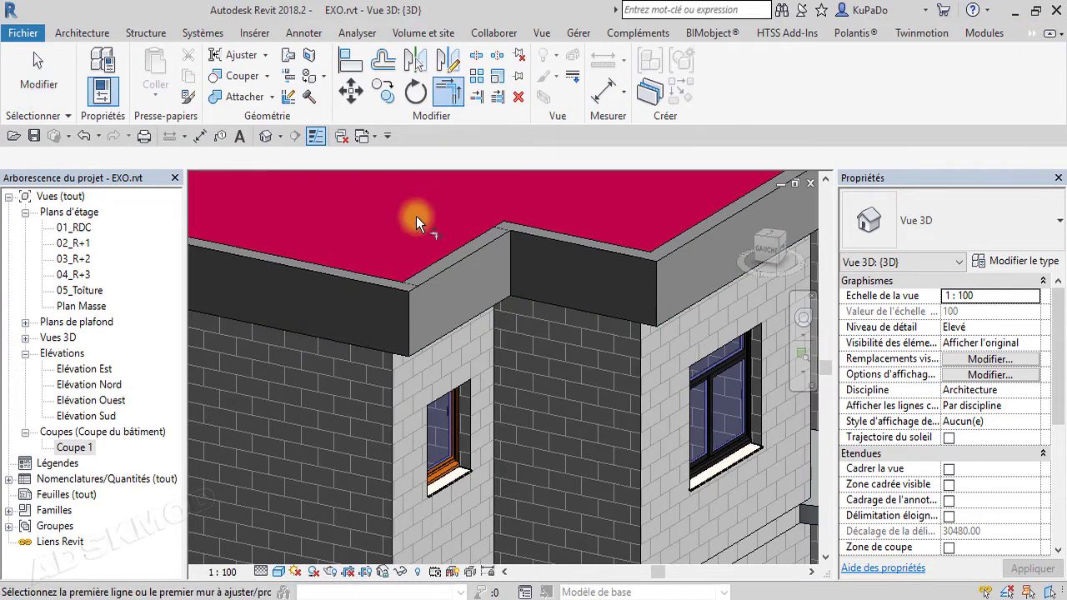
click(386, 290)
click(442, 274)
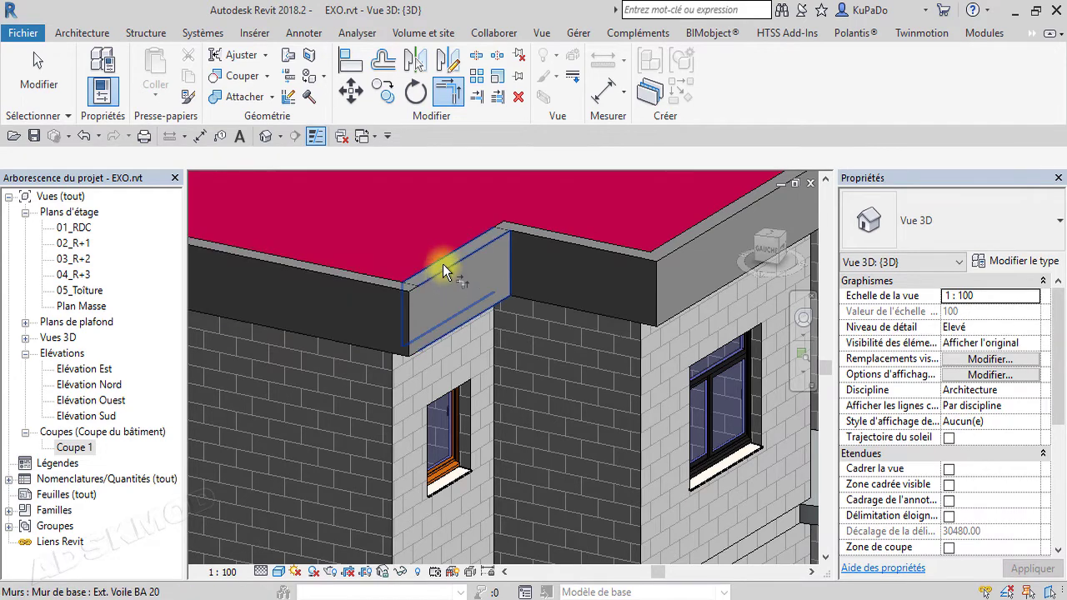
Set the parapet wall join above the left wing's small window to the Onglet configuration in the 3D view.
click(254, 106)
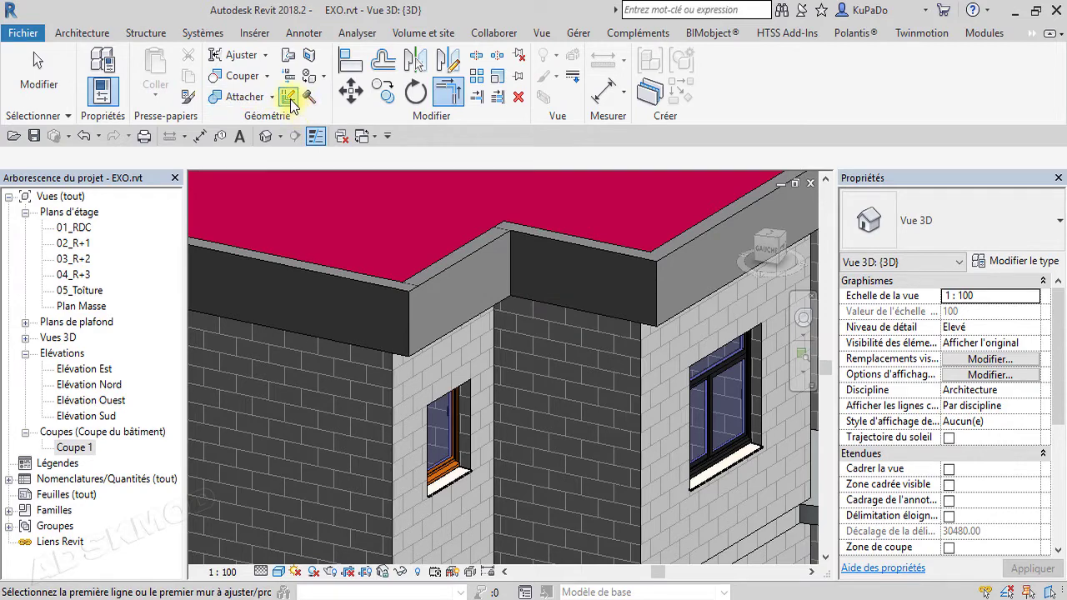
click(289, 98)
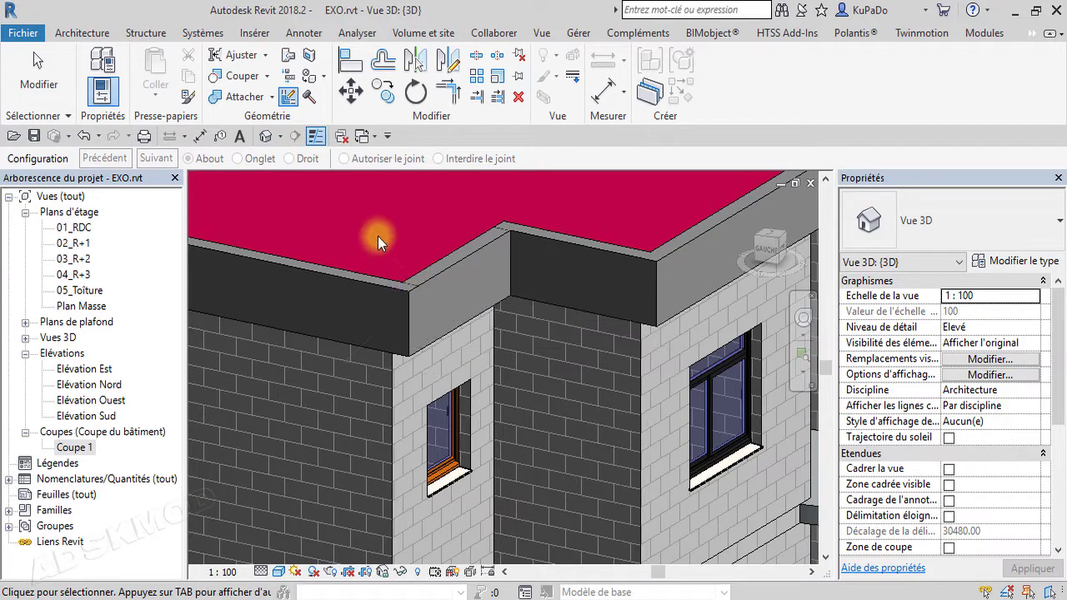
scroll(410, 292, up, 3)
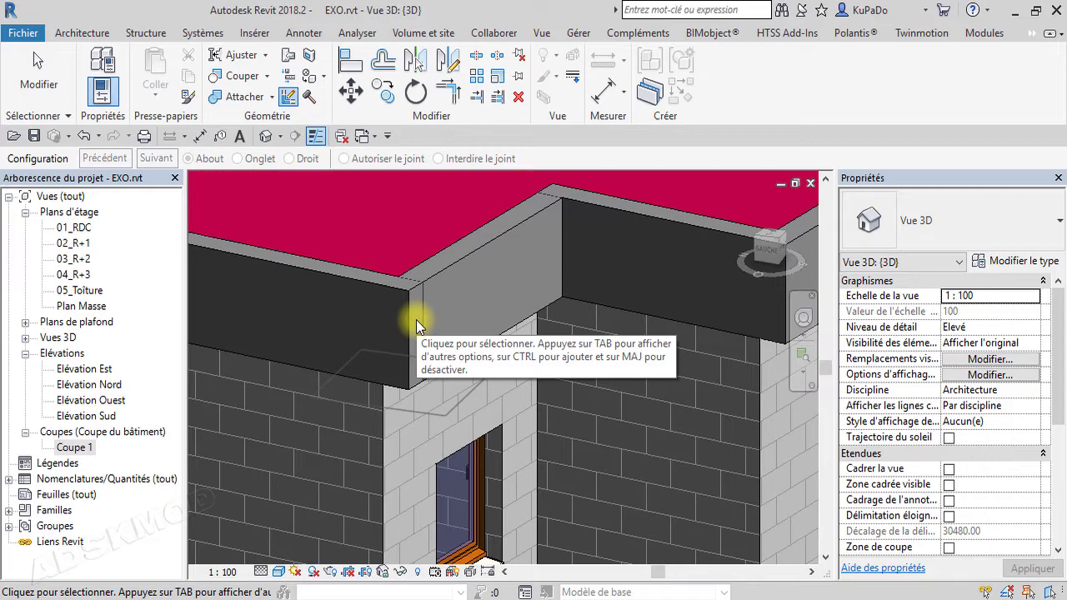
click(286, 98)
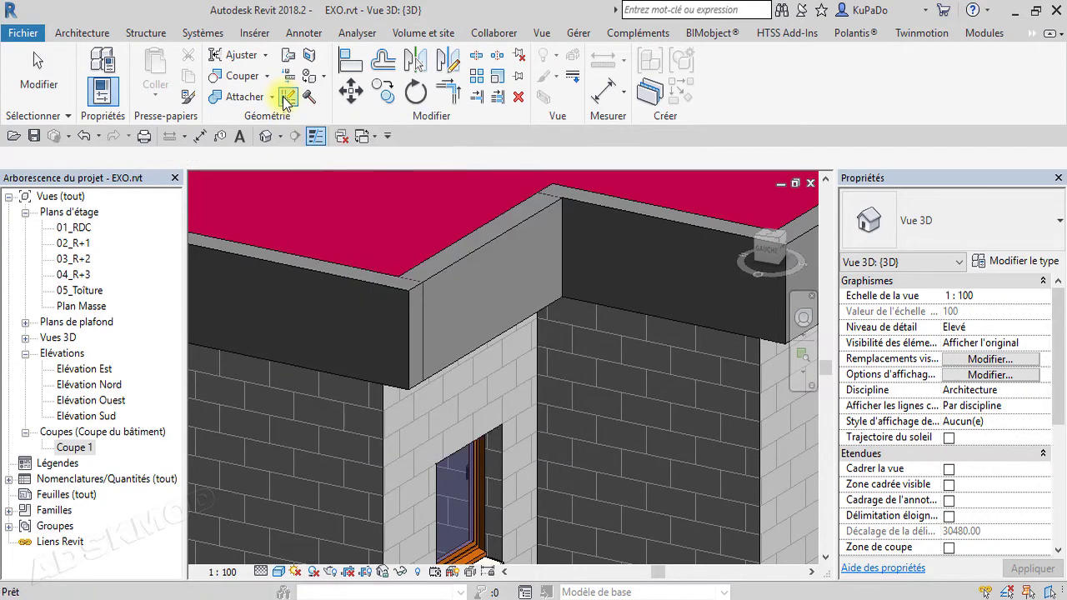
click(417, 297)
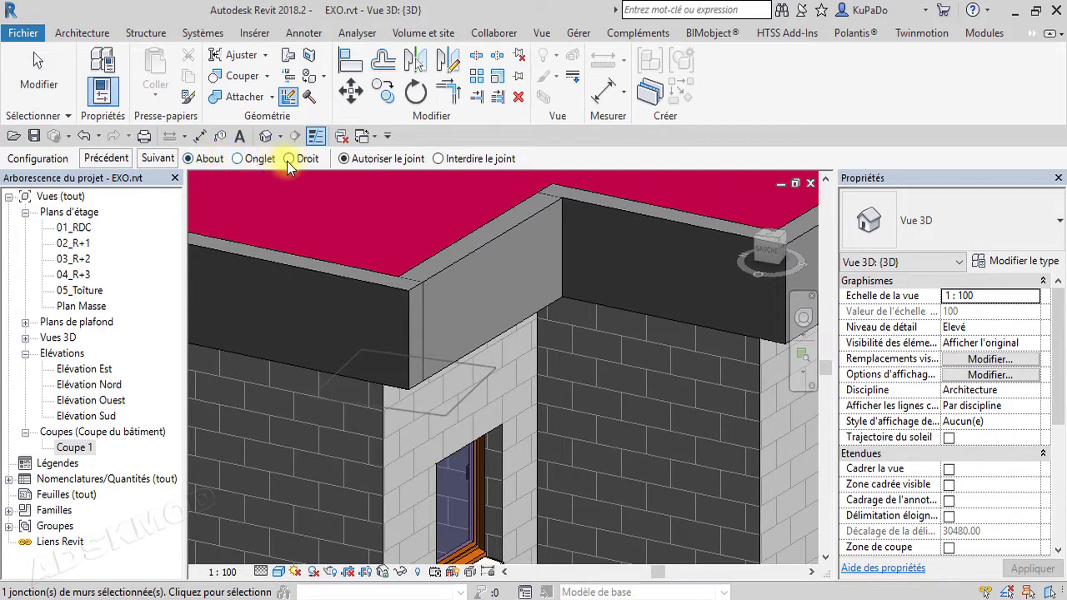
click(159, 159)
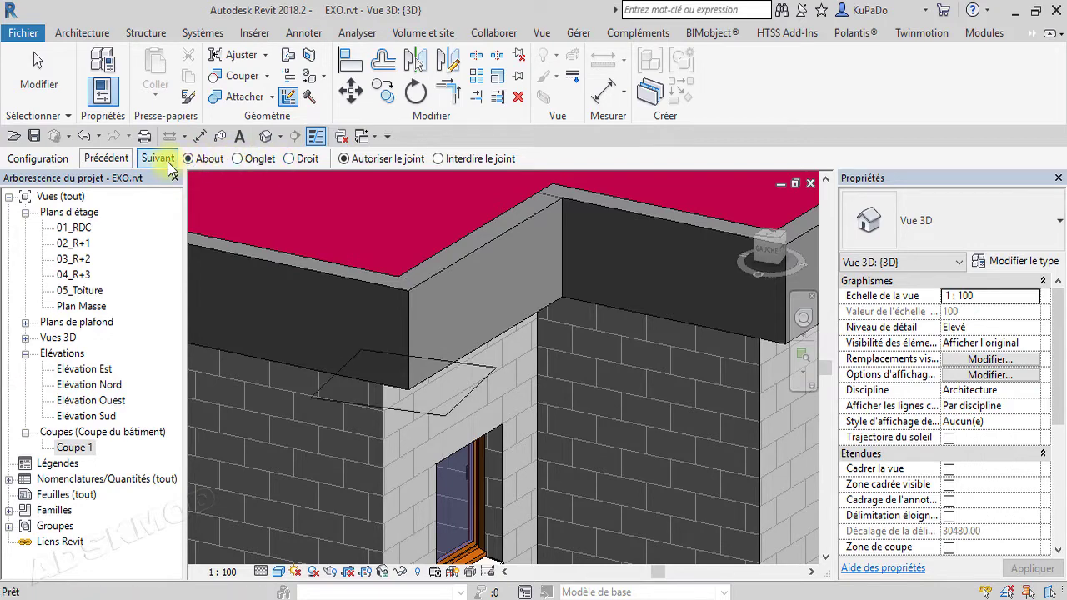
click(239, 159)
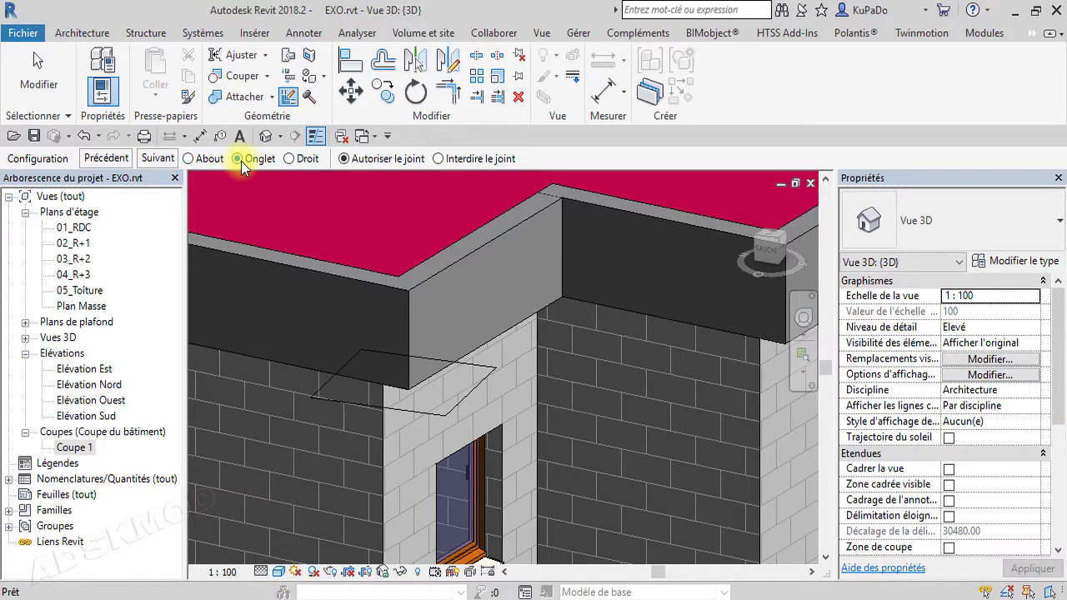
Inspect the wall joins at the left wing's stepped parapet corners in the 05_Toiture floor plan.
double_click(85, 291)
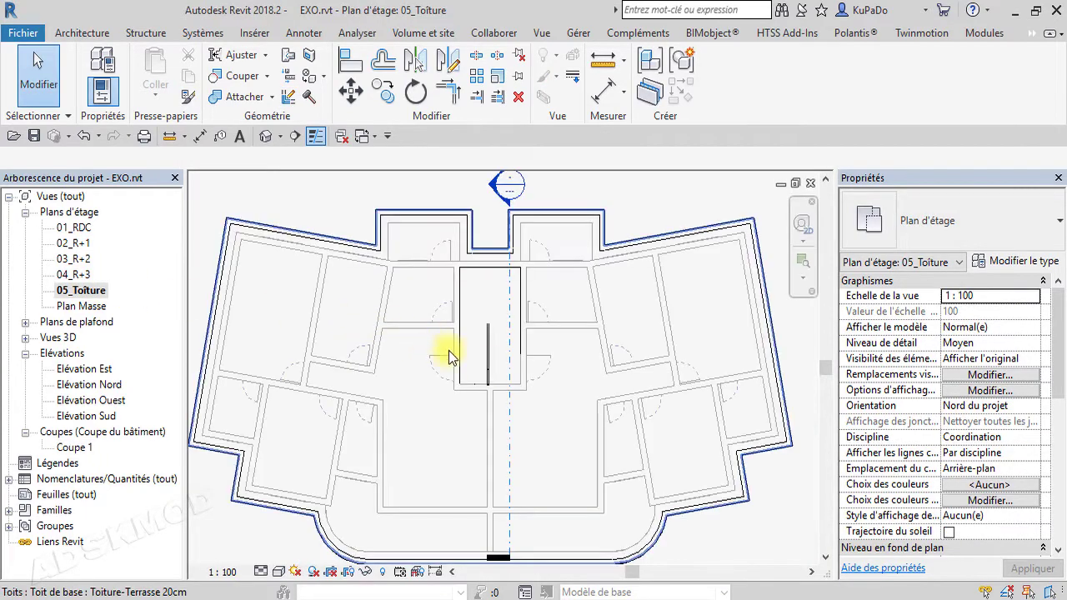
scroll(406, 494, up, 6)
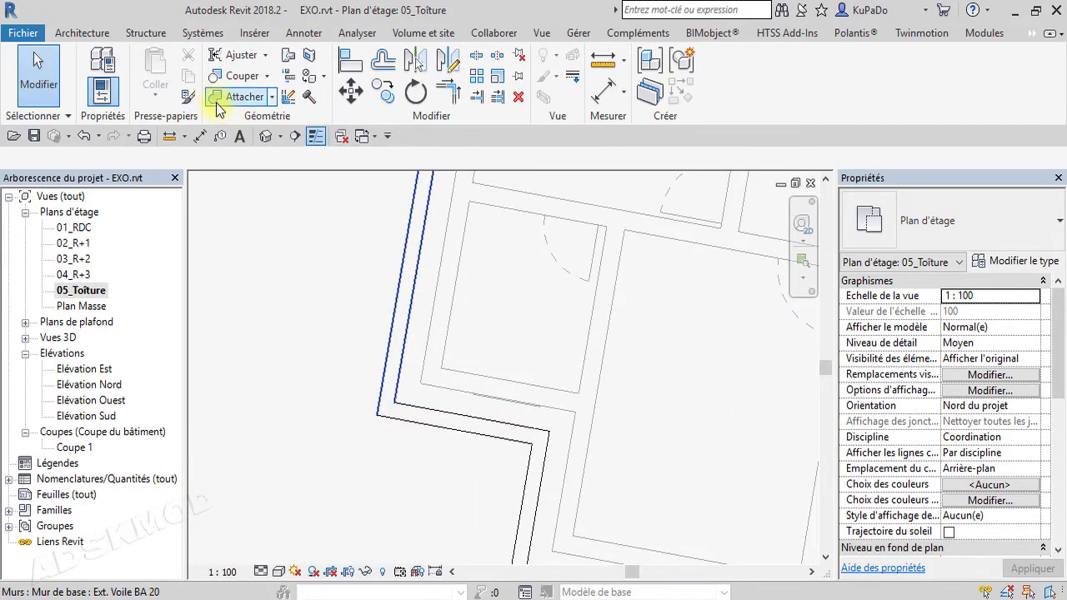
click(289, 98)
click(389, 409)
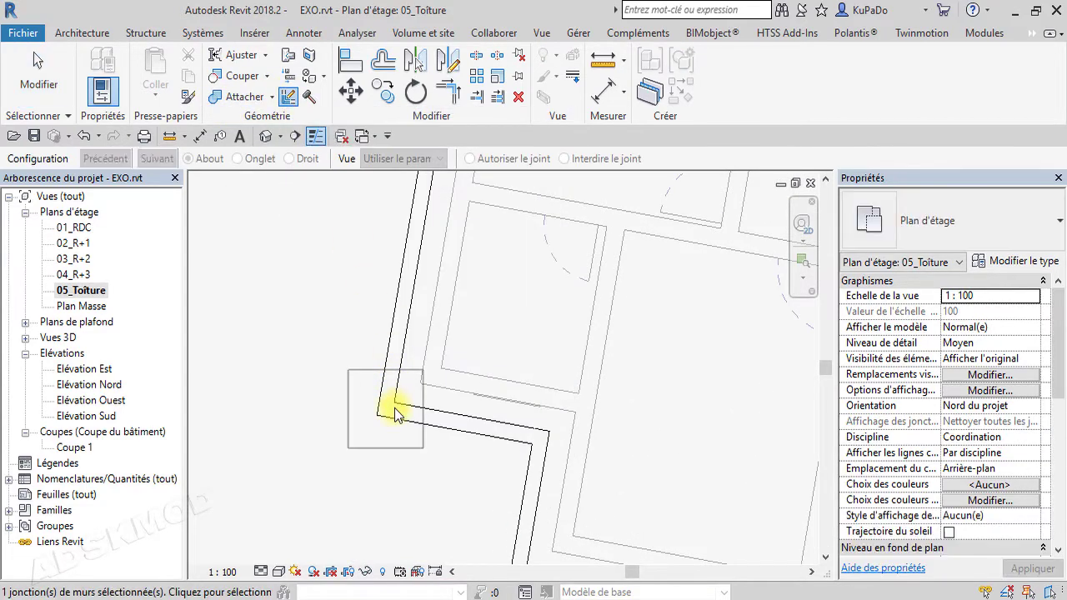
click(533, 440)
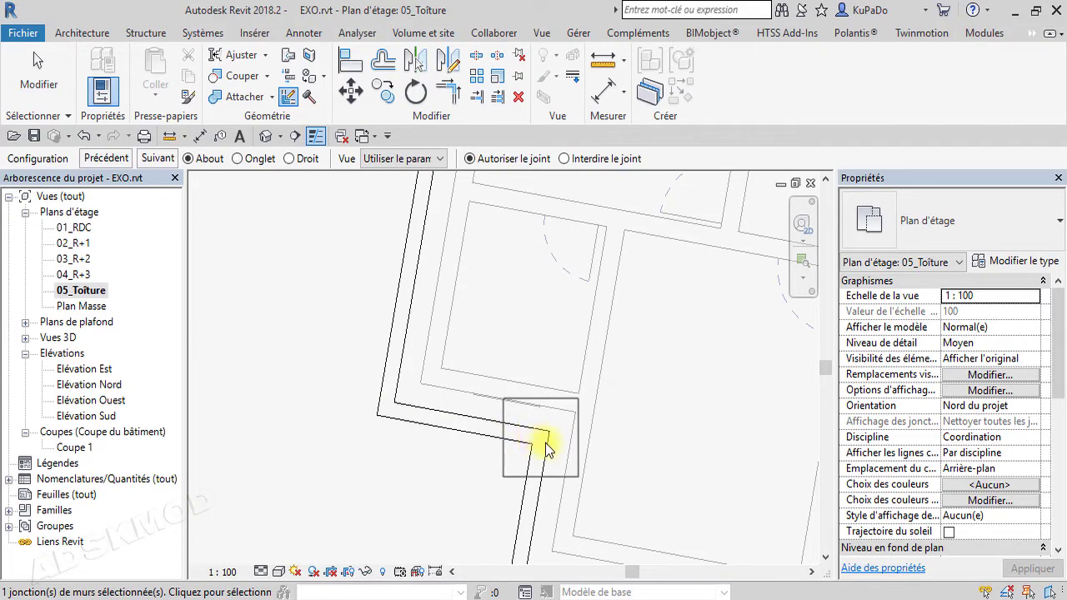
key(Escape)
key(Escape)
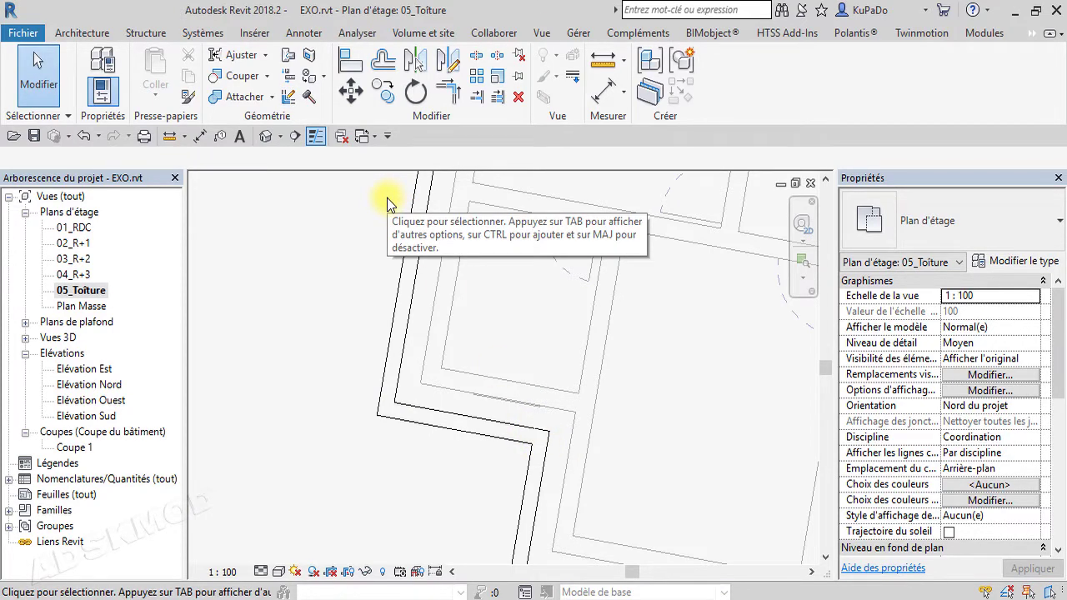
Create a floor plan view for the 06_Acrotère level, look it over, and close it.
click(548, 35)
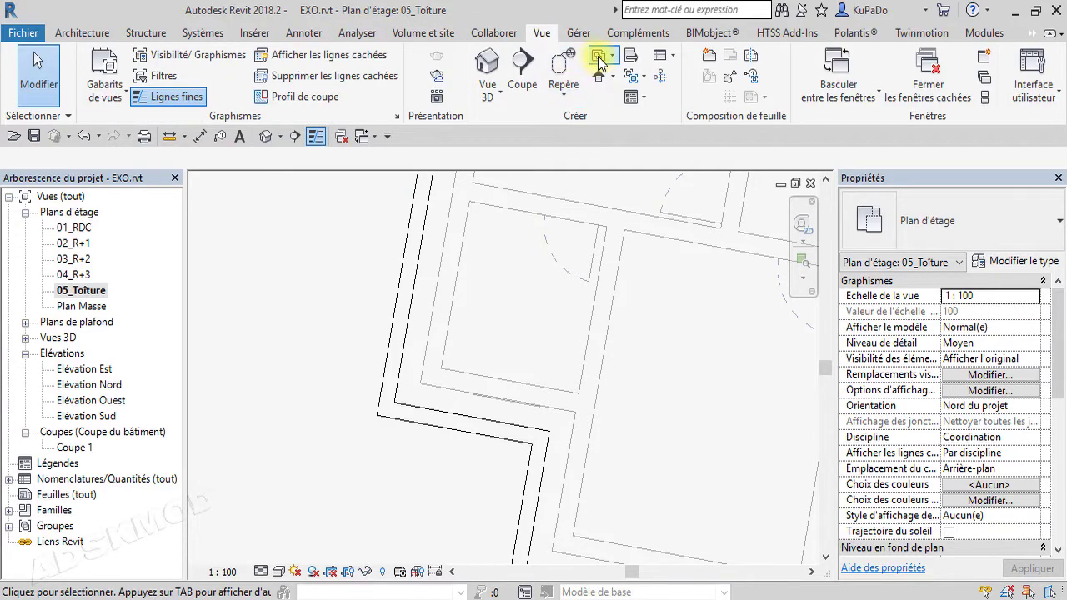
click(609, 55)
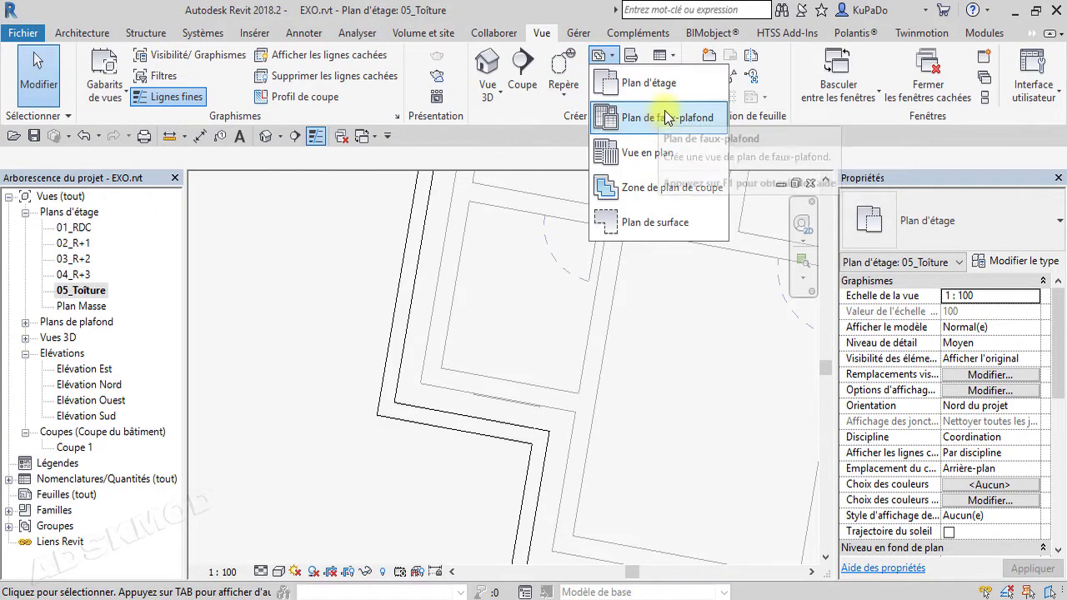
click(658, 84)
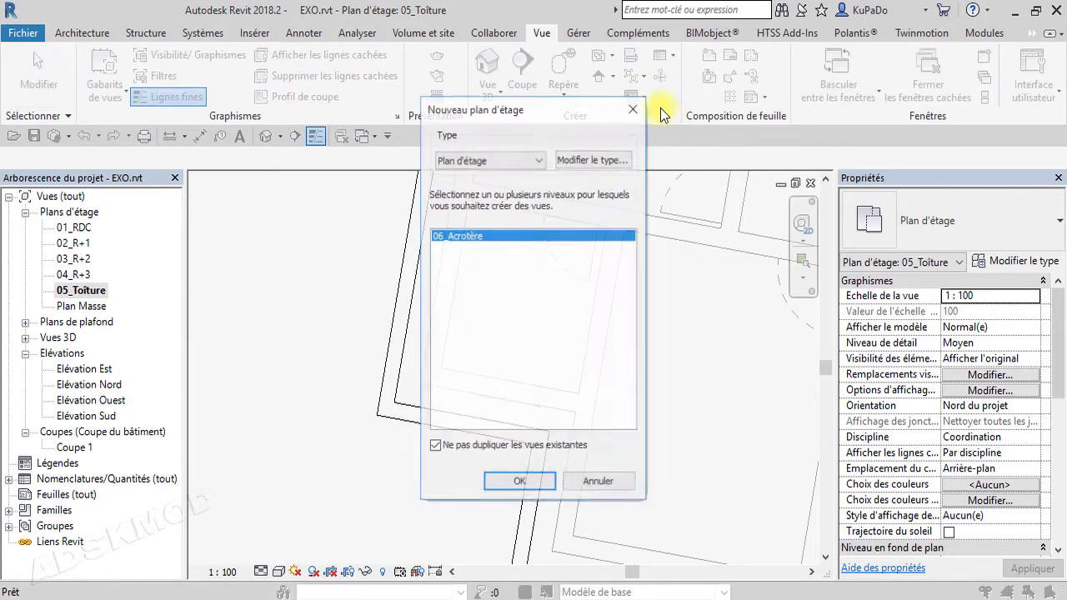
click(520, 485)
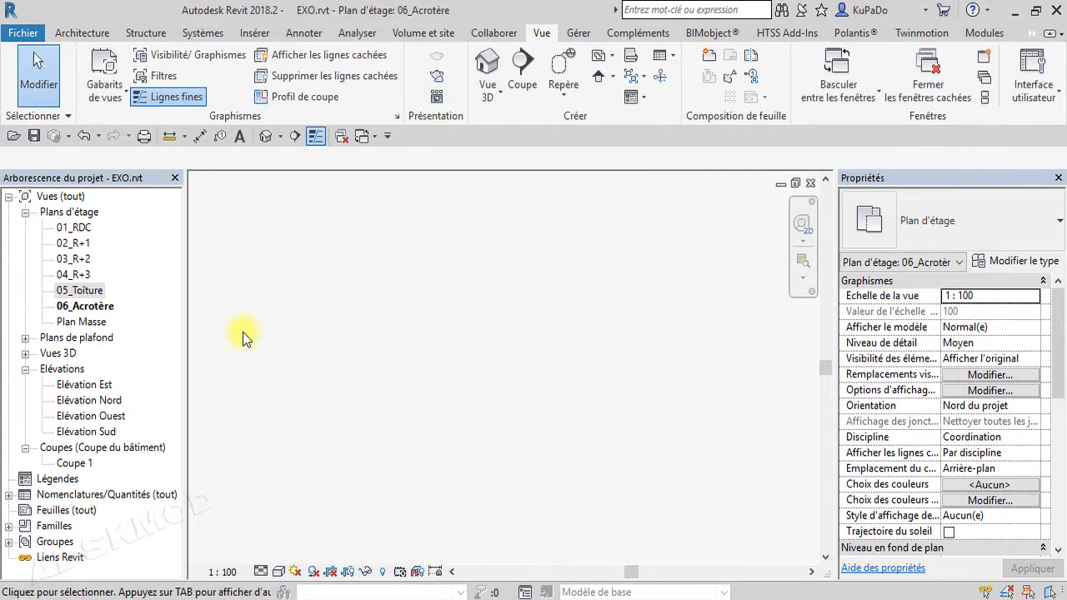
middle_click(496, 348)
middle_click(497, 348)
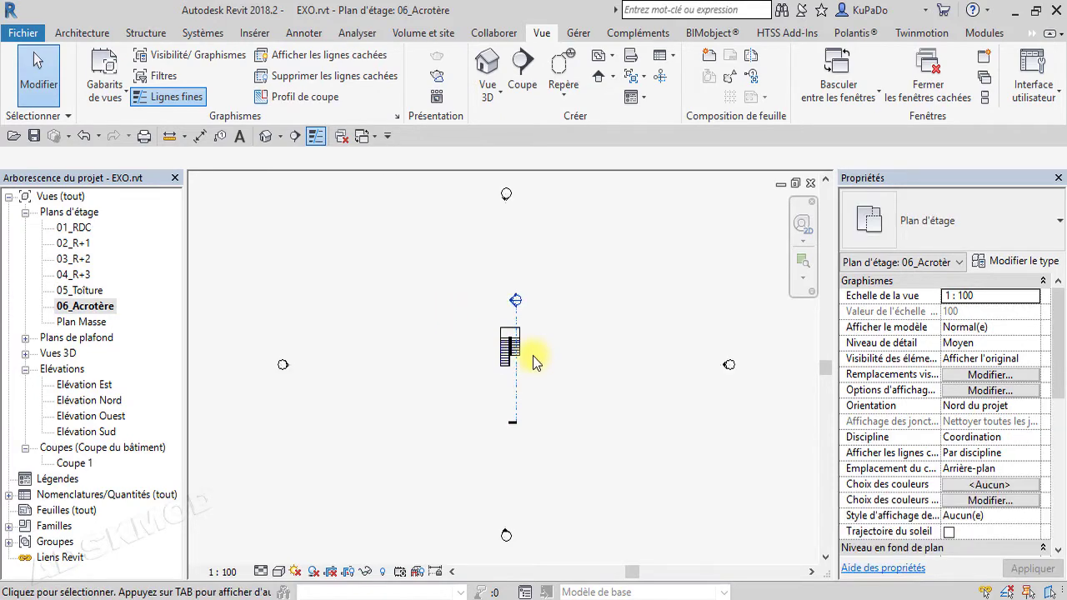
scroll(535, 356, up, 2)
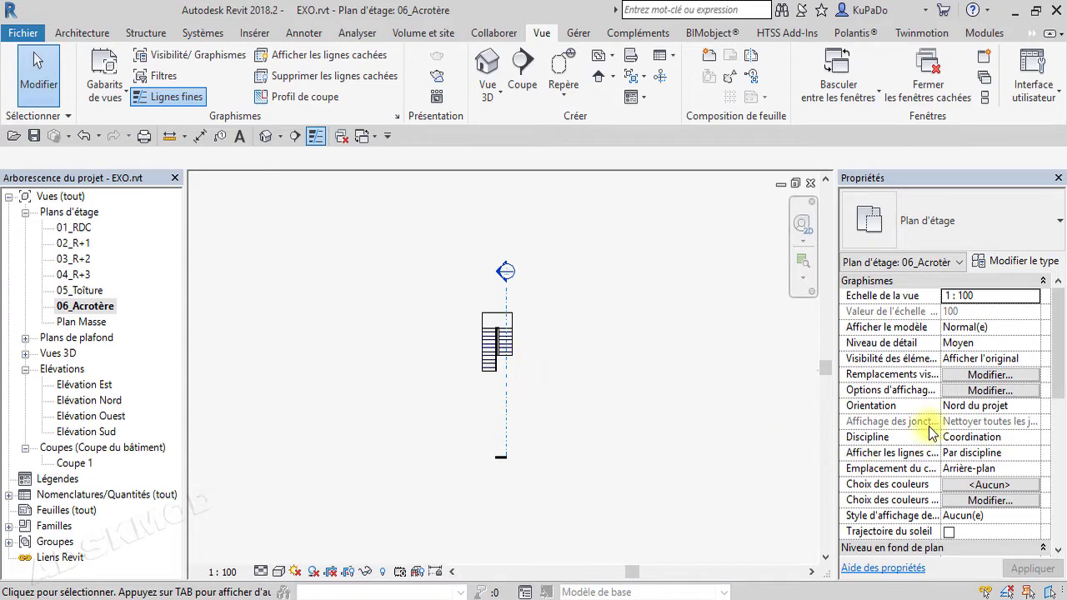
drag(1057, 382, 1058, 450)
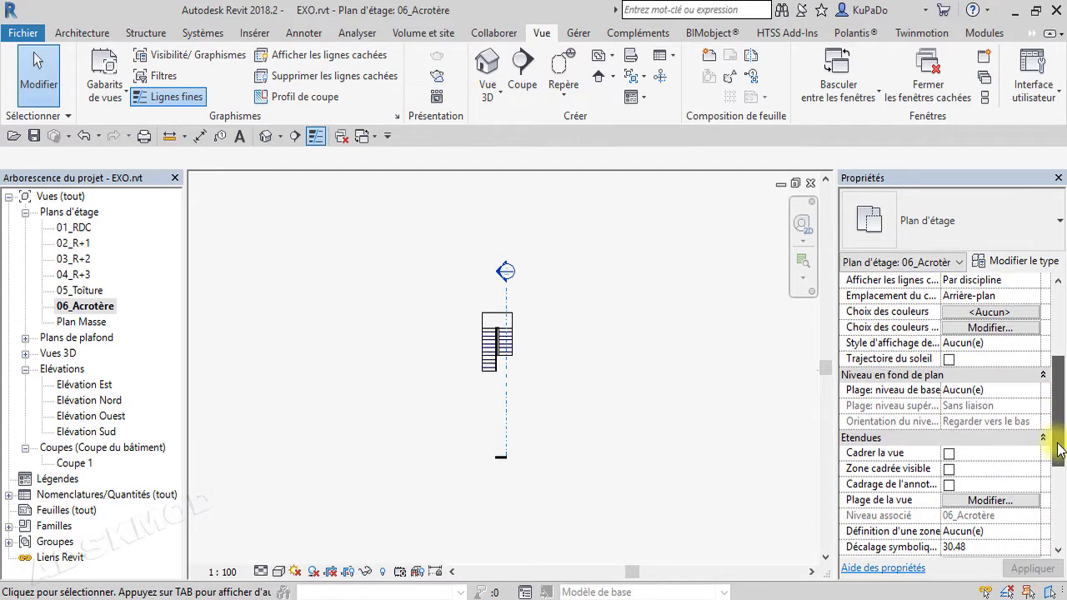
click(810, 183)
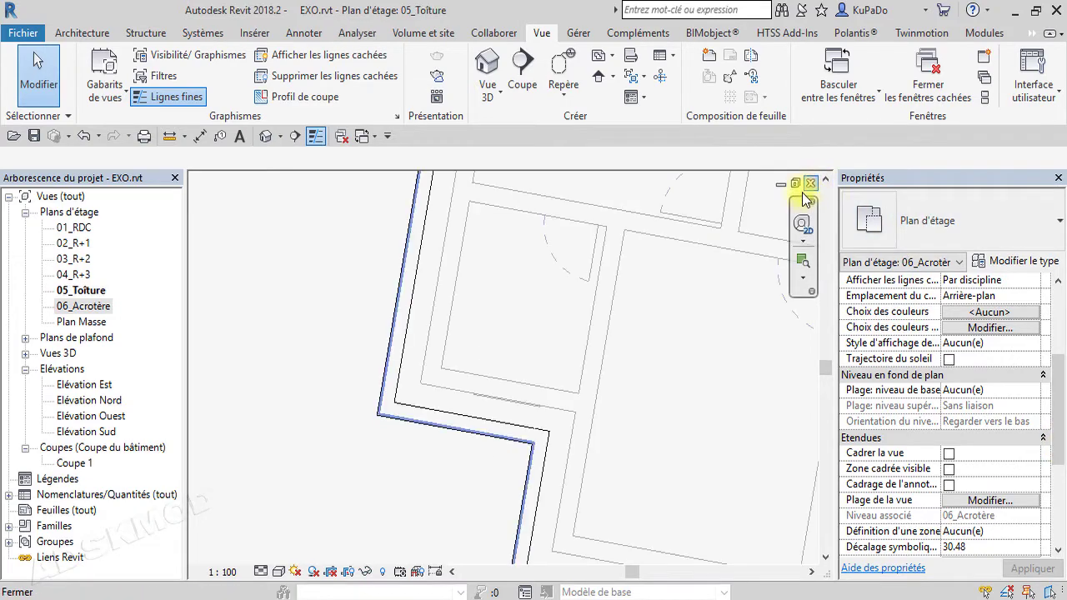
Set the cut plane offset in the 05_Toiture plan's view range to 60.
scroll(608, 383, down, 2)
middle_drag(590, 405, 753, 413)
scroll(1004, 488, down, 3)
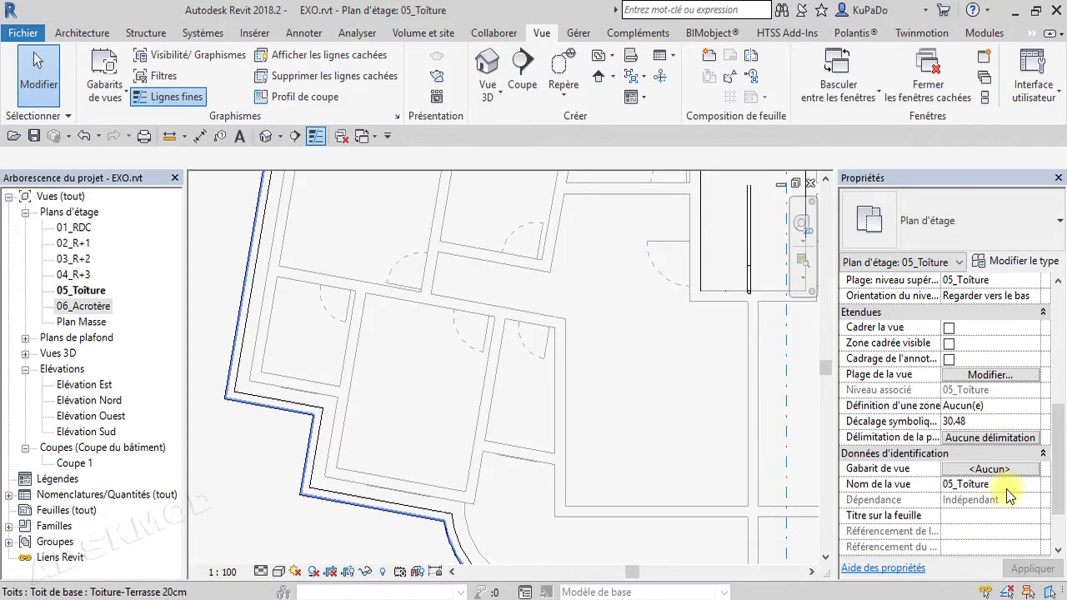
scroll(978, 467, down, 2)
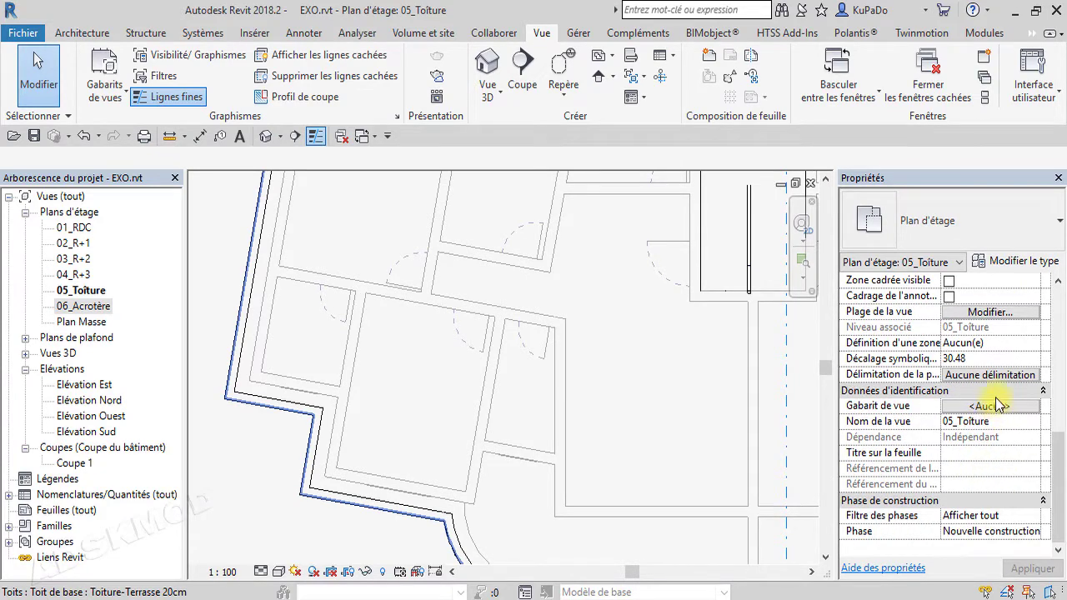
click(986, 312)
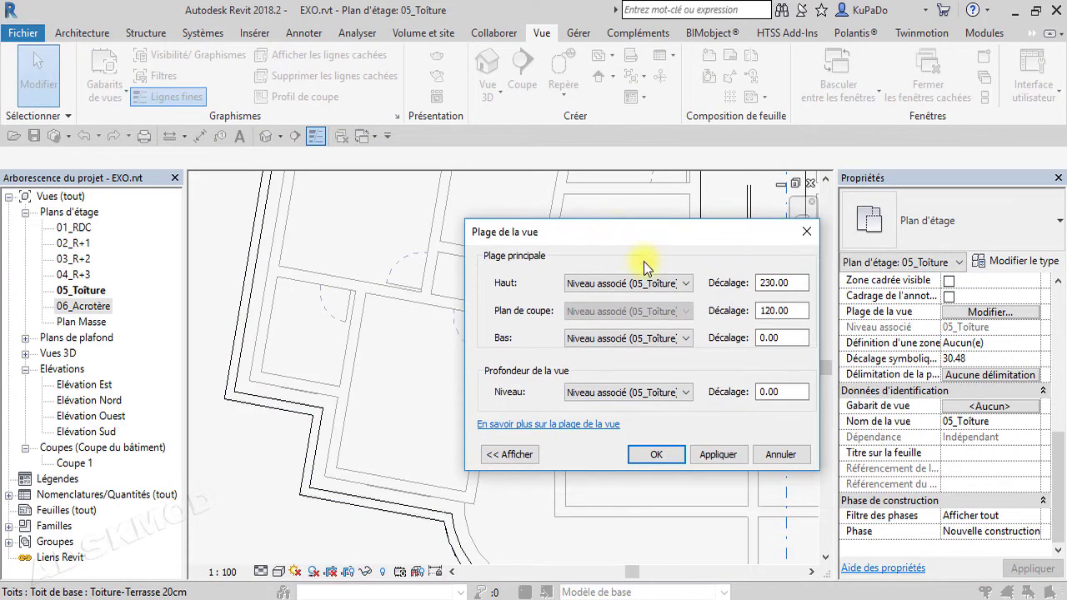
drag(788, 311, 739, 314)
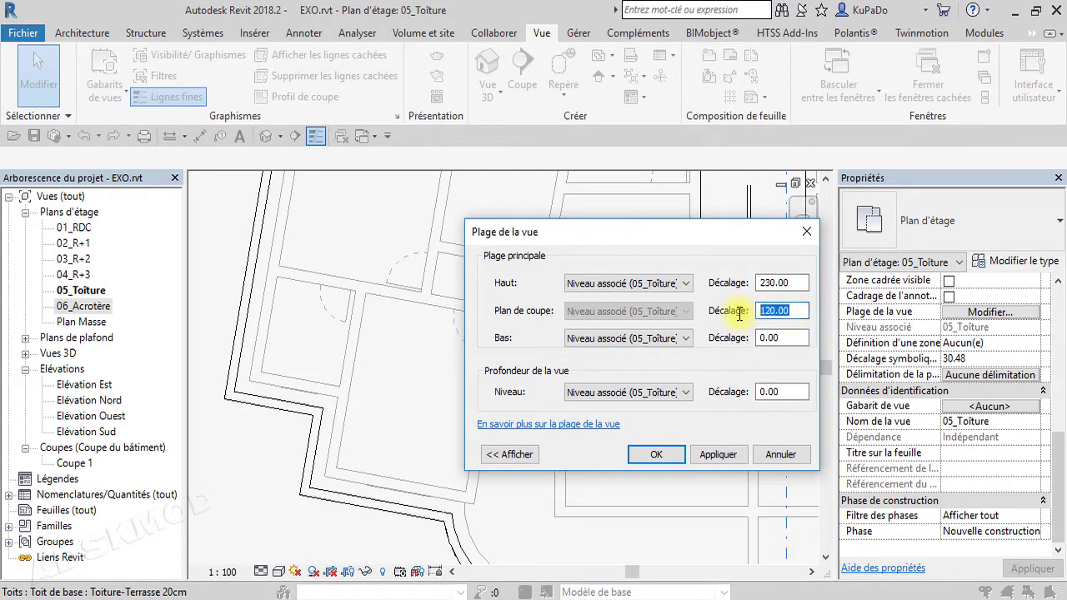
text(60)
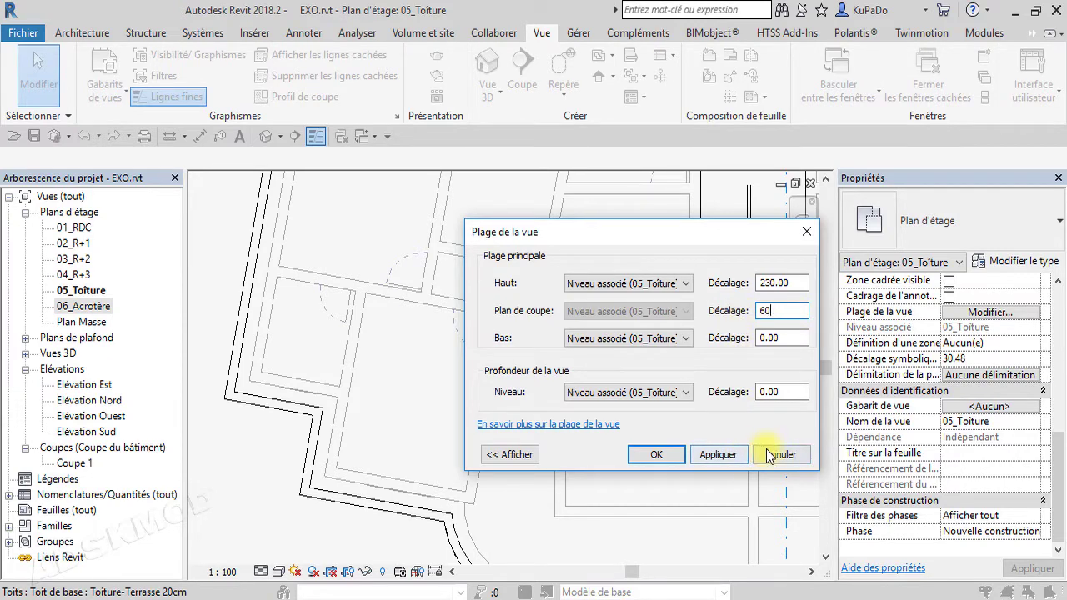
click(737, 459)
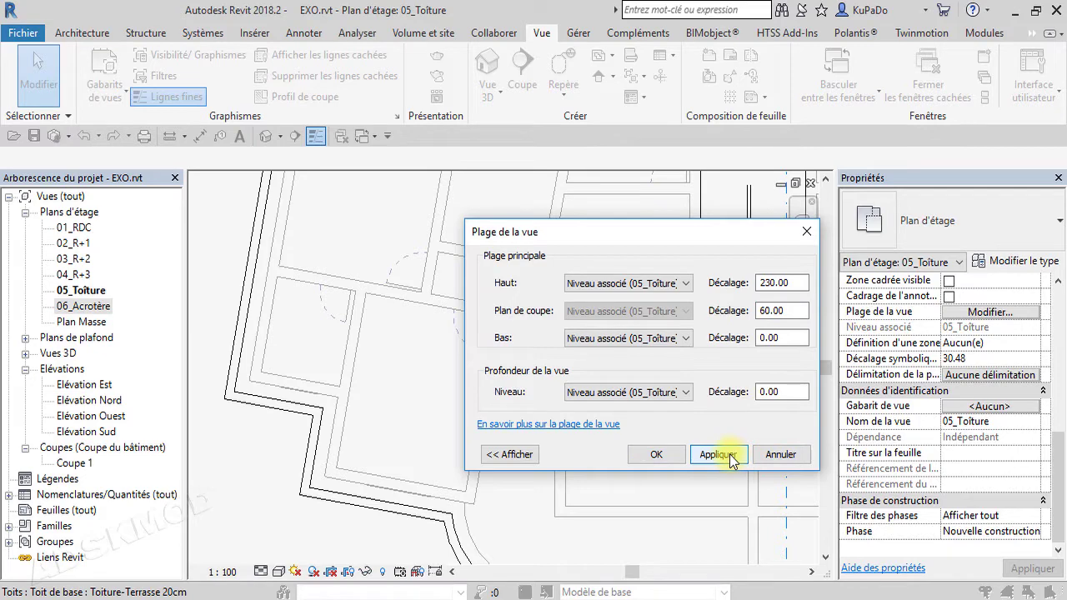
click(666, 456)
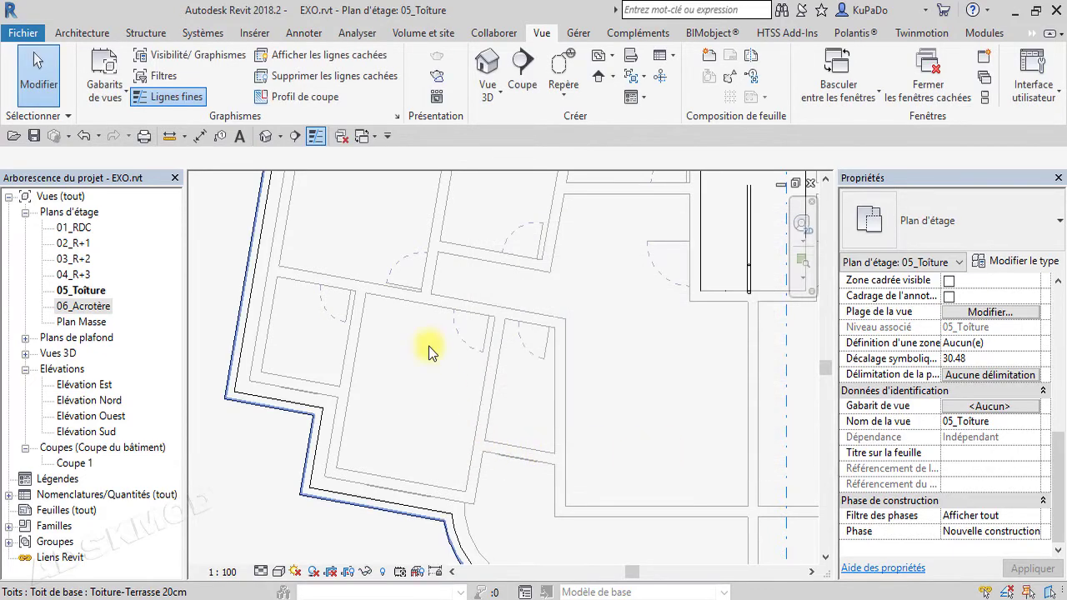
Set the parapet wall join at the left wing's lower outer corner, near the curved wall, to Onglet.
click(1038, 35)
click(1032, 53)
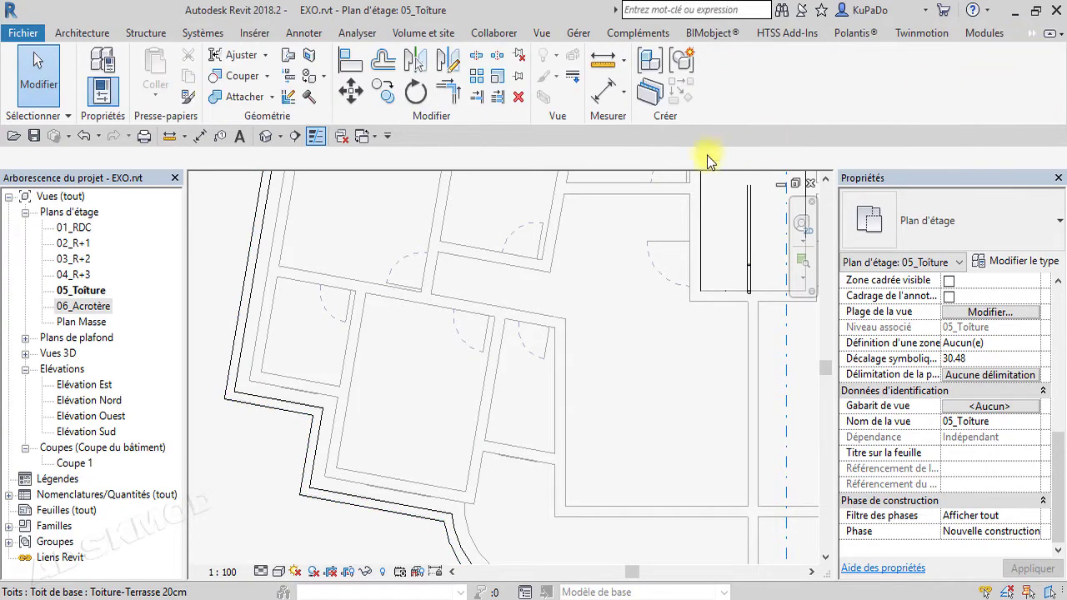
click(286, 96)
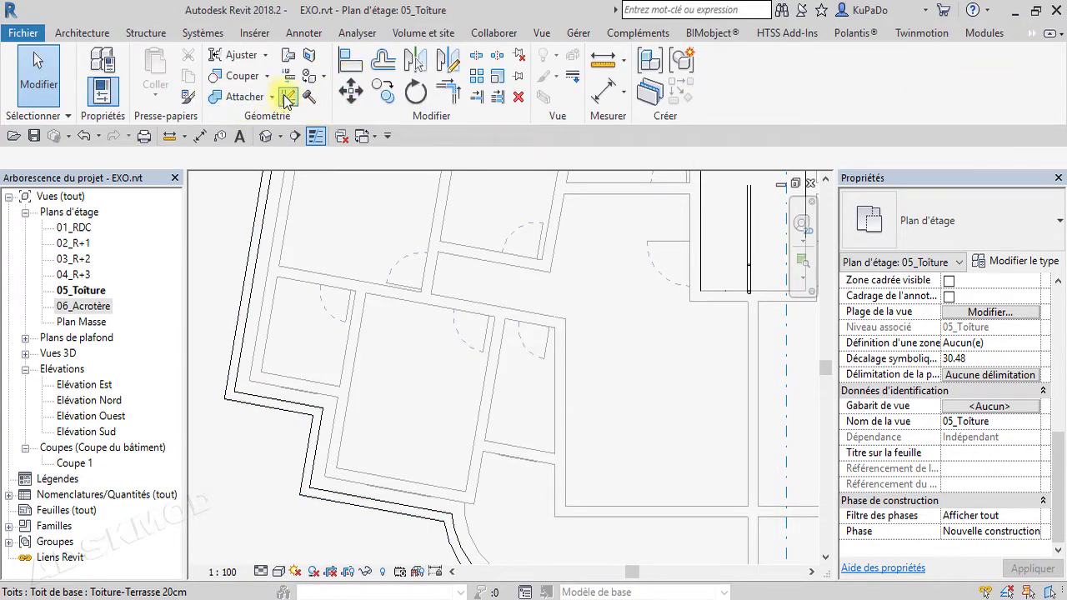
click(318, 498)
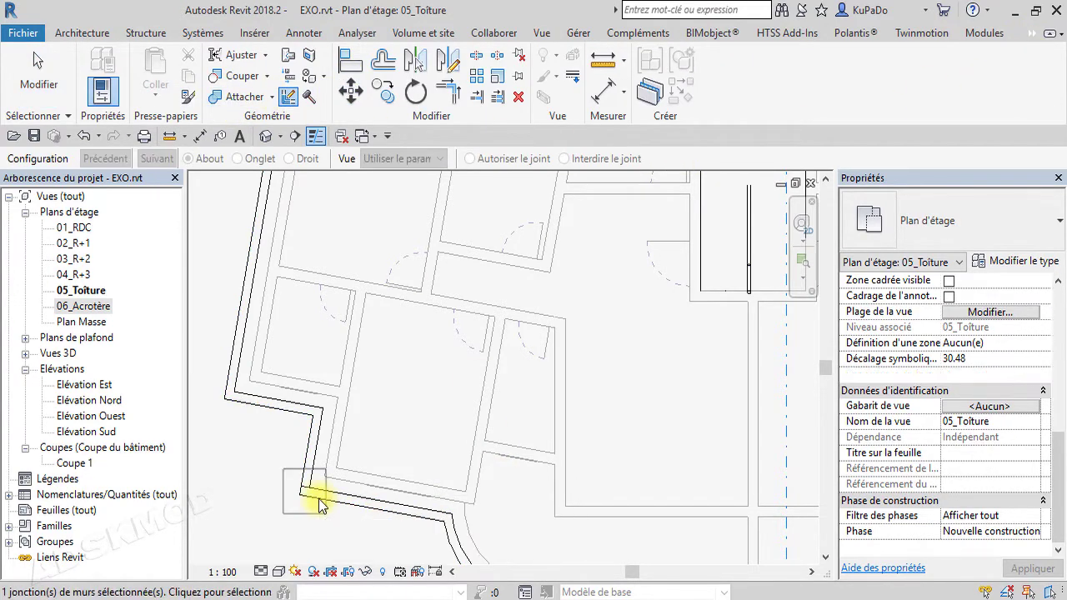
middle_drag(396, 465, 383, 449)
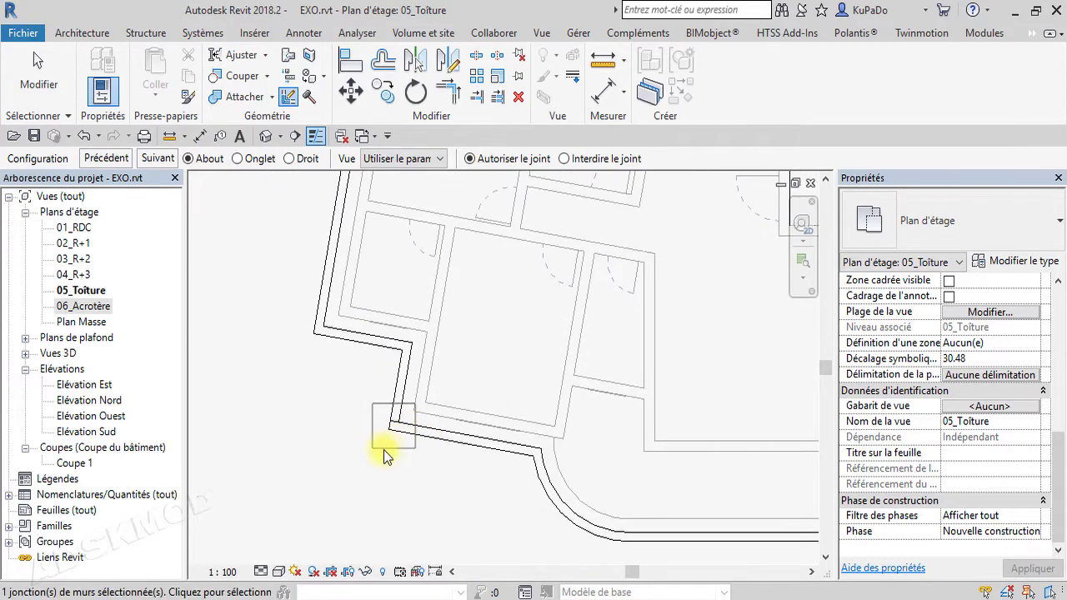
scroll(389, 438, up, 4)
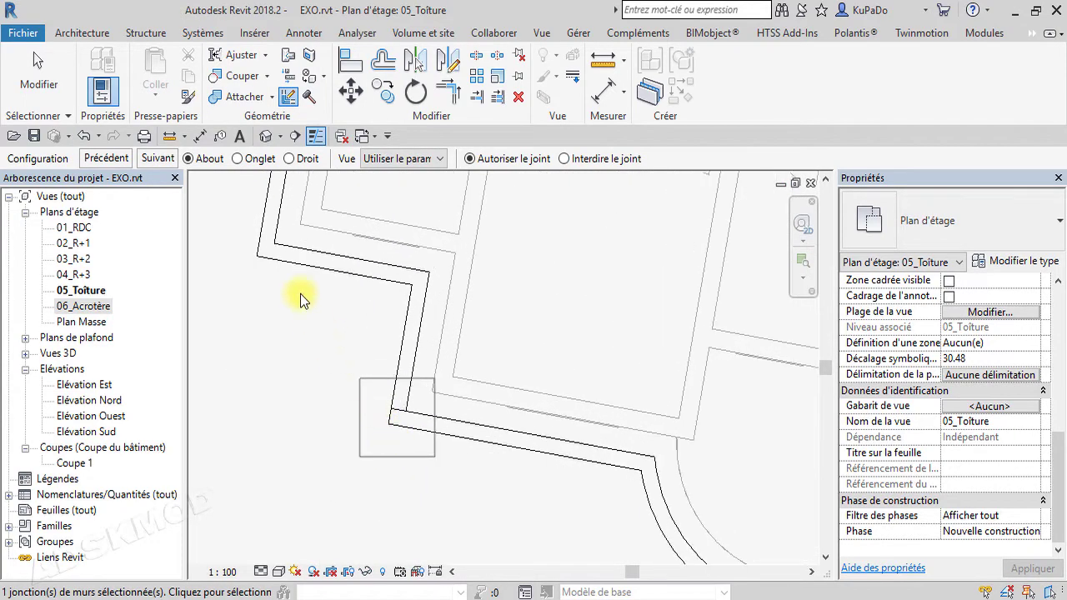
click(249, 159)
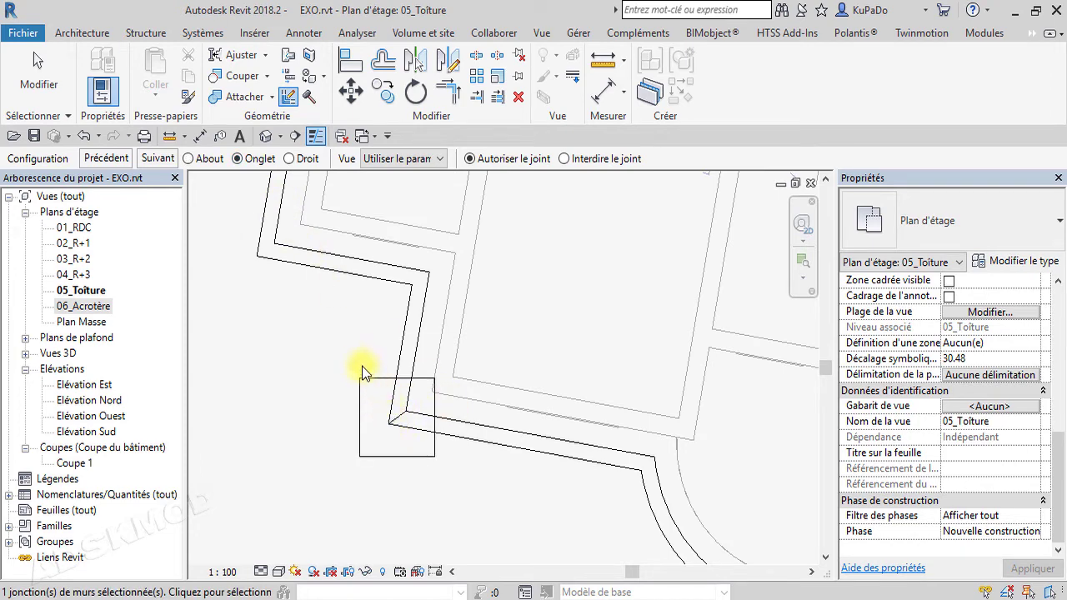
Set the parapet wall join where the left wing meets the curved front wall to Onglet, and check the adjacent joins.
click(273, 250)
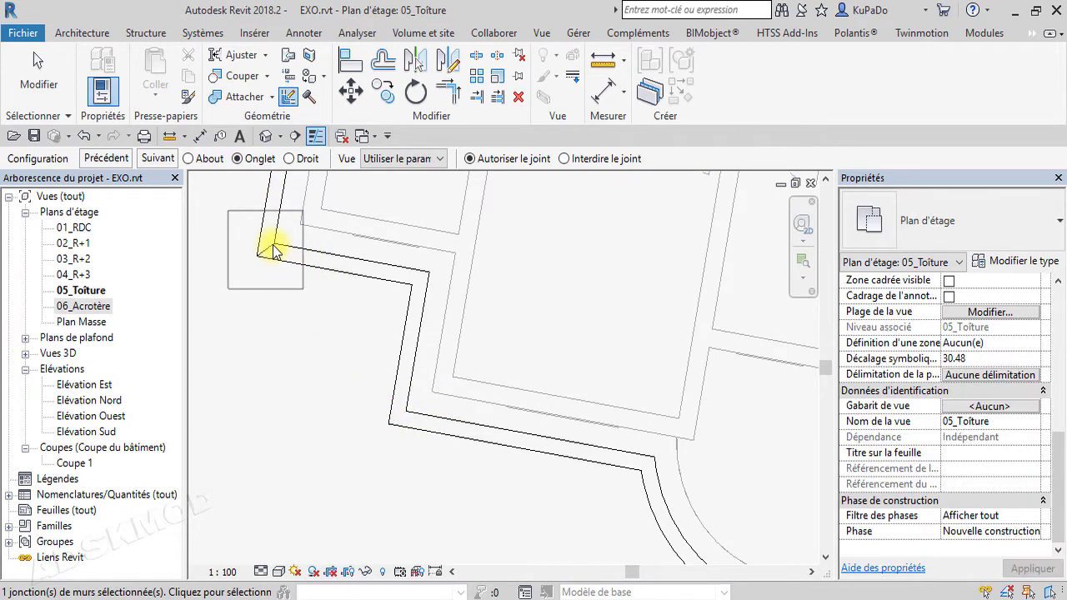
click(642, 458)
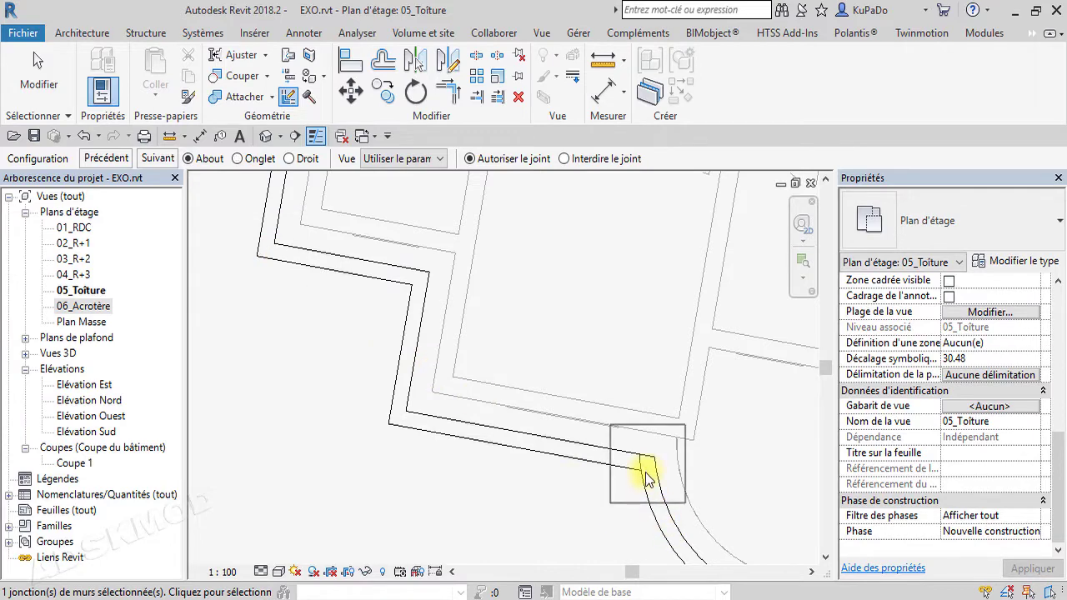
click(242, 159)
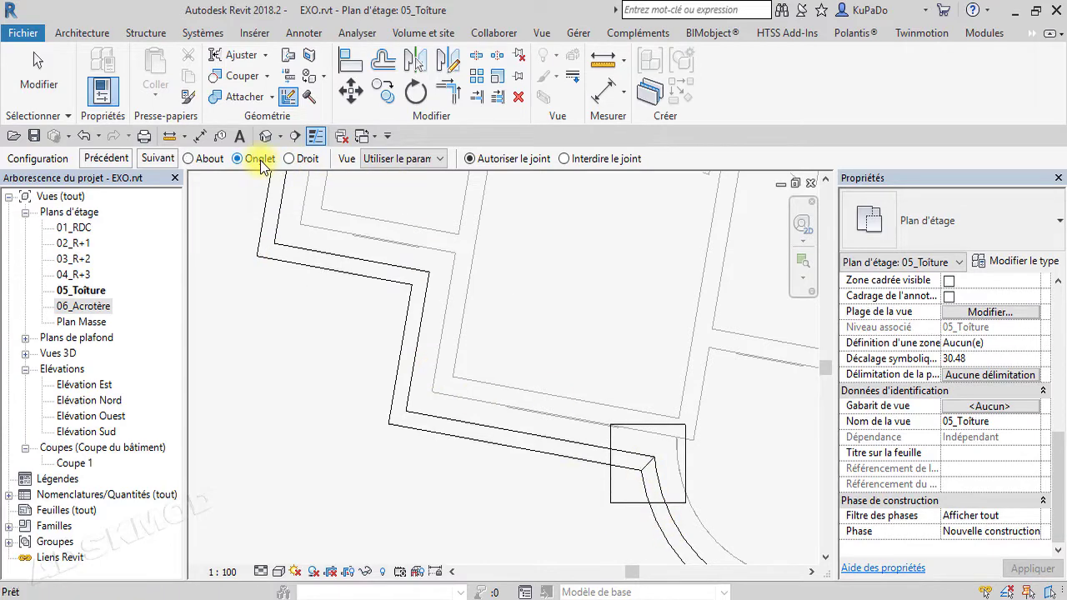
scroll(449, 411, down, 2)
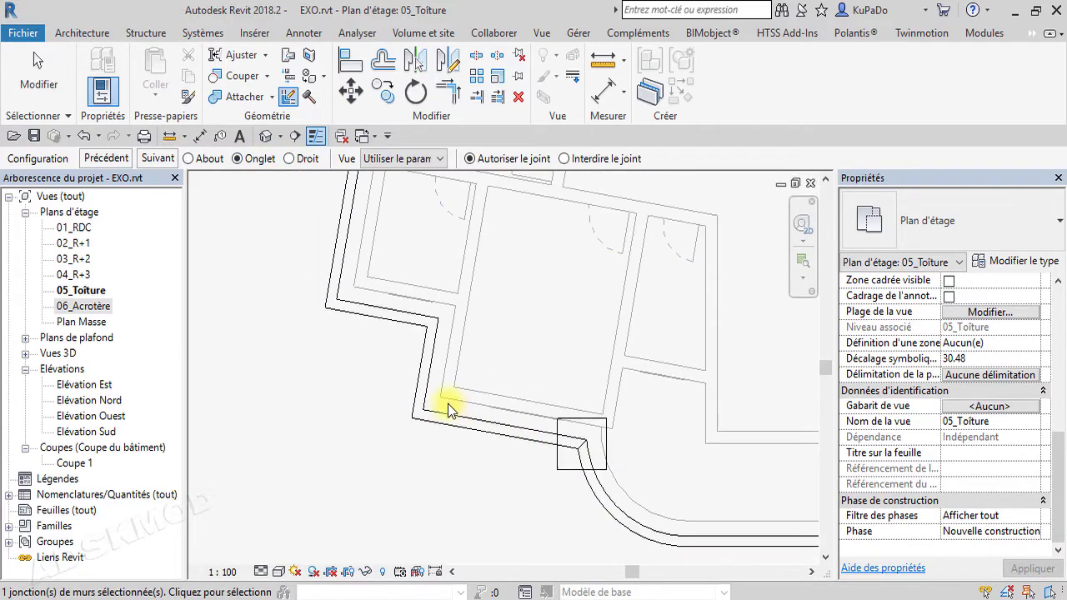
click(340, 303)
click(686, 542)
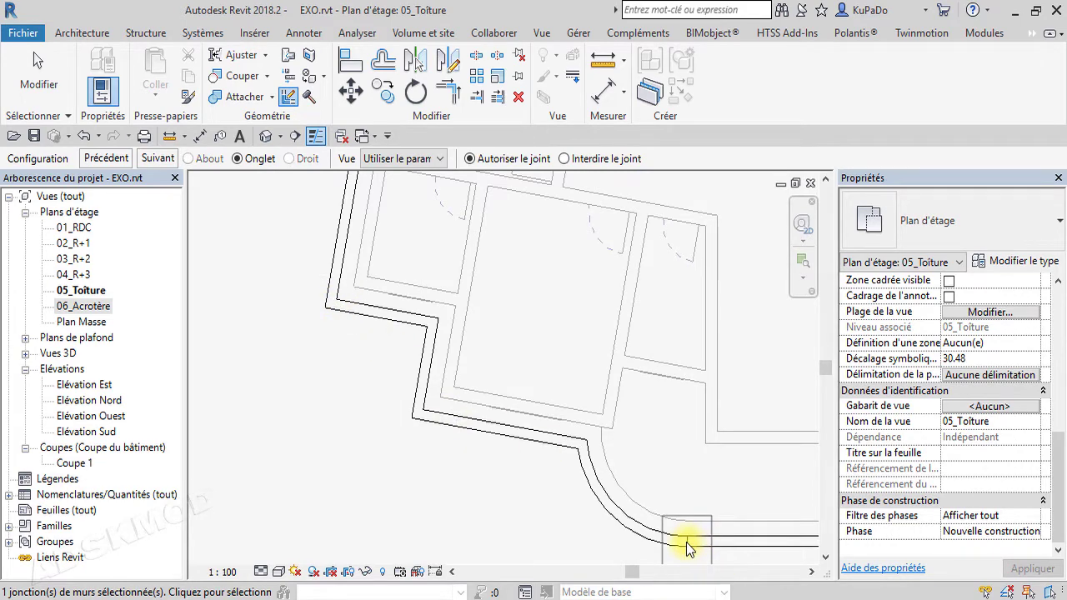
Set the parapet joins at the curved wall's junction with the right wing and at the right wing's lower corner to Onglet.
middle_drag(720, 557, 671, 484)
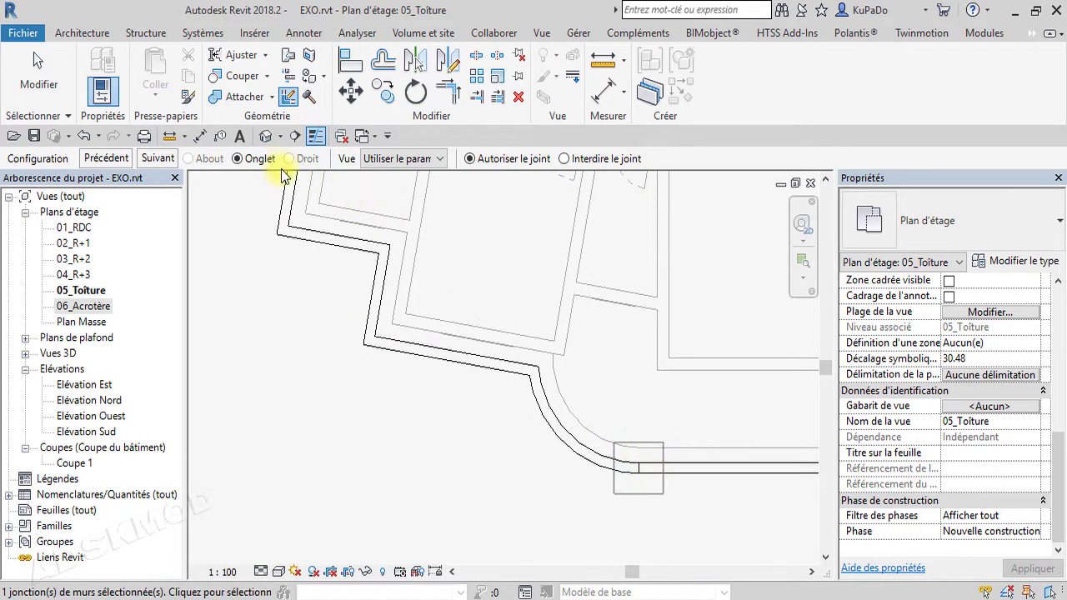
middle_drag(713, 517, 358, 500)
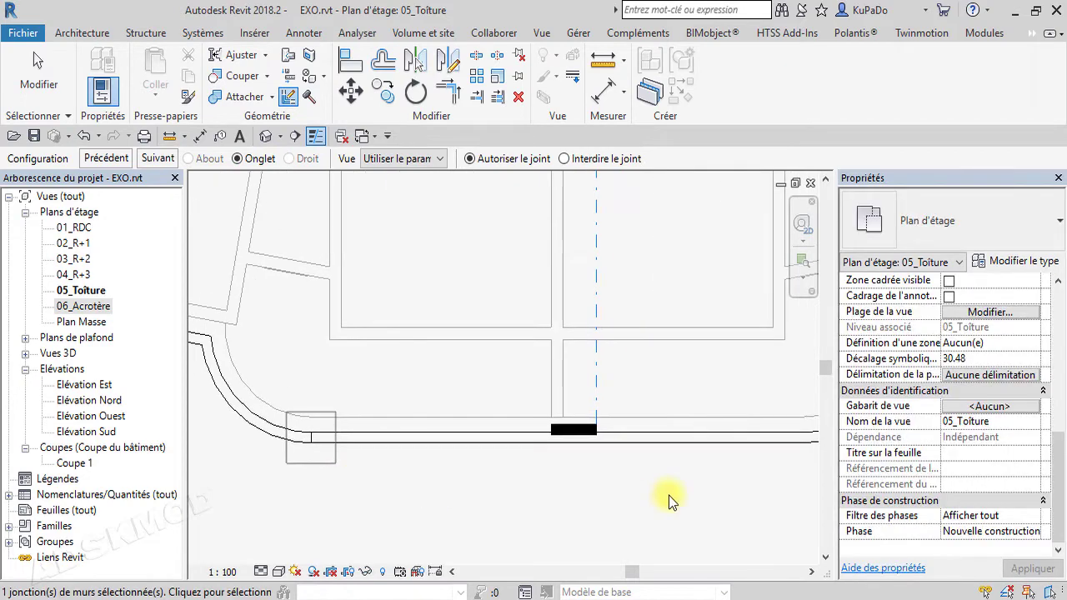
middle_drag(645, 495, 366, 515)
click(596, 357)
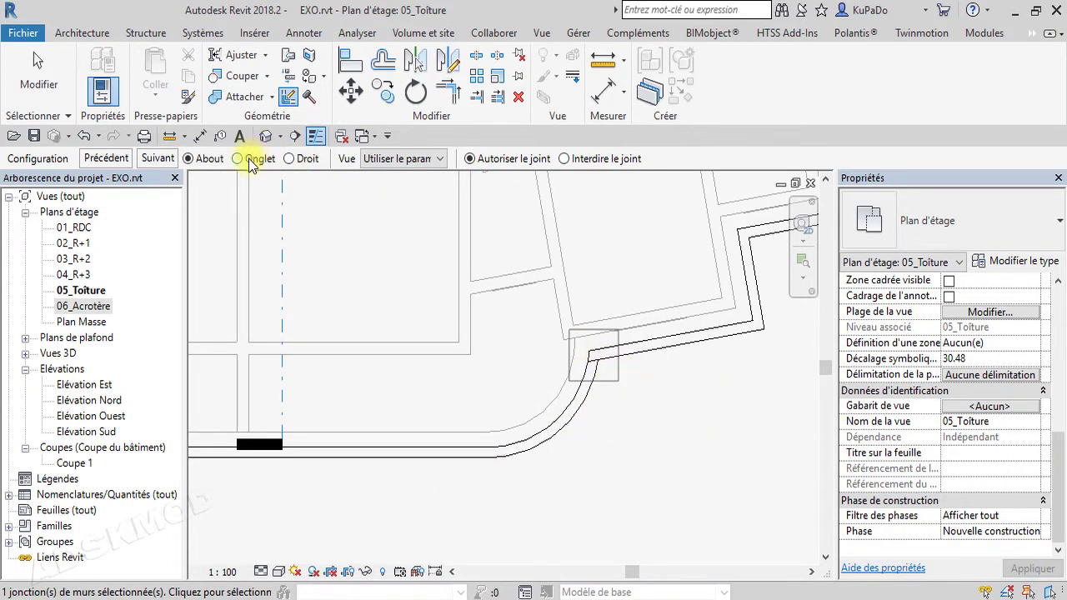
click(755, 323)
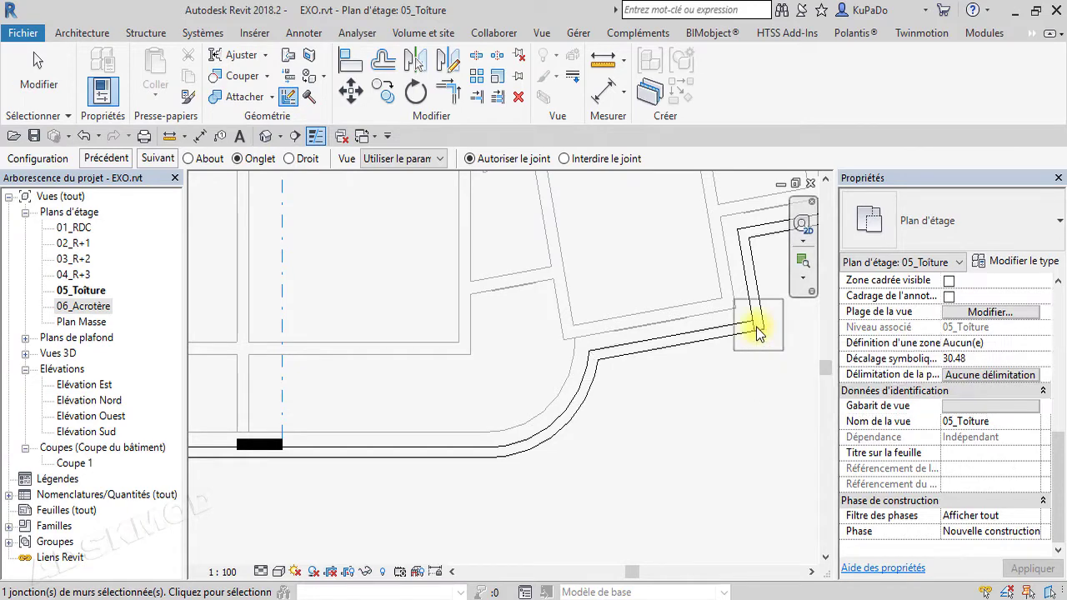
click(240, 160)
Set the right wing's outer step corner, upper outer corner and inner corner against the rear projection to Onglet.
middle_drag(638, 361, 353, 510)
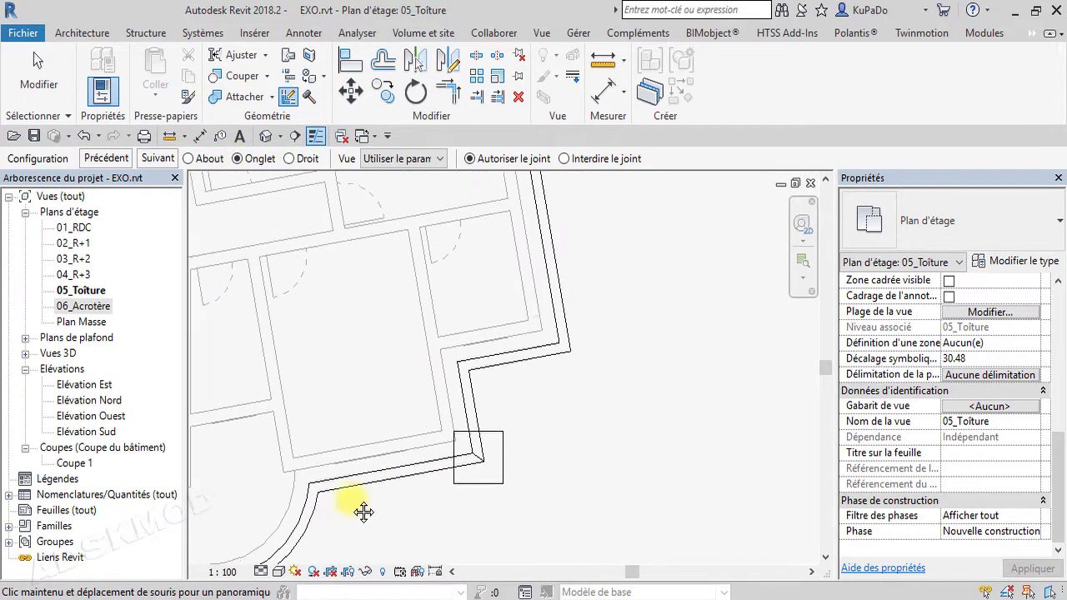
click(560, 354)
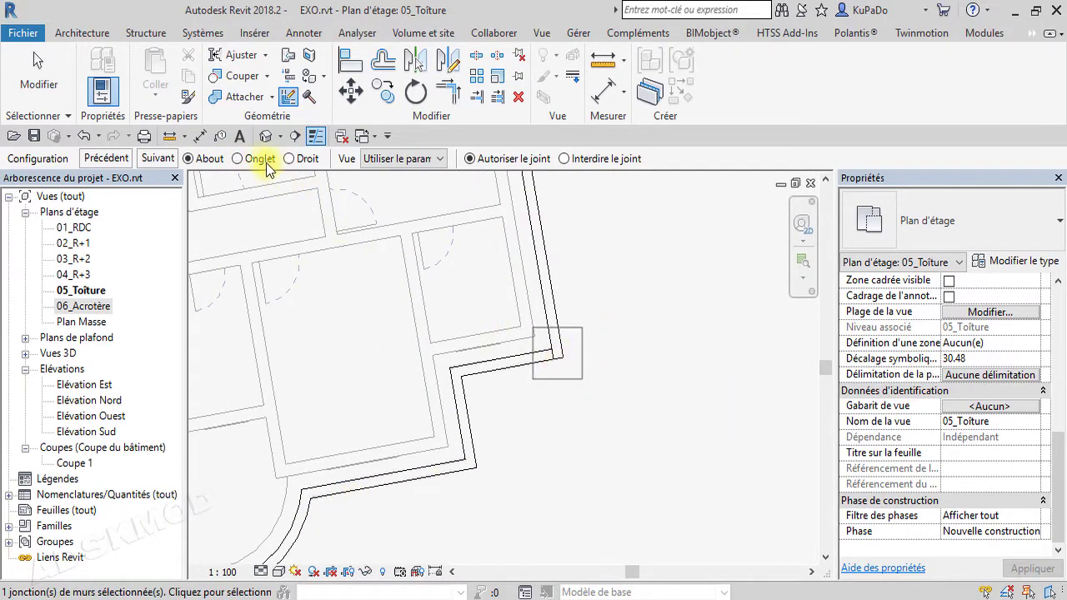
middle_drag(542, 288, 612, 152)
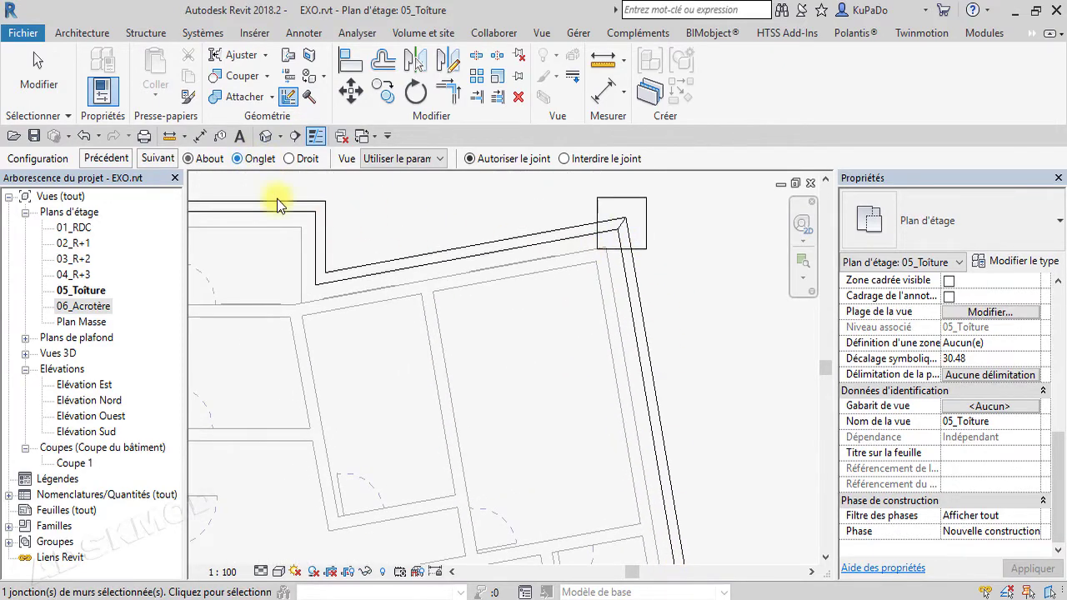
click(323, 273)
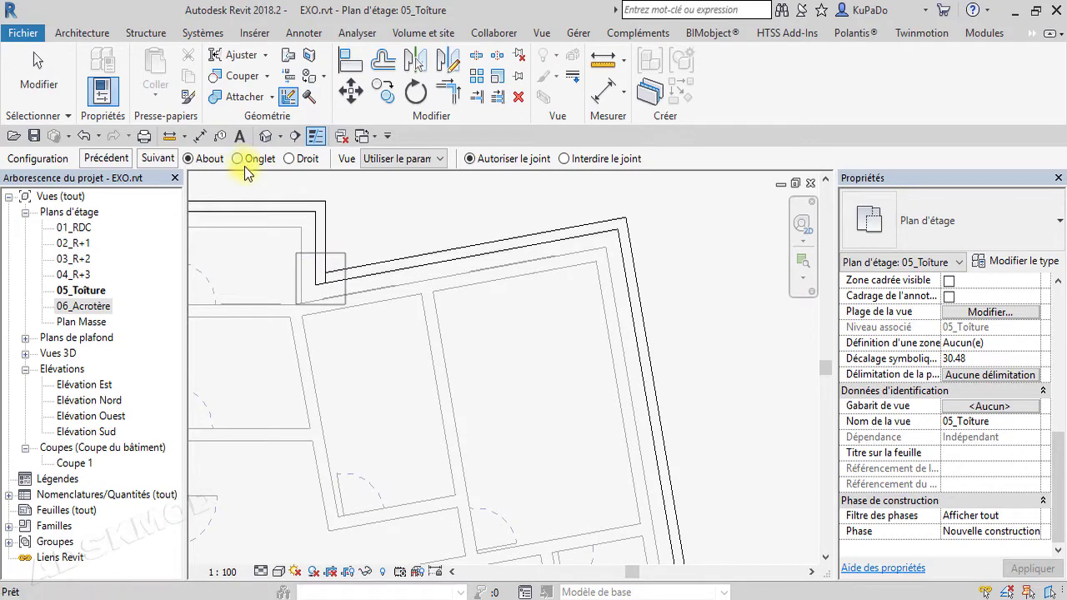
click(239, 160)
Set the parapet joins around the right rear projection and the recess at the section mark to Onglet.
middle_drag(328, 267, 601, 389)
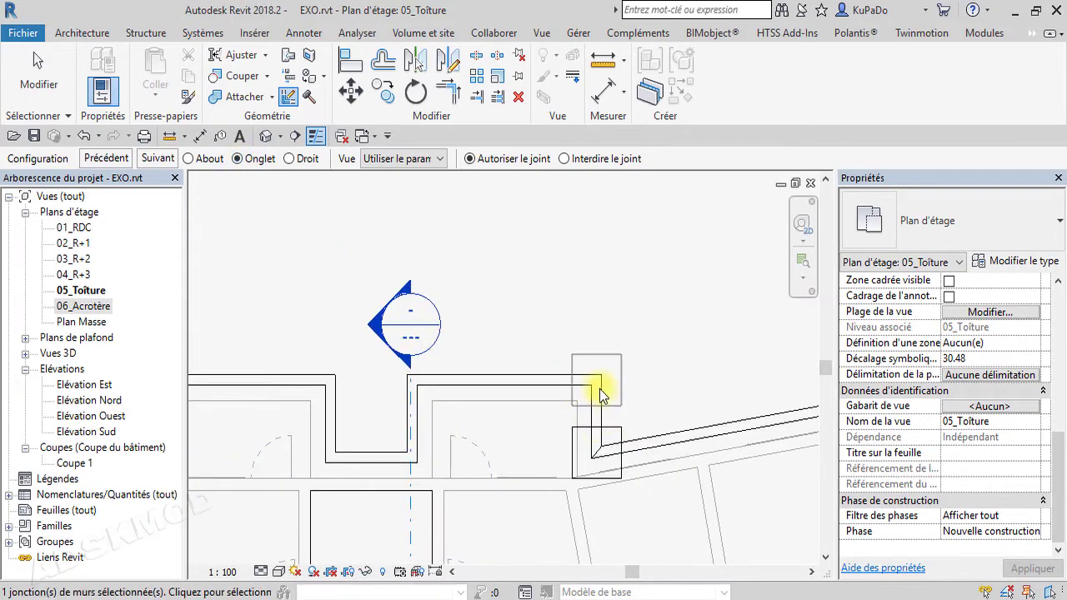
click(599, 388)
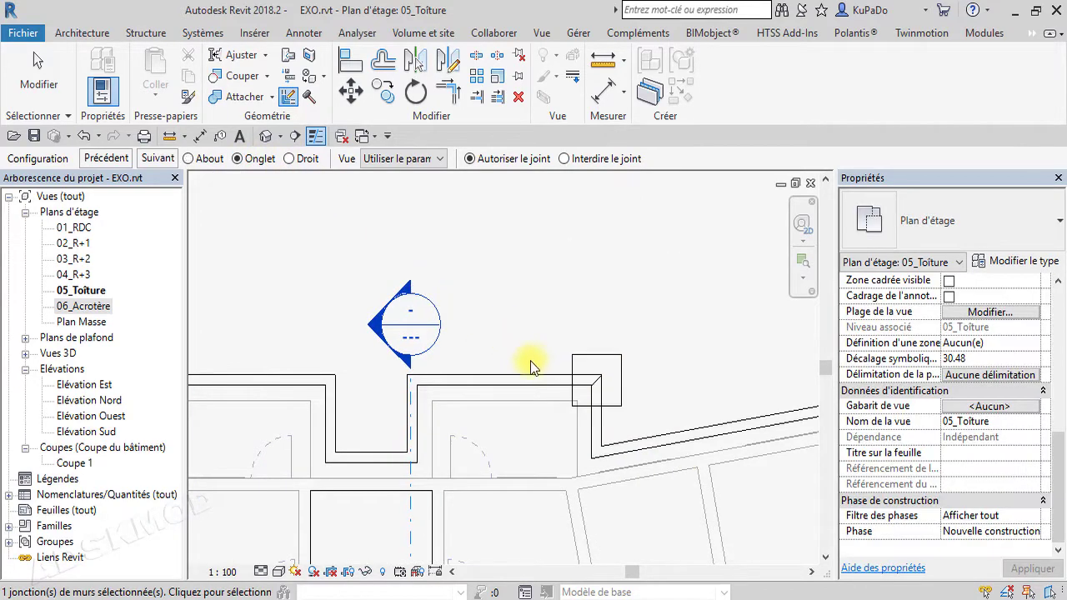
click(420, 388)
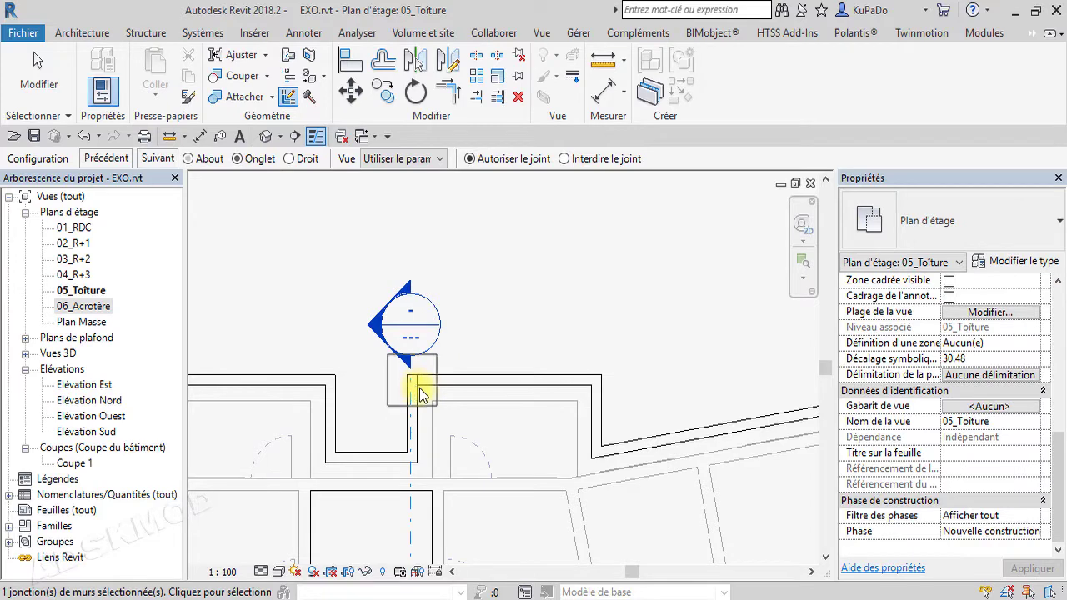
click(238, 158)
click(414, 454)
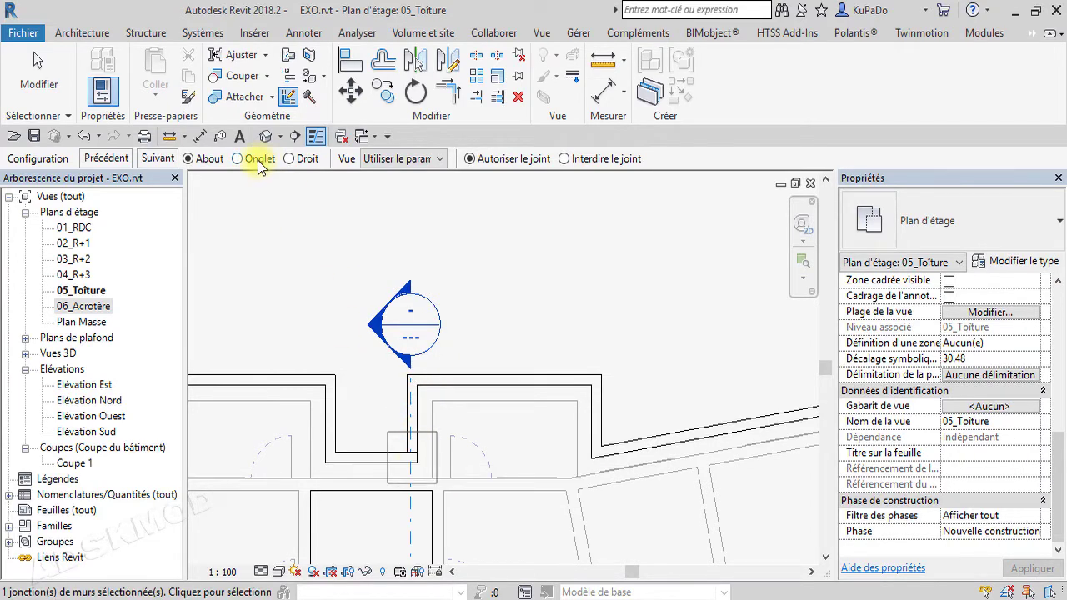
click(336, 460)
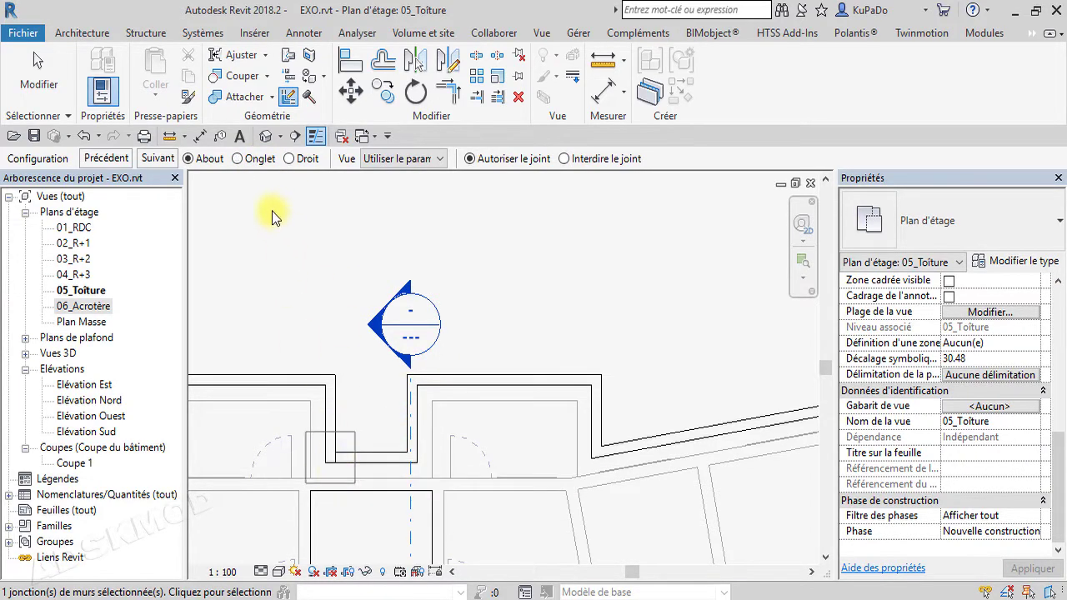
click(330, 378)
click(239, 158)
Set the left rear projection's outer and inner corner joins and the left wing's upper outer corner to Onglet, and end the join editing.
middle_drag(304, 396, 709, 417)
click(545, 399)
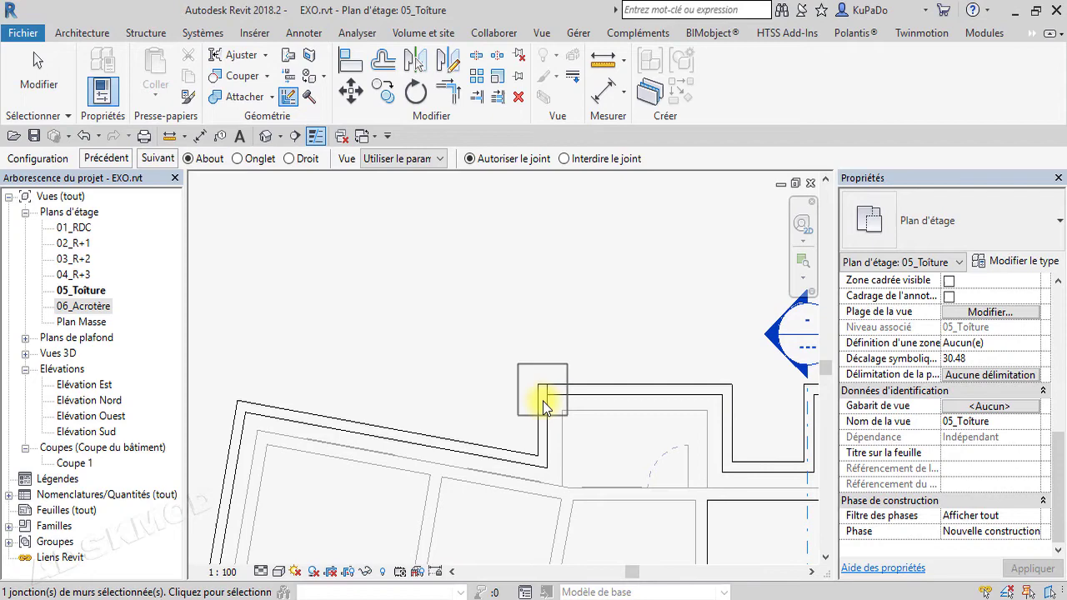
click(250, 162)
click(537, 461)
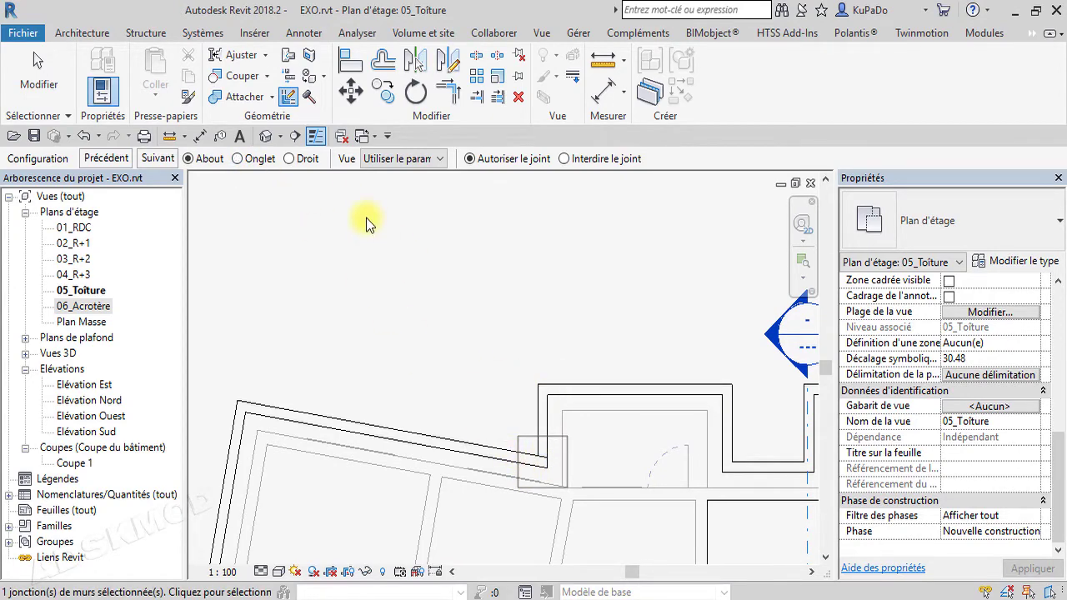
click(241, 158)
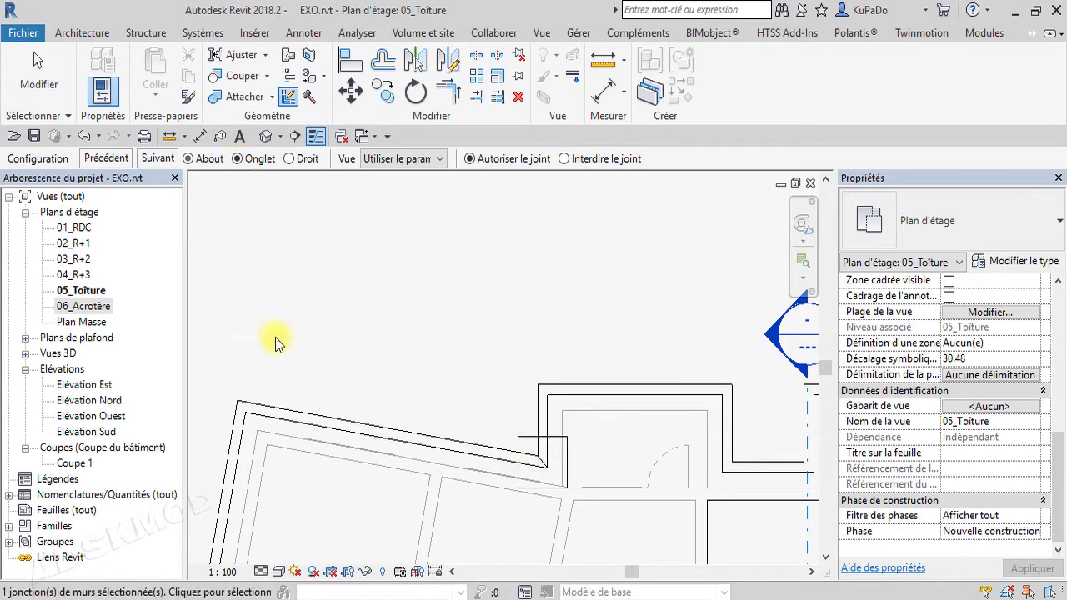
click(245, 419)
click(208, 158)
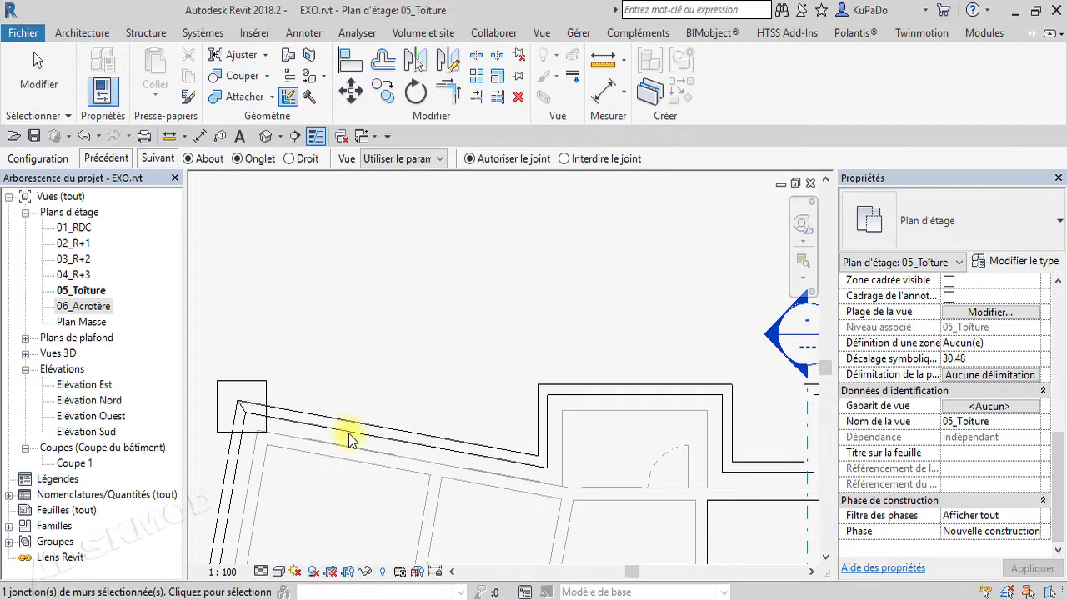
middle_drag(348, 433, 540, 160)
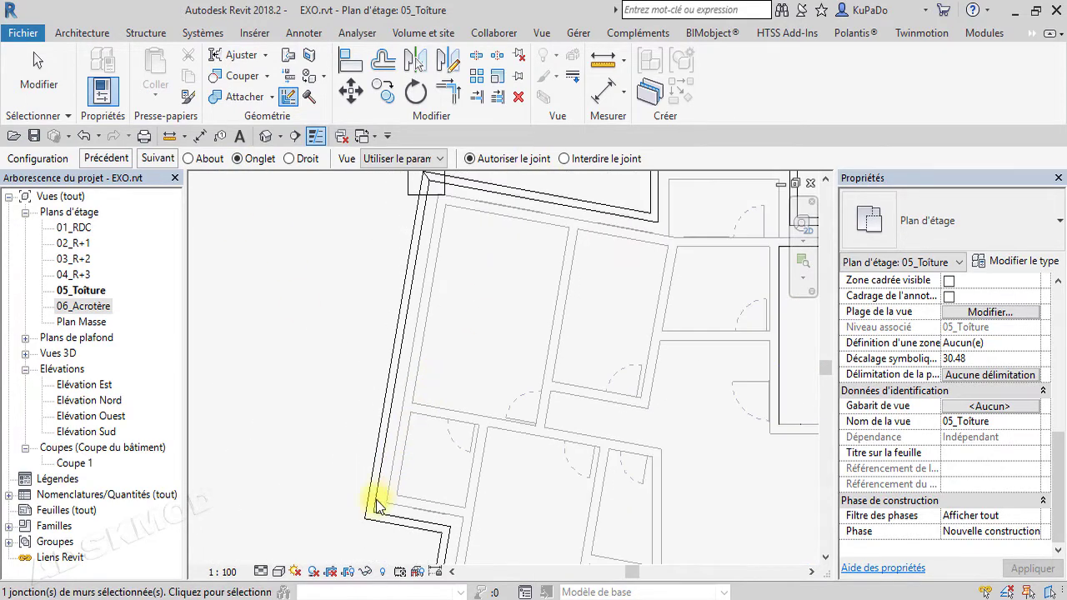
middle_drag(428, 496, 319, 356)
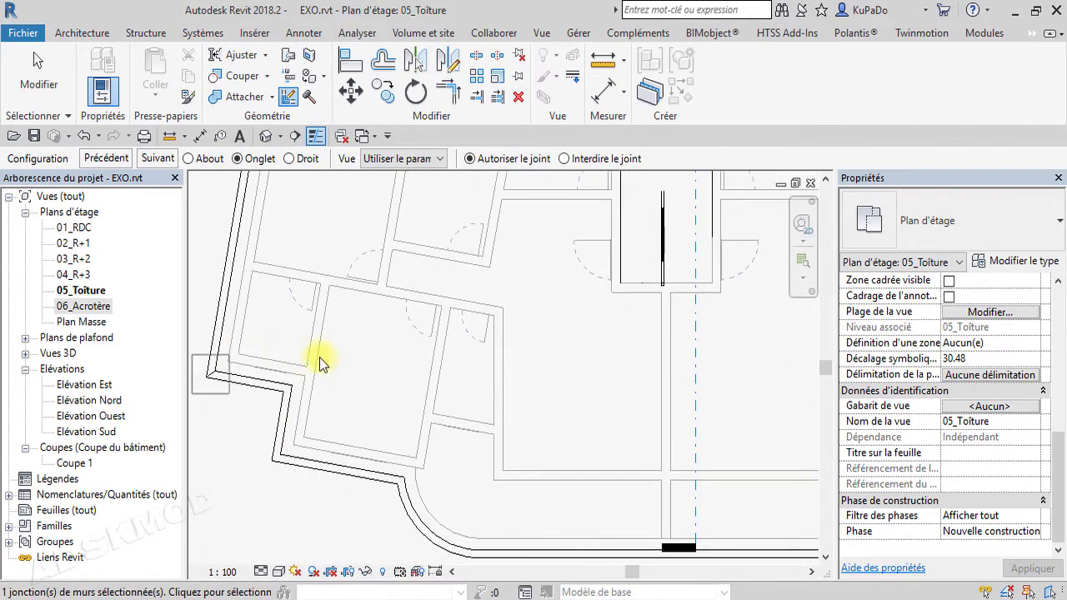
click(70, 88)
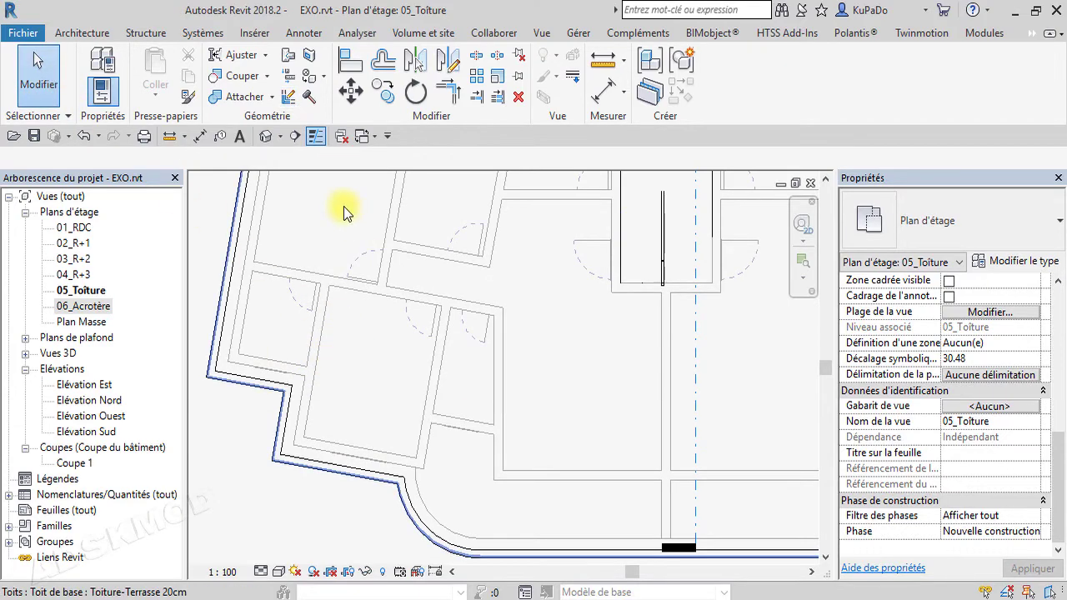
In the default 3D view, set the parapet wall join at the side wing's inner step corner to Onglet.
click(265, 142)
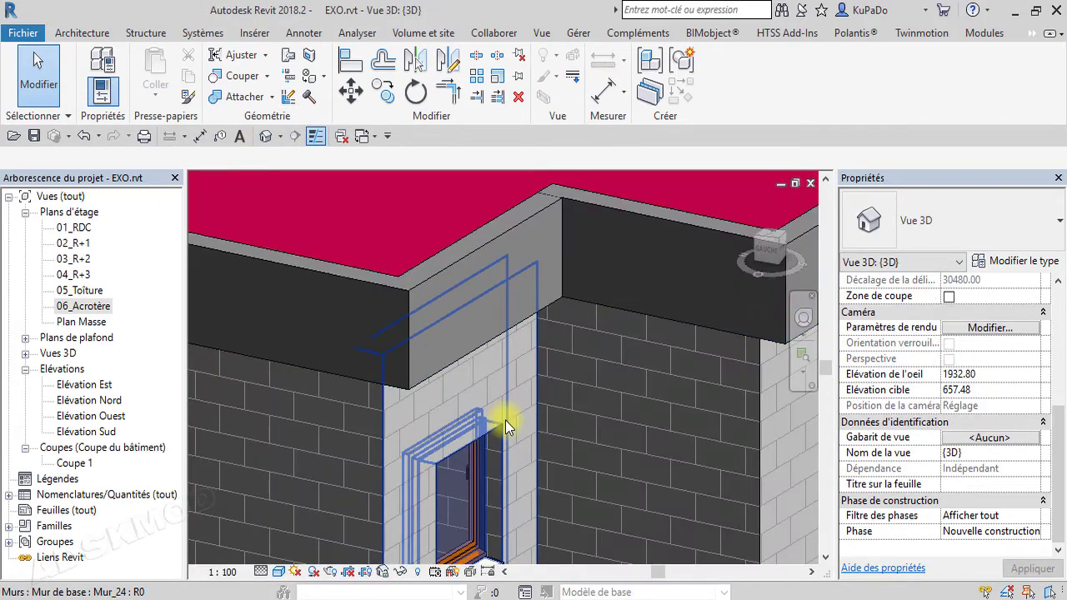
scroll(584, 429, up, 4)
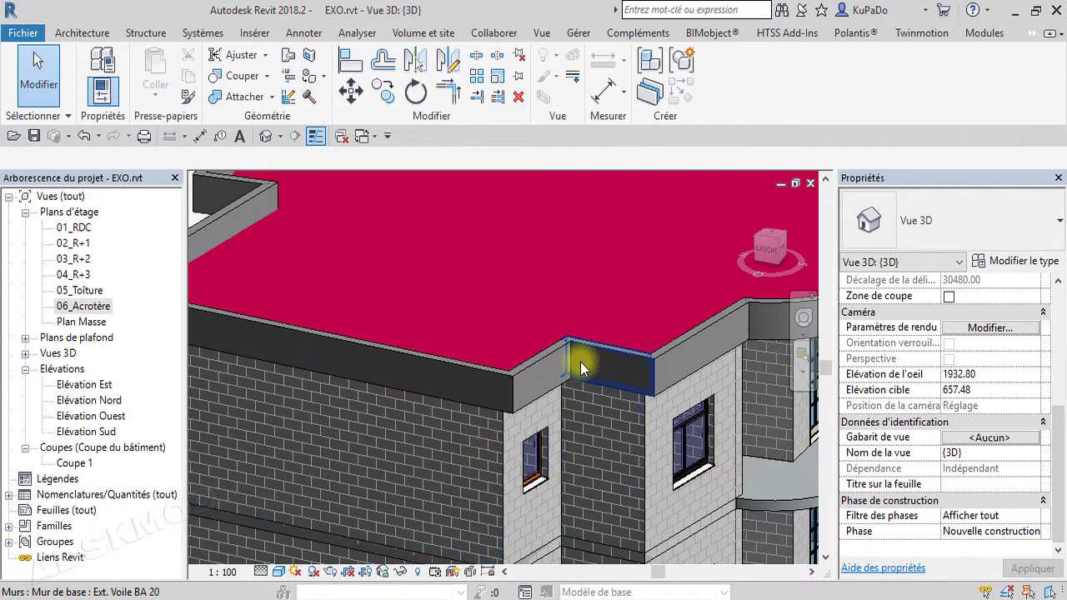
click(286, 97)
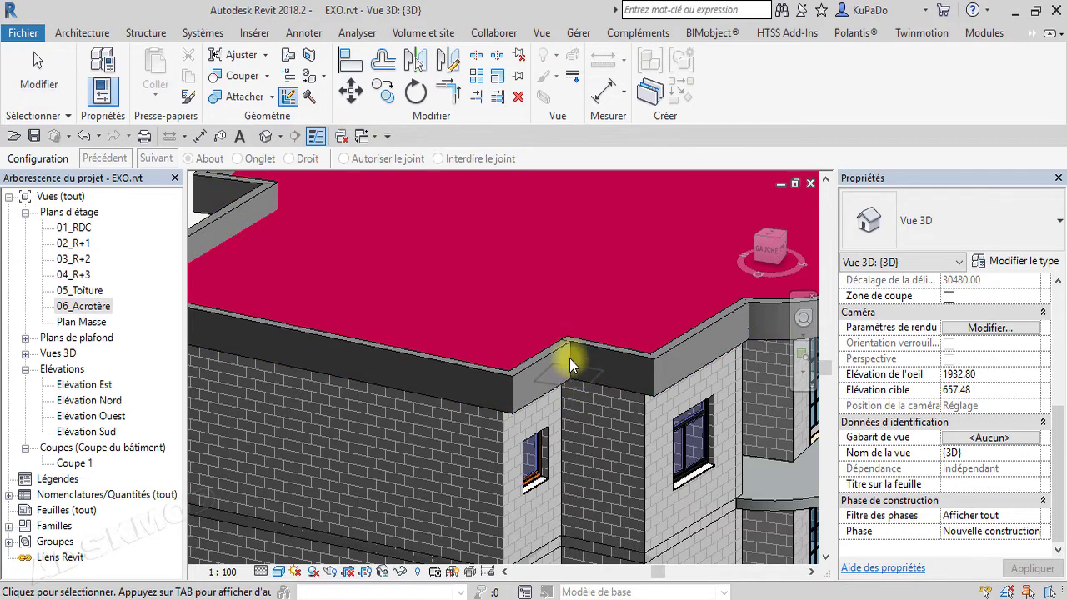
click(570, 344)
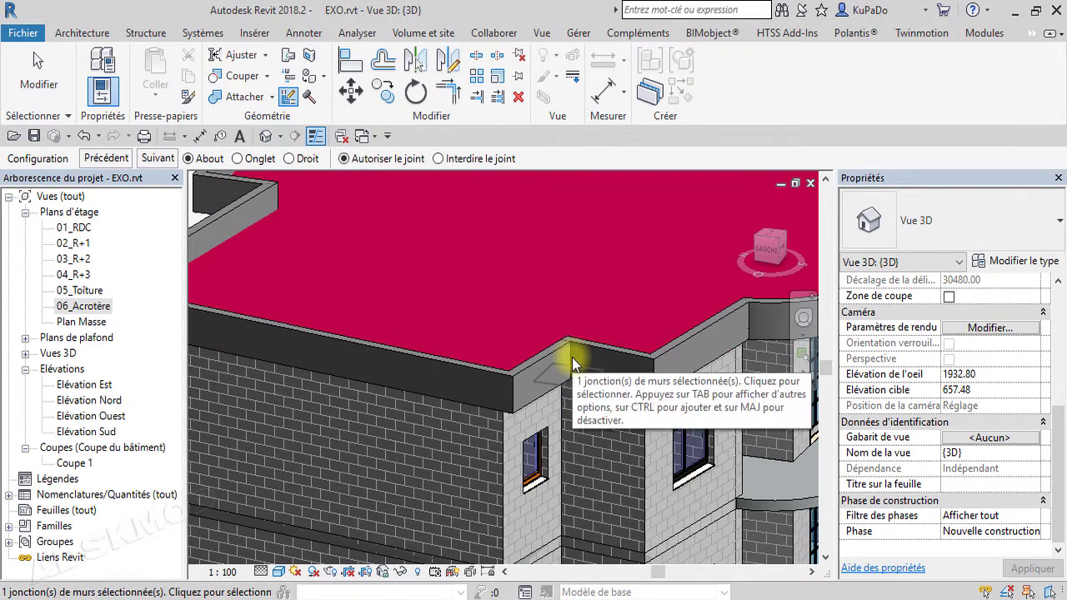
click(252, 160)
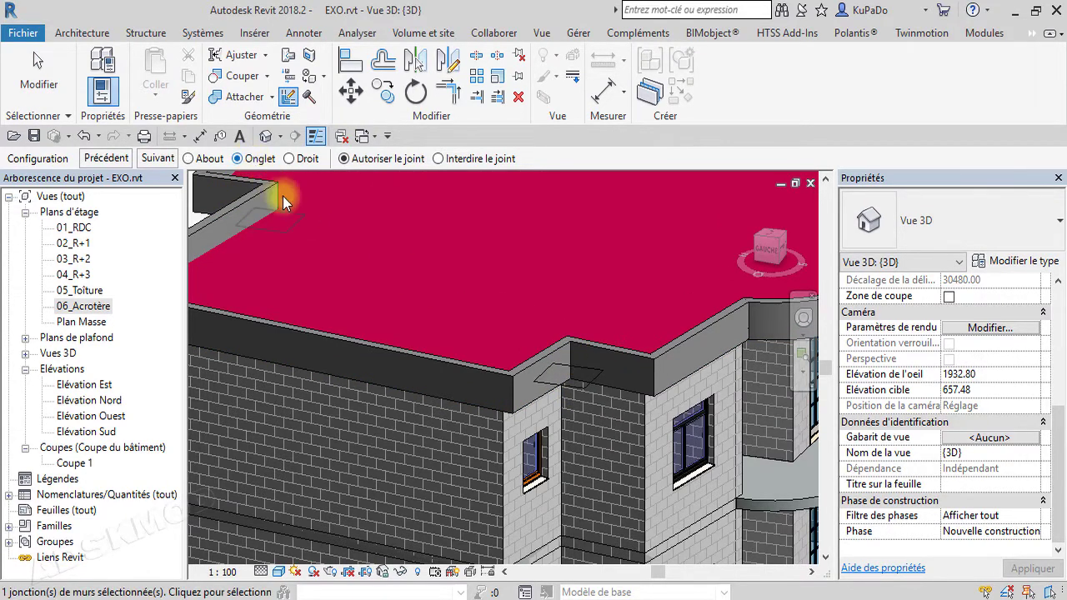
click(38, 80)
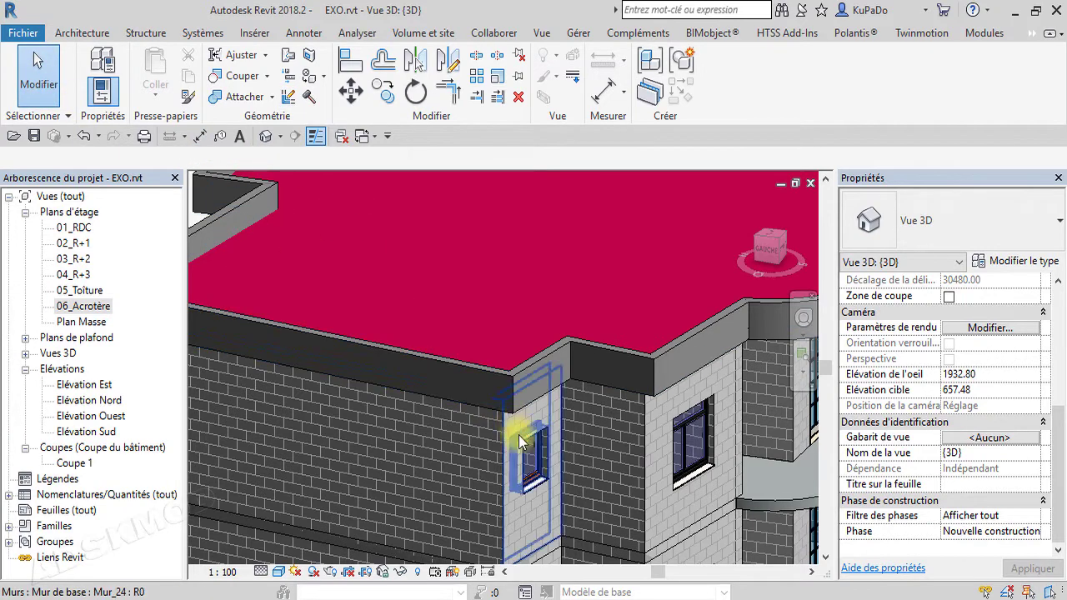
Examine the flat roof and its parapet all around the building in the 3D view.
mouse_move(450, 474)
shift+middle_down()
mouse_move(508, 493)
mouse_move(436, 489)
shift+middle_up()
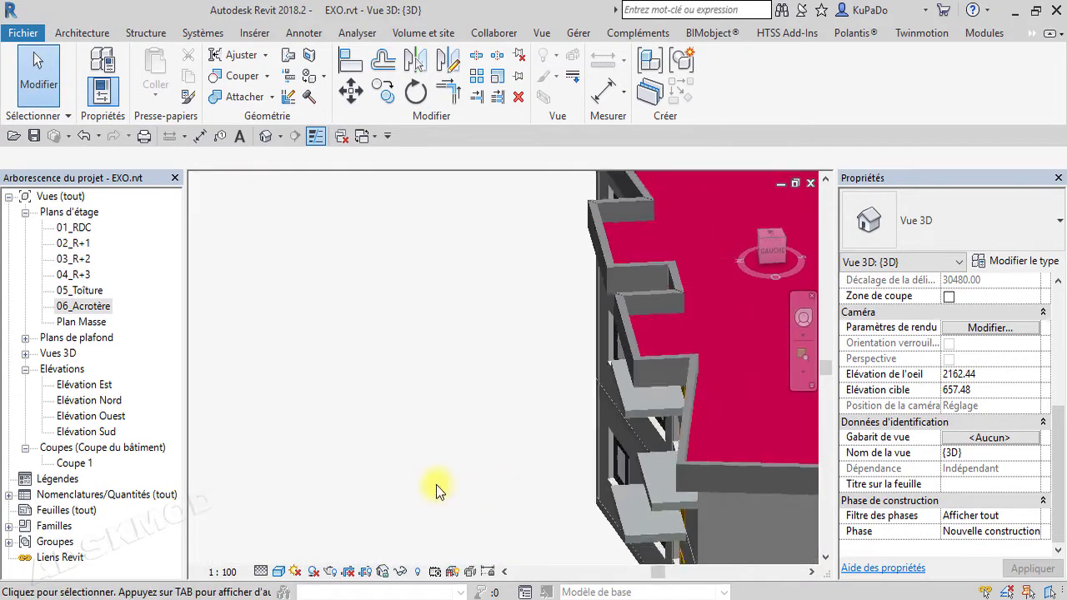
middle_drag(587, 538, 187, 410)
scroll(388, 464, down, 2)
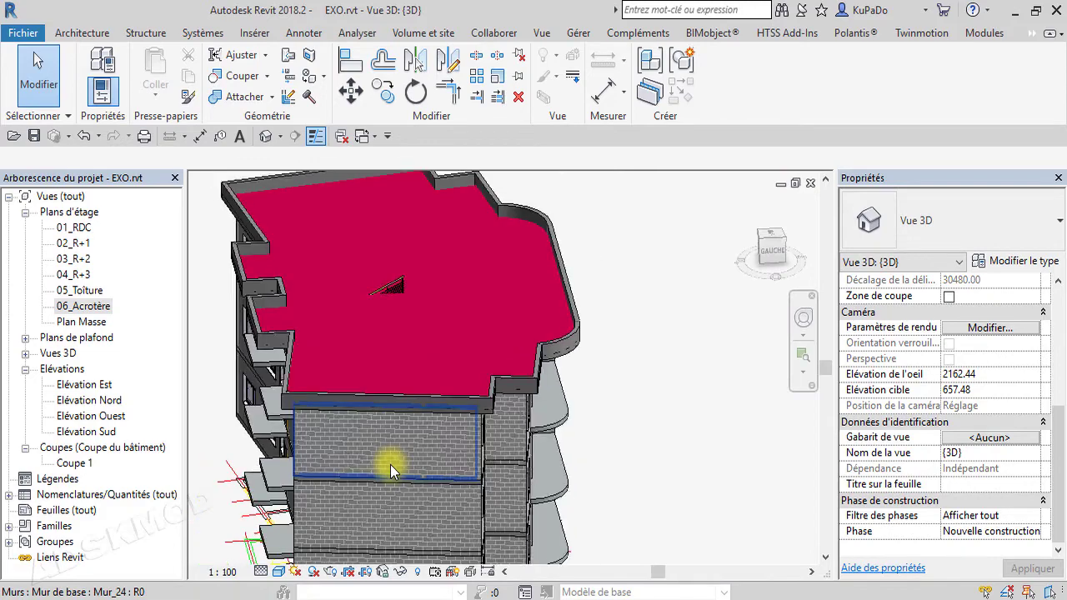
shift+middle_drag(390, 465, 746, 496)
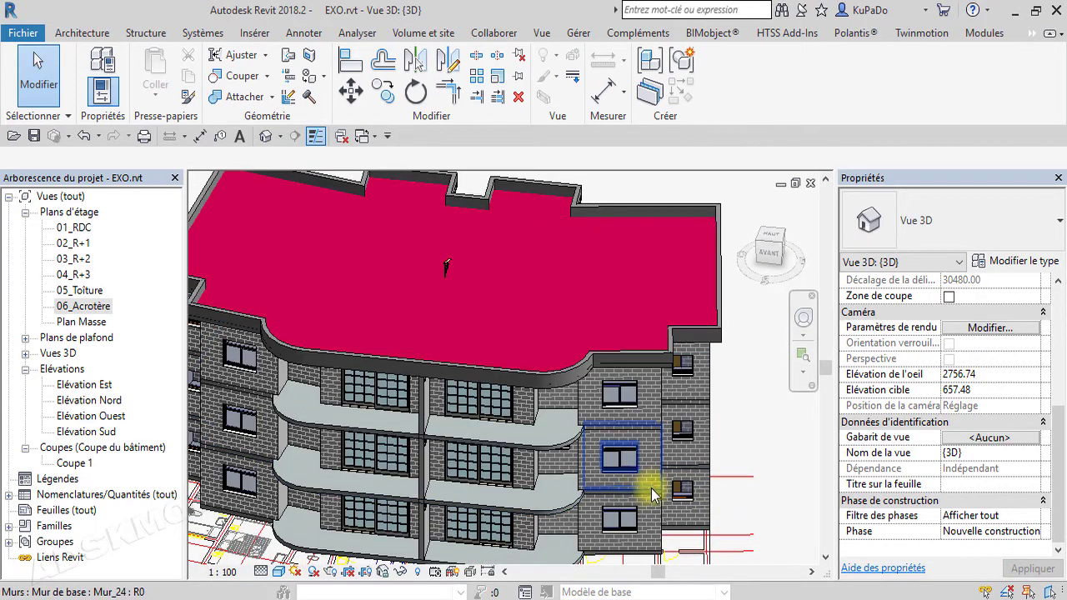
middle_drag(633, 477, 705, 494)
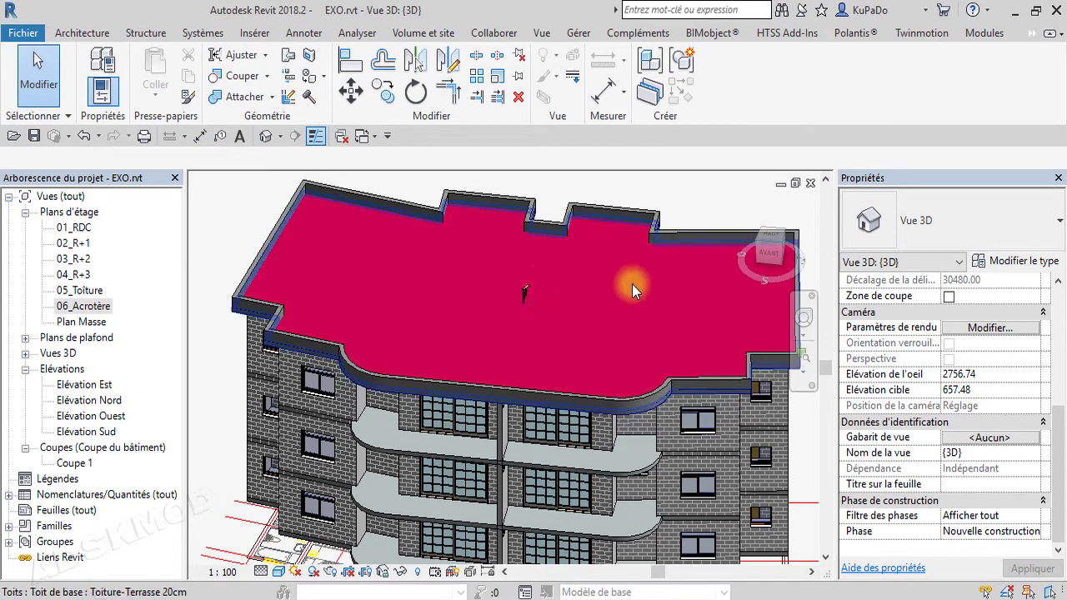
Close the 3D view and delete the 06_Acrotère floor plan from the project.
click(810, 183)
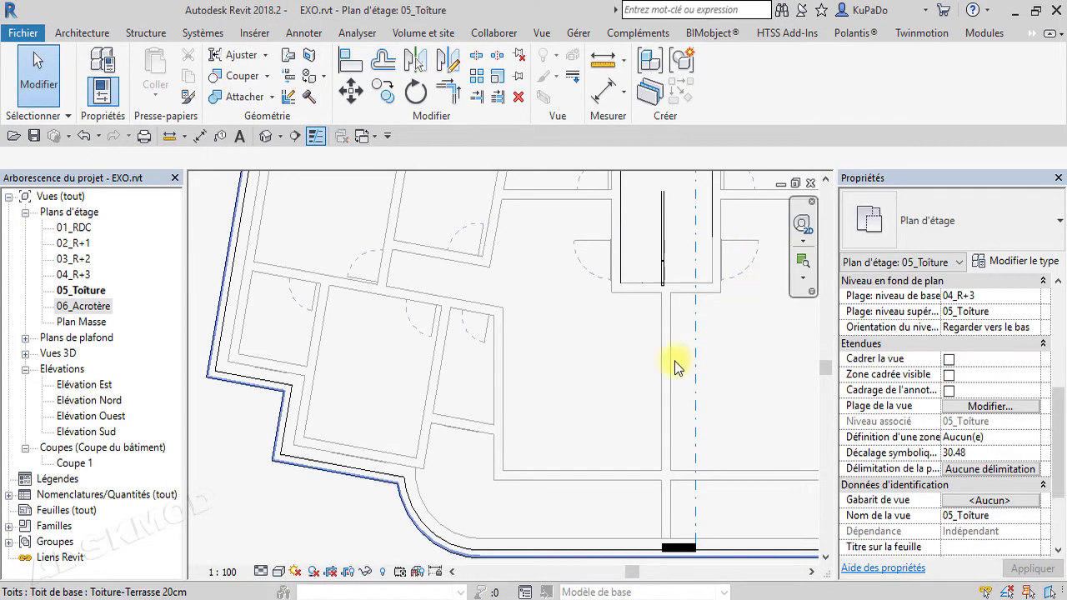
right_click(87, 313)
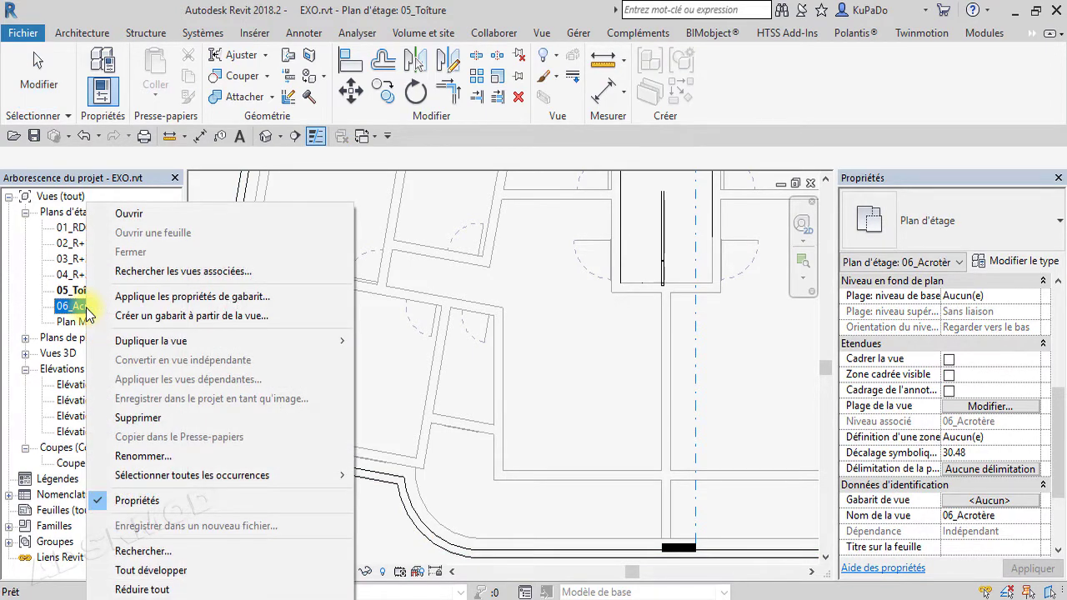
click(137, 418)
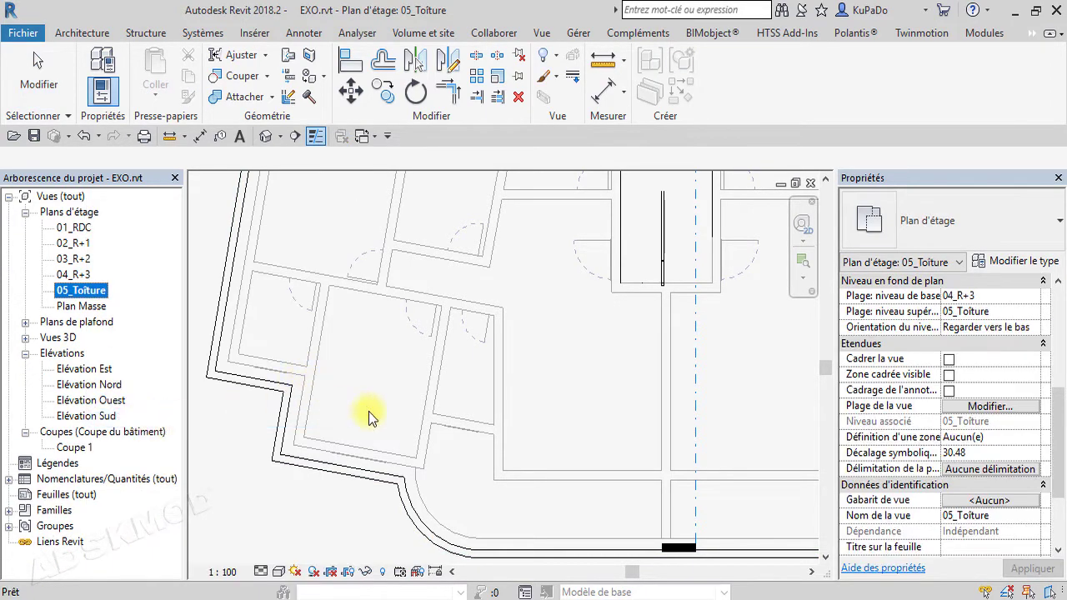
Edit the flat roof's footprint to add a rectangular opening along the stairwell's inner wall faces, and finish the sketch.
scroll(369, 411, down, 5)
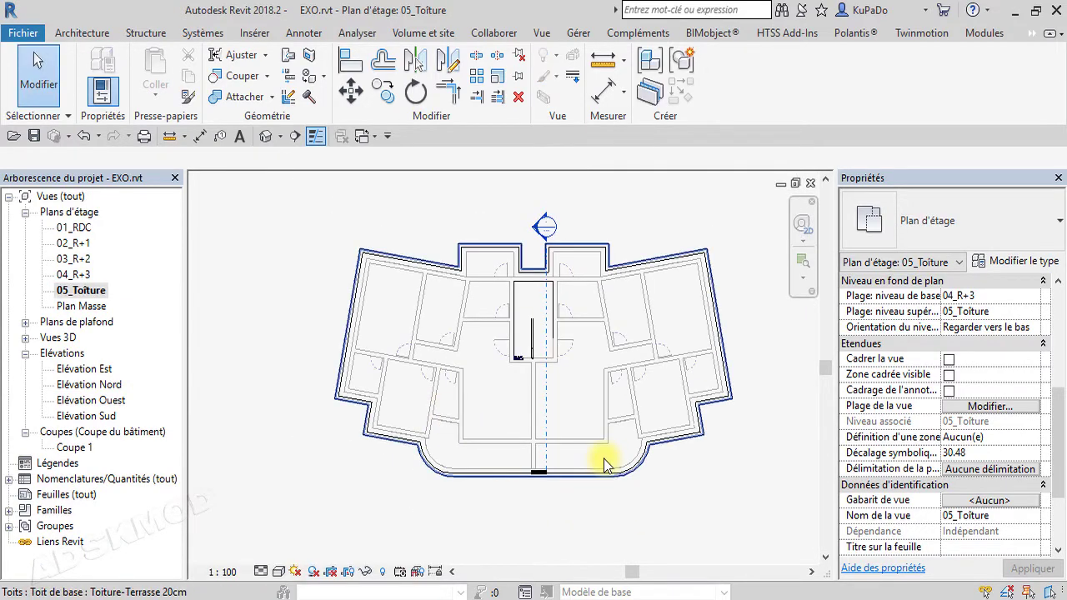
scroll(556, 347, up, 3)
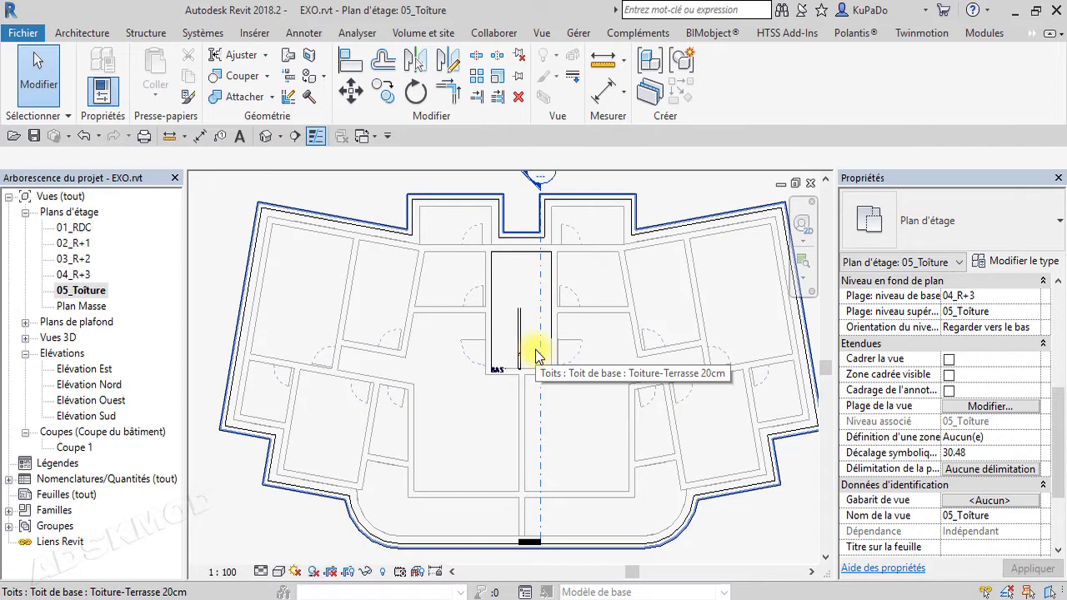
click(666, 318)
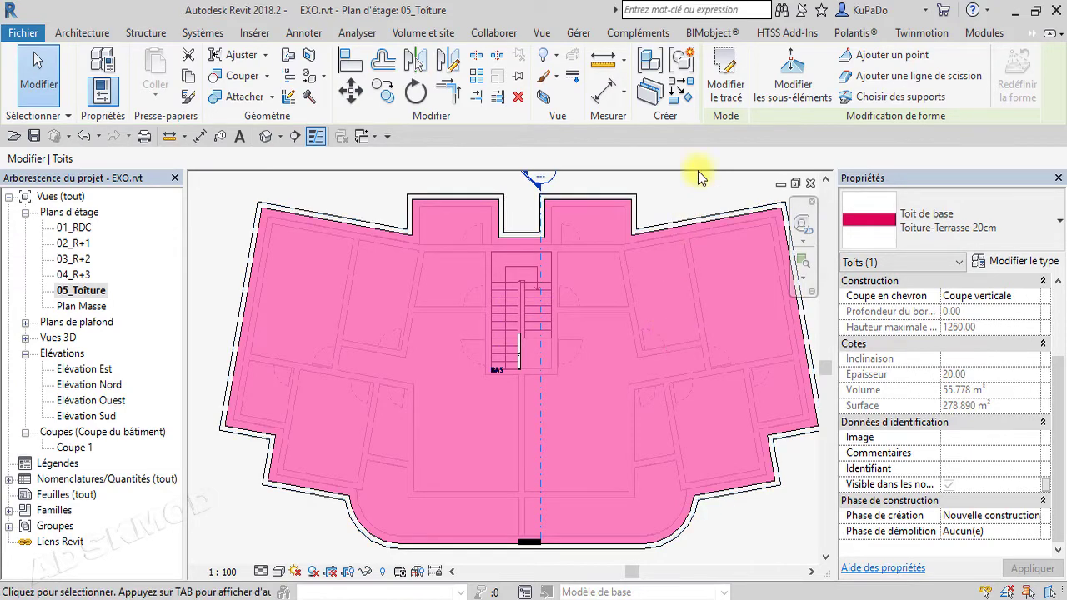
click(725, 89)
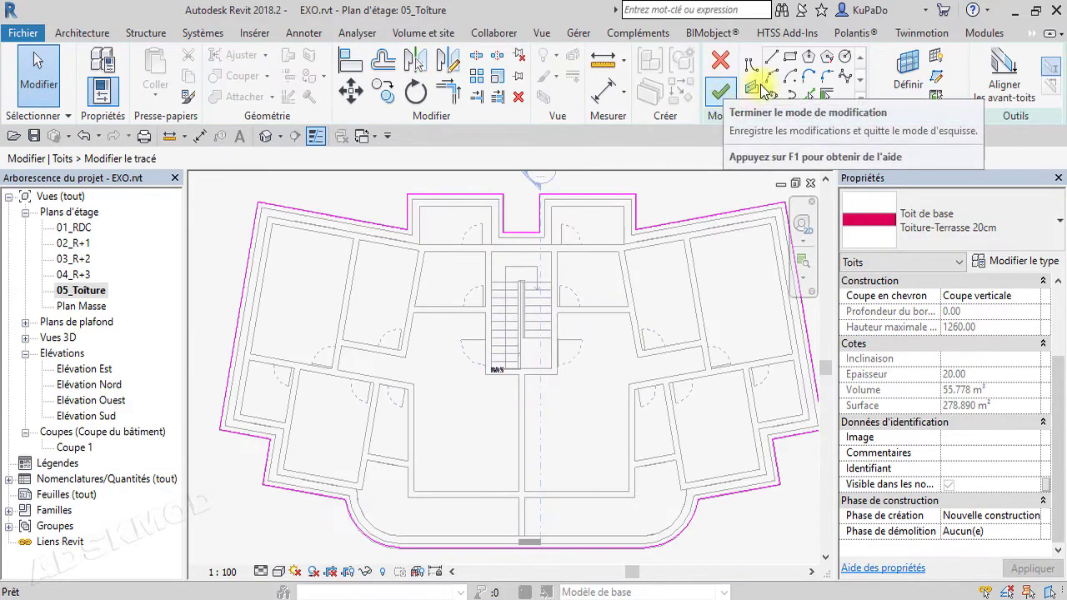
scroll(482, 275, up, 2)
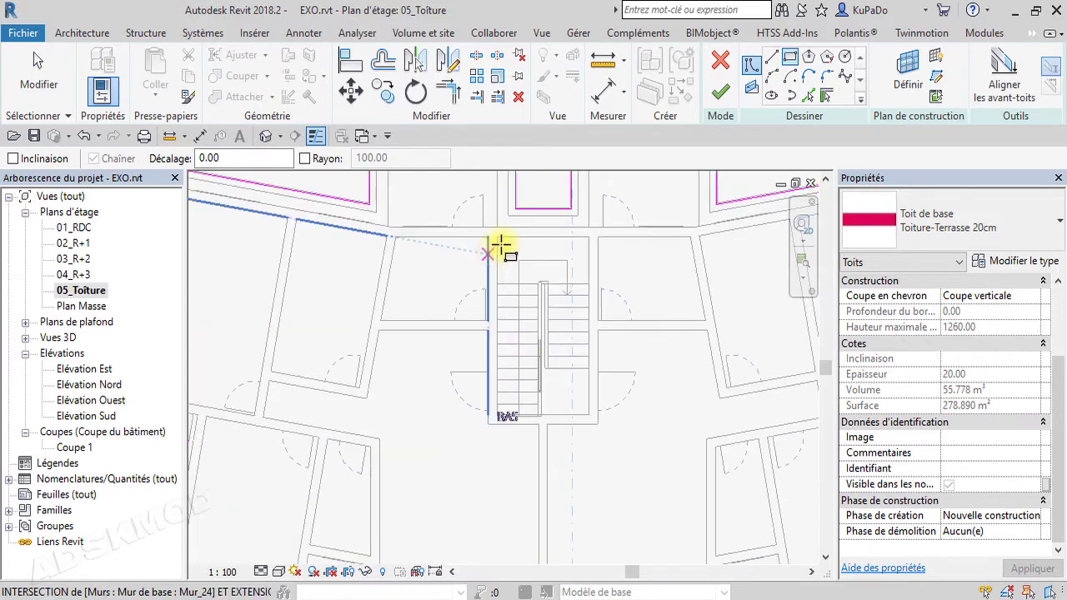
click(498, 238)
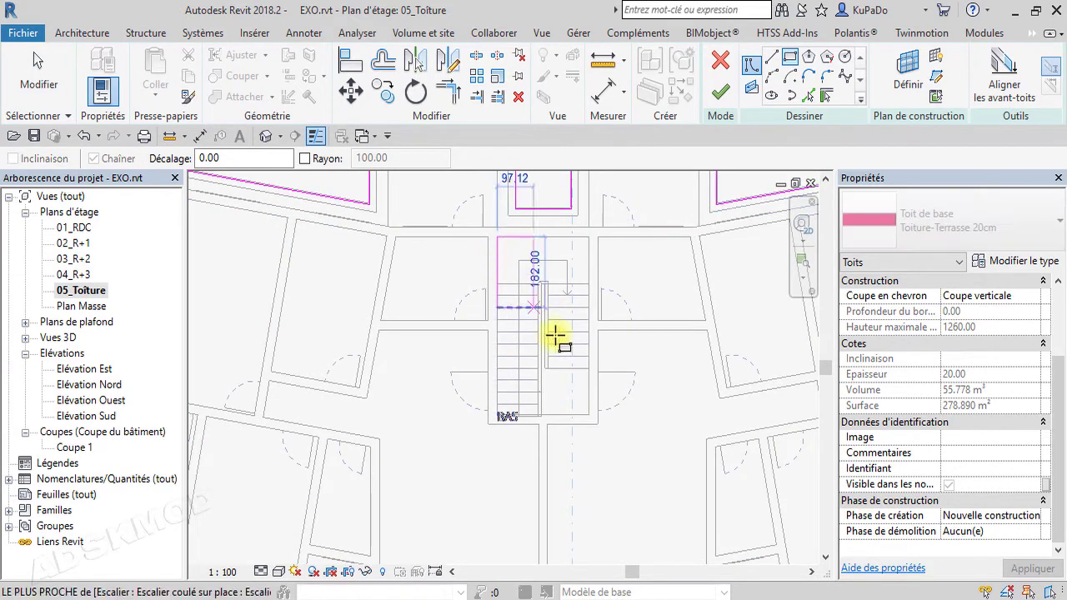
click(586, 414)
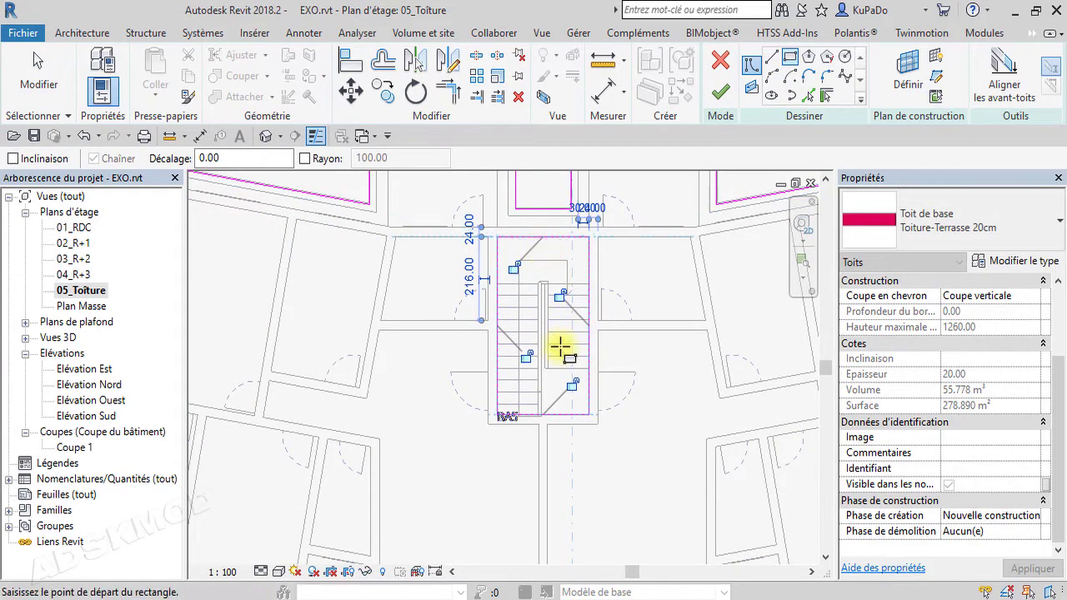
scroll(565, 355, down, 2)
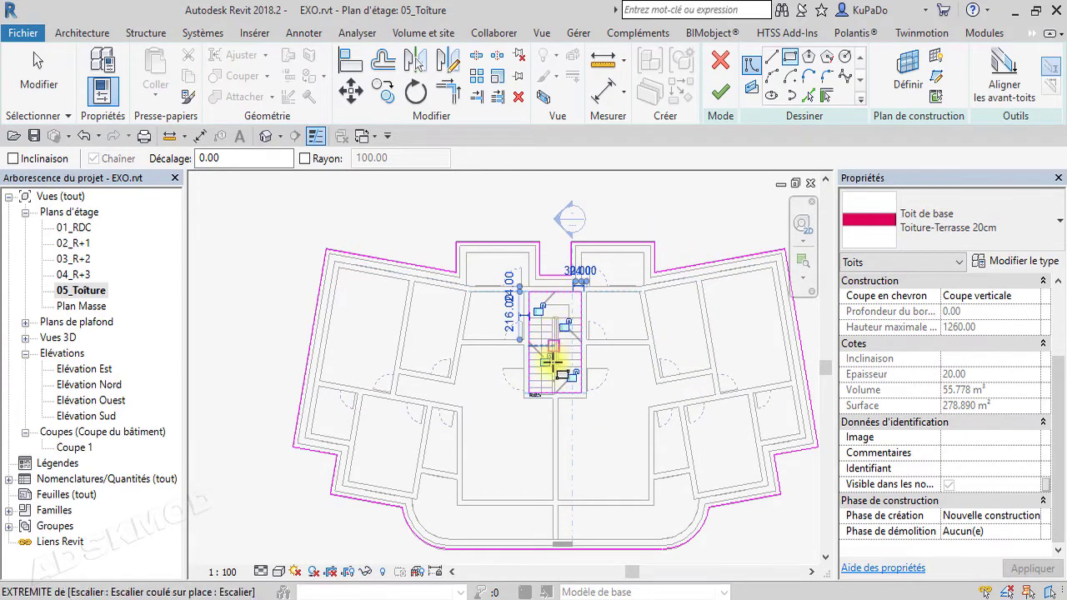
click(721, 100)
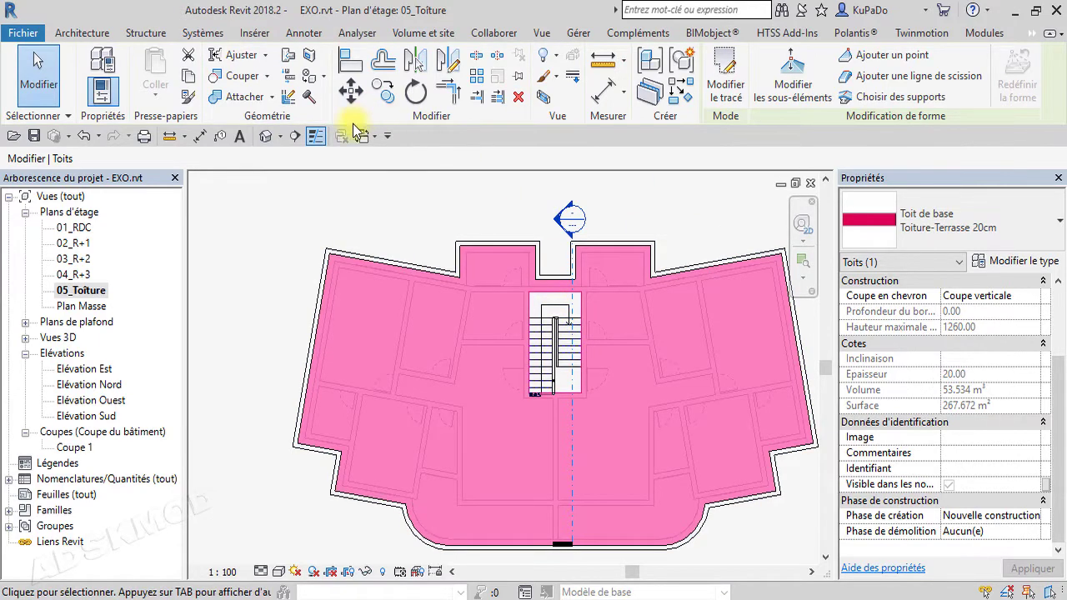
Examine the roof opening above the stairwell in the default 3D view.
click(263, 140)
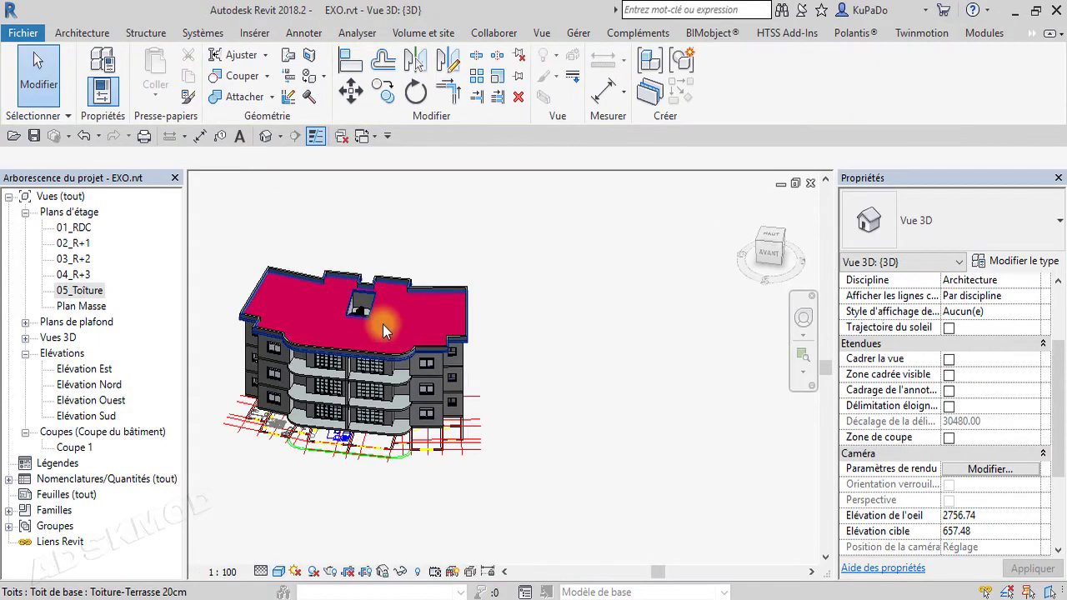
scroll(356, 310, up, 5)
scroll(347, 313, up, 1)
middle_drag(422, 288, 578, 193)
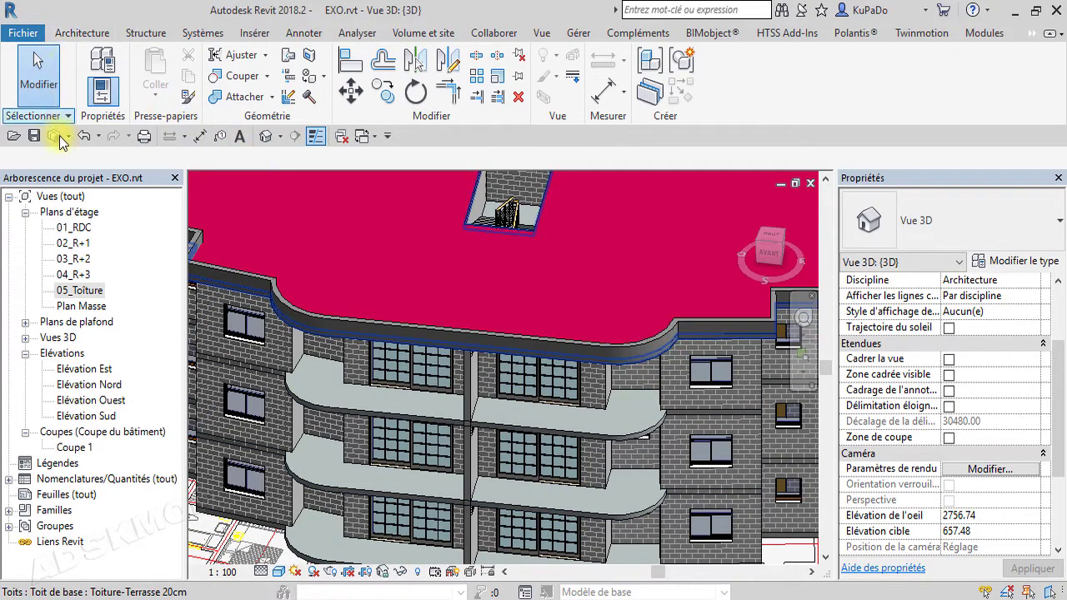
Undo the stairwell opening made in the roof's footprint.
click(85, 138)
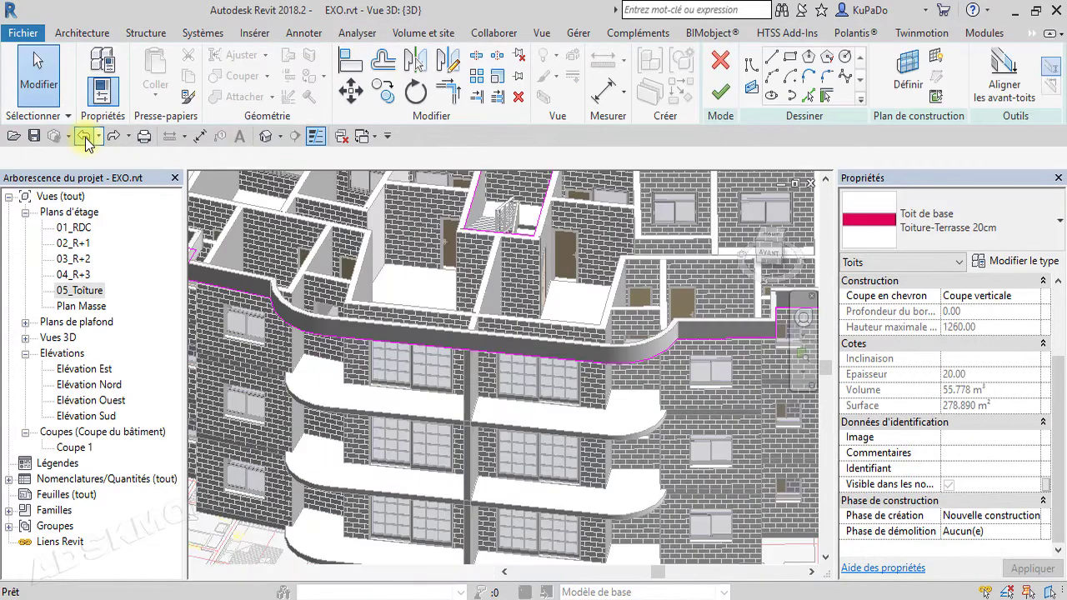
click(86, 138)
click(85, 138)
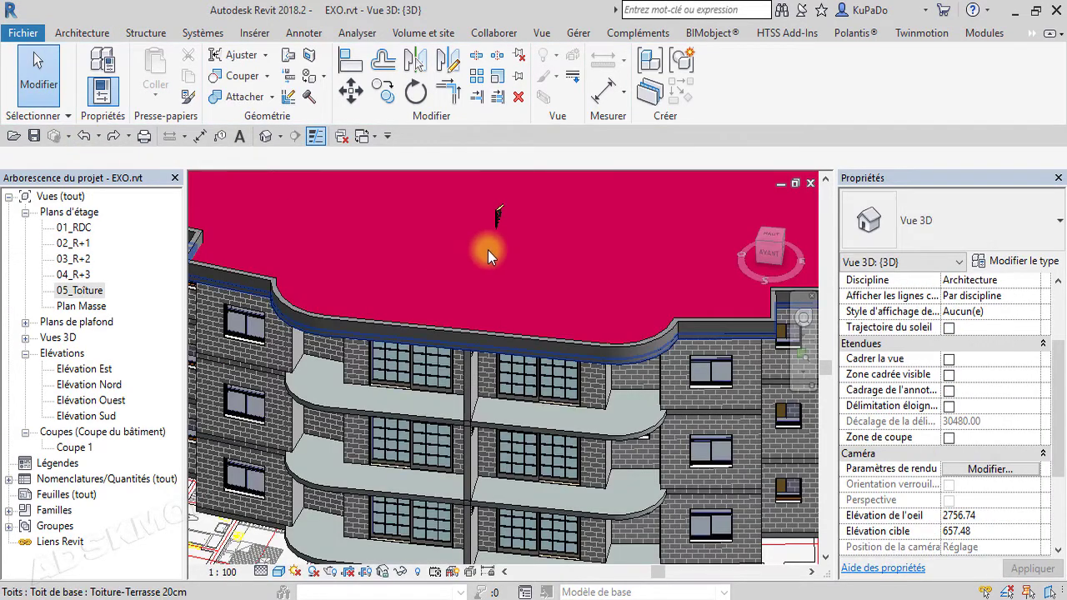
Orient the 3D view to the top (Haut) and set its visual style to Image filaire, framing the stairwell.
scroll(590, 329, down, 4)
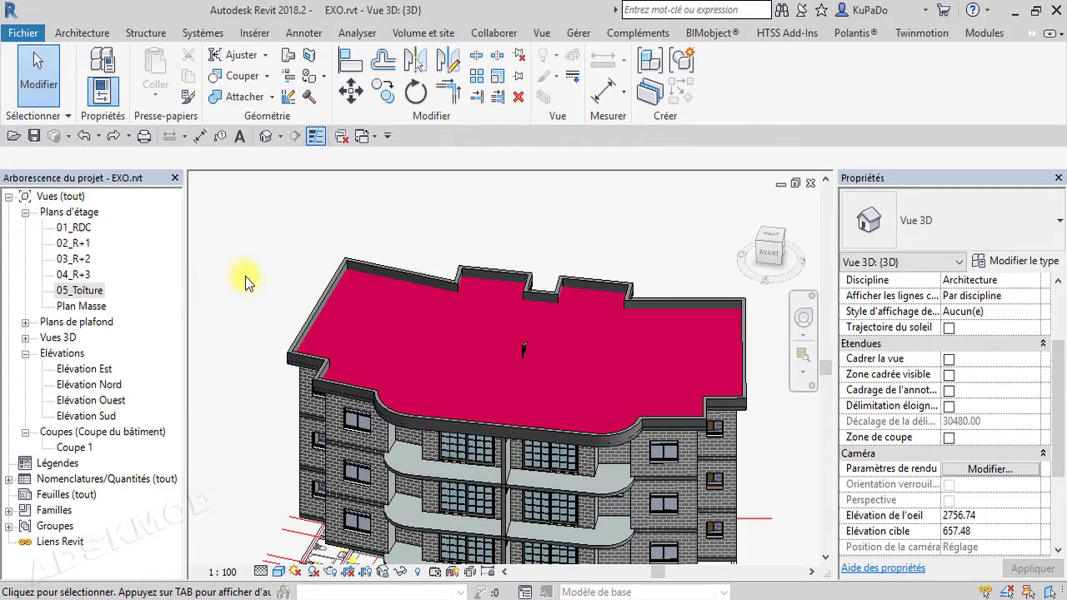
click(768, 237)
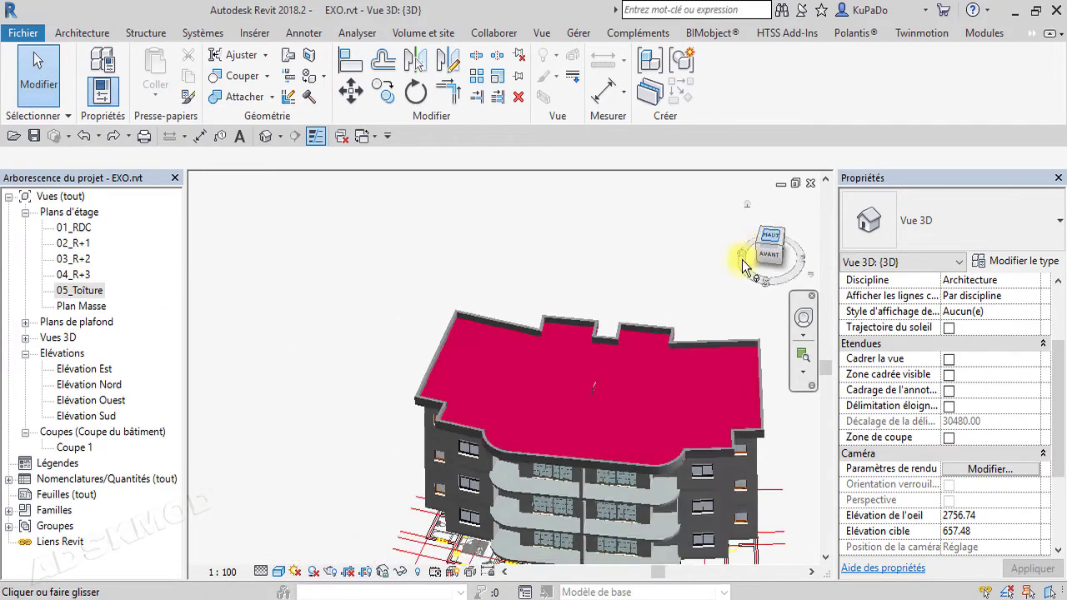
scroll(583, 395, up, 3)
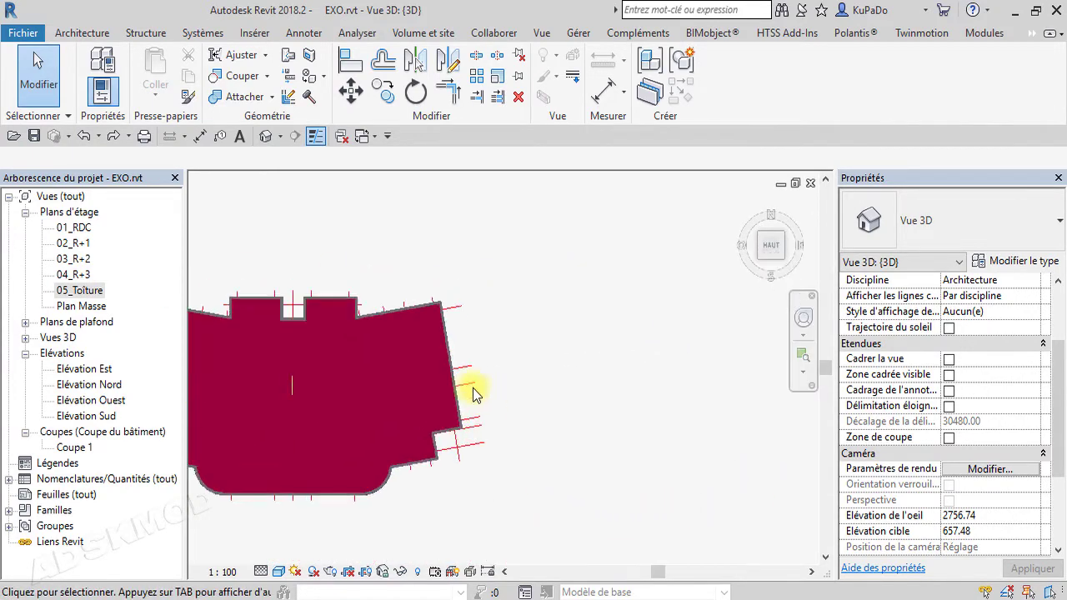
middle_drag(365, 356, 612, 373)
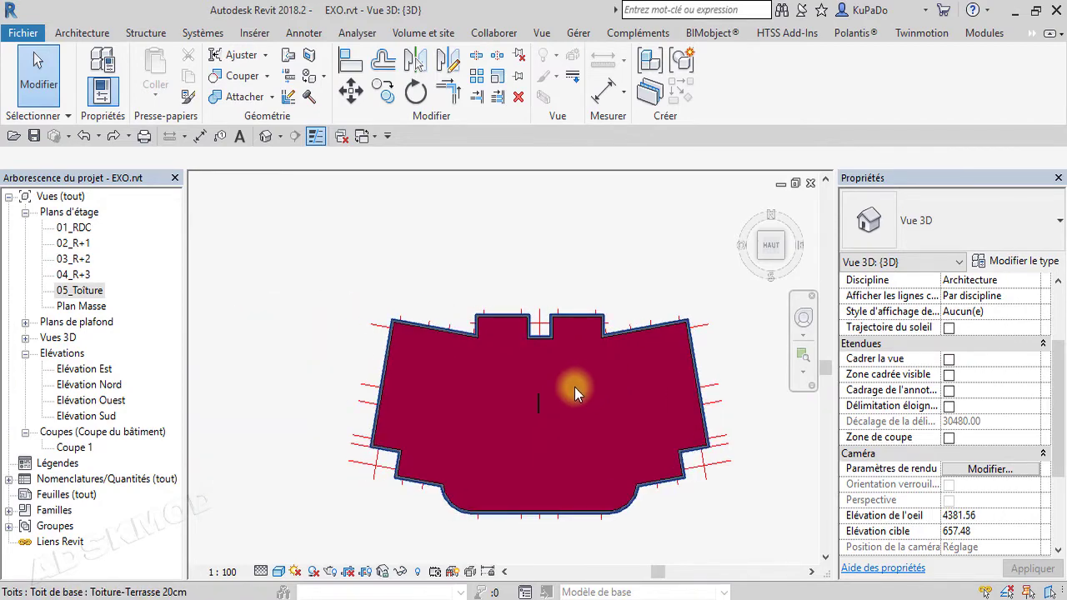
scroll(574, 387, up, 2)
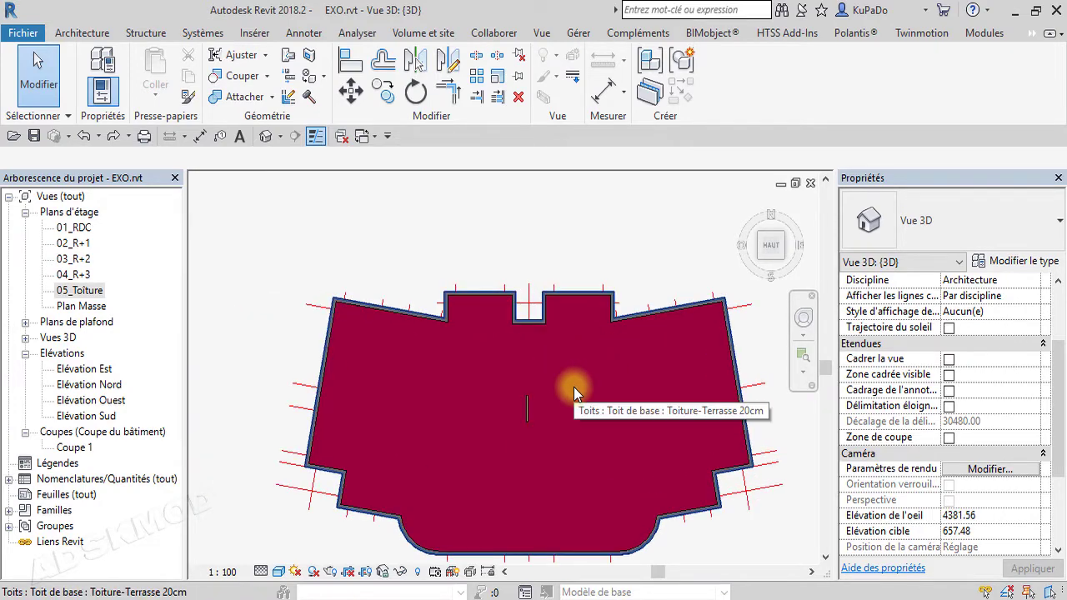
click(280, 571)
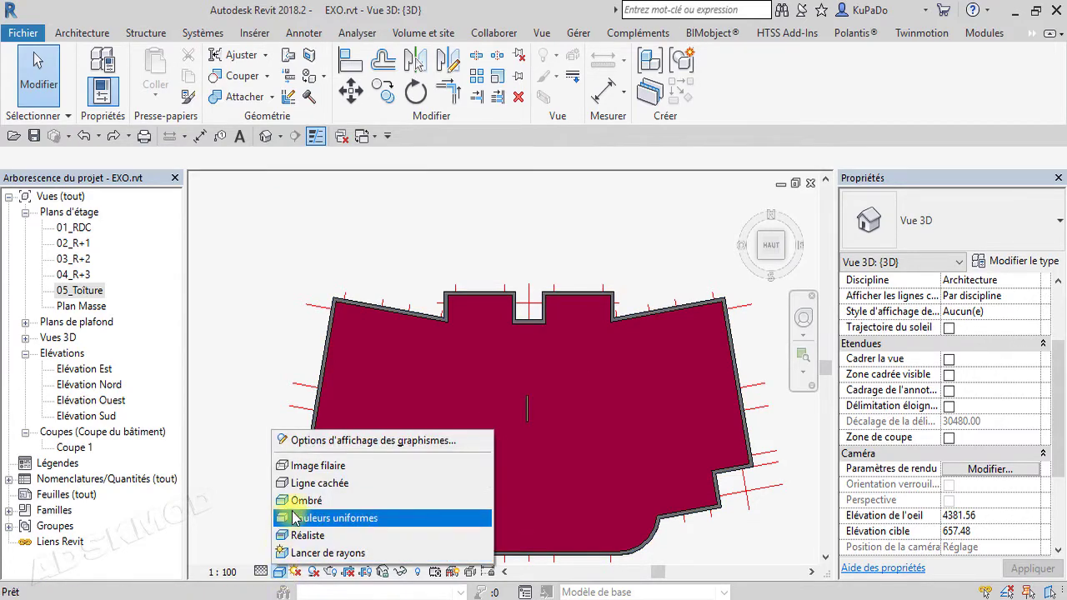
click(304, 465)
scroll(552, 397, up, 3)
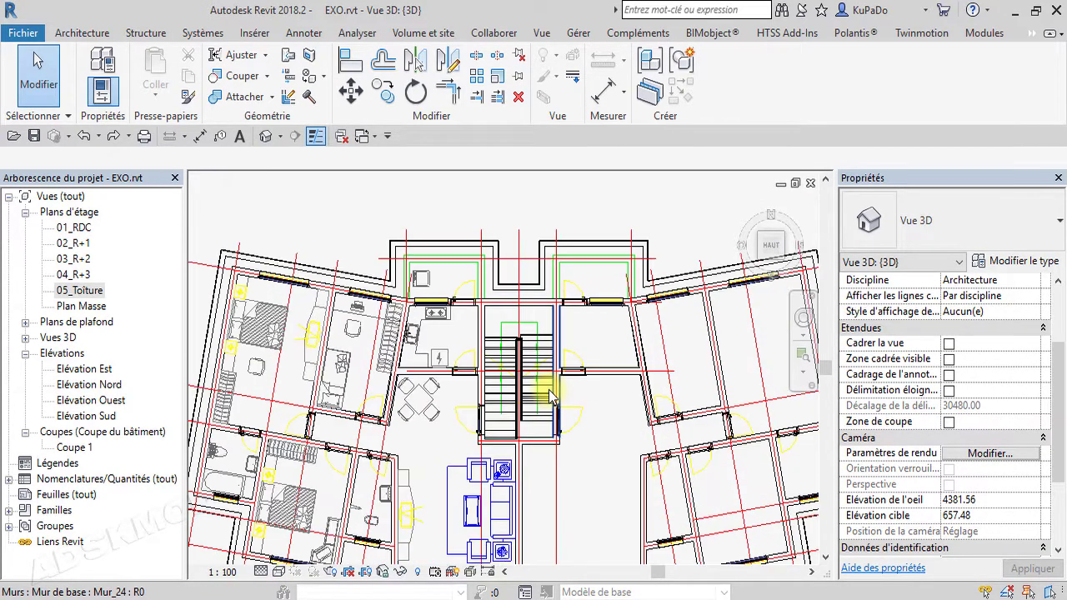
Start a shaft opening (Cage) and sketch its rectangular boundary along the inner wall faces of the stairwell.
click(77, 34)
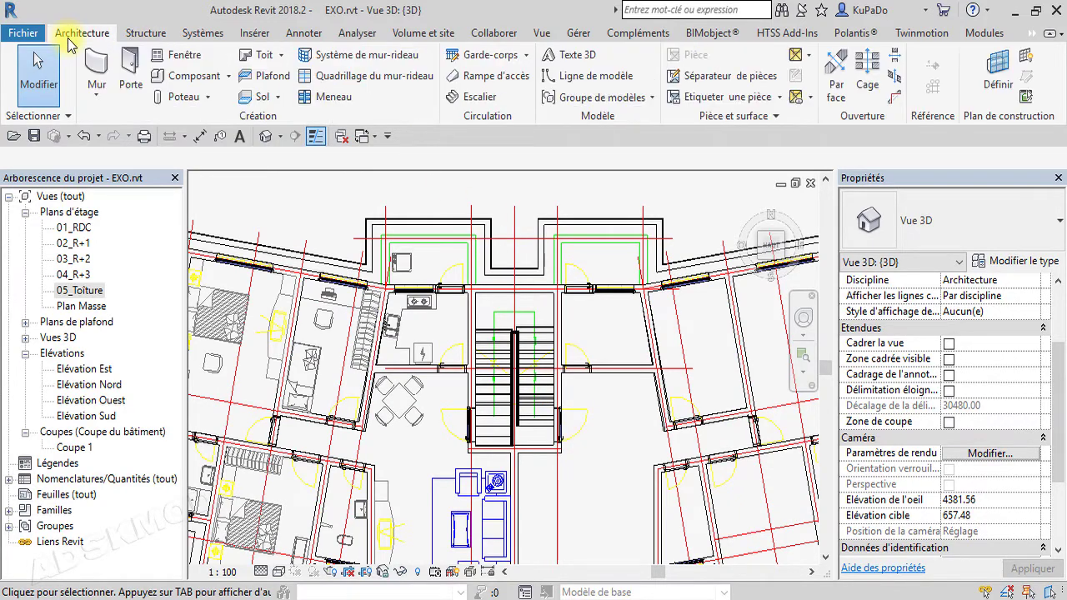
click(865, 73)
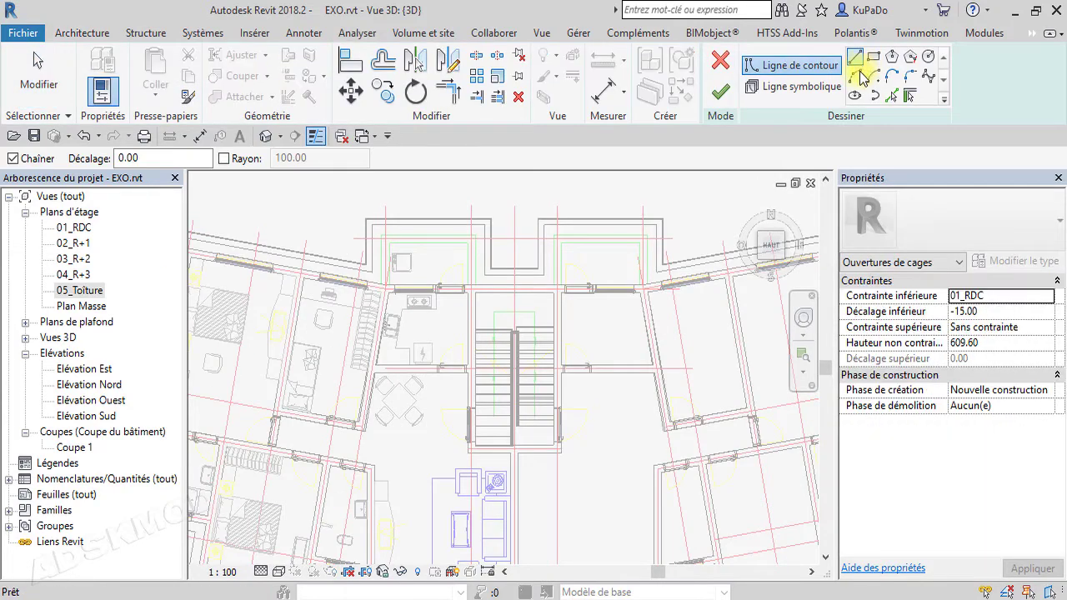
click(641, 288)
click(875, 58)
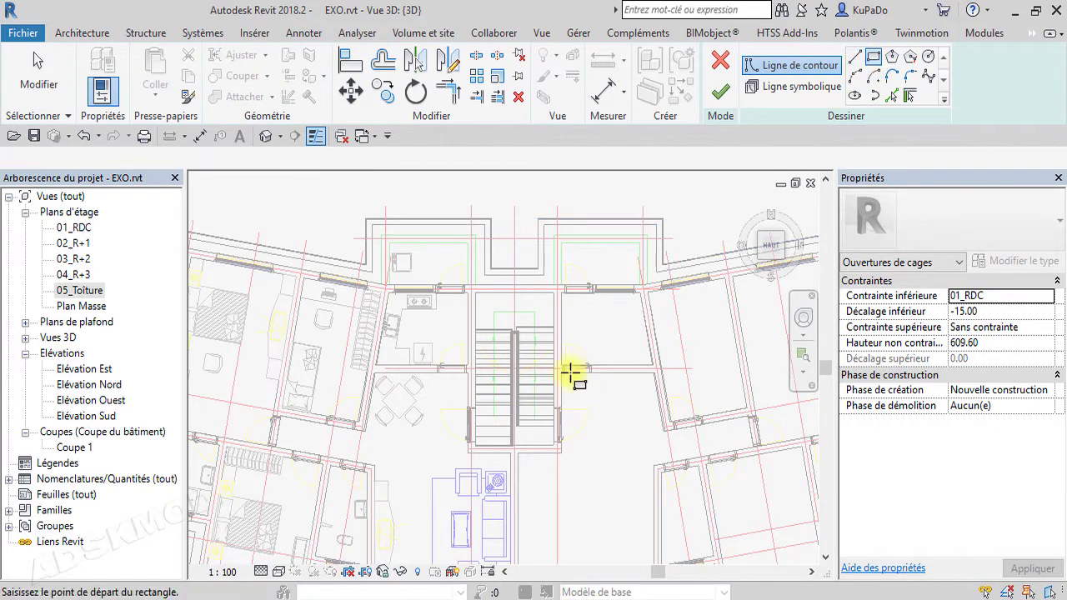
scroll(488, 326, up, 2)
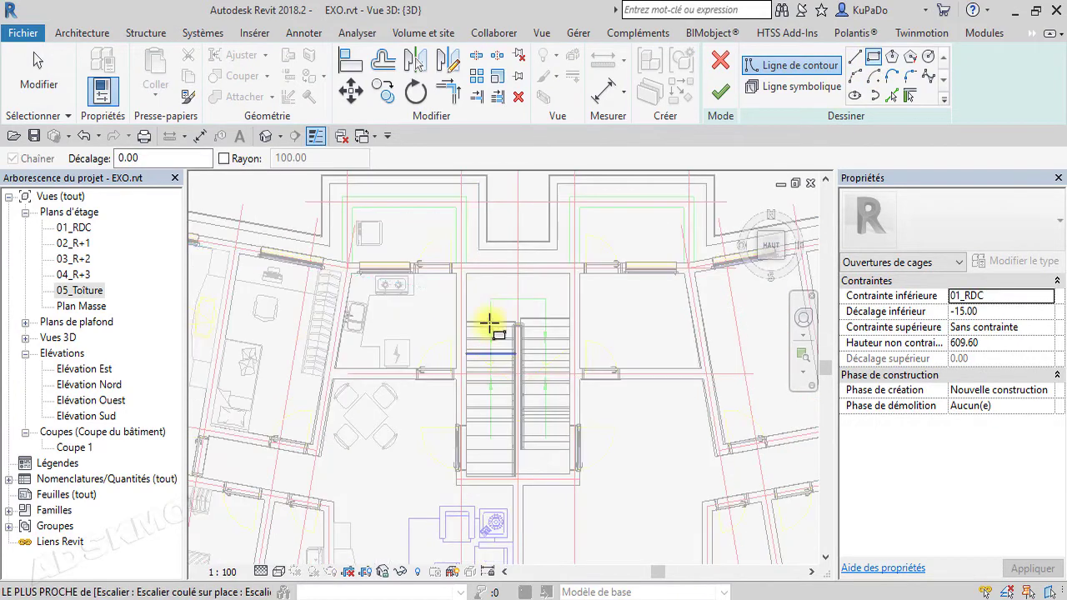
click(466, 273)
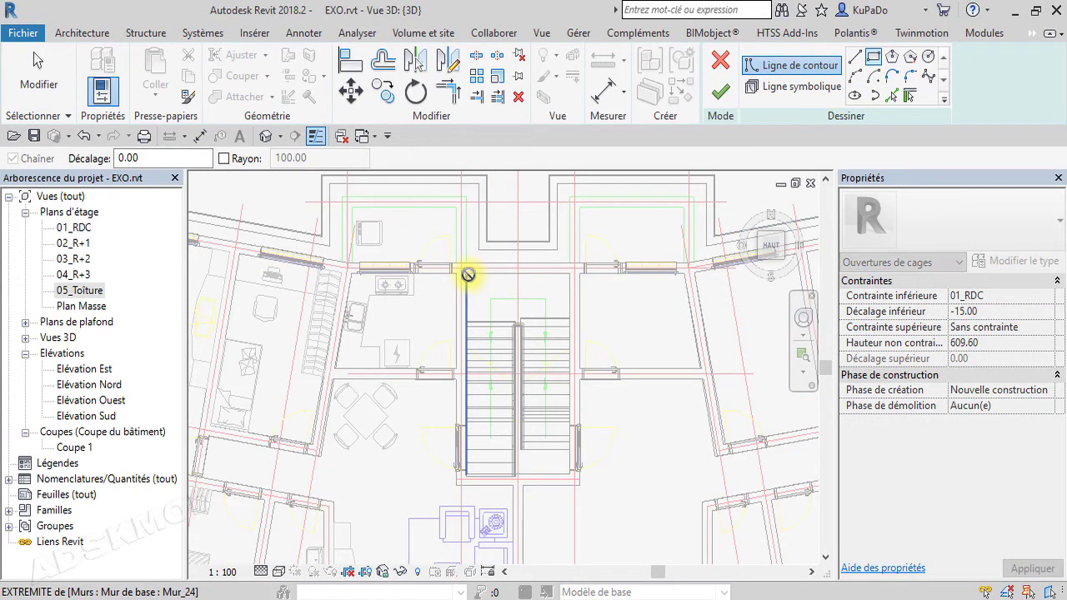
click(571, 475)
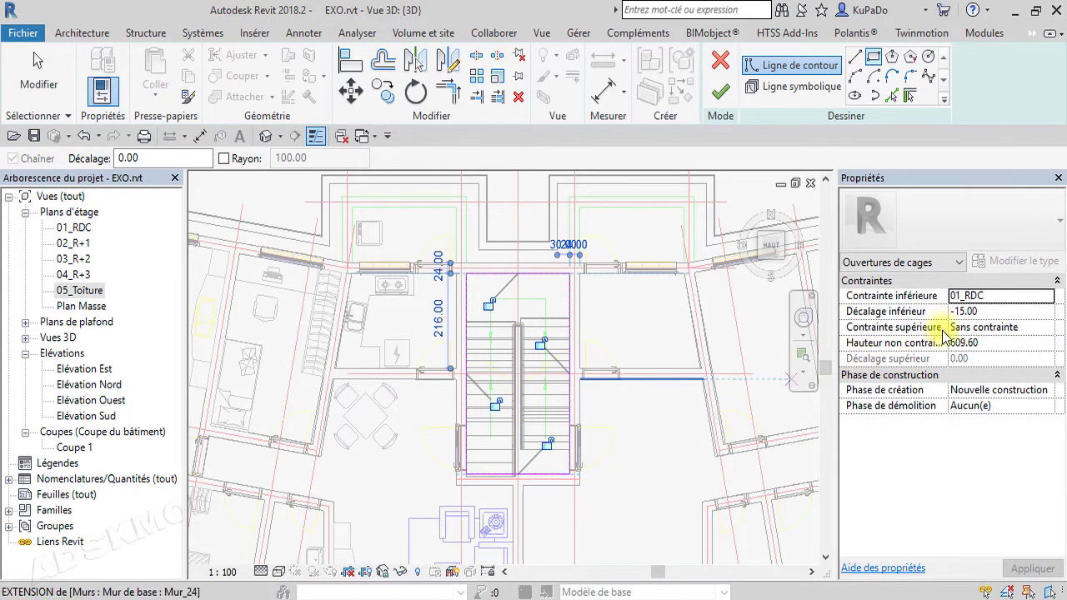
Set the shaft opening's lower constraint (Contrainte inférieure) to 02_R+1.
click(1008, 298)
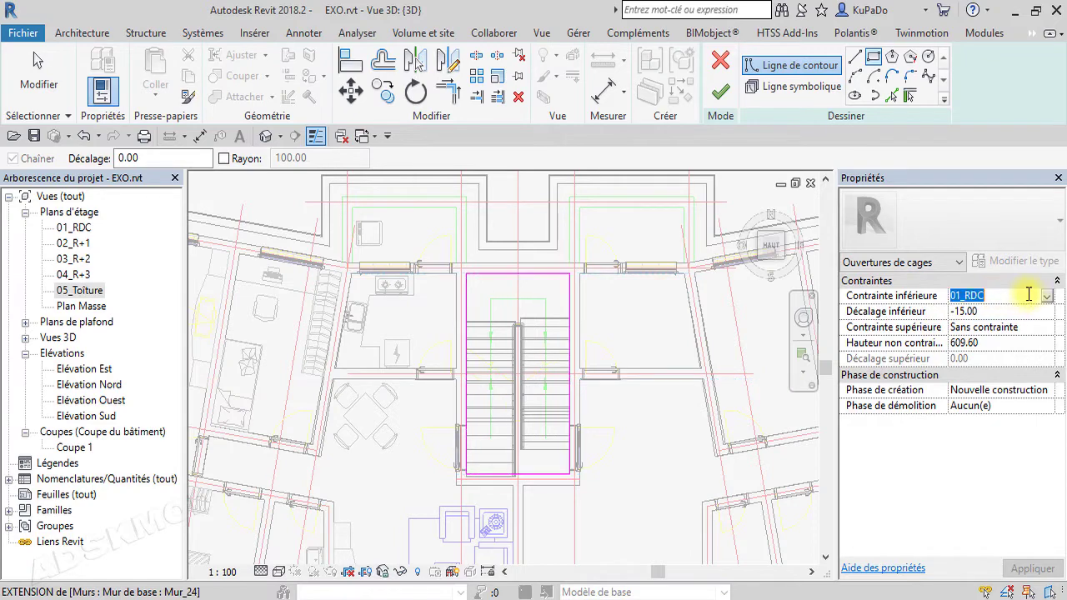
click(1046, 297)
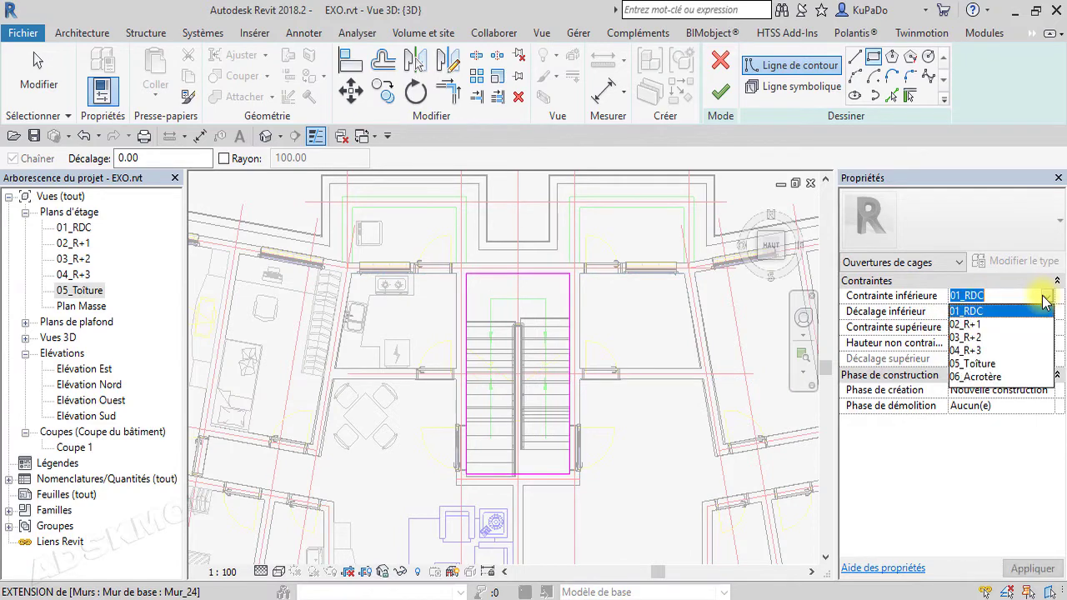
click(974, 315)
click(986, 314)
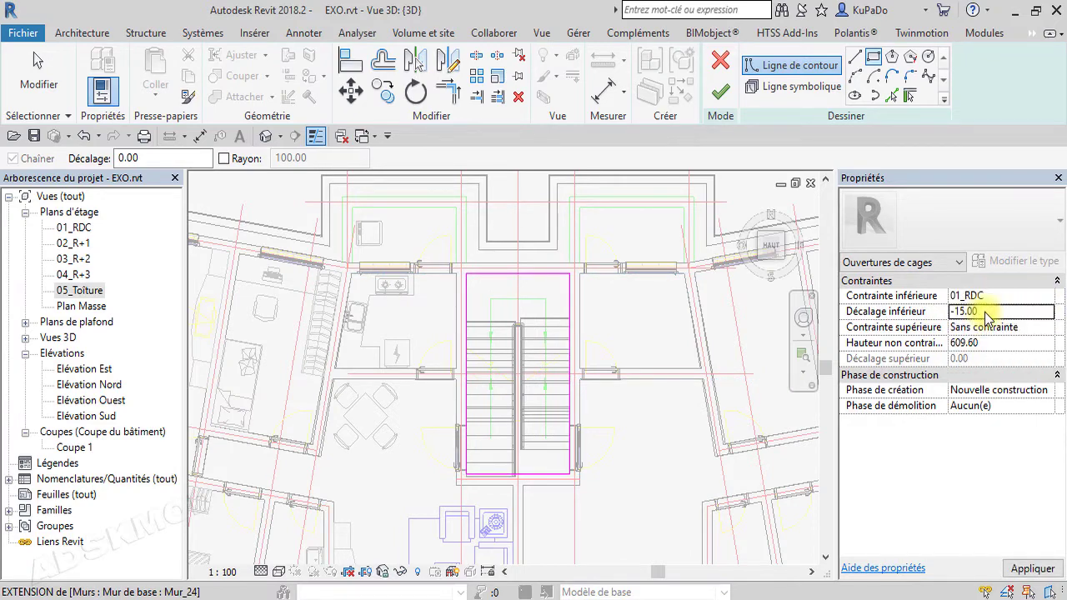
drag(985, 311, 935, 312)
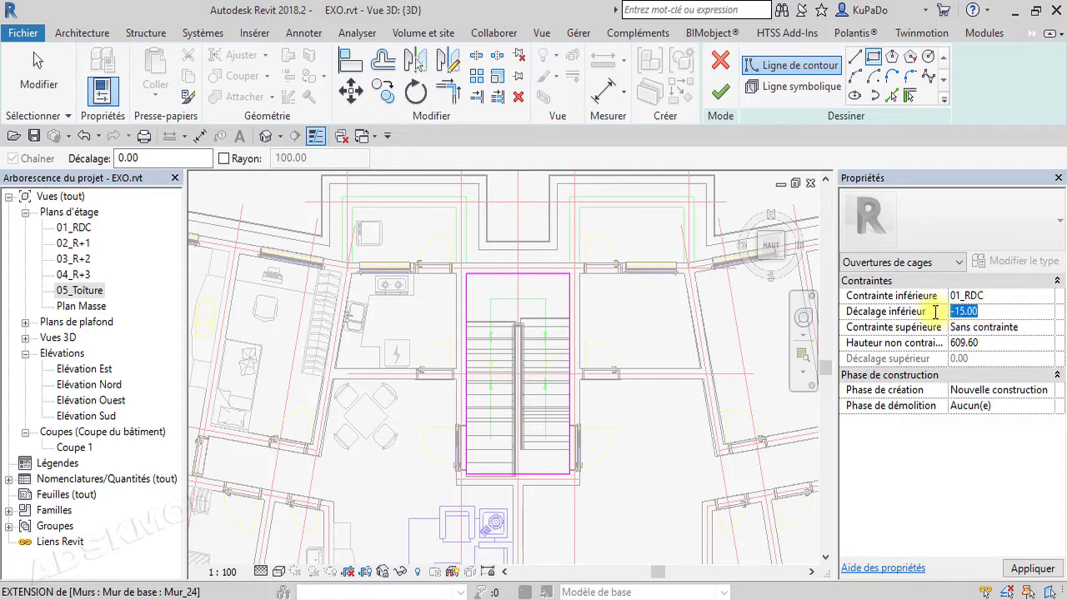
click(1051, 295)
click(1047, 296)
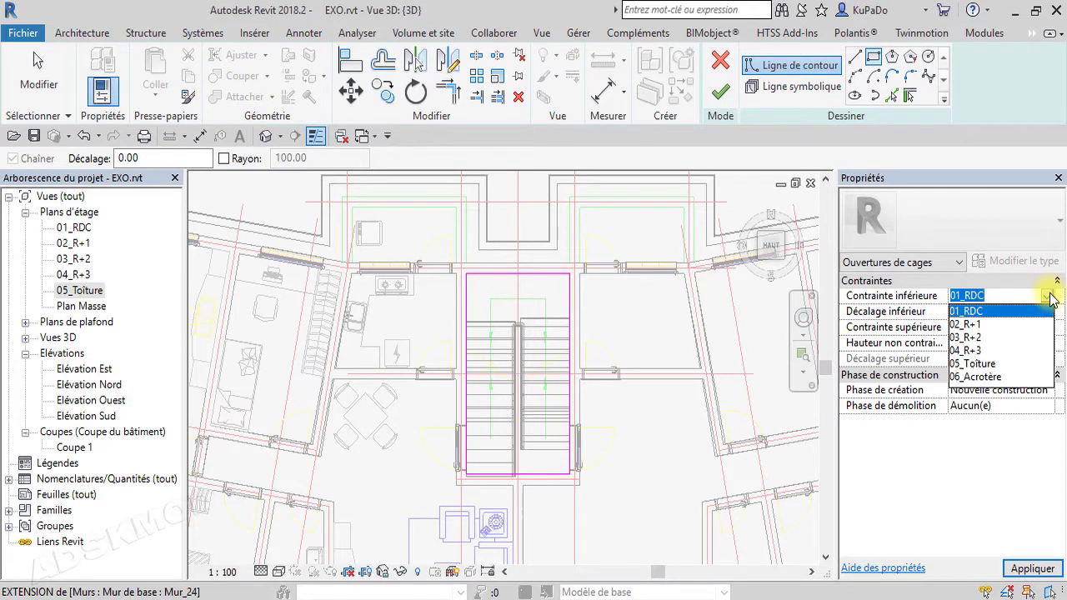
click(971, 324)
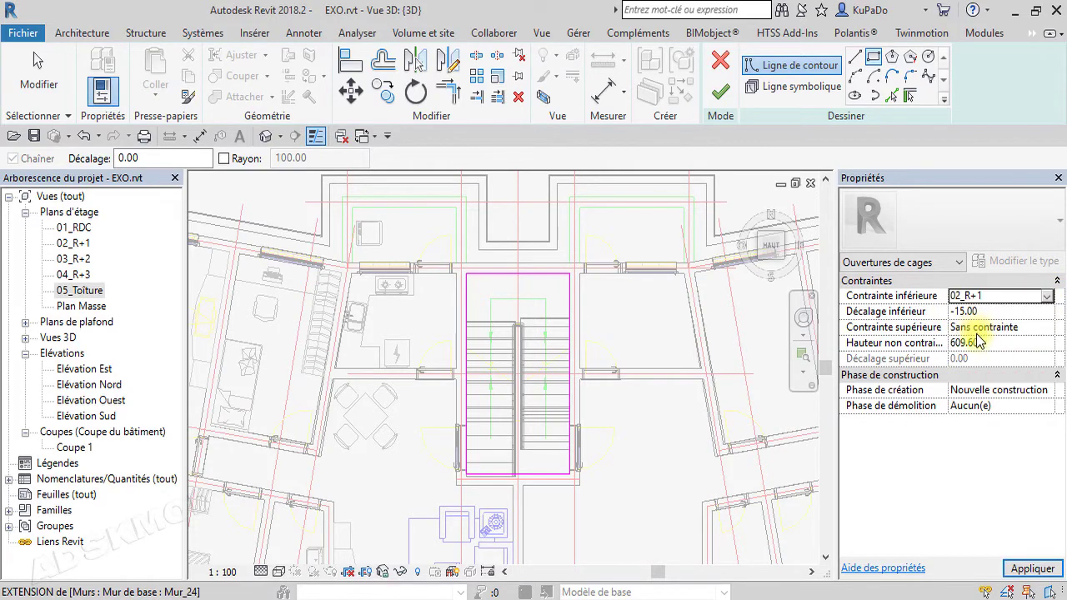
Set the shaft's lower offset to 0 and its upper constraint (Contrainte supérieure) to Jusqu'au niveau: 05_Toiture, and finish the sketch.
click(995, 314)
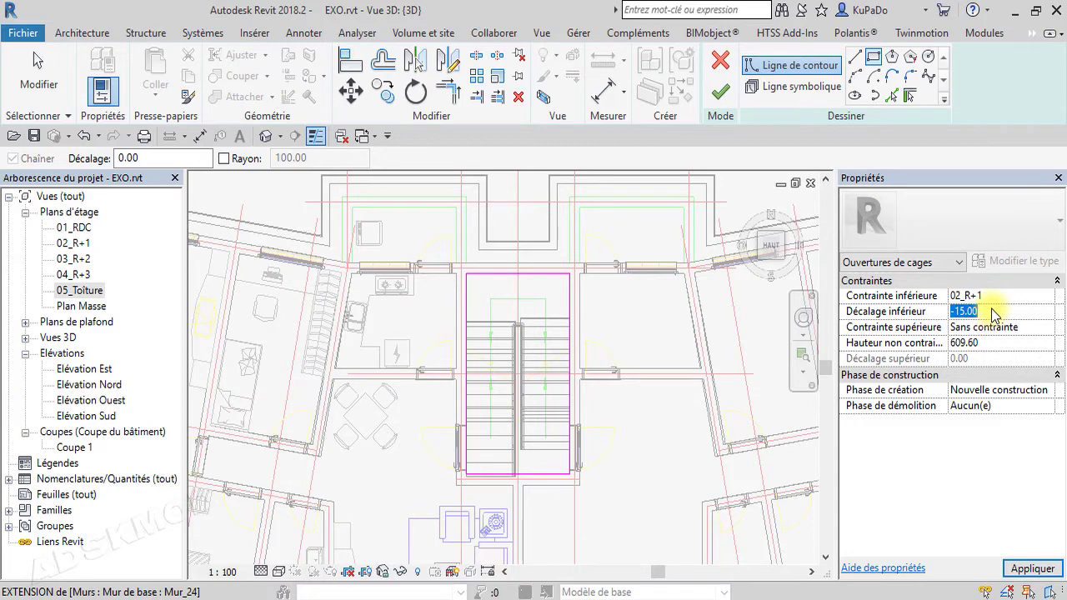
click(1041, 328)
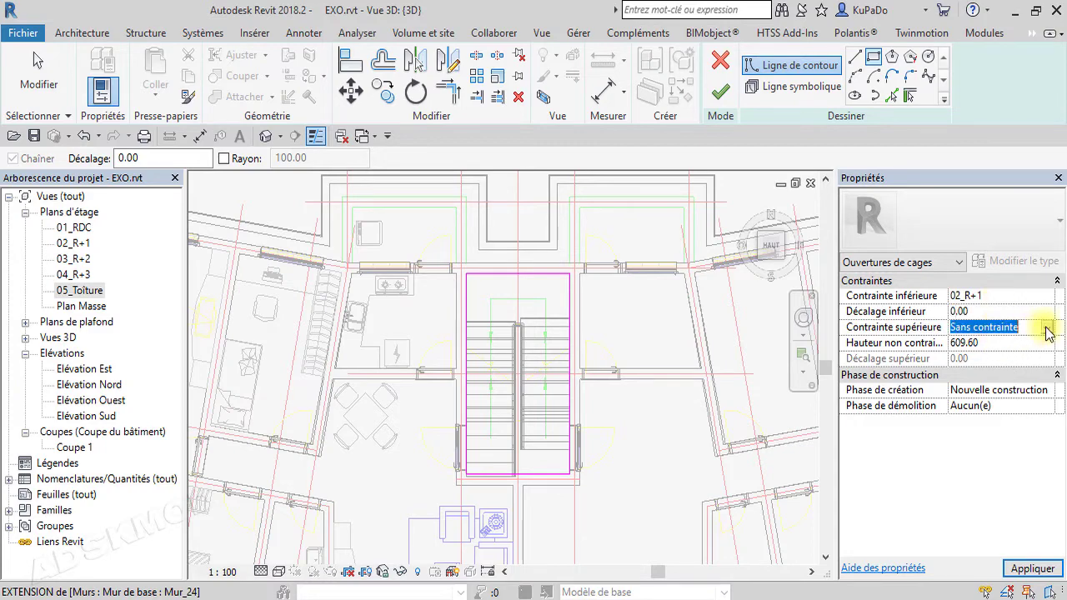
click(1047, 333)
scroll(1017, 407, down, 1)
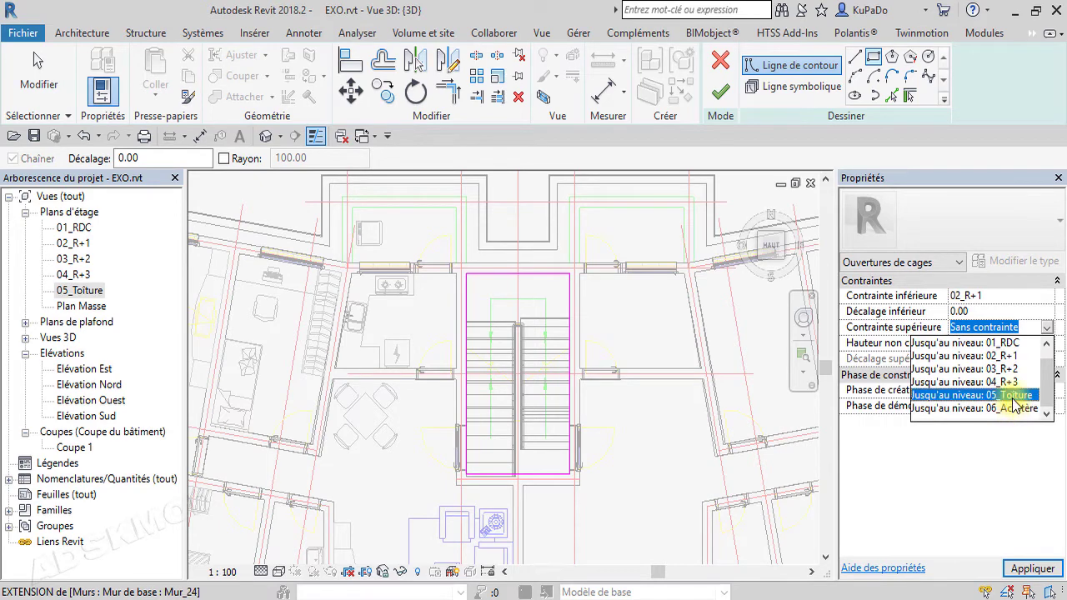
click(1015, 407)
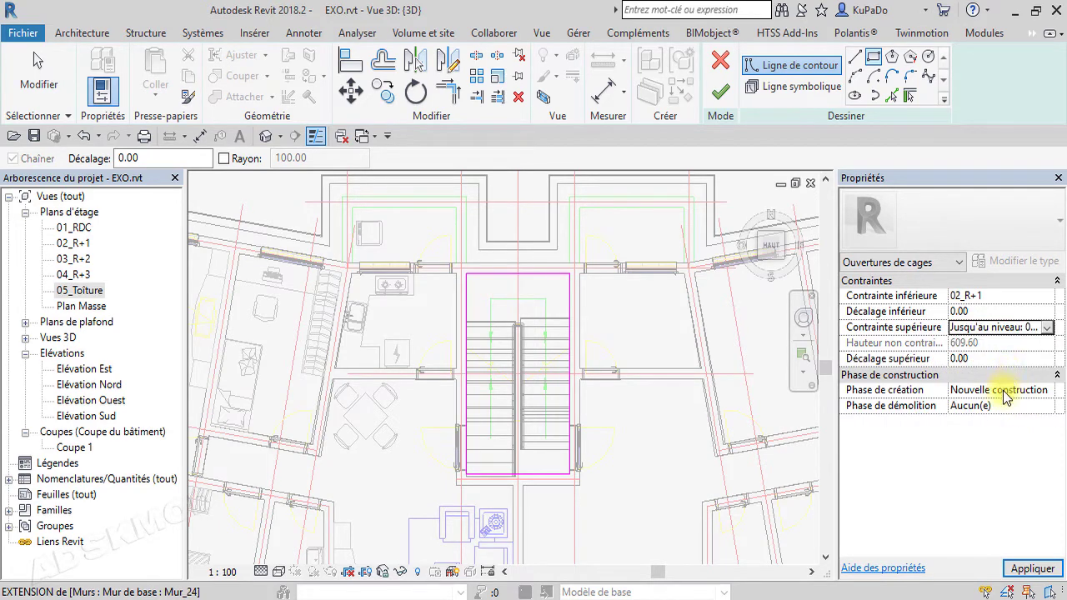
click(1033, 570)
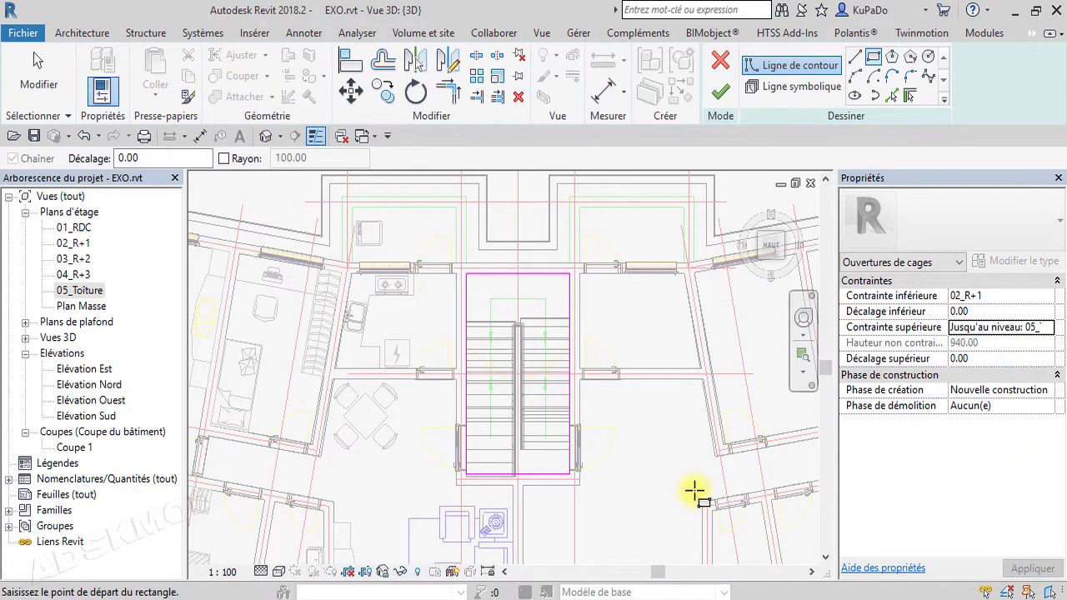
click(720, 92)
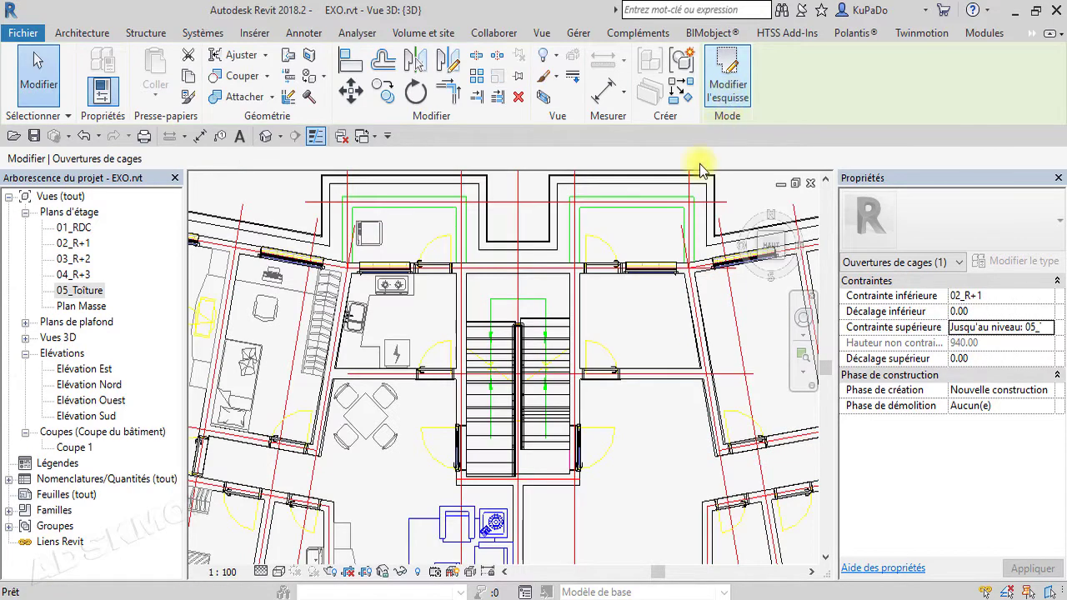
Set the 3D view's visual style to Ligne cachée and check the roof above the stairwell.
click(280, 572)
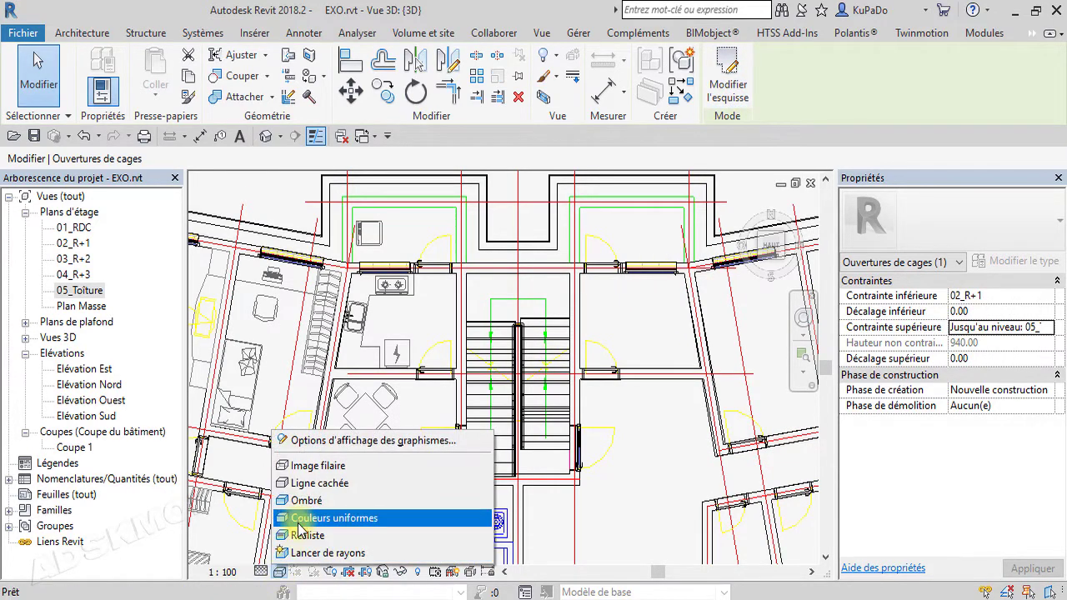
click(329, 483)
scroll(467, 432, down, 2)
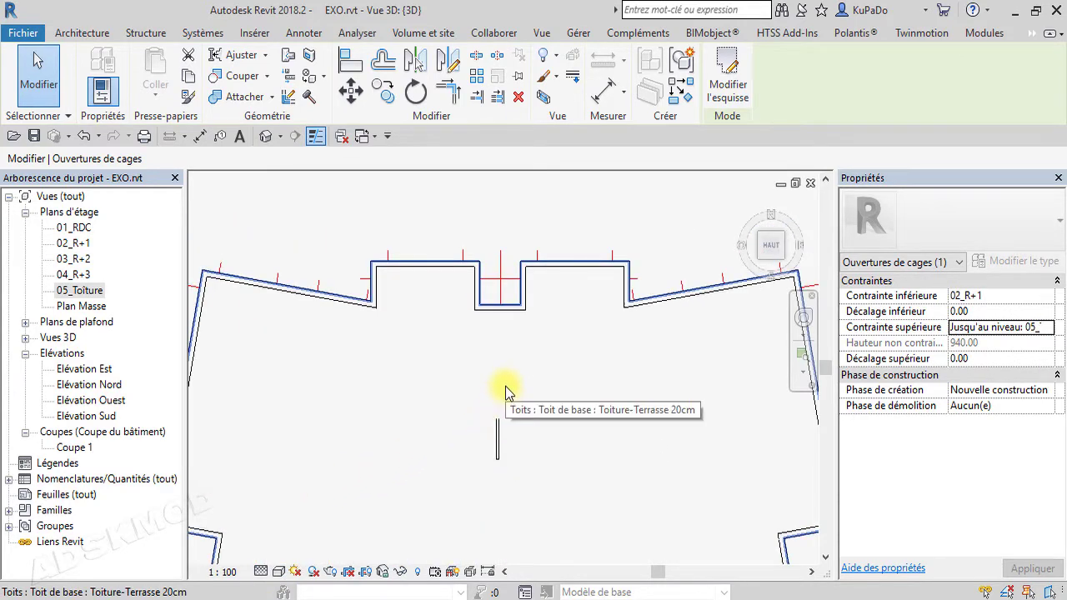
middle_drag(505, 414, 515, 370)
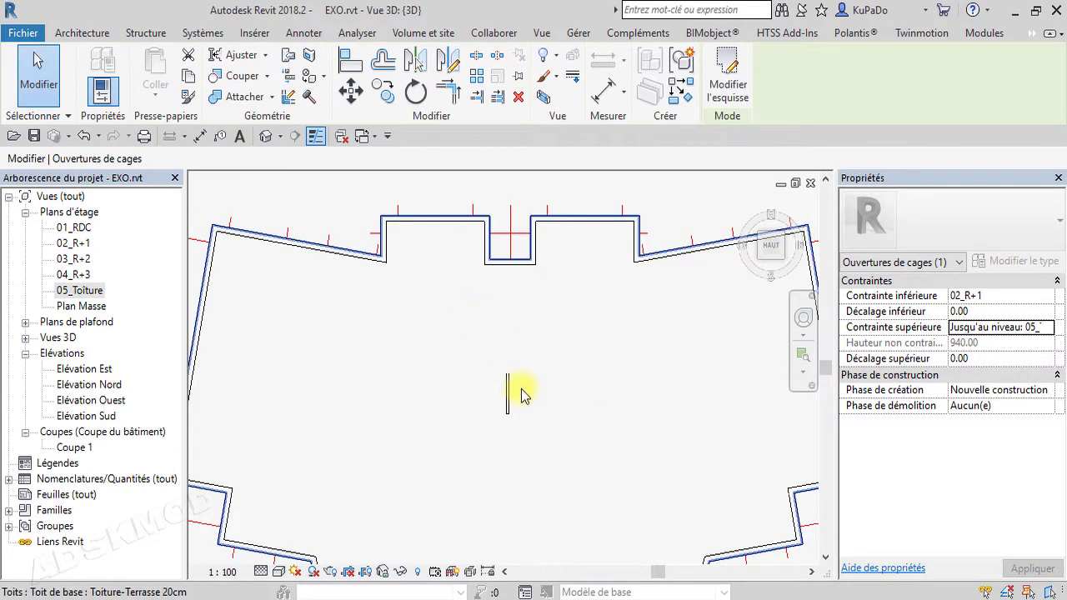
scroll(533, 405, down, 5)
Open the section Coupe 1 and set the shaft opening's upper offset (Décalage supérieur) to 21 to reach through the roof.
double_click(74, 448)
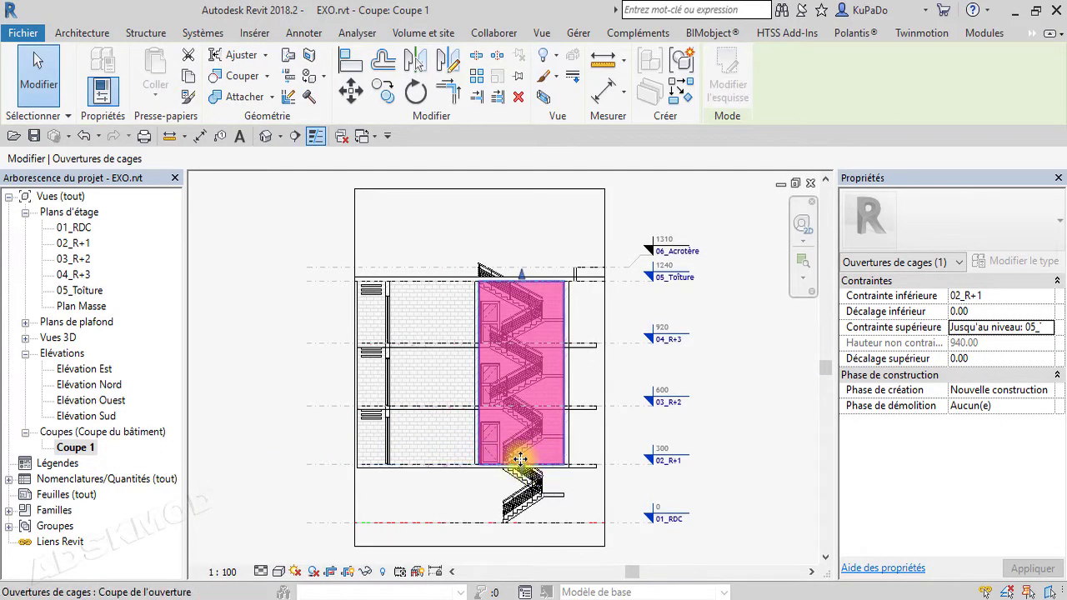
scroll(519, 451, up, 2)
middle_drag(531, 316, 531, 423)
click(523, 292)
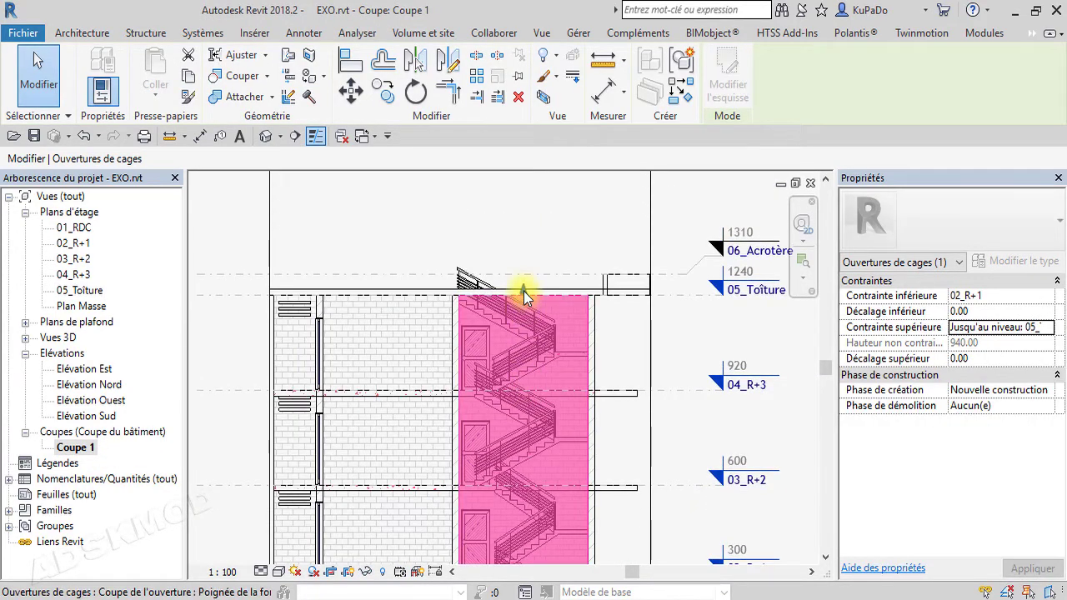
scroll(524, 291, up, 1)
scroll(524, 299, up, 1)
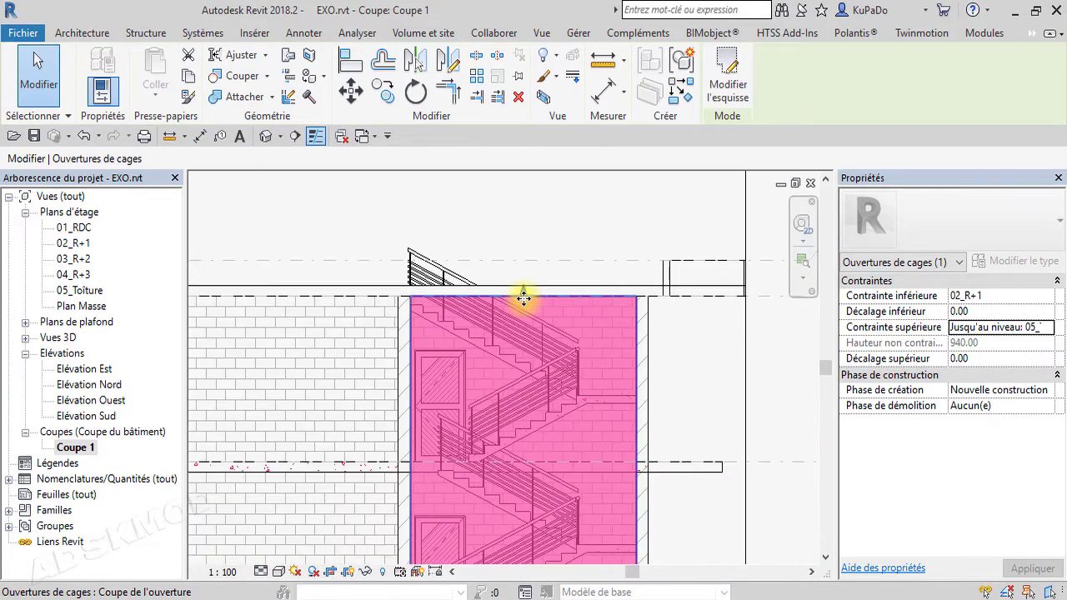
middle_drag(455, 295, 579, 295)
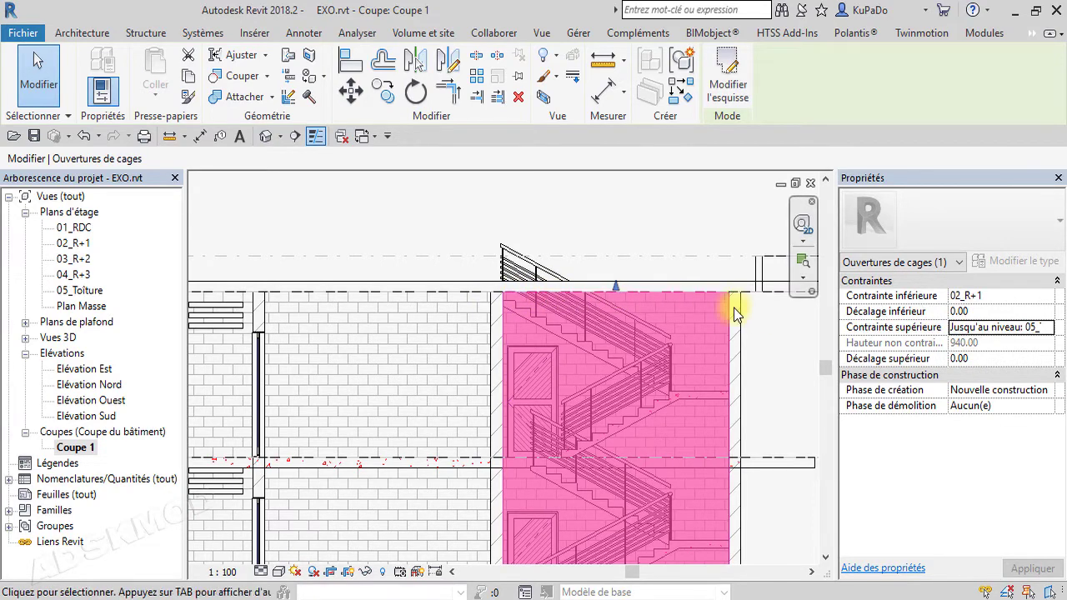
scroll(618, 289, up, 3)
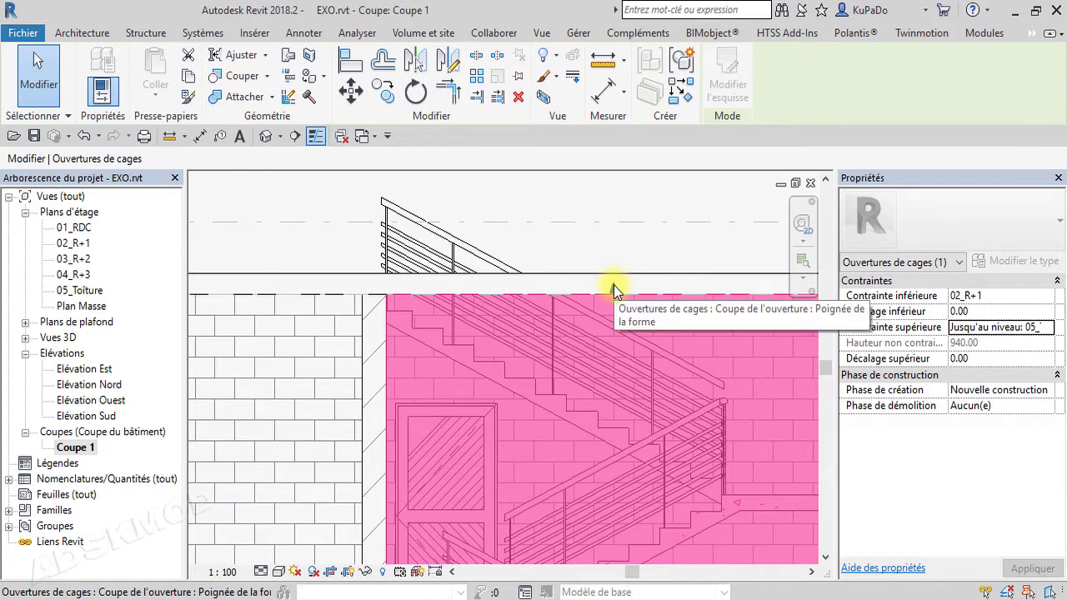
click(974, 361)
drag(975, 365, 951, 358)
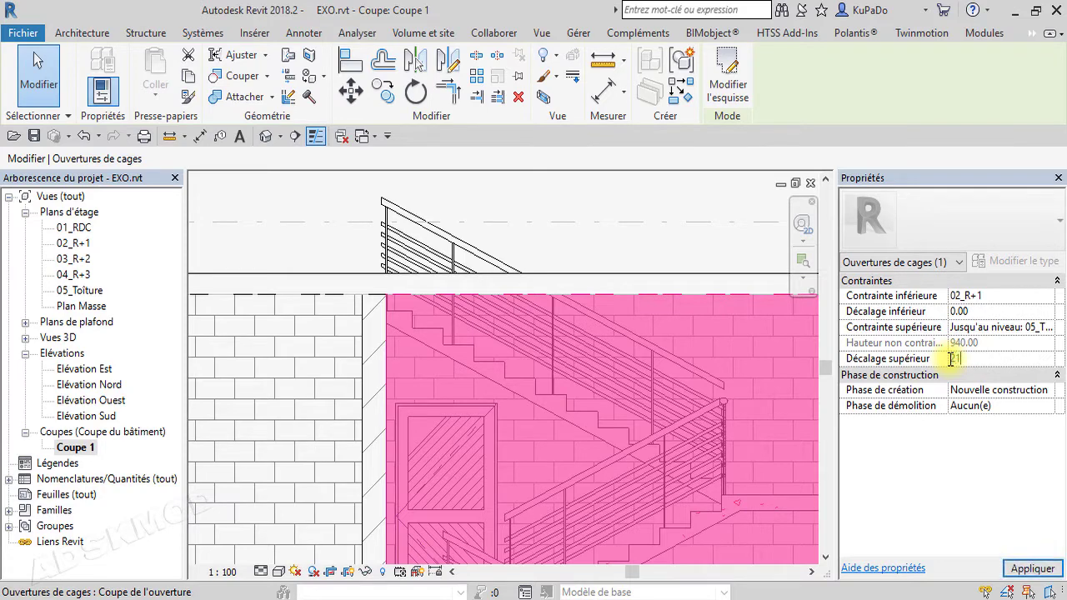
text(21)
Set the shaft opening's lower offset (Décalage inférieur) to -21 to cut through the 02_R+1 floor, and return to the 3D view.
scroll(488, 308, down, 2)
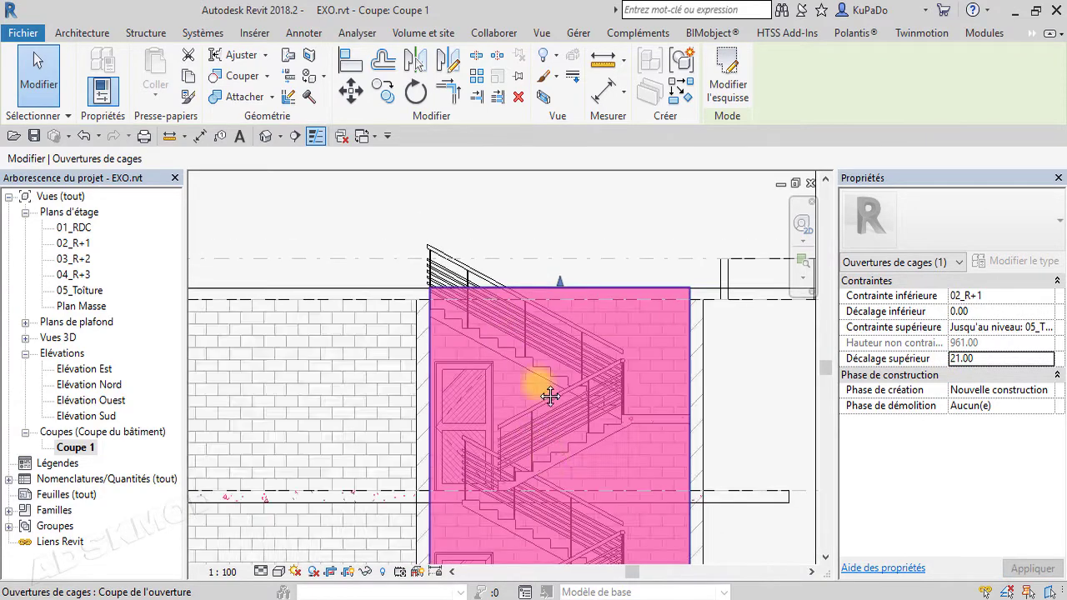
middle_drag(531, 492, 502, 218)
middle_drag(529, 450, 544, 131)
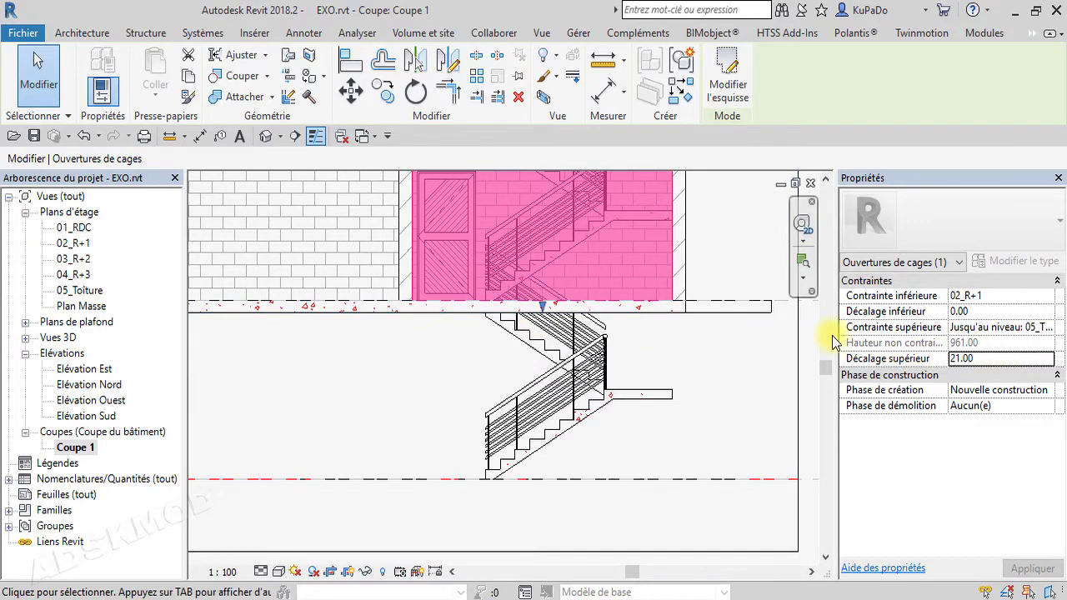
click(986, 310)
text(-)
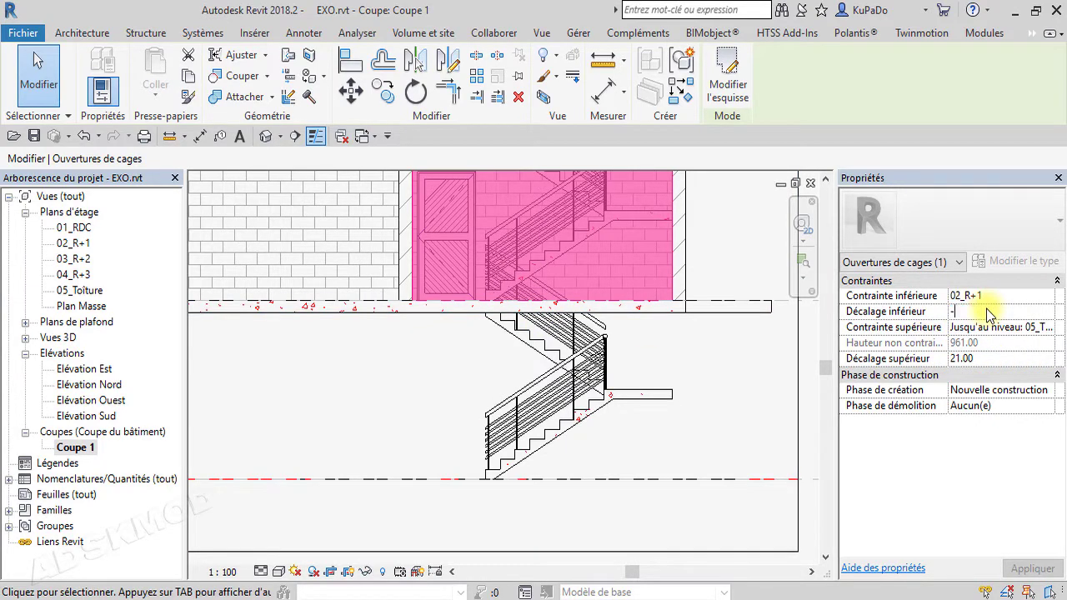
text(21)
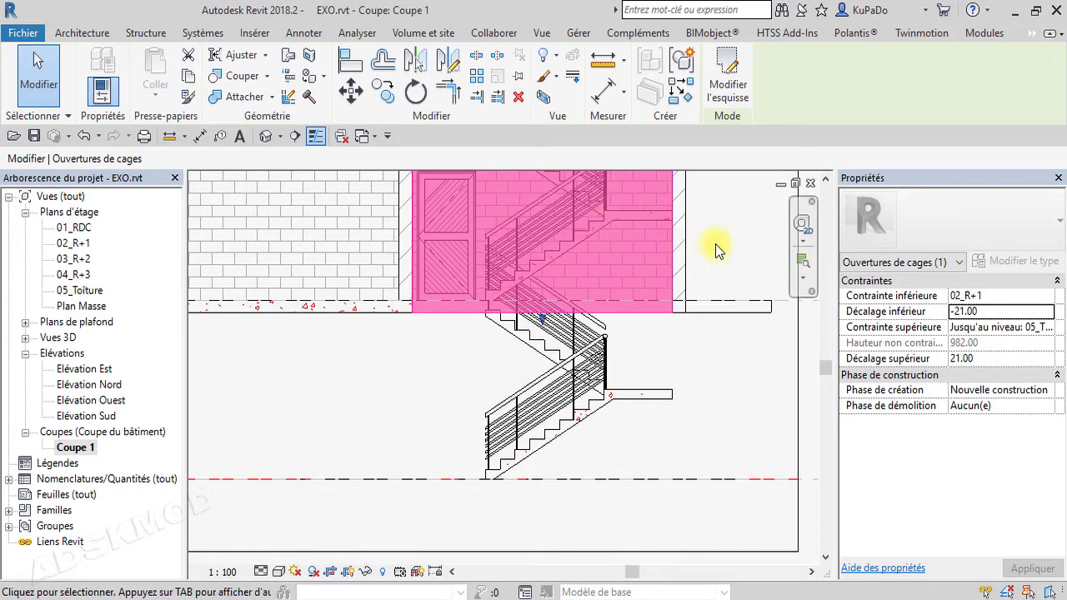
click(266, 135)
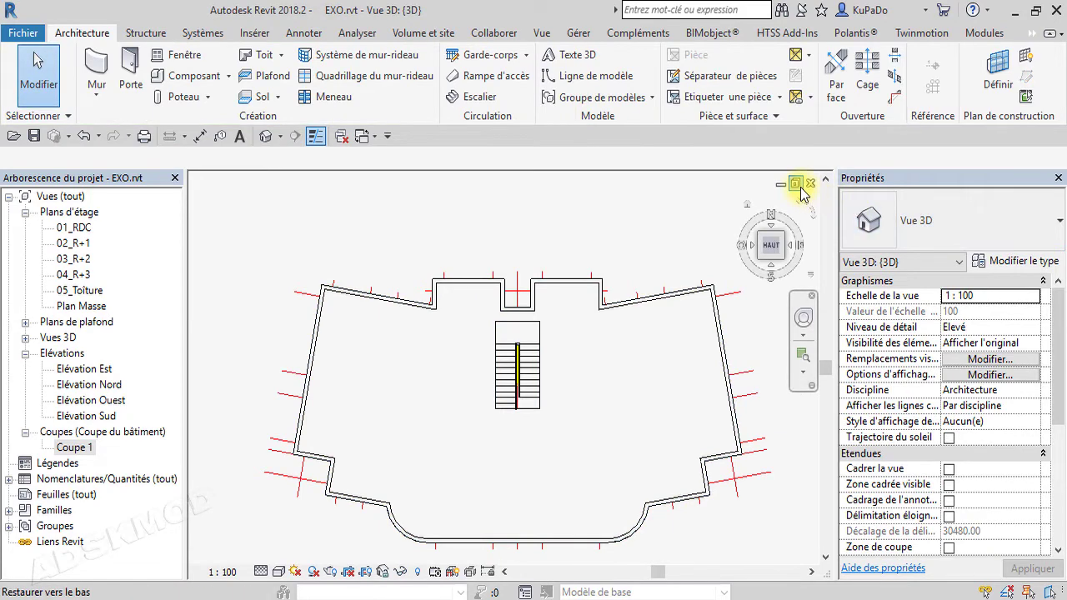
Set the 3D view to an isometric orientation of the building and apply the Ombré visual style.
click(760, 255)
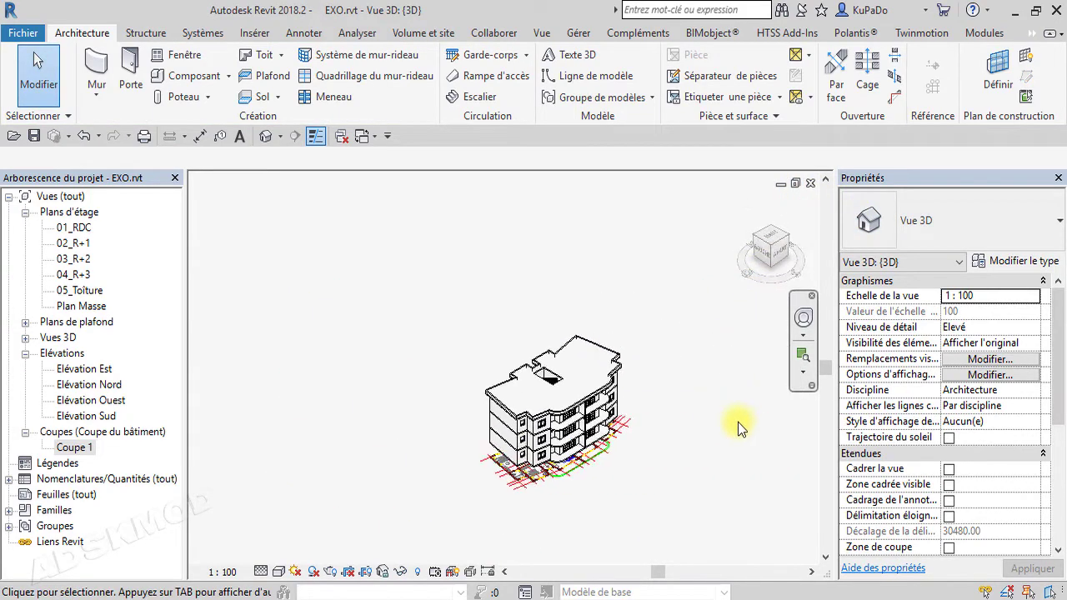
click(281, 574)
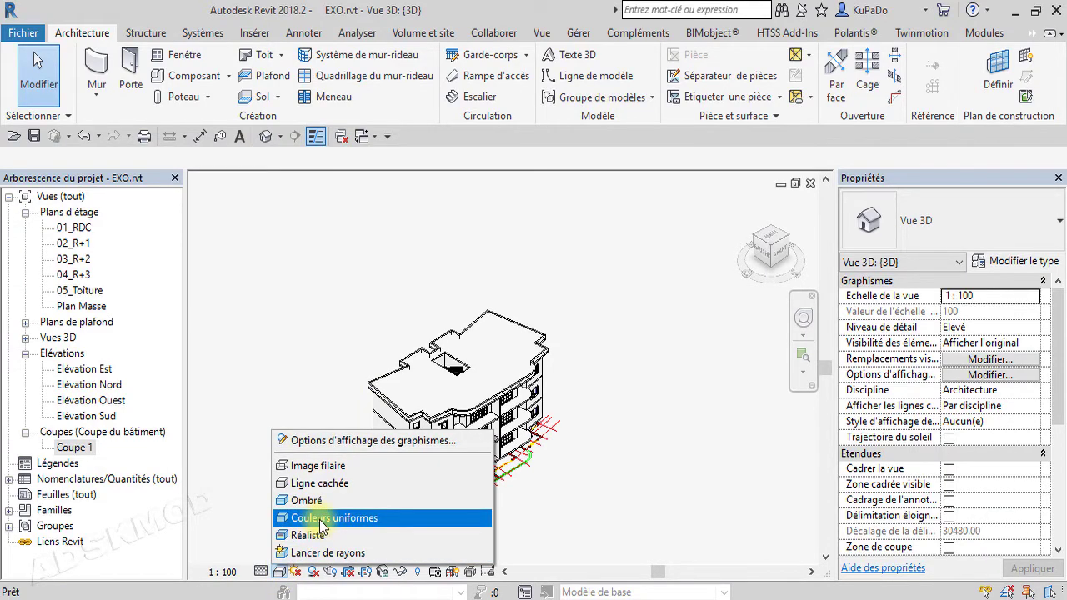
click(322, 510)
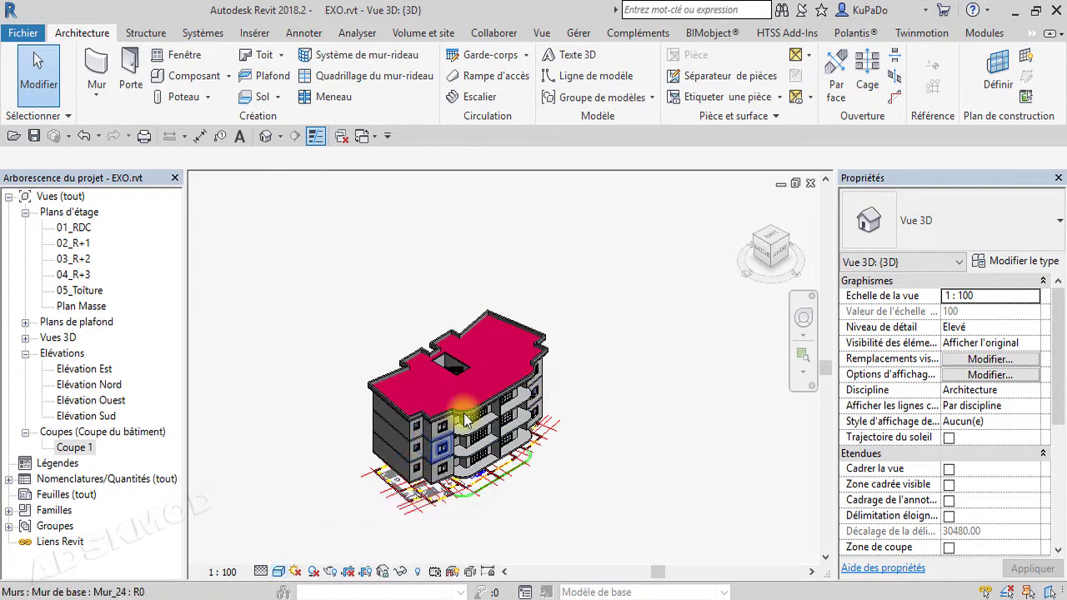
scroll(461, 377, up, 5)
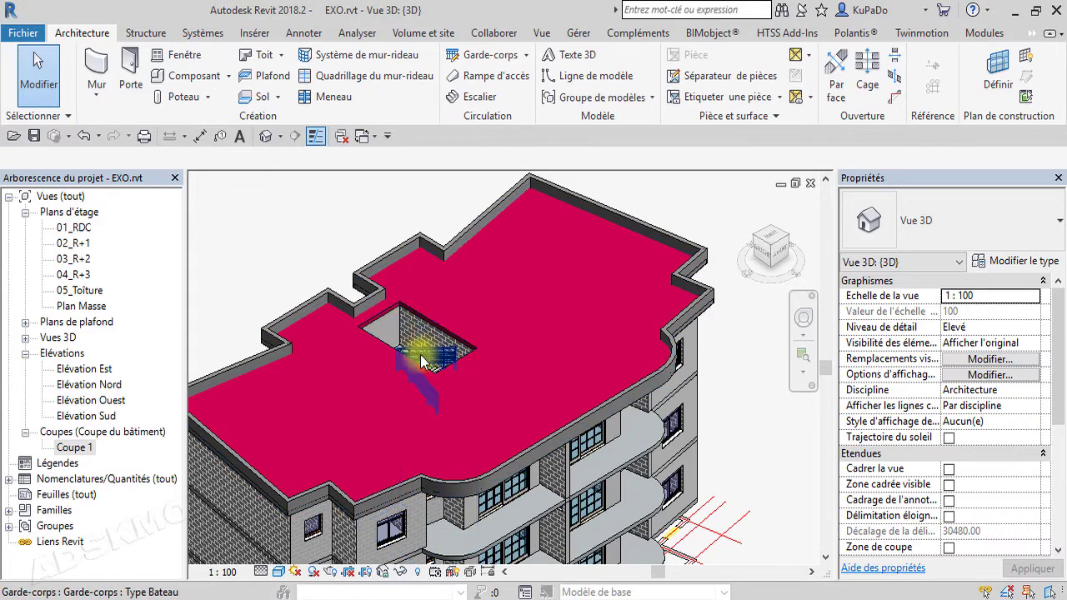
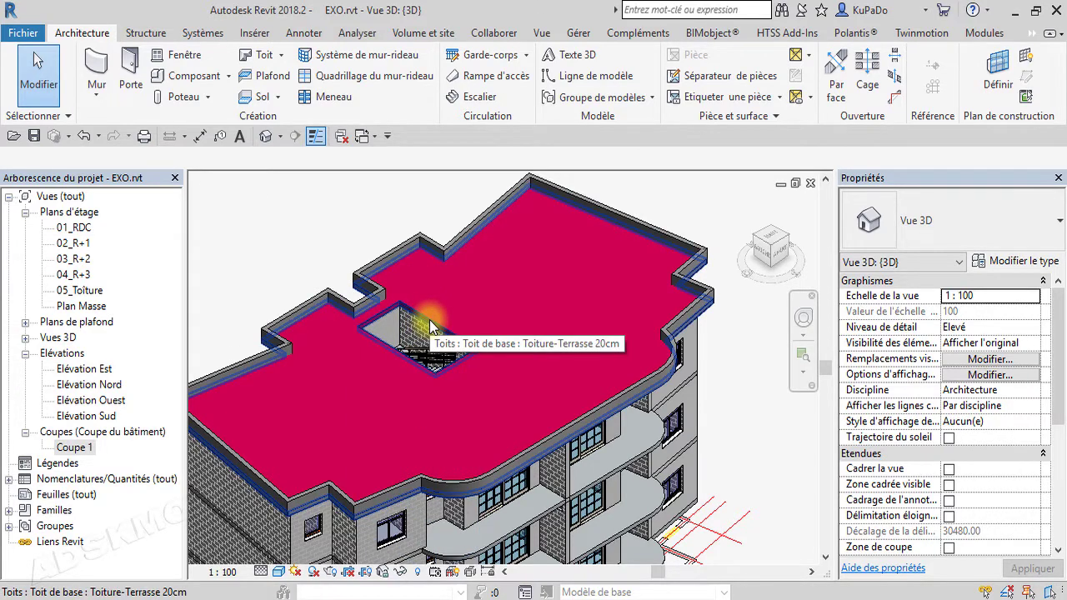
Select the stair shaft opening through the roof to check its extent, clear the selection, and save the project.
key(Tab)
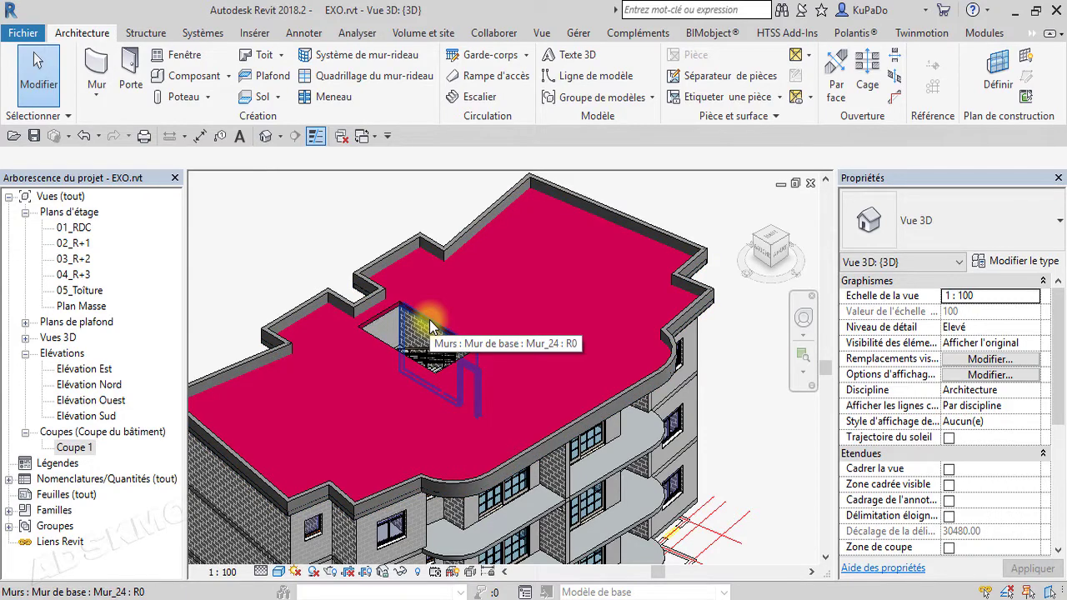
key(Tab)
key(Tab)
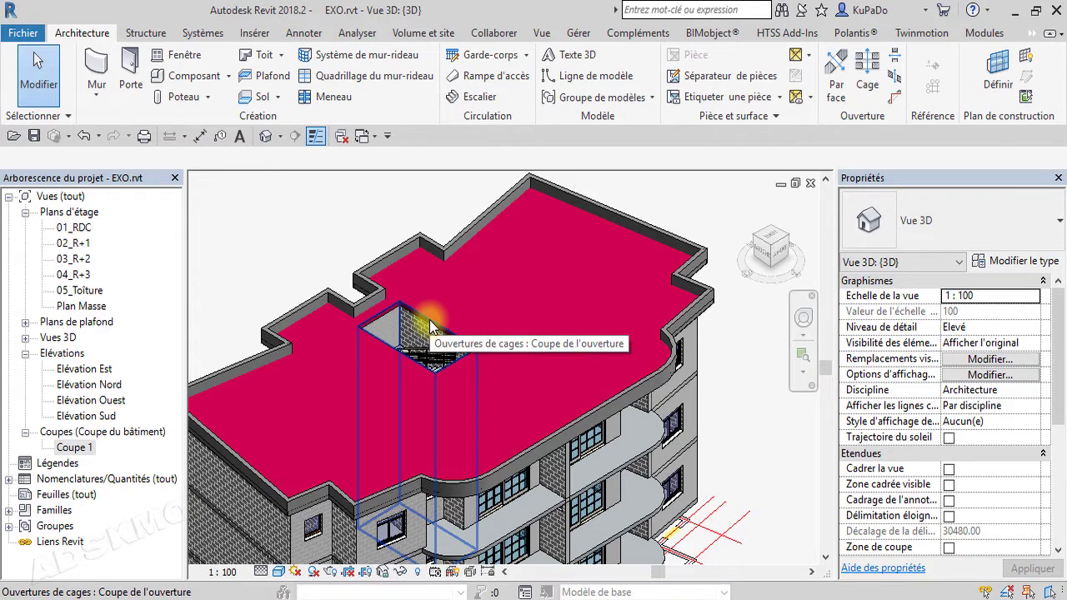
click(429, 319)
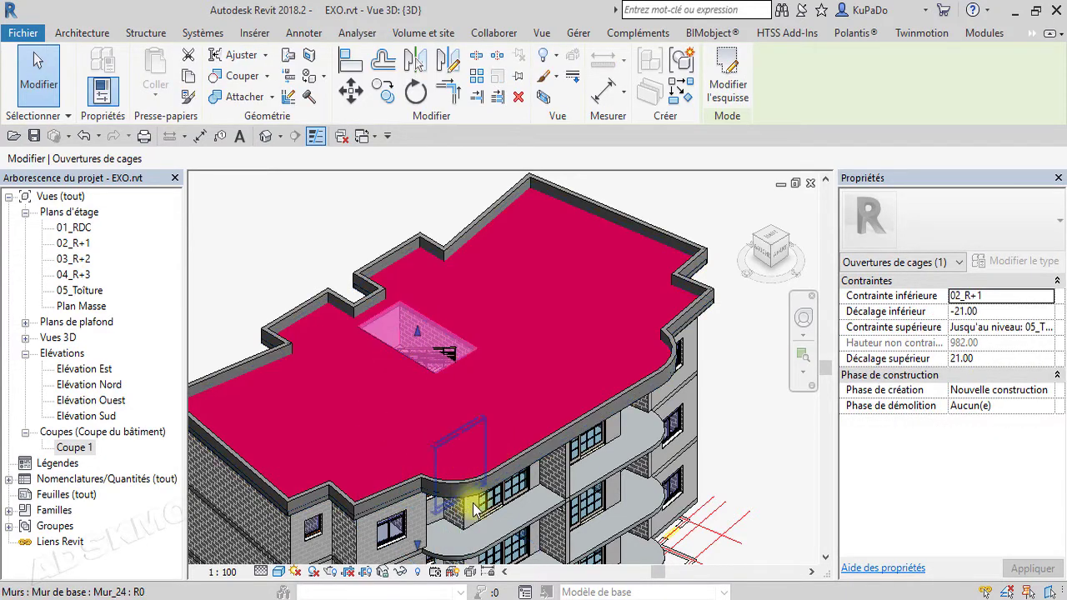
shift+middle_drag(579, 509, 614, 504)
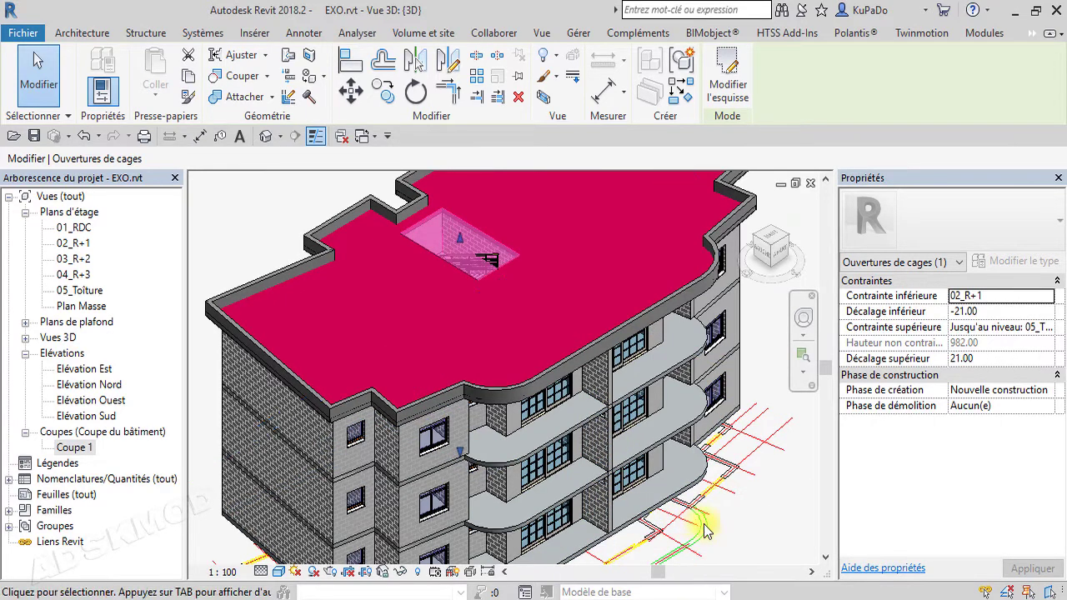
scroll(461, 527, down, 3)
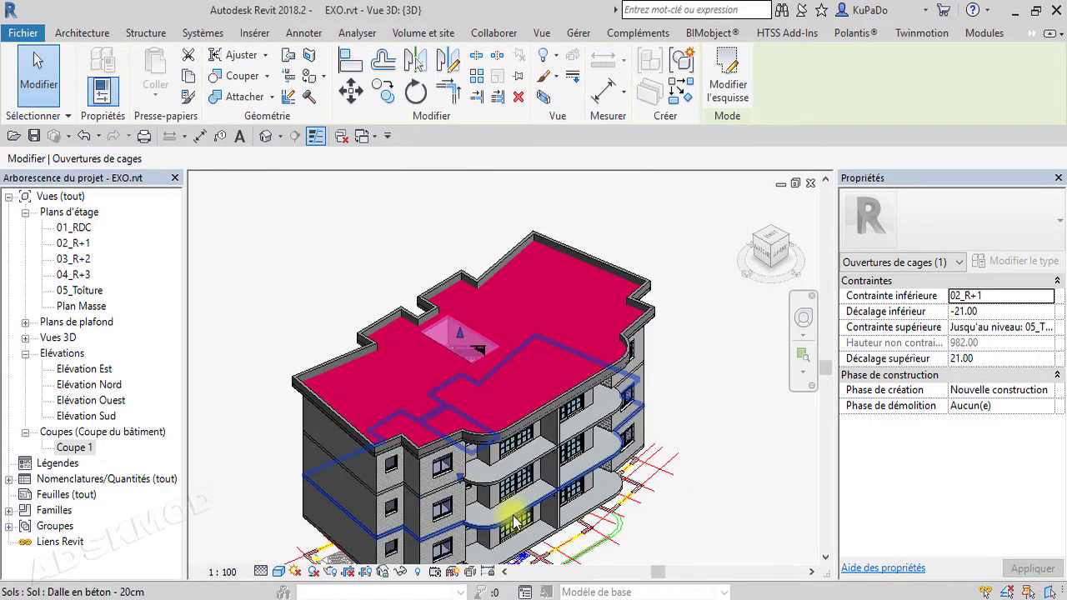
click(737, 484)
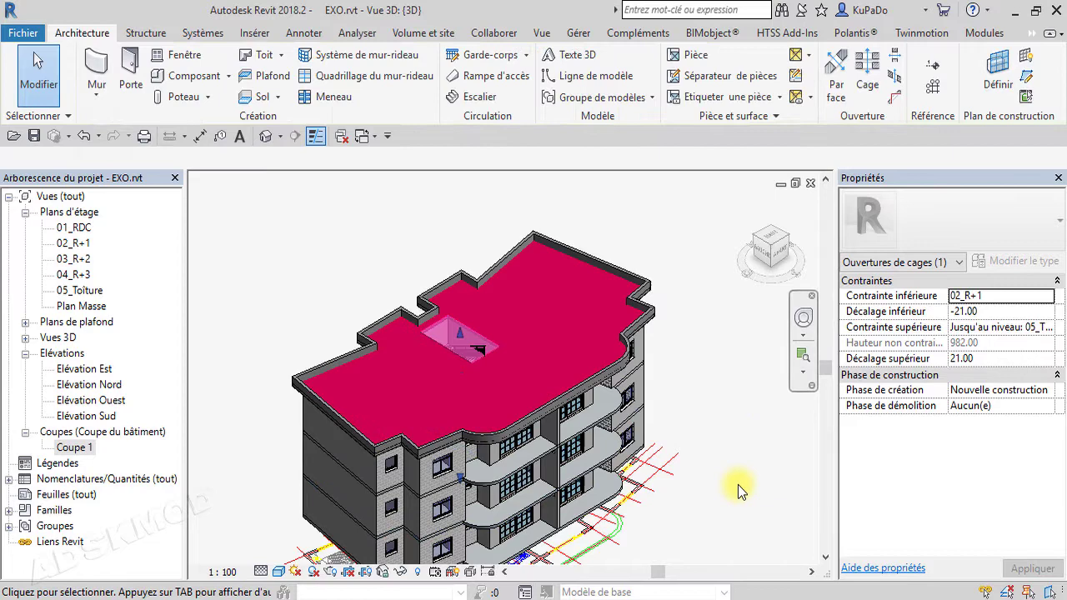
click(33, 135)
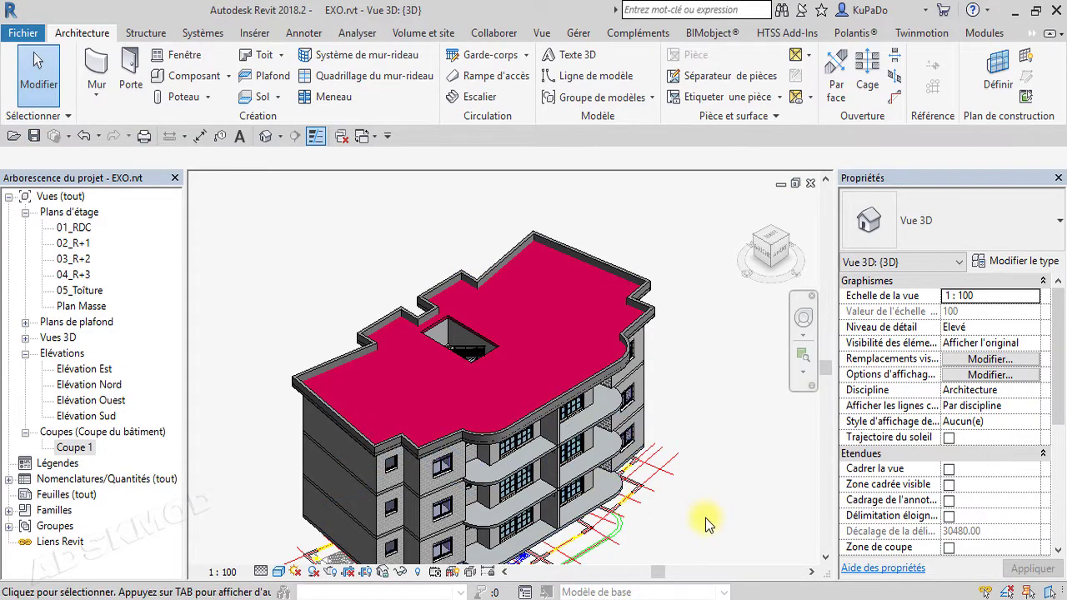
Hide the imported categories App.dwg and Importations dans les familles in the 3D view.
shift+middle_drag(705, 518, 704, 492)
scroll(471, 330, up, 5)
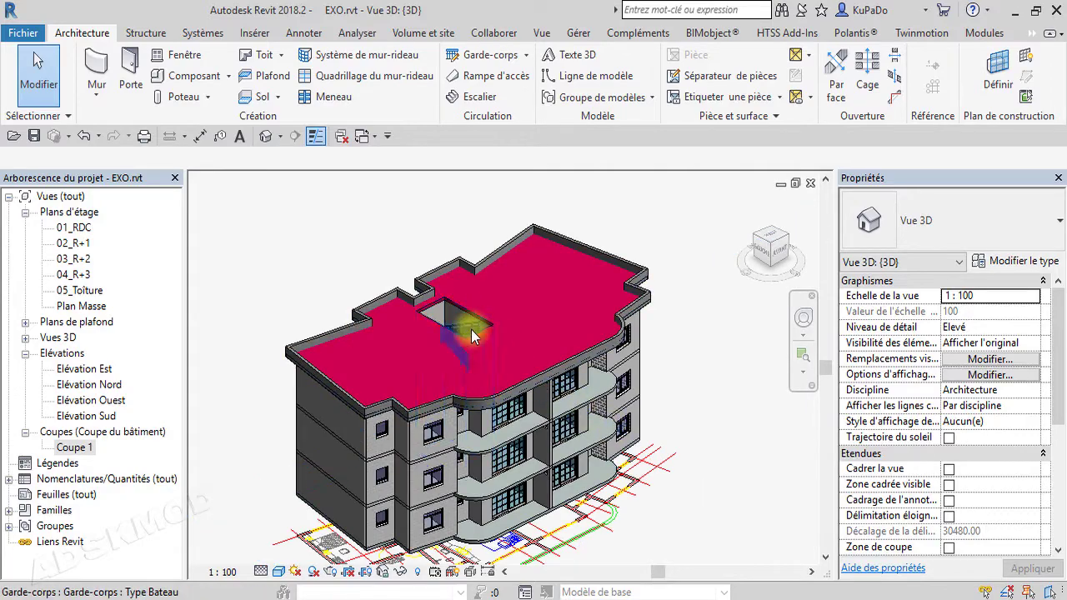
shift+middle_drag(458, 333, 524, 300)
scroll(471, 337, up, 1)
shift+middle_drag(471, 337, 476, 326)
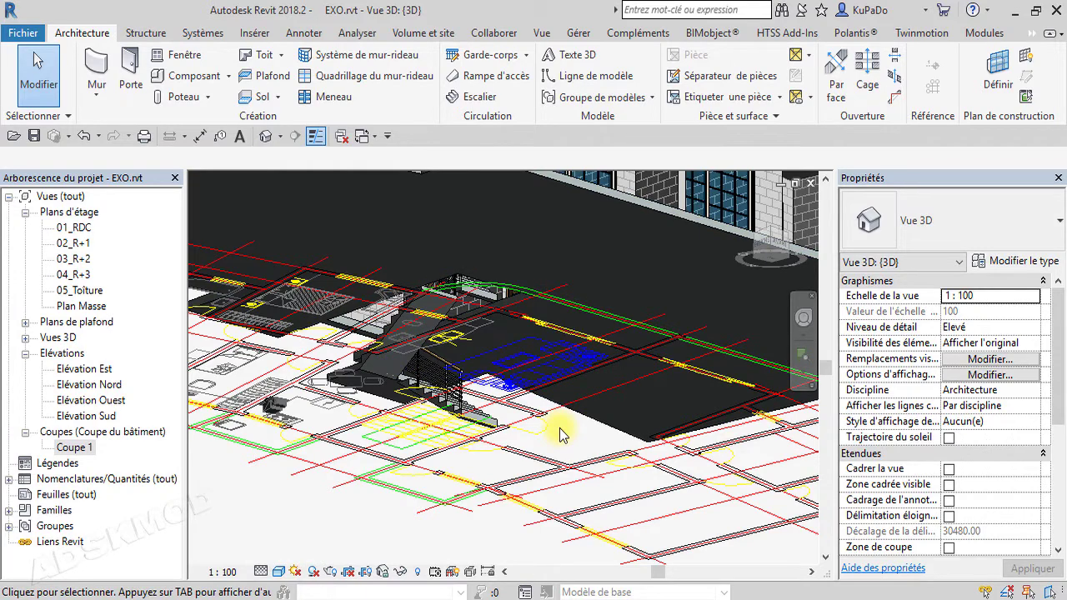
key(v)
key(v)
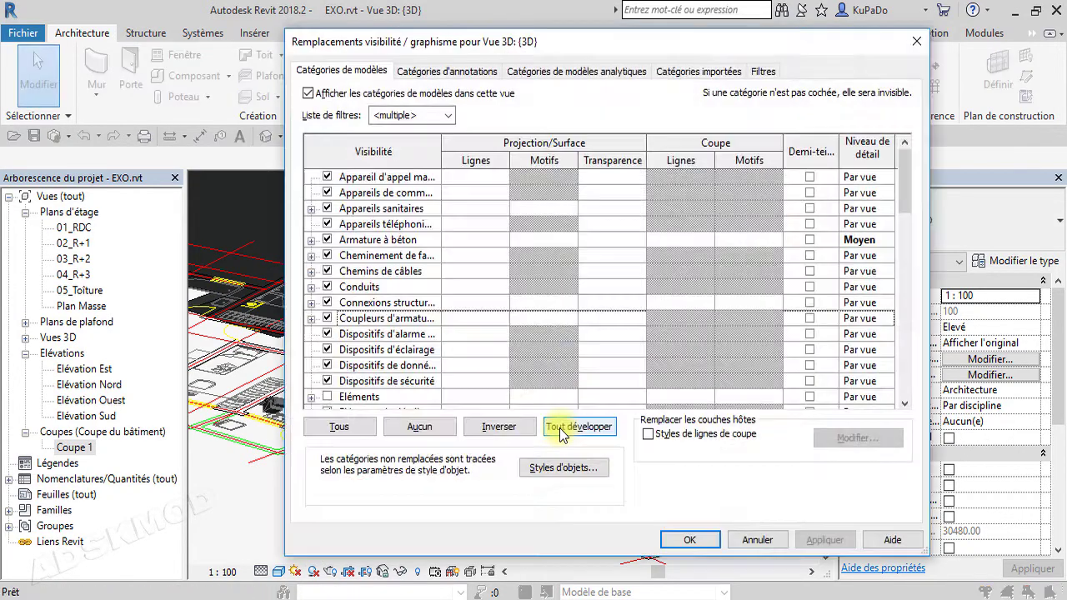
click(699, 71)
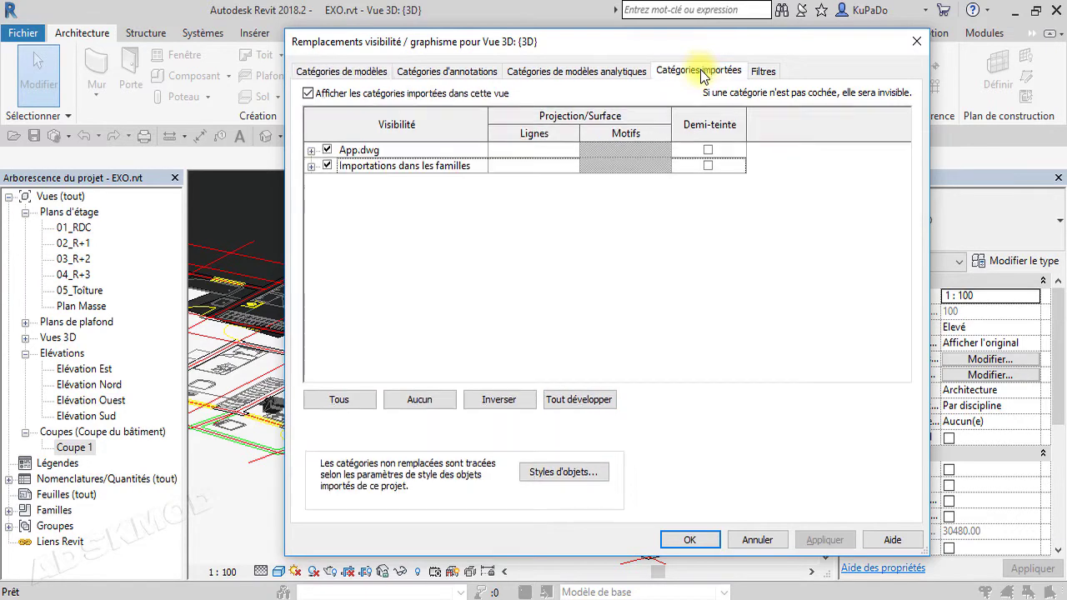
click(327, 150)
click(328, 165)
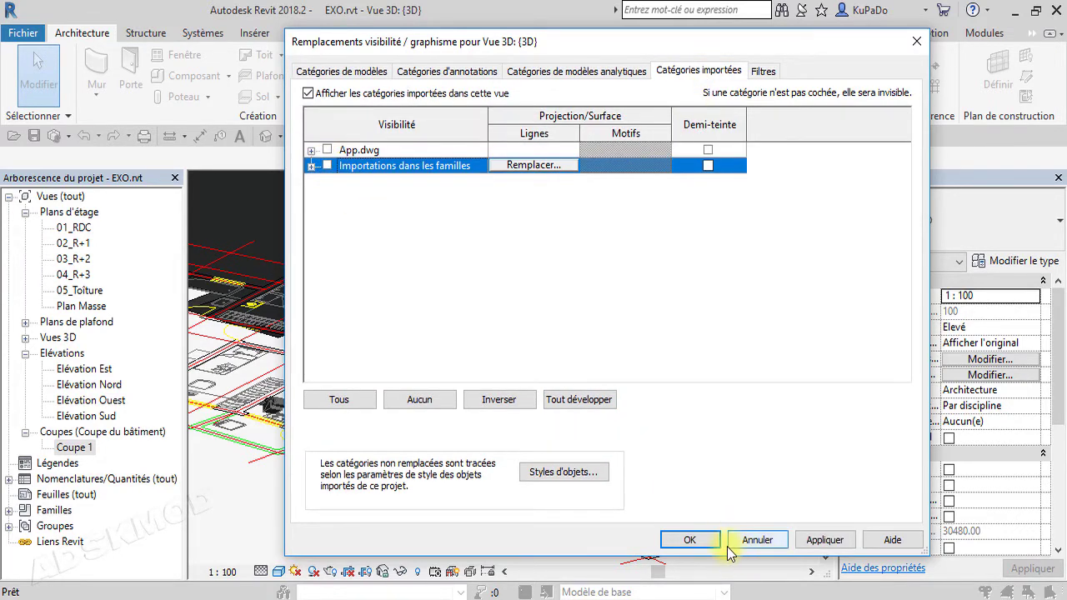
click(689, 539)
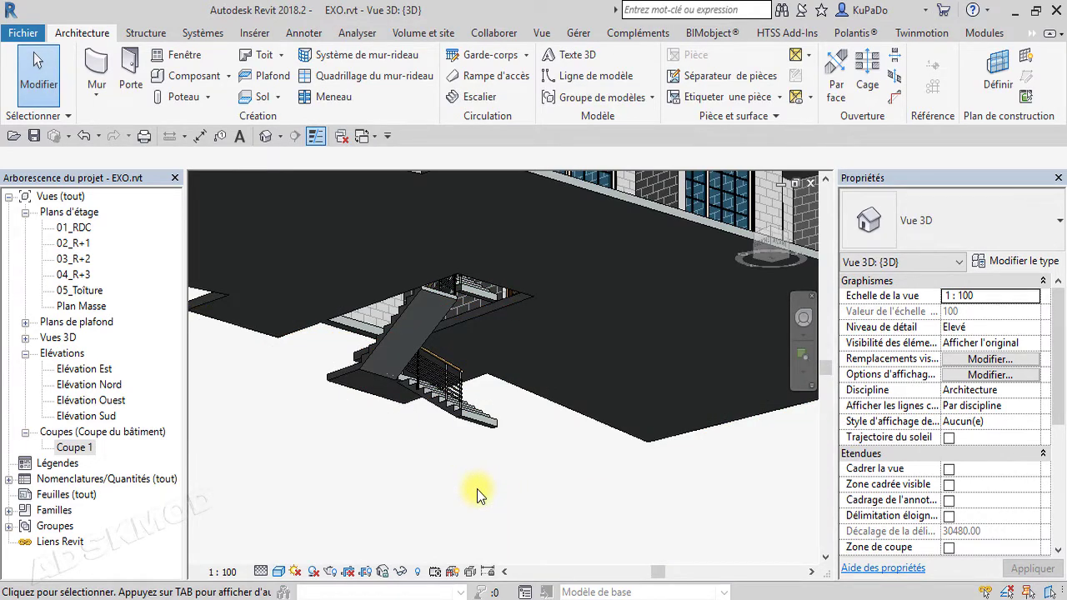
Inspect the stair and slab opening from below in 3D, and open the 02_R+1 floor plan at the stairwell.
shift+middle_drag(477, 488, 512, 491)
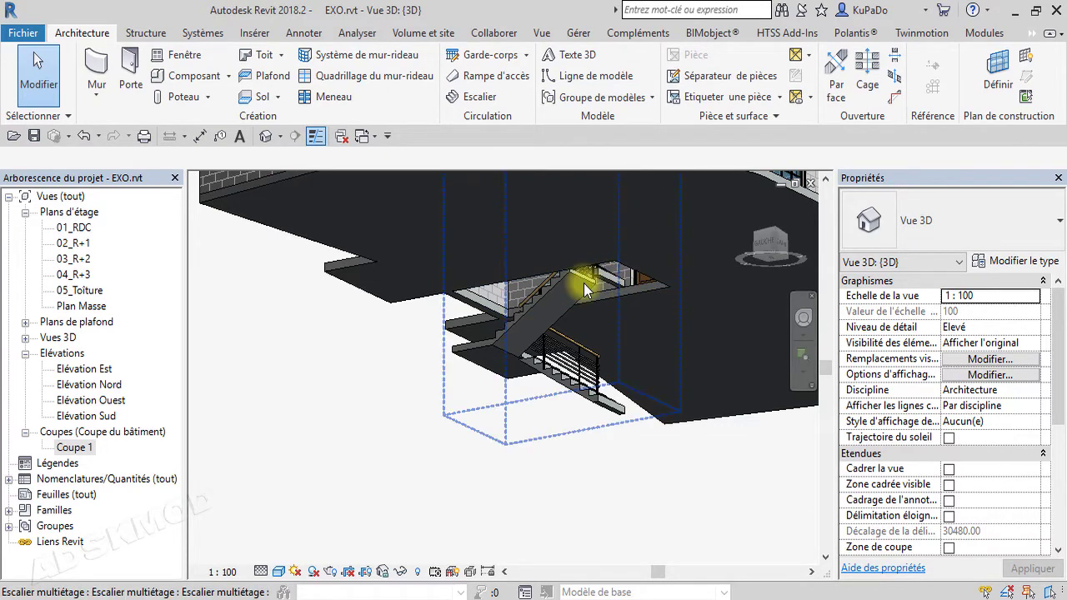
scroll(584, 283, up, 3)
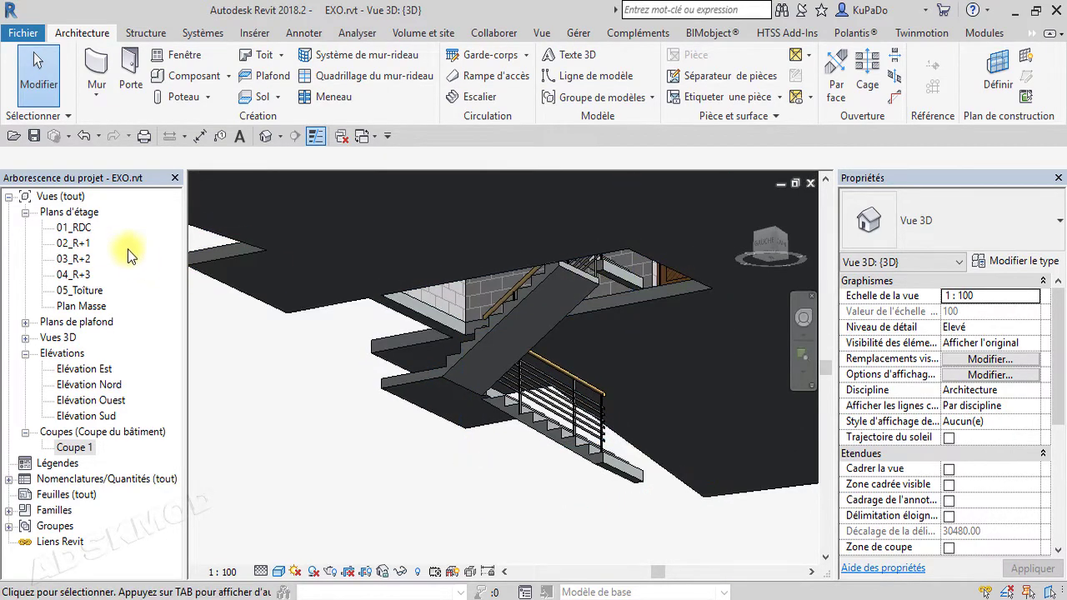
double_click(83, 244)
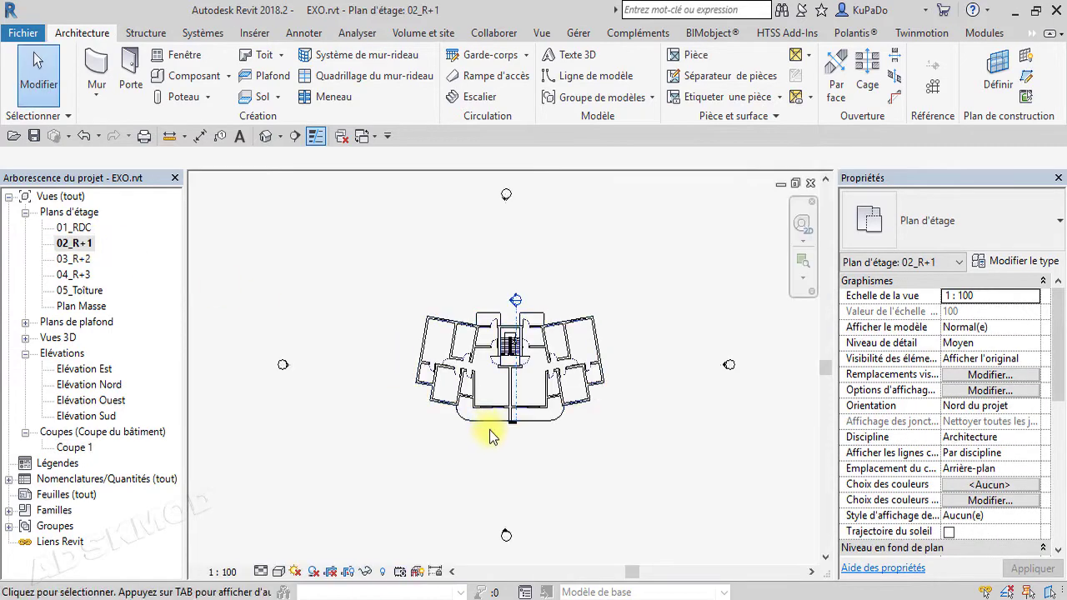
scroll(507, 342, up, 4)
scroll(529, 375, up, 3)
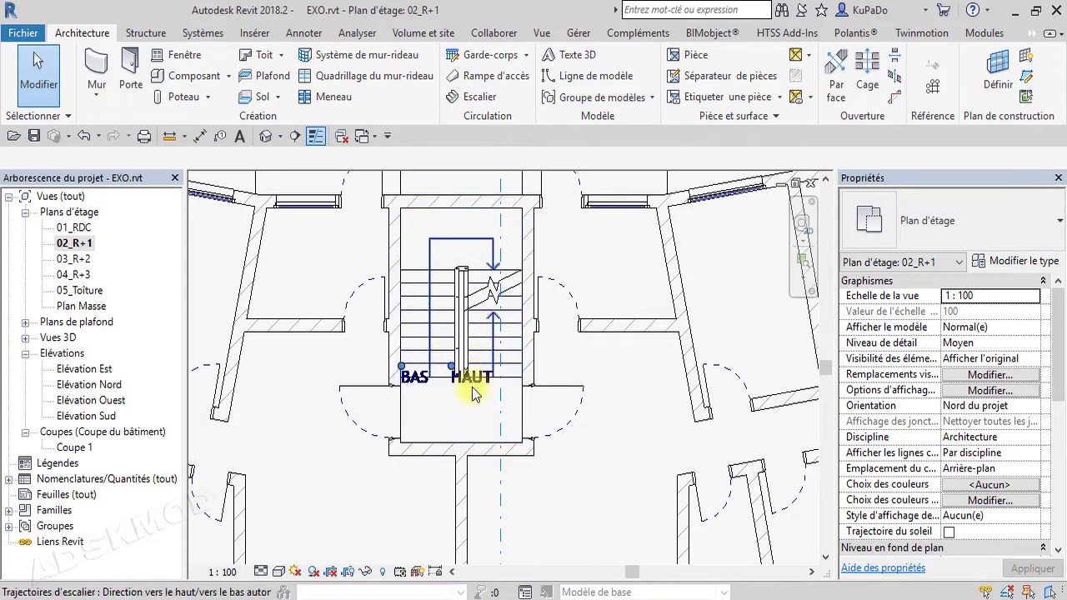
Edit the stair shaft opening's sketch, aligning its landing-side edge to the end line of the stair flight, and finish the sketch.
click(472, 439)
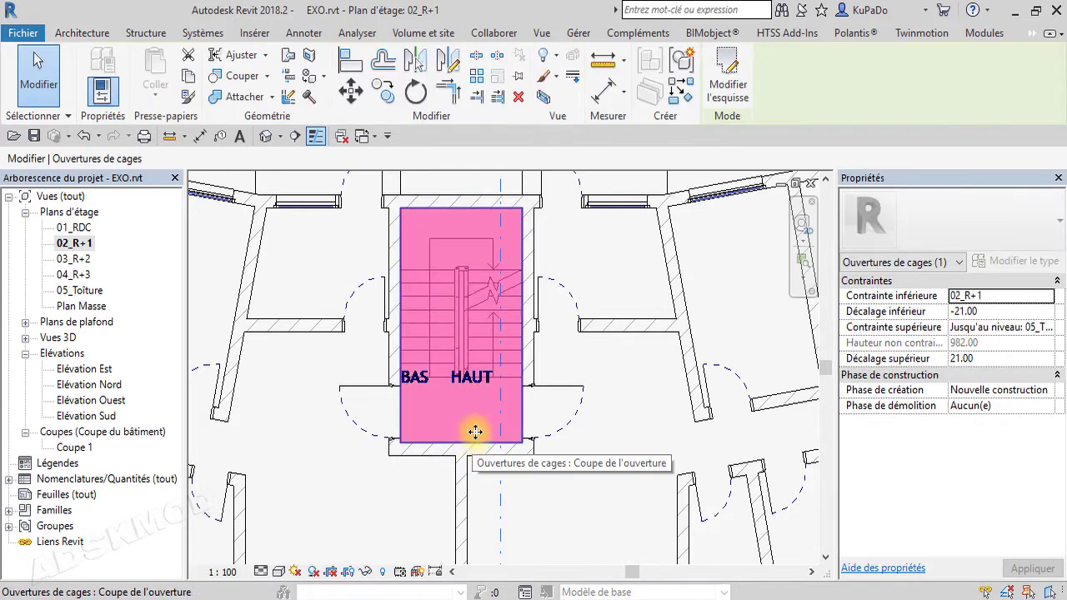
click(723, 76)
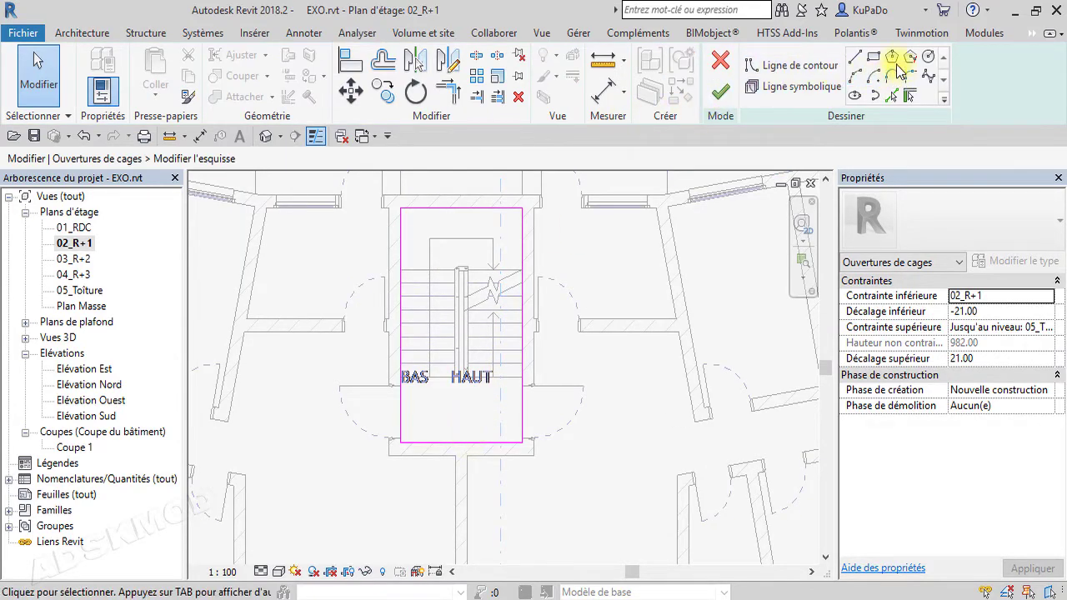
click(350, 60)
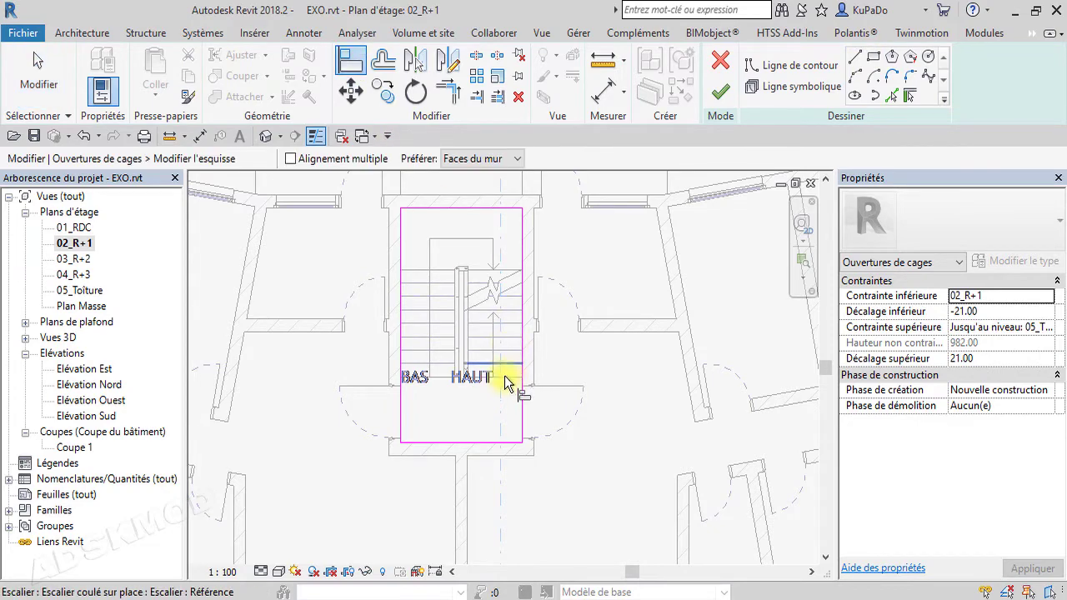
click(504, 379)
click(467, 442)
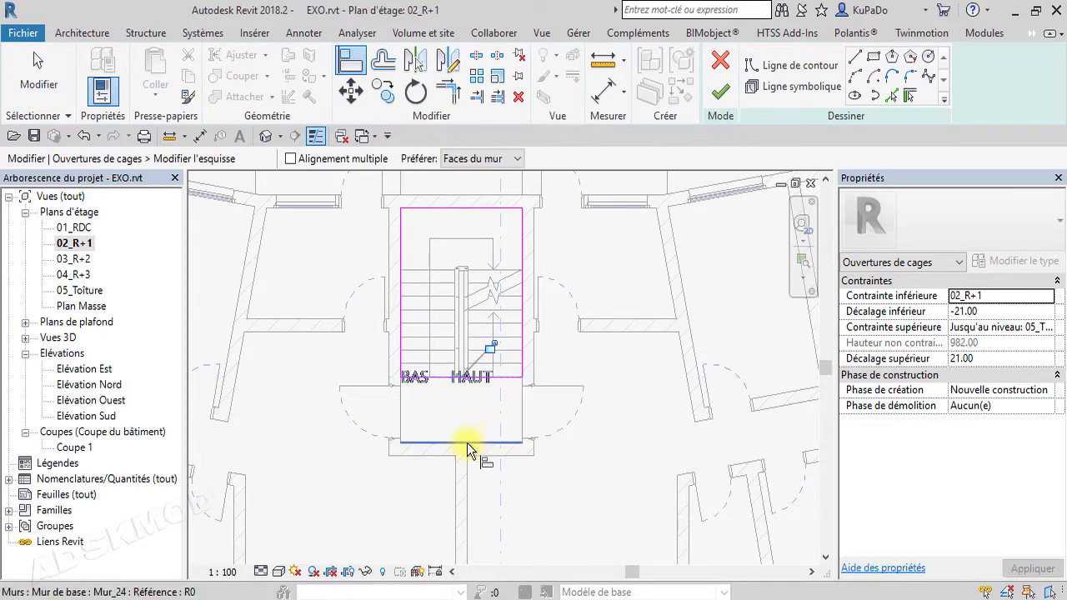
click(720, 90)
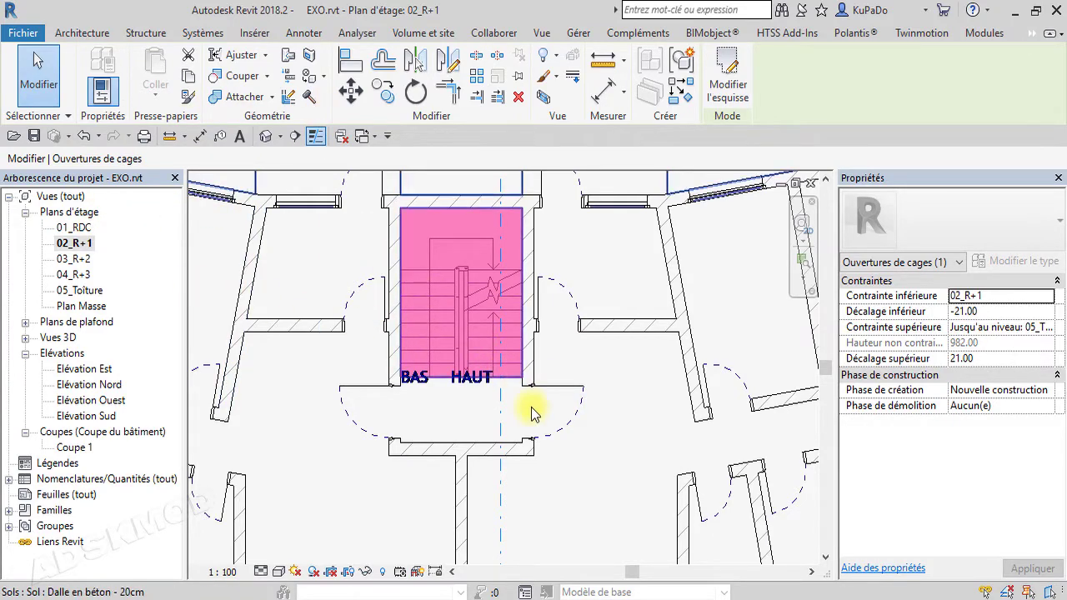
Open the 03_R+2 floor plan, select the Dalle en béton - 20cm slab to check it around the stairwell, and clear the selection.
double_click(84, 259)
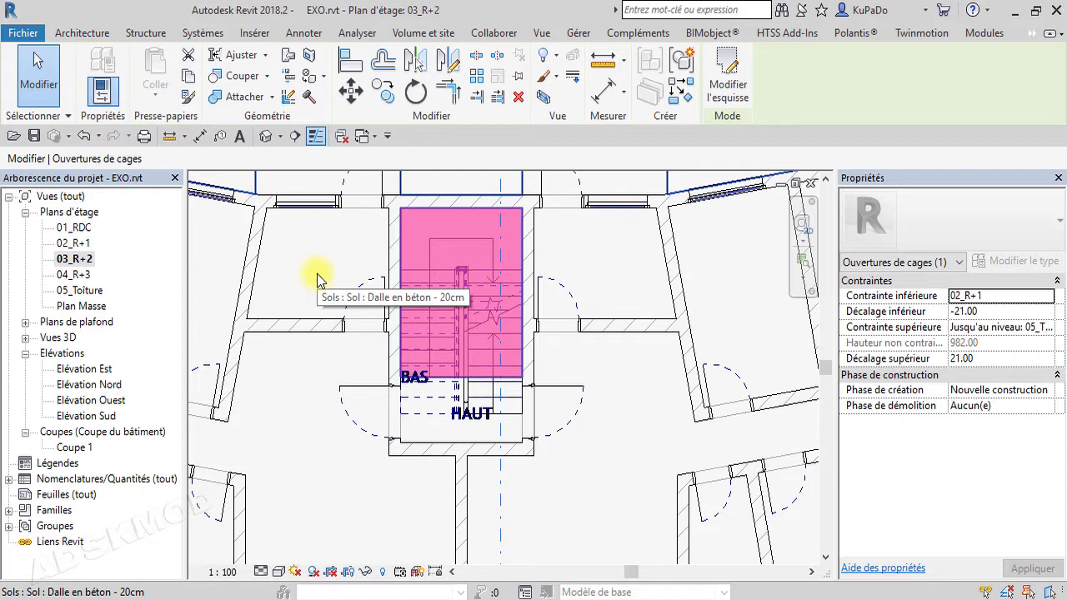
click(81, 33)
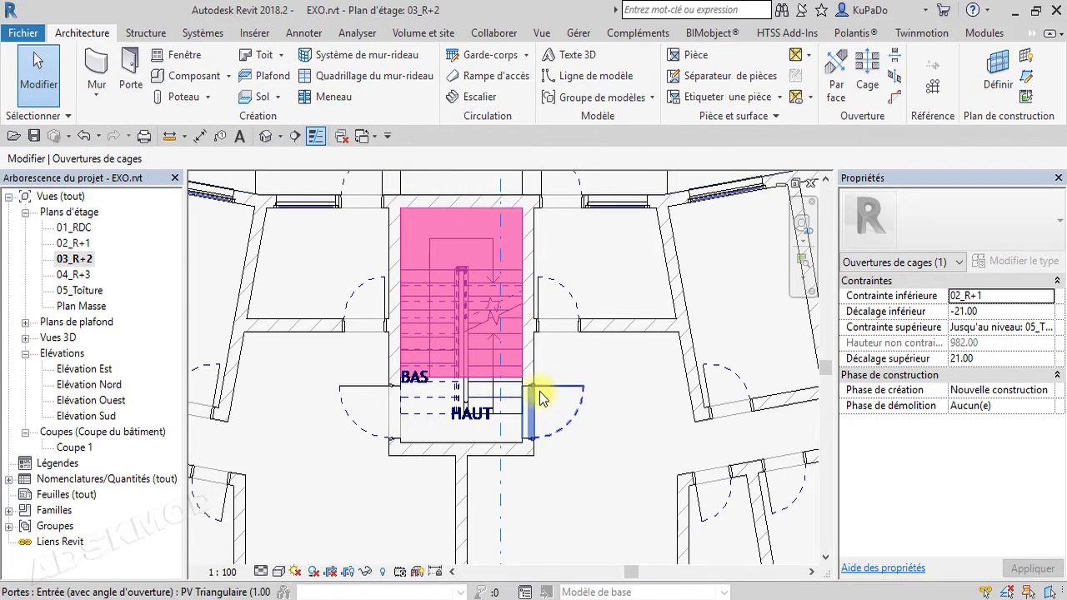
click(598, 364)
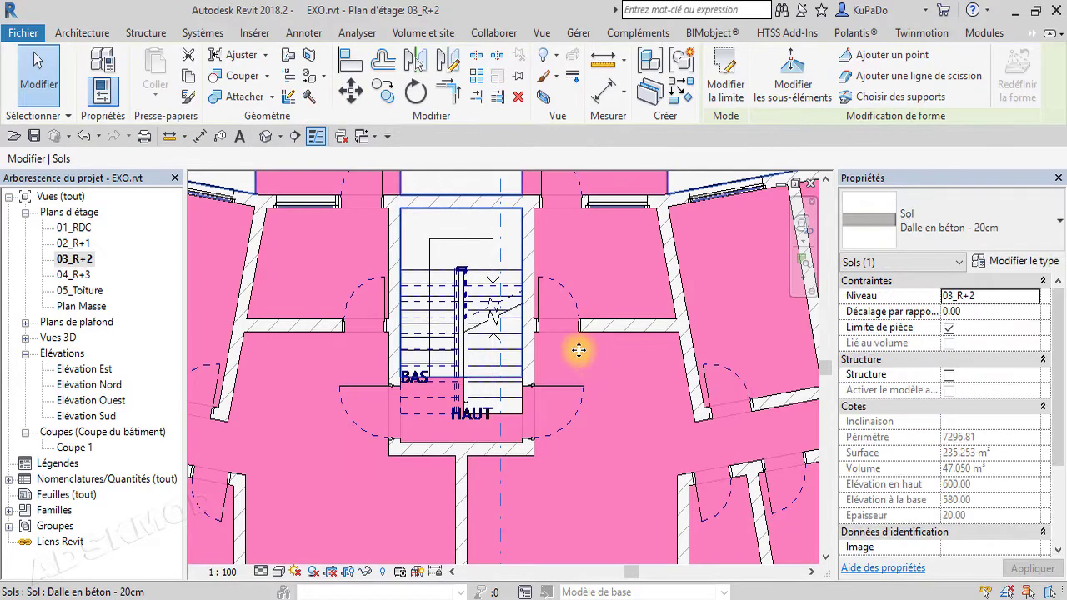
key(Escape)
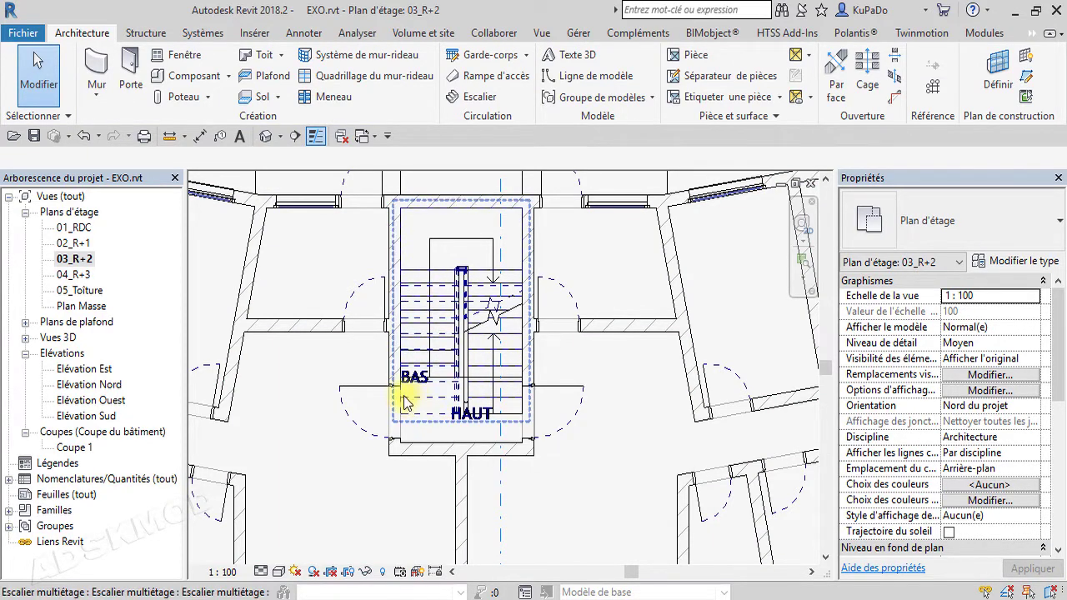
Select the multistory stair in the 03_R+2 plan to examine its properties, and return to the 3D view.
key(Tab)
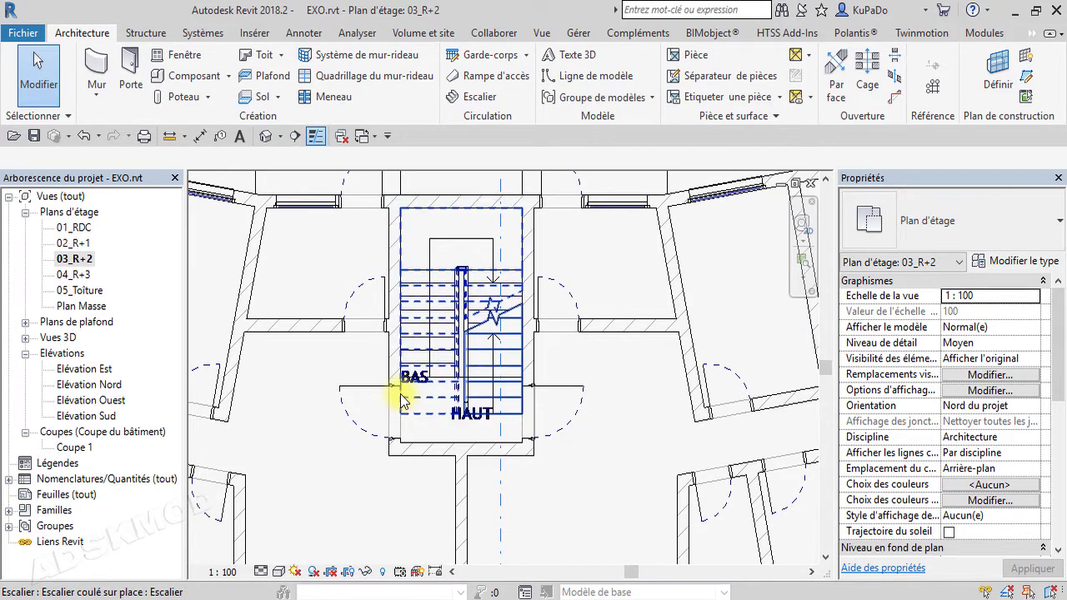
key(Tab)
key(Tab)
key(Tab)
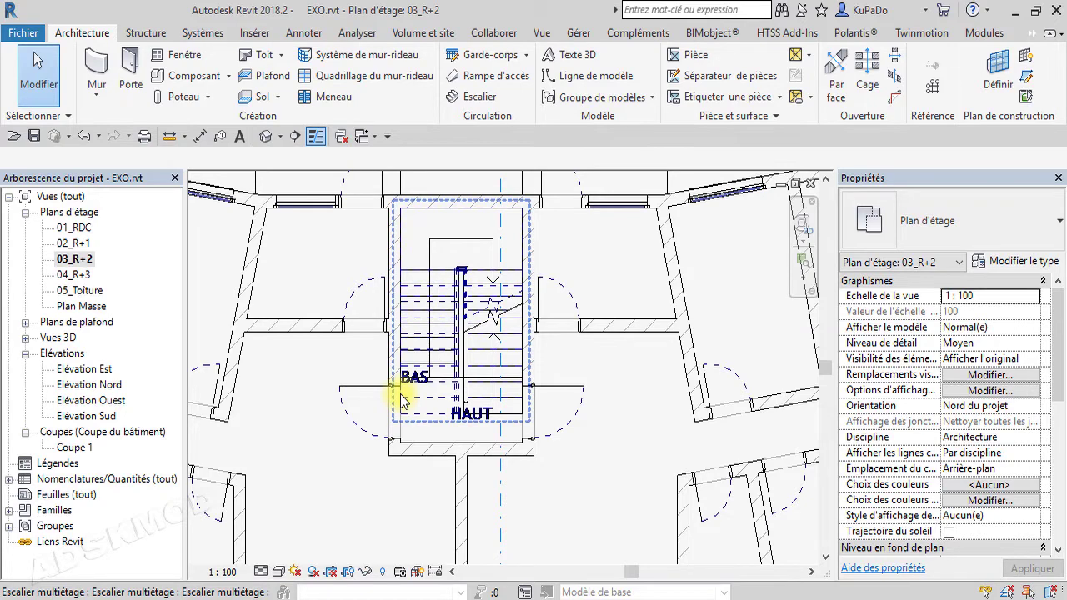
click(401, 399)
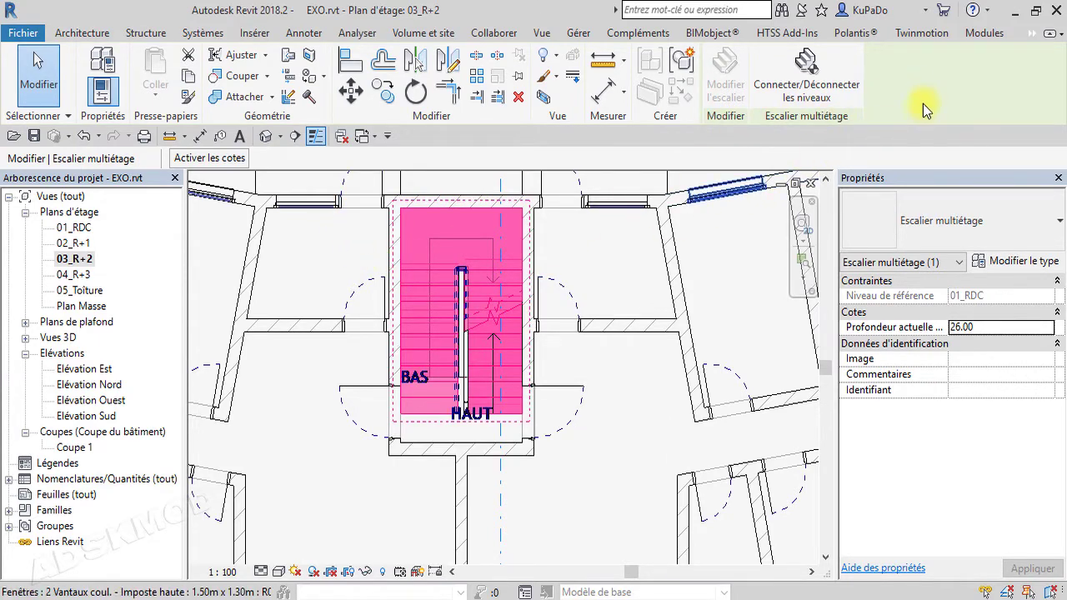
click(267, 136)
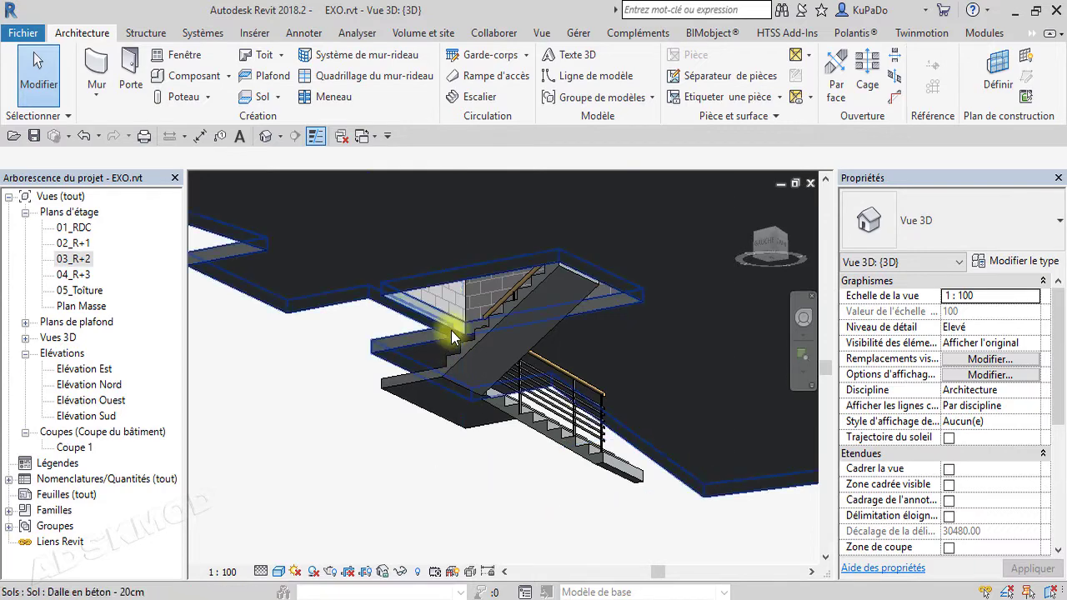
Select the stair shaft opening in 3D to examine where it cuts the slabs up to the roof, and clear the selection.
click(464, 310)
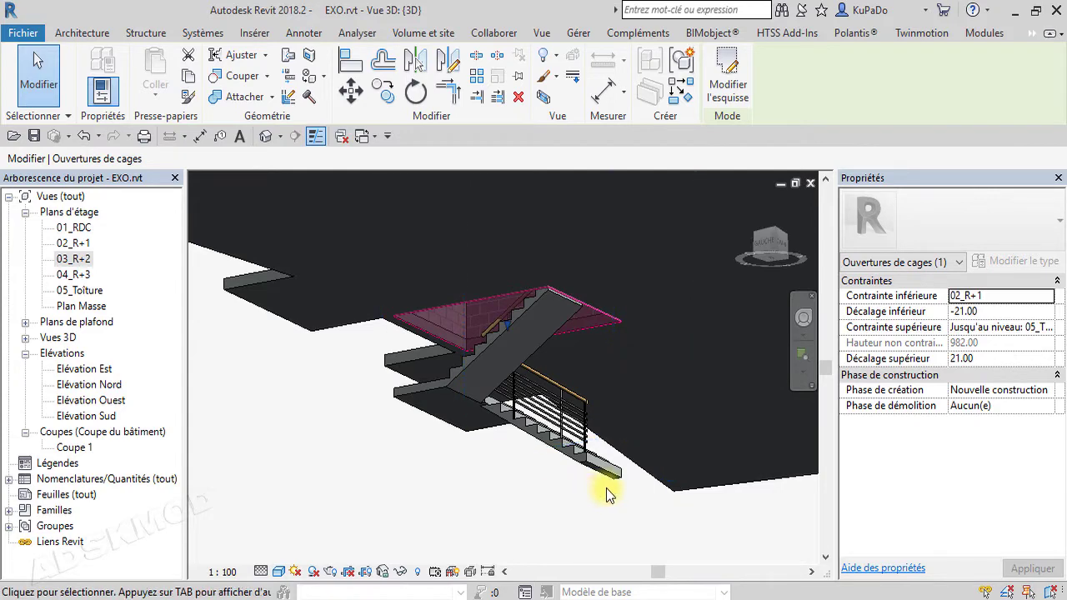
scroll(608, 492, down, 8)
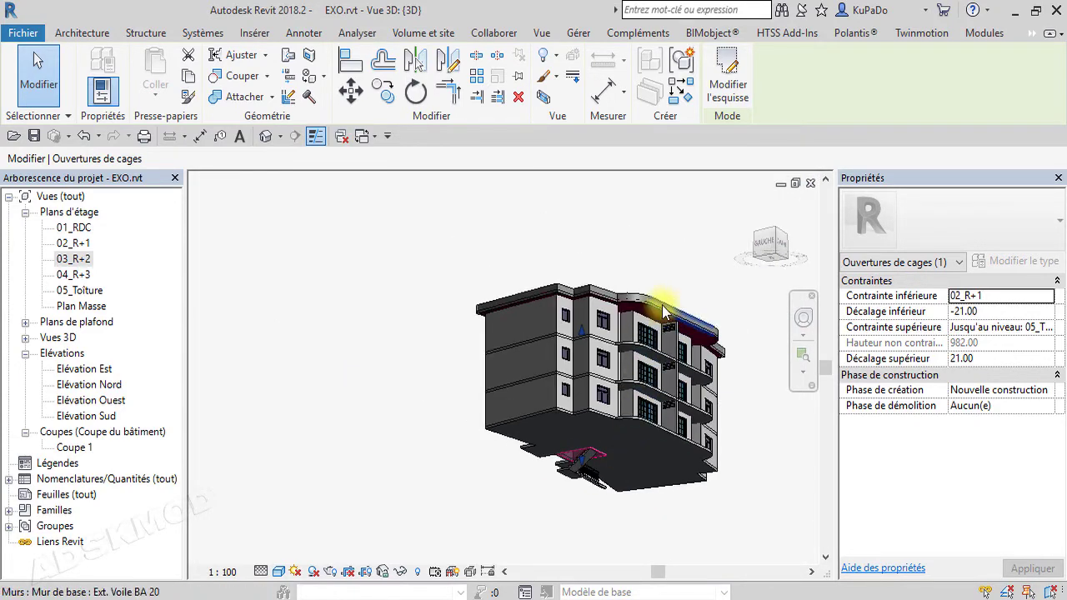
shift+middle_drag(659, 313, 621, 355)
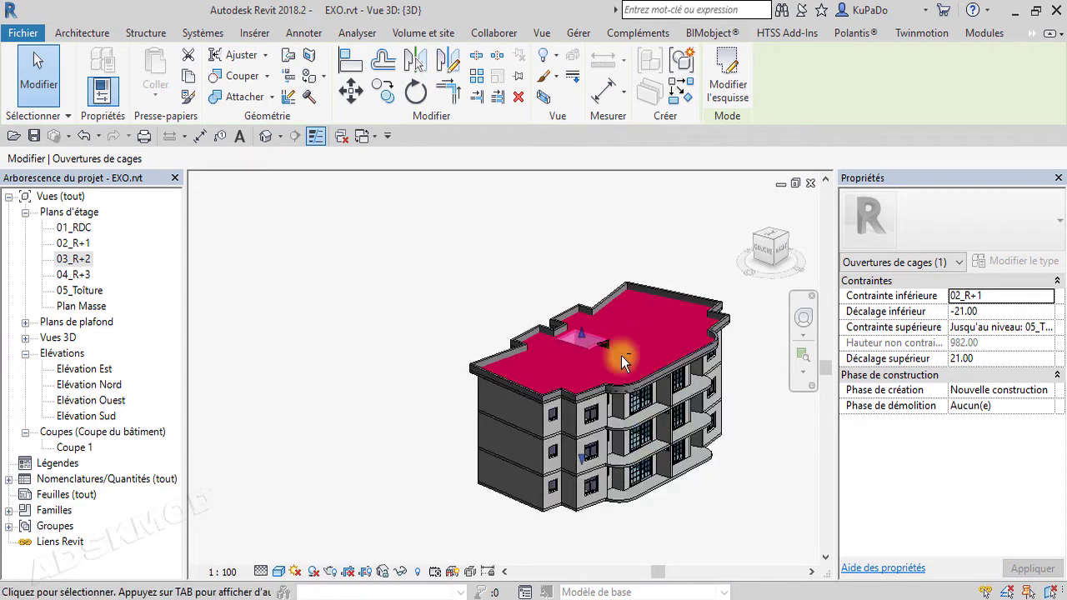
scroll(591, 317, up, 5)
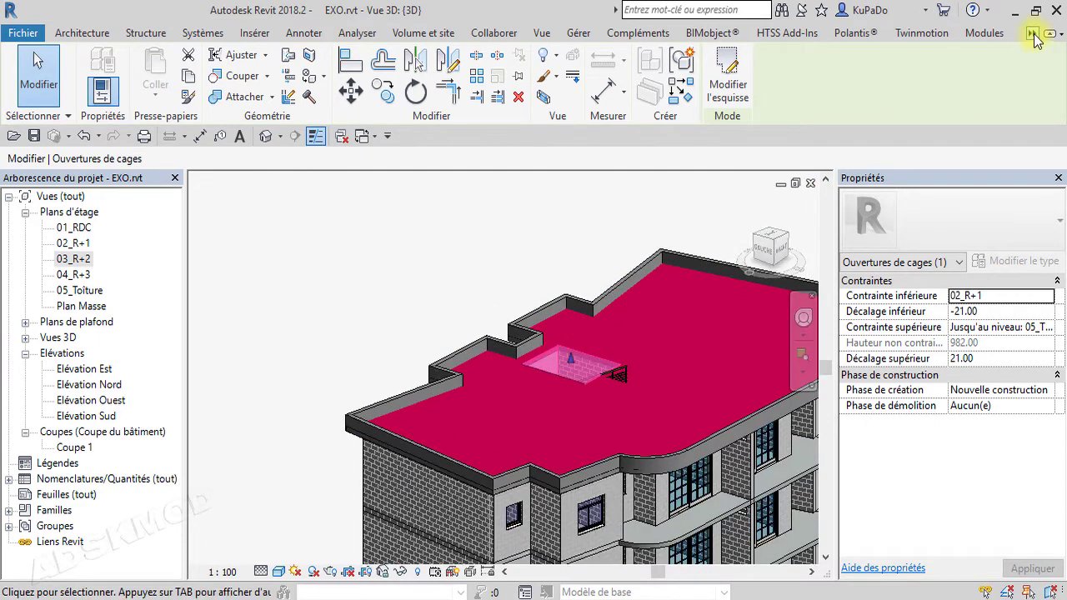
click(1032, 34)
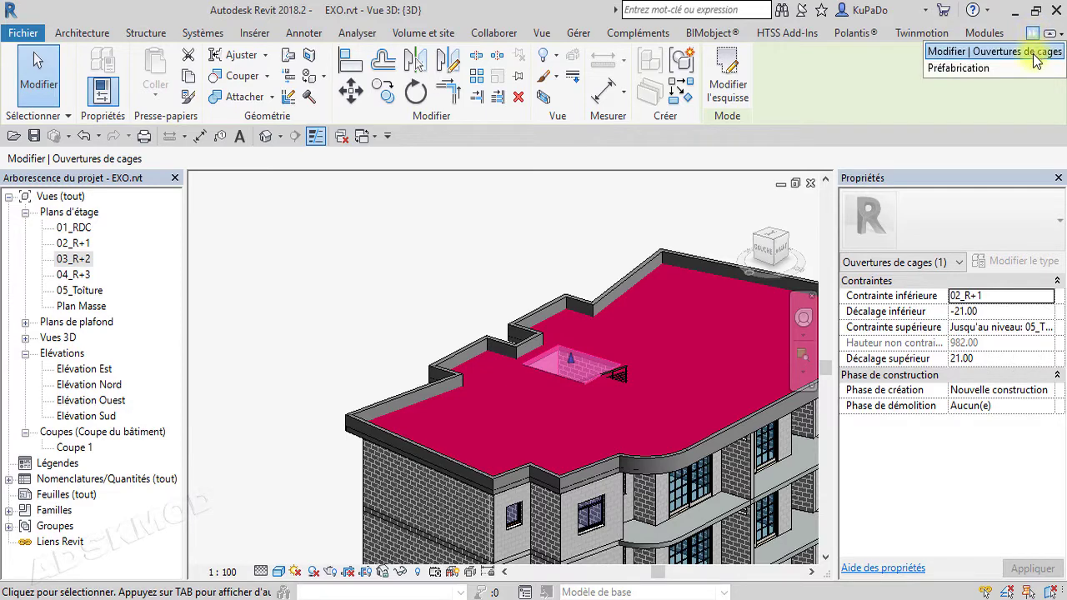
click(895, 100)
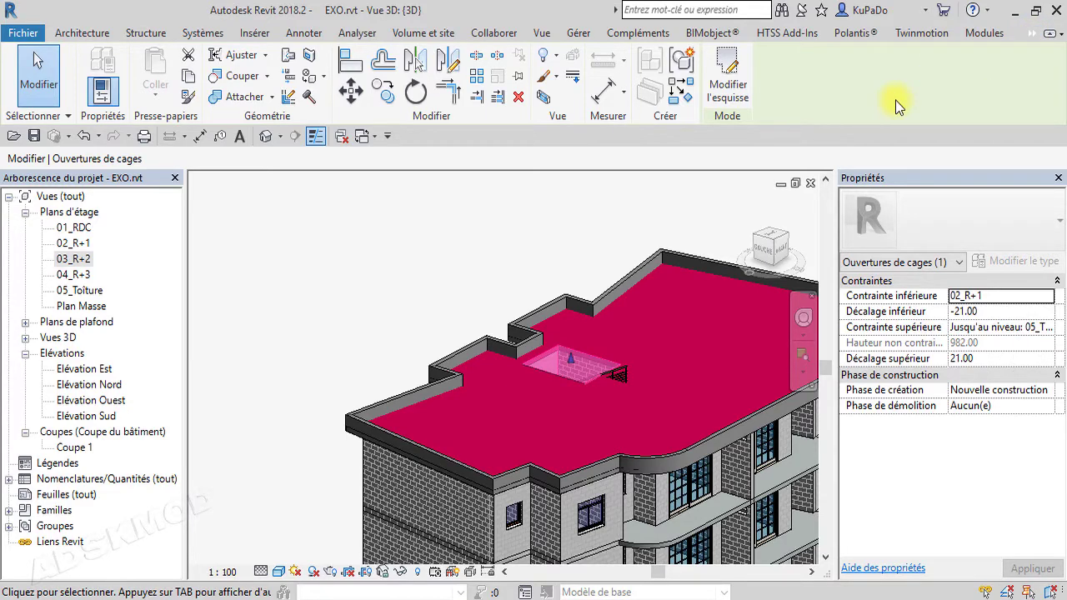
key(Escape)
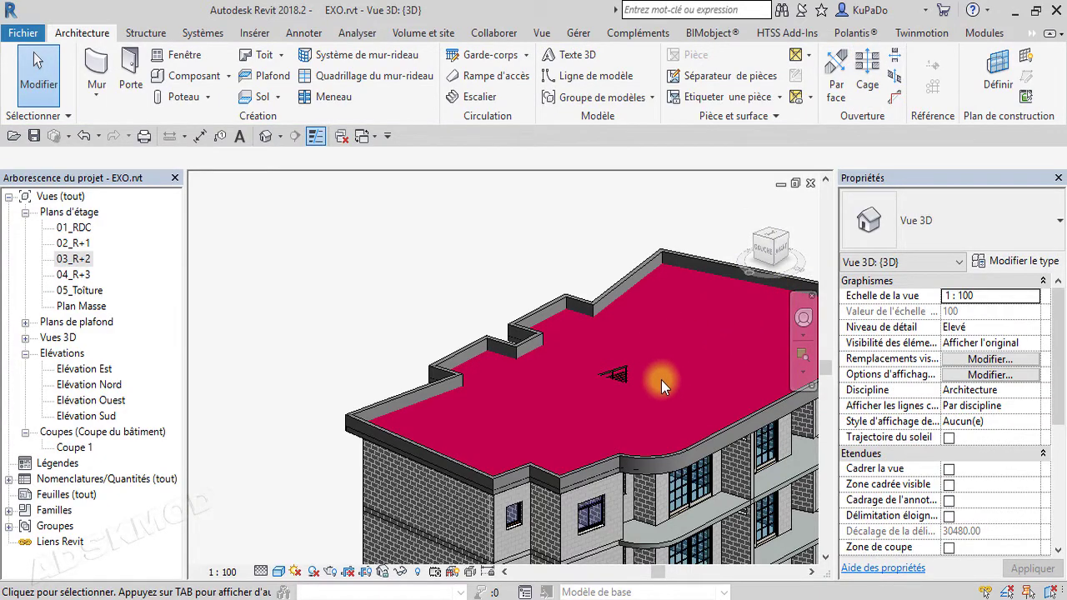
Open the 05_Toiture floor plan at the stairwell and set its detail level to Elevé.
double_click(81, 292)
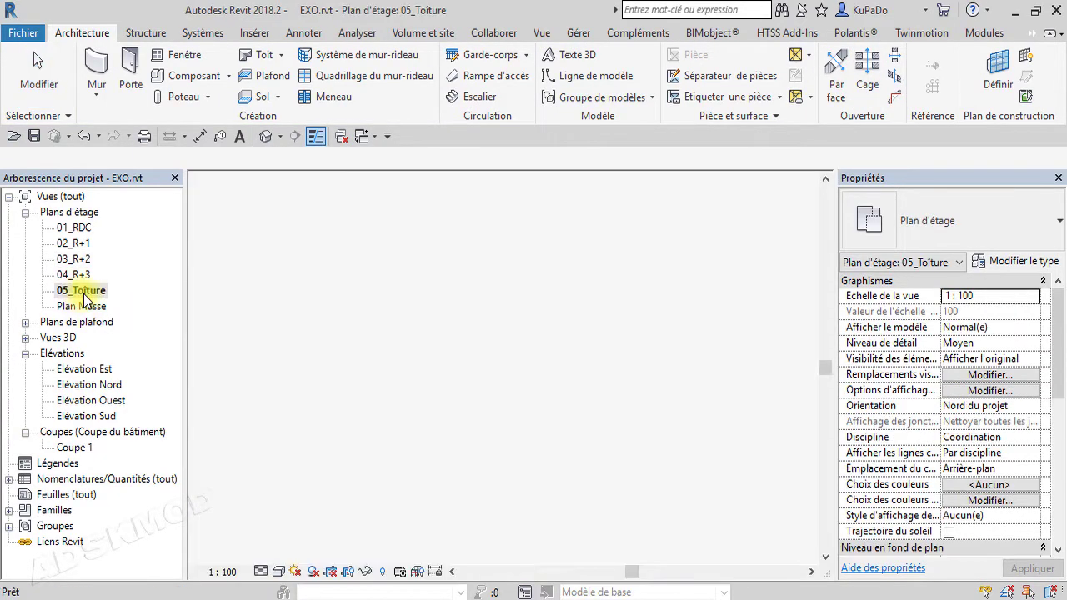
scroll(550, 358, up, 4)
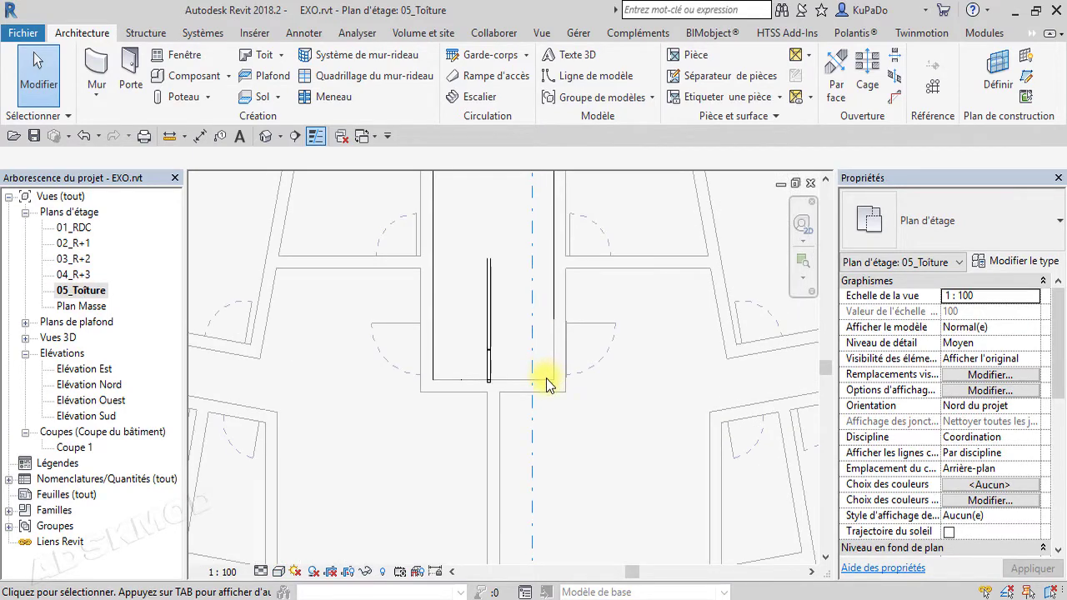
scroll(606, 423, down, 2)
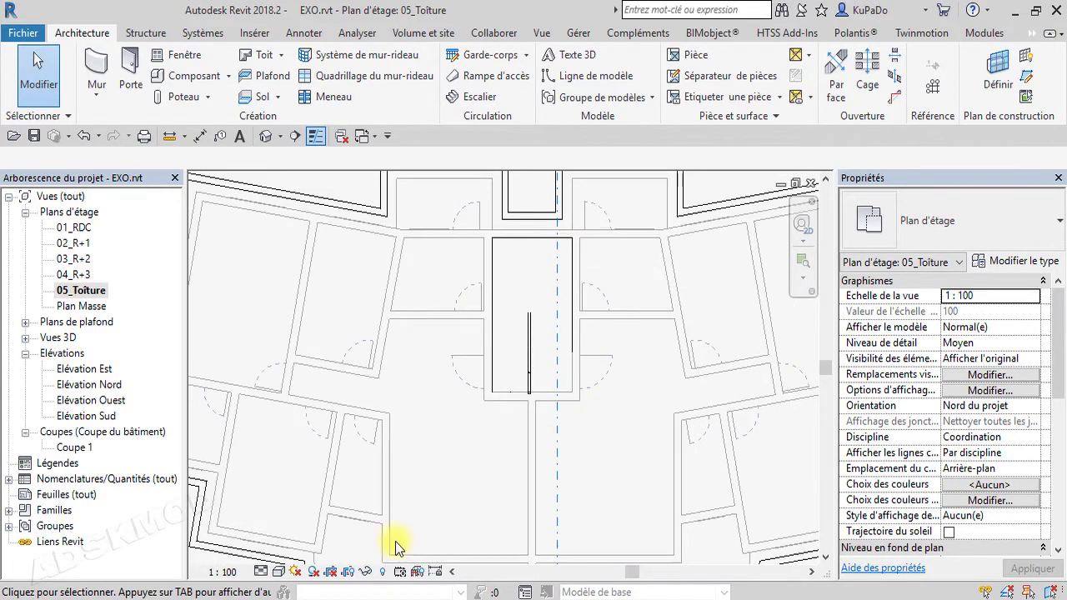
click(279, 571)
click(286, 554)
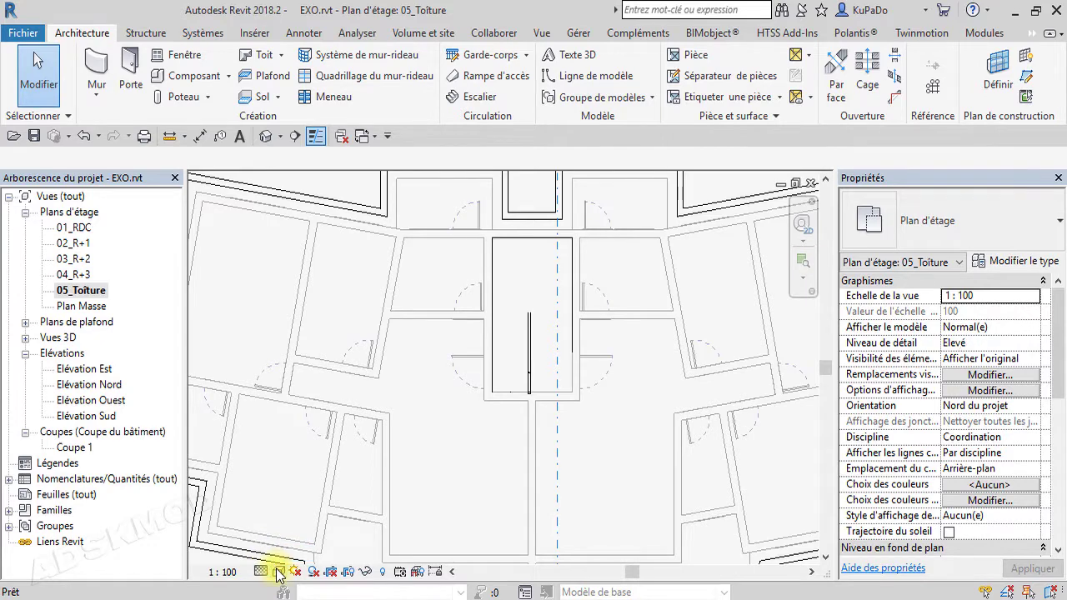
Examine the stair below the roof slab in the Image filaire visual style, and restore the plan to Ligne cachée.
click(279, 572)
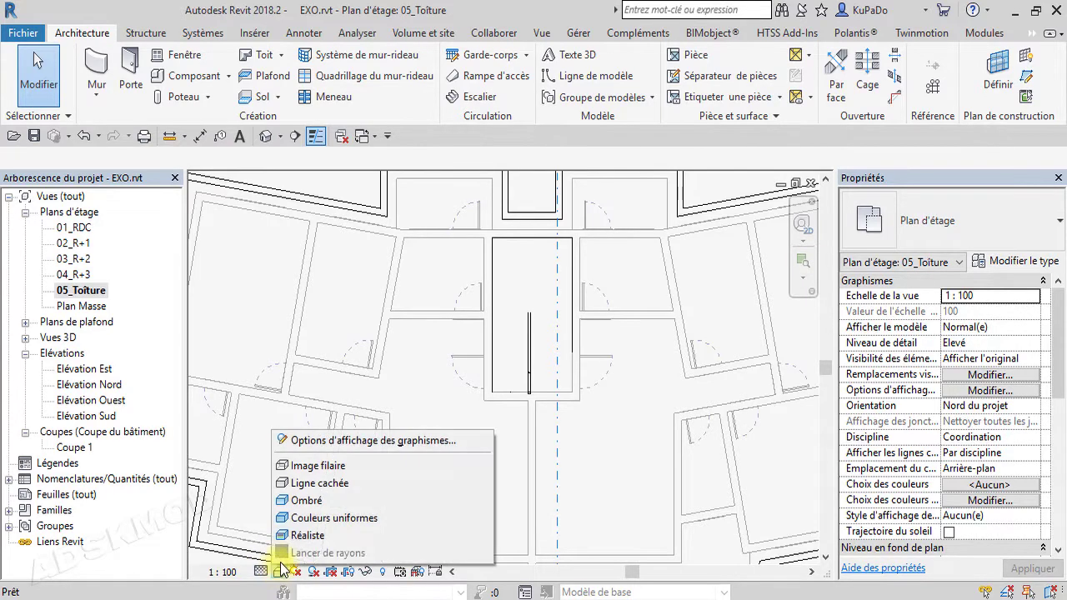
click(319, 465)
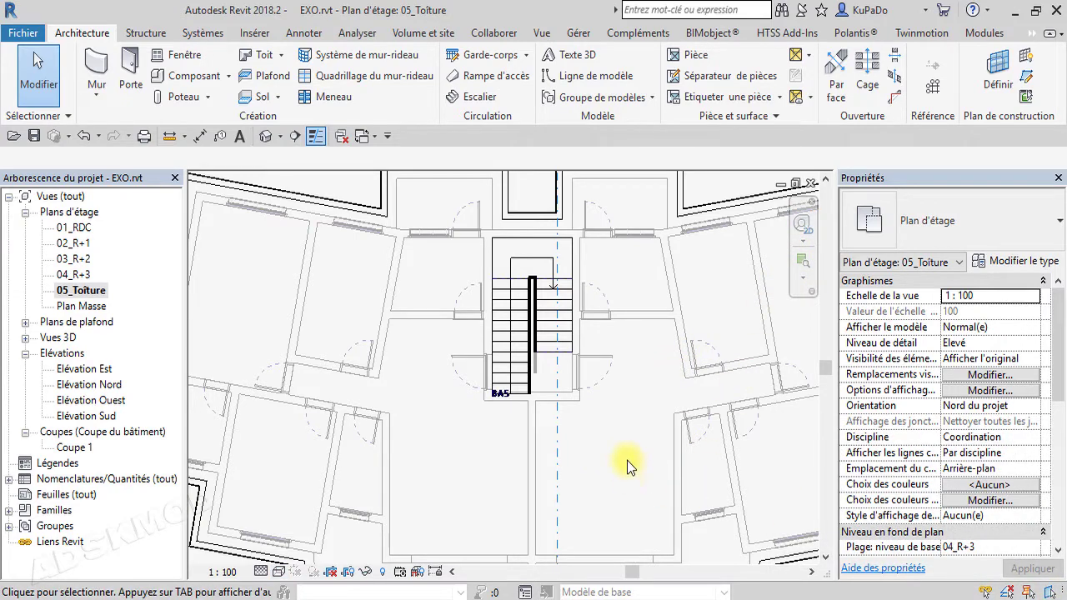
scroll(631, 463, down, 2)
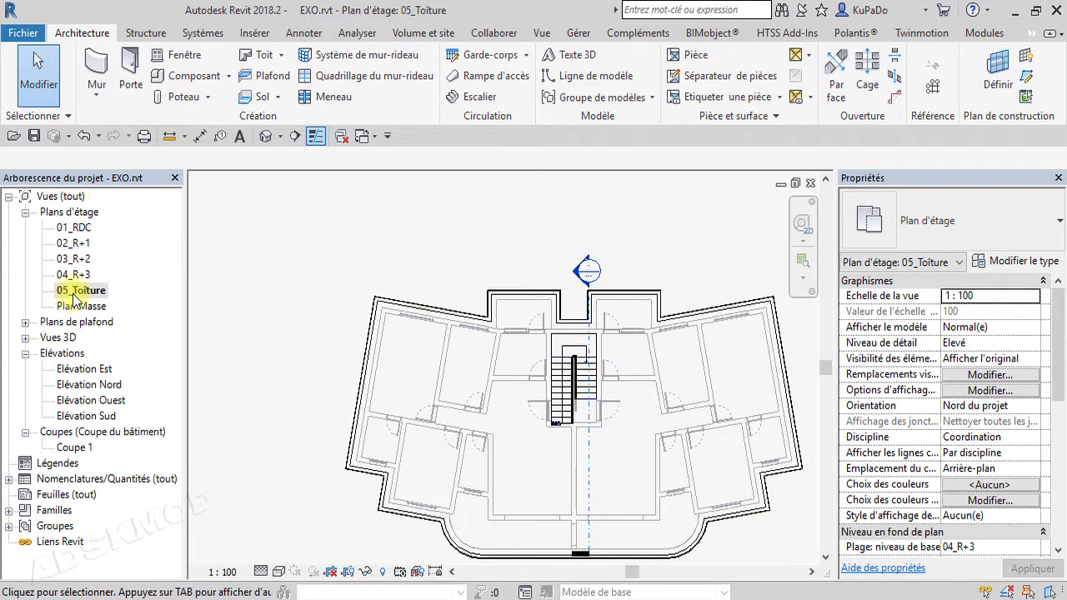
click(280, 572)
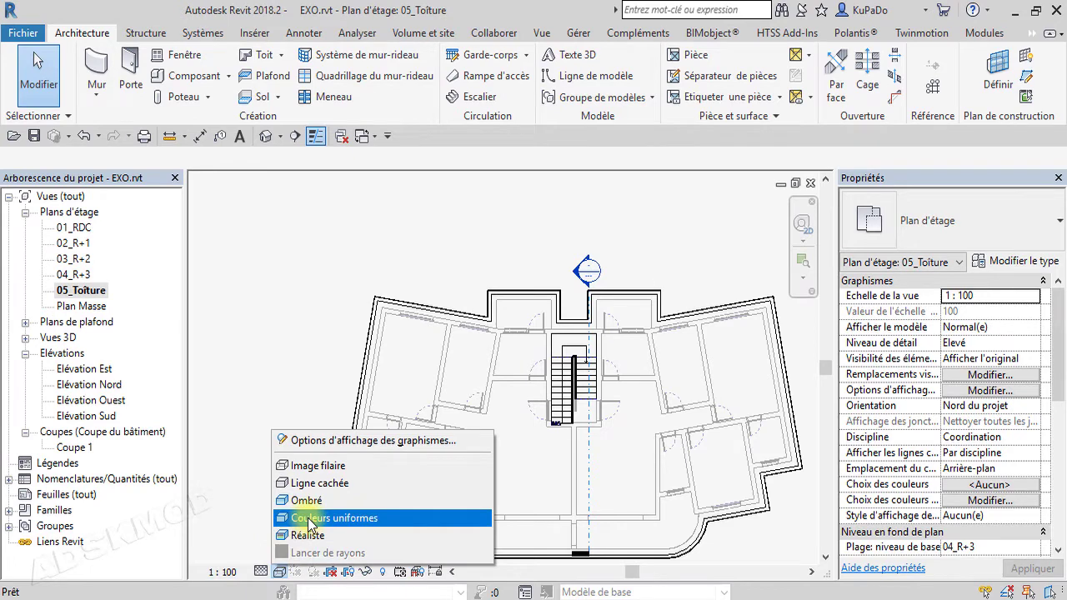
click(313, 484)
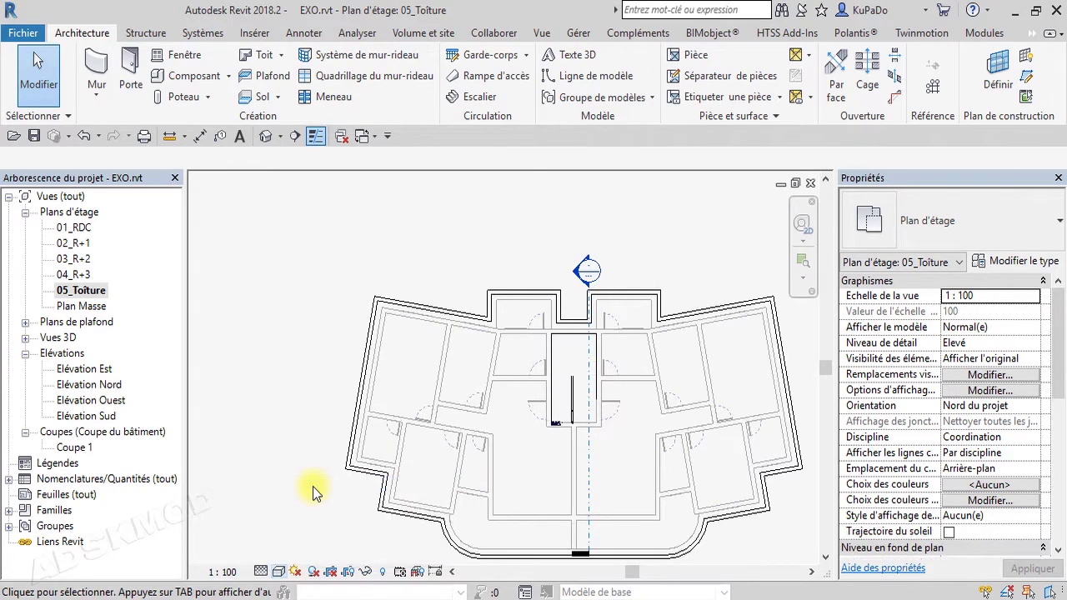
In the 04_R+3 plan, edit the Dalle en béton - 20cm slab's boundary and draw a 246 by 399 rectangle over the stairwell up to the flight's end.
double_click(77, 274)
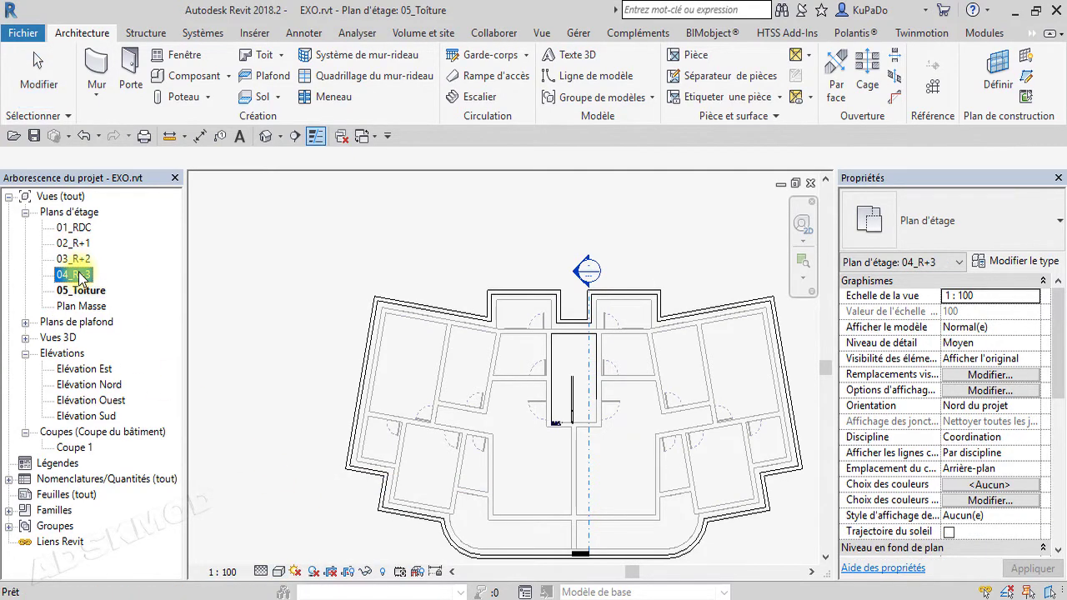
click(546, 463)
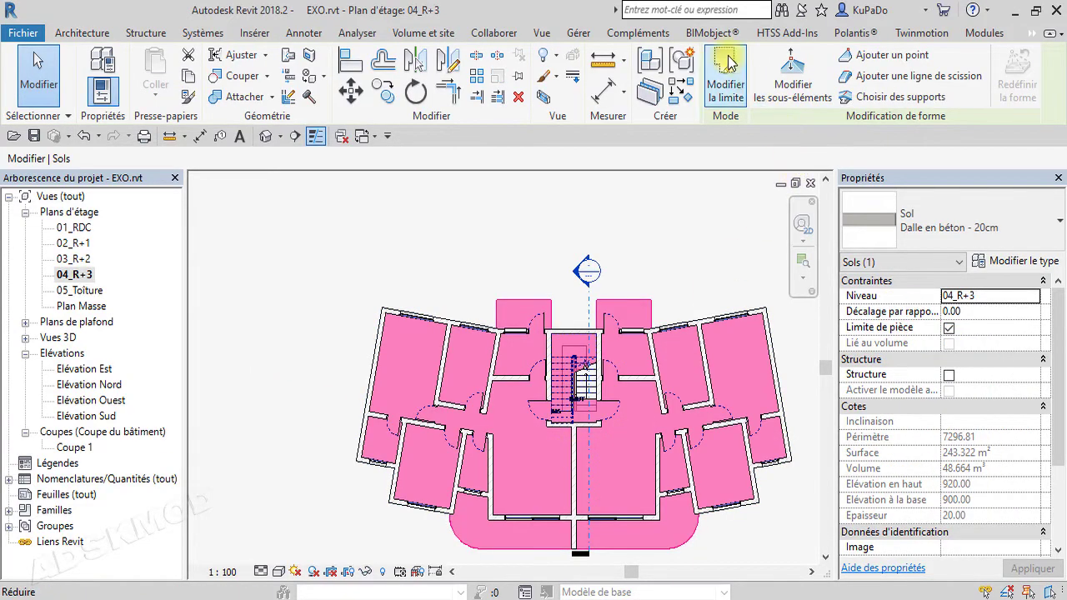
click(726, 63)
scroll(580, 421, up, 5)
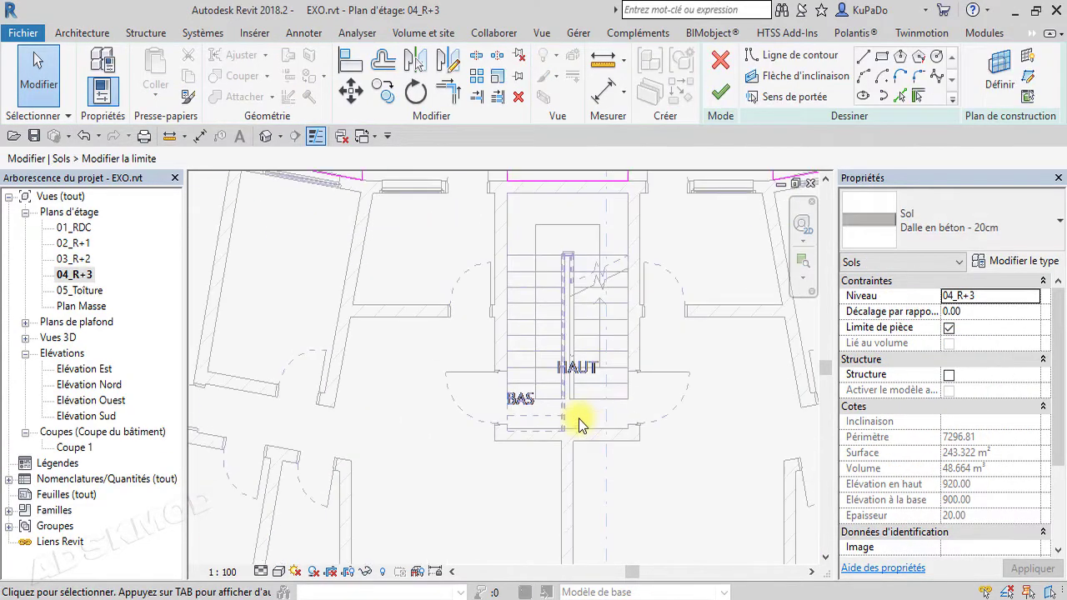
middle_drag(567, 452, 494, 523)
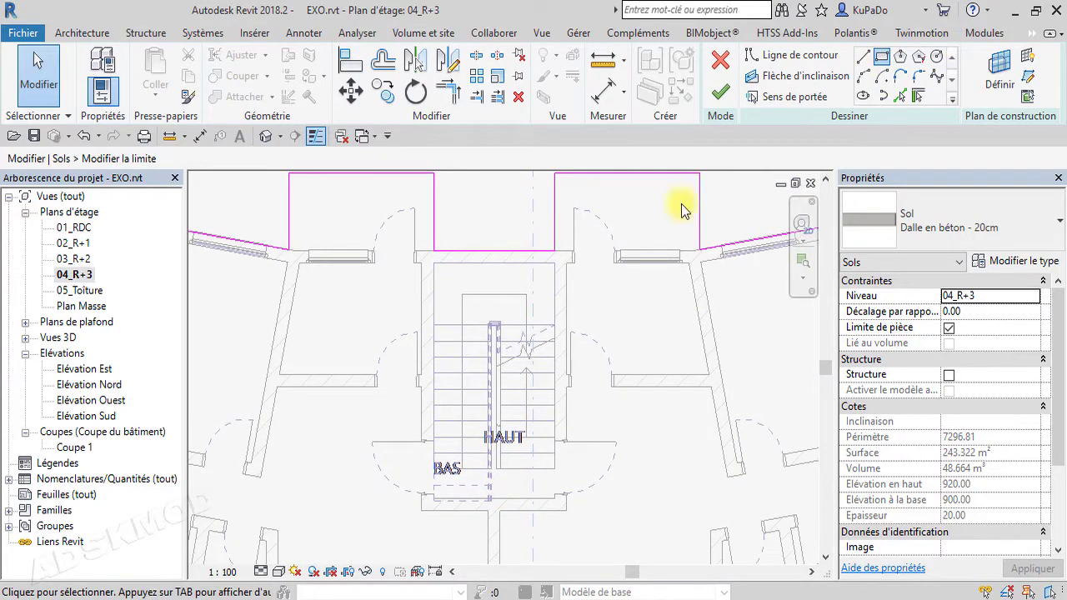
click(435, 264)
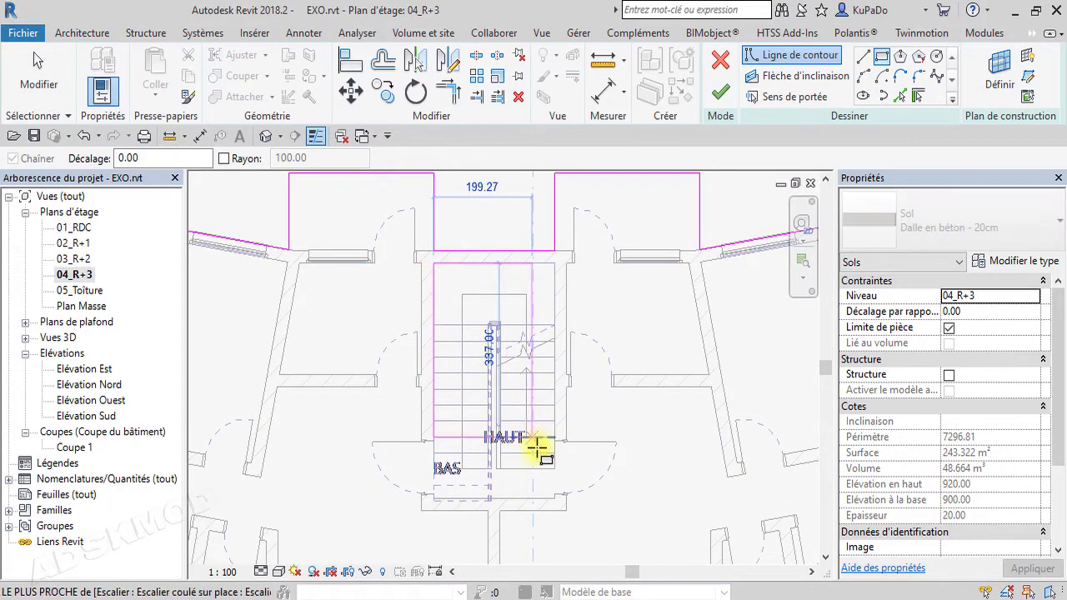
click(553, 470)
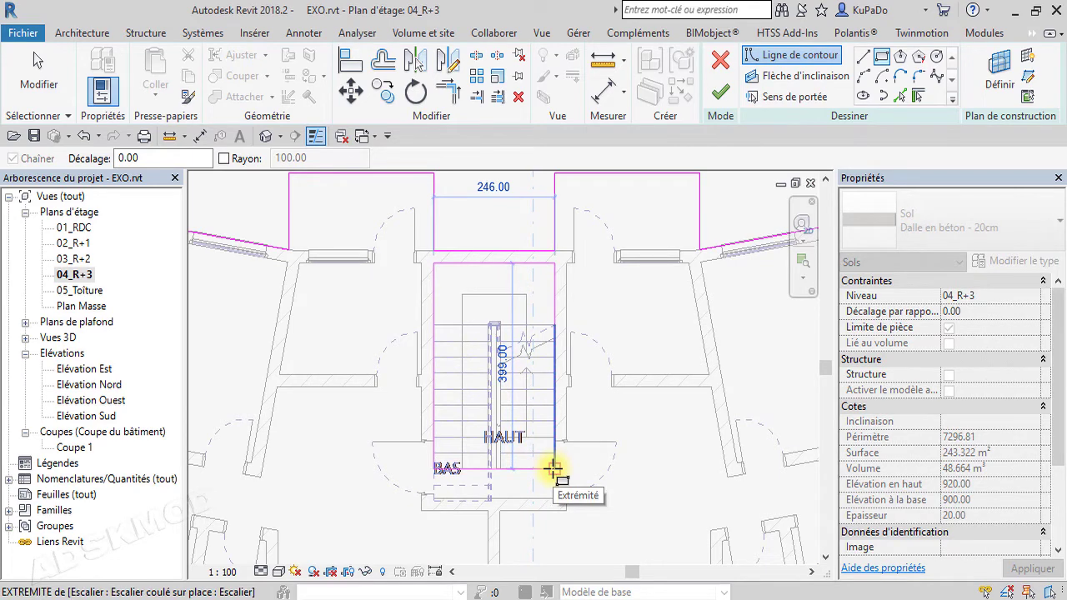
click(553, 470)
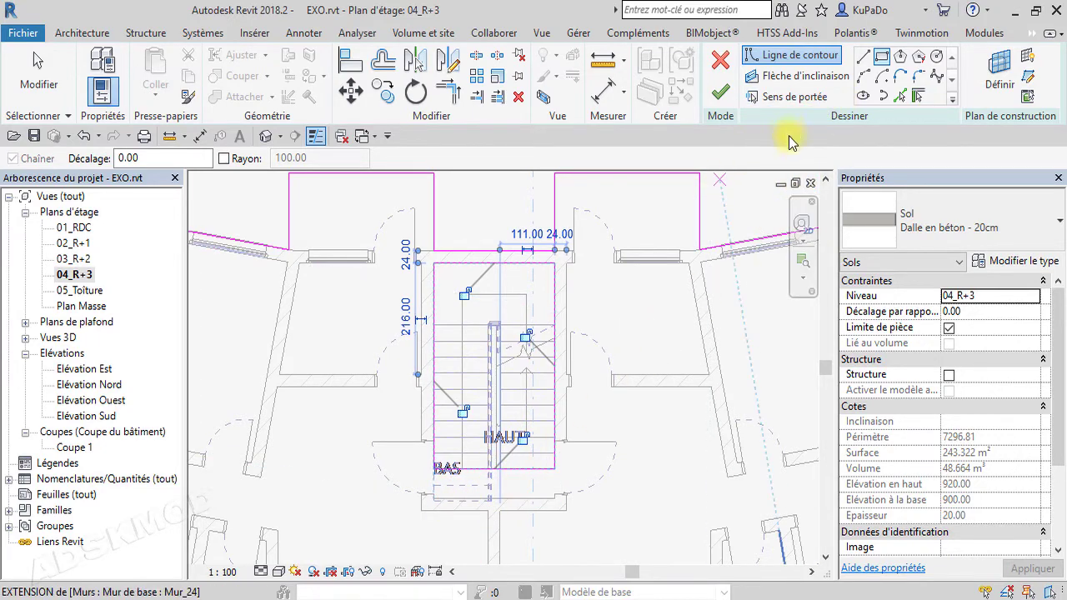
Draw boundary lines extending the opening 57 from the railing side of the BAS flight to the wall, and along the wall to the stairwell's side.
click(863, 56)
scroll(490, 505, up, 2)
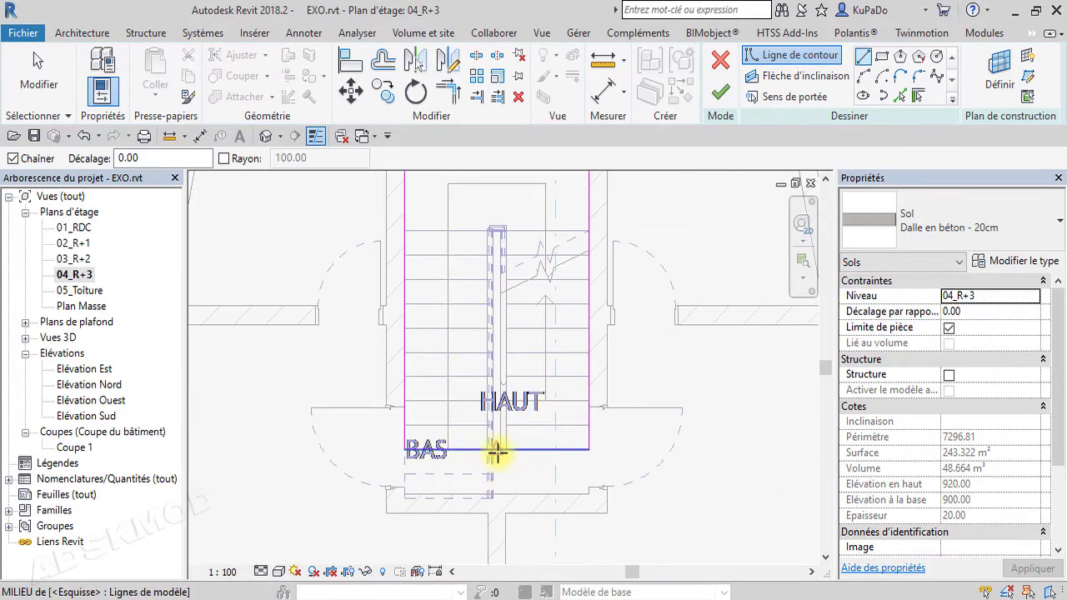
scroll(494, 450, up, 2)
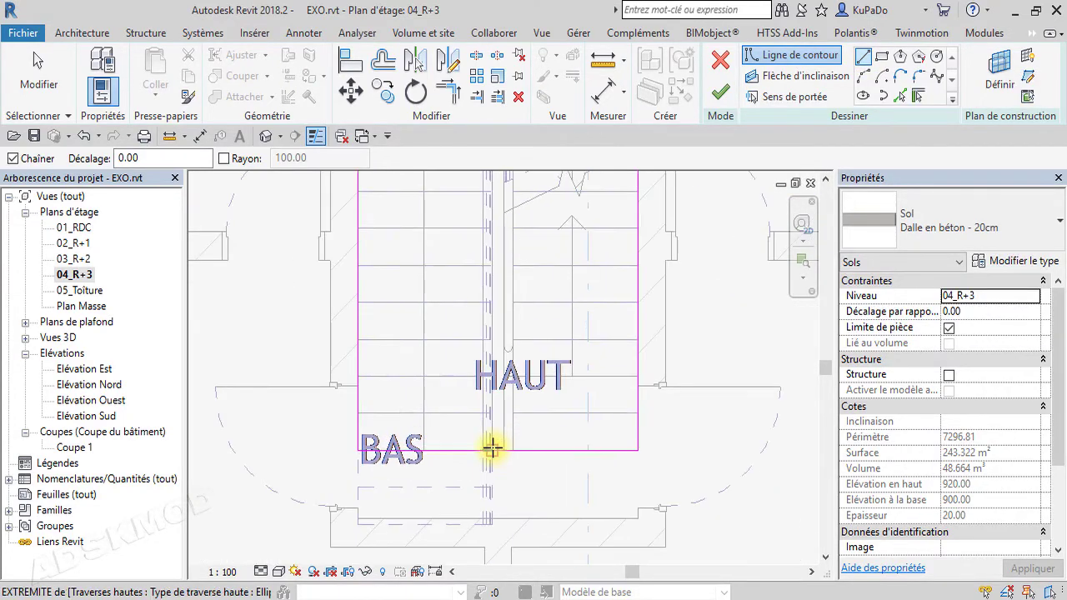
click(492, 447)
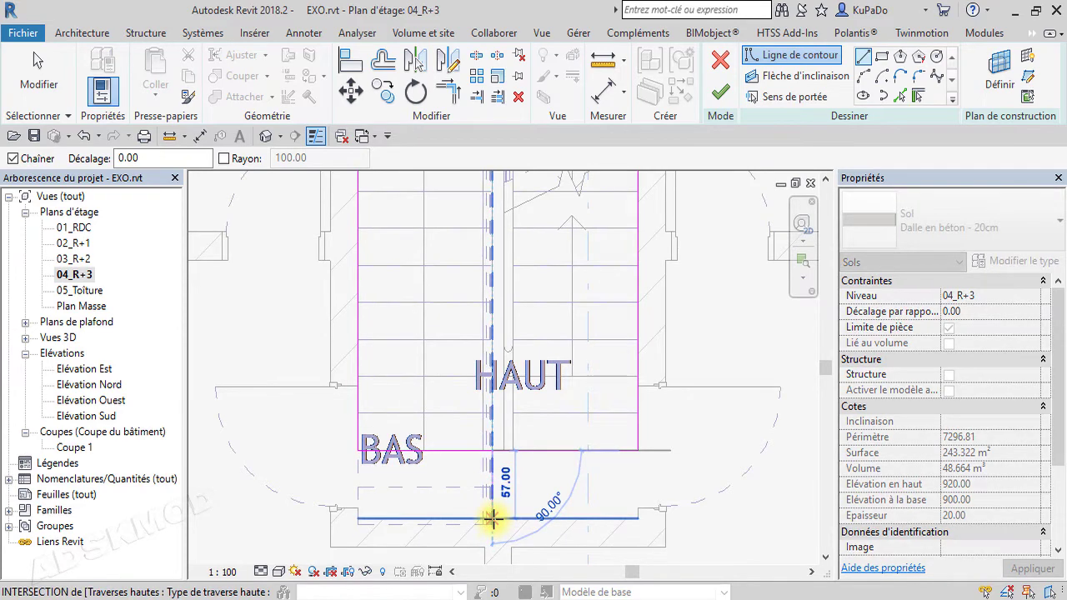
click(492, 518)
click(359, 518)
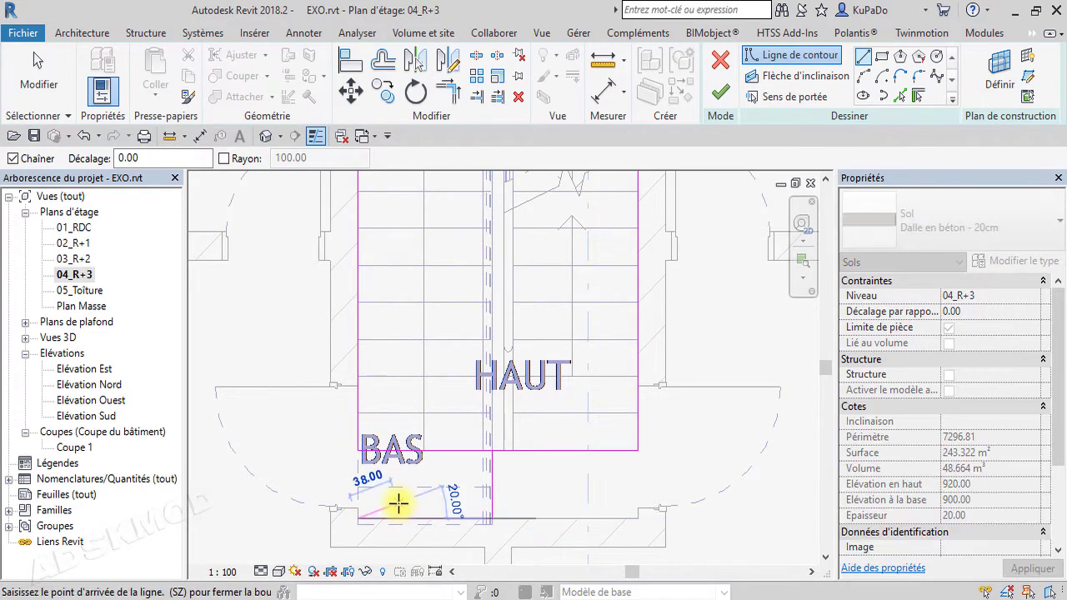
key(Escape)
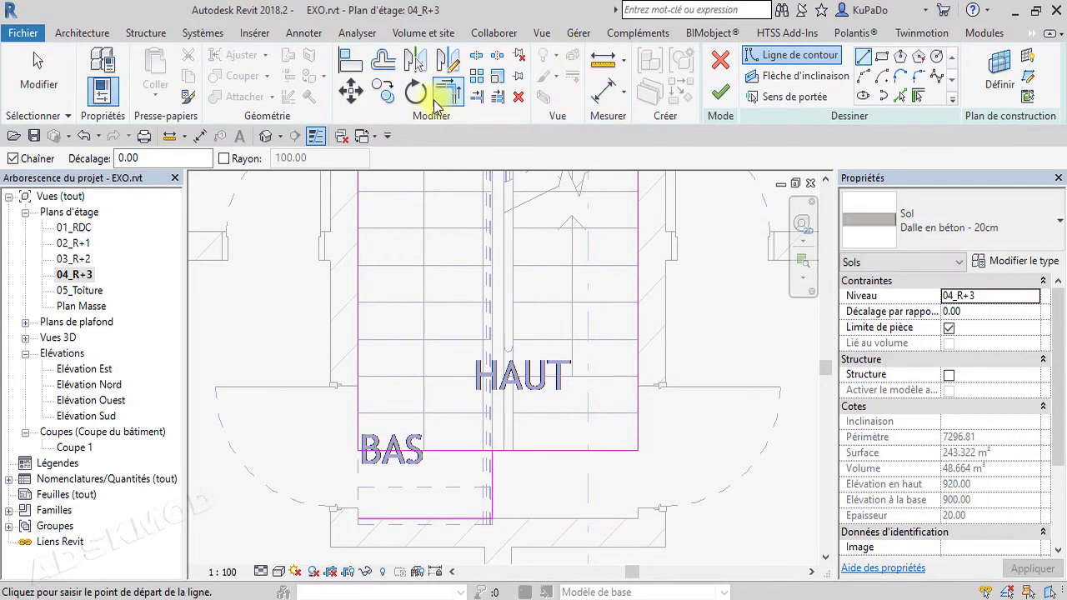
Trim the boundary lines at the railing and wall corners into one closed L-shaped opening around the stair.
click(461, 99)
click(500, 449)
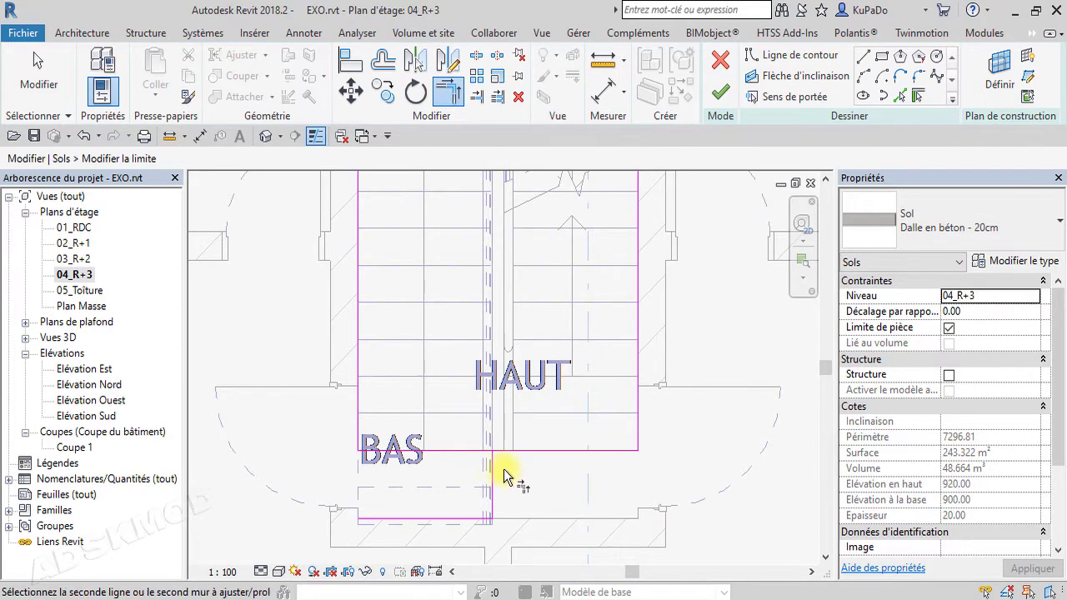
click(494, 477)
click(359, 446)
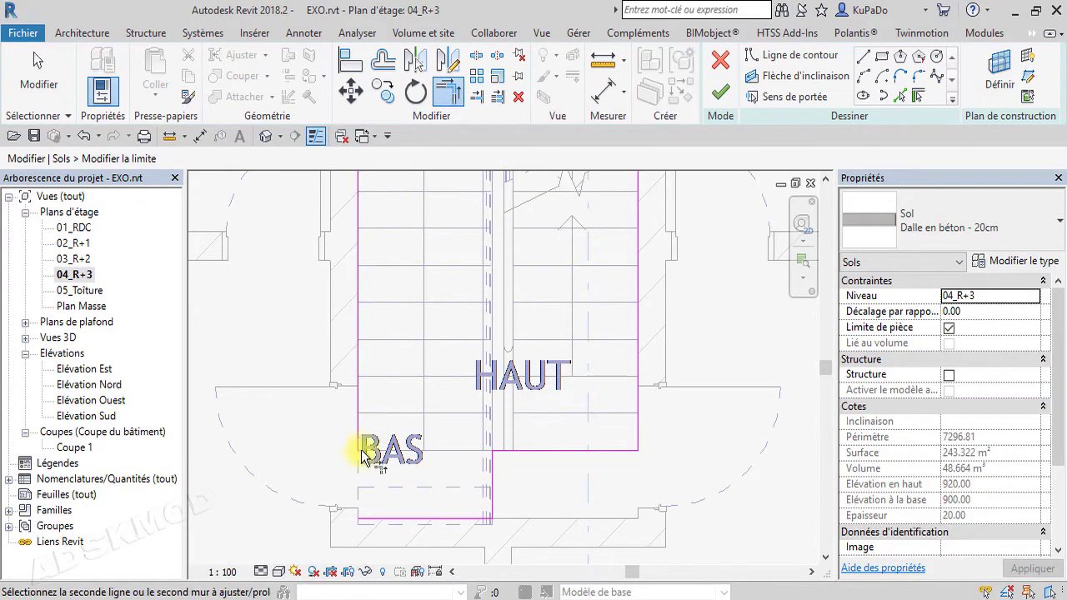
click(465, 518)
scroll(465, 516, down, 4)
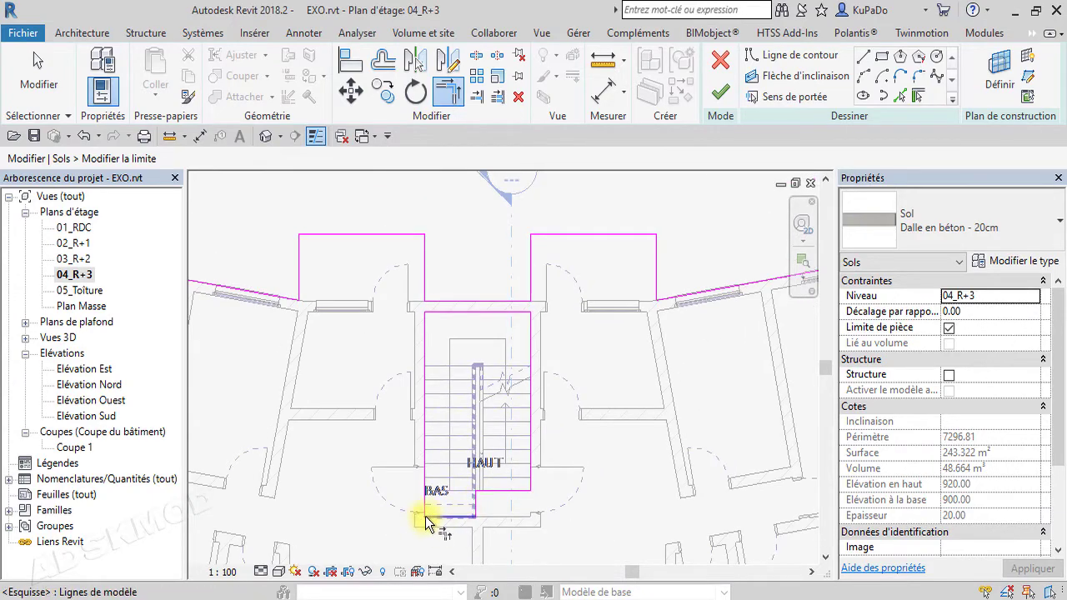
scroll(425, 516, up, 3)
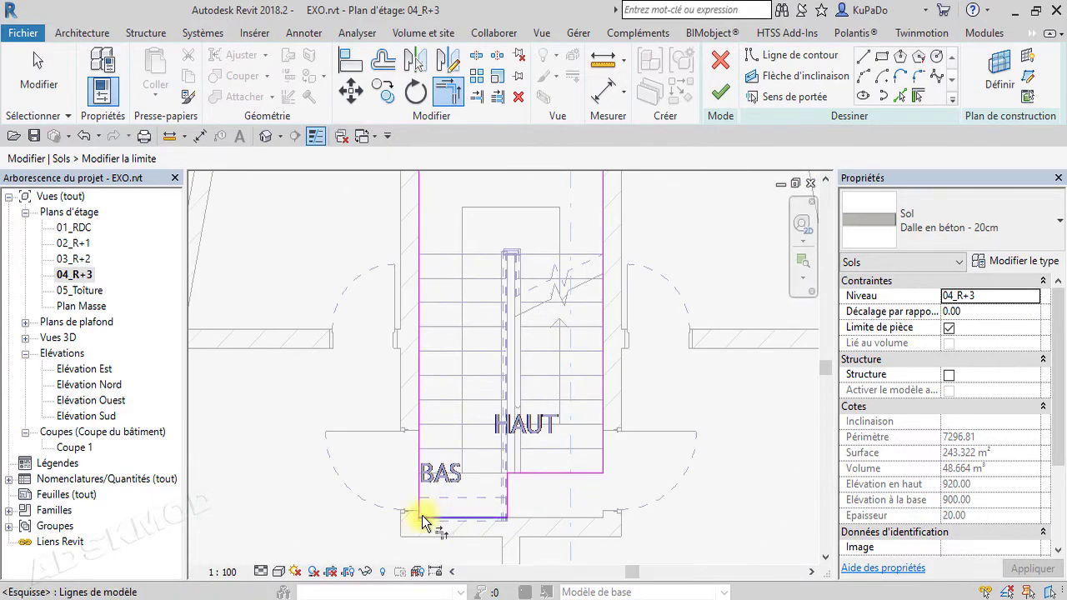
middle_drag(551, 430, 563, 288)
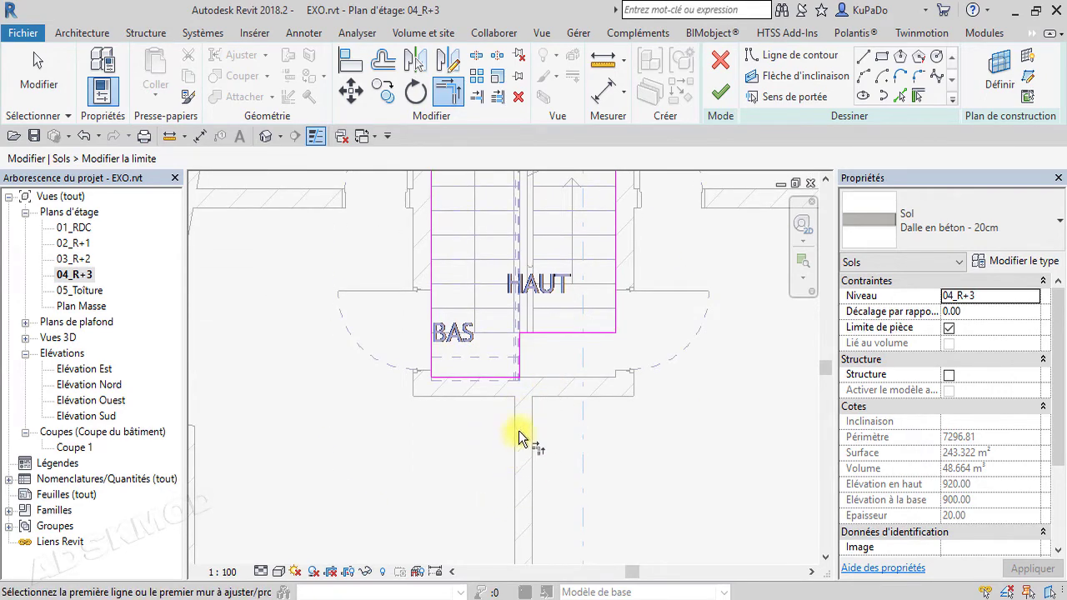
scroll(535, 443, down, 2)
scroll(534, 443, down, 1)
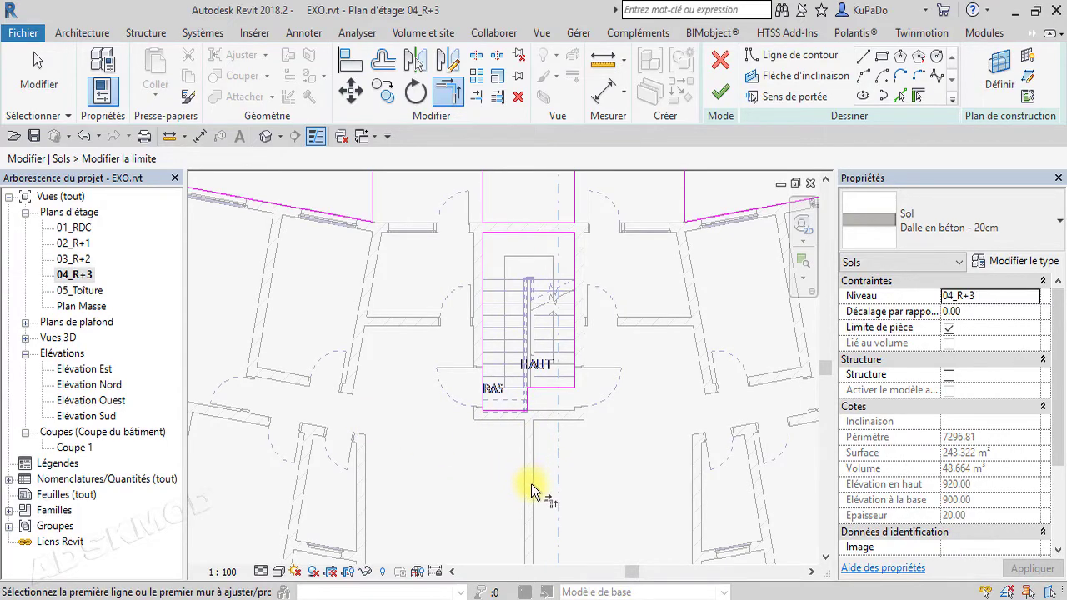
middle_drag(520, 442, 581, 411)
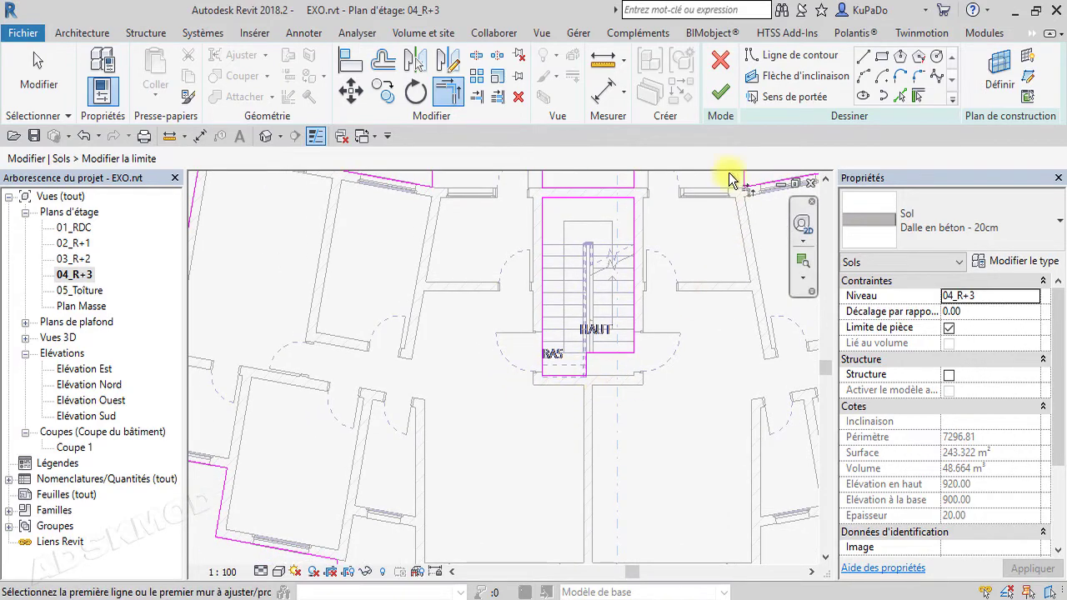
Finish the 04_R+3 slab boundary without attaching the walls to its base, and open the default 3D view.
click(720, 90)
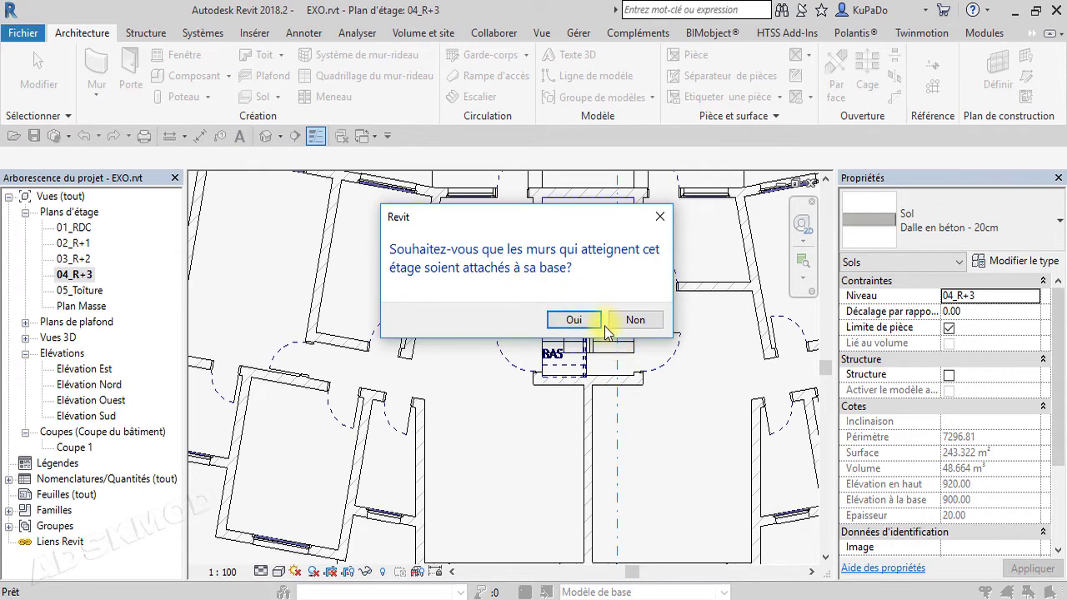
click(633, 321)
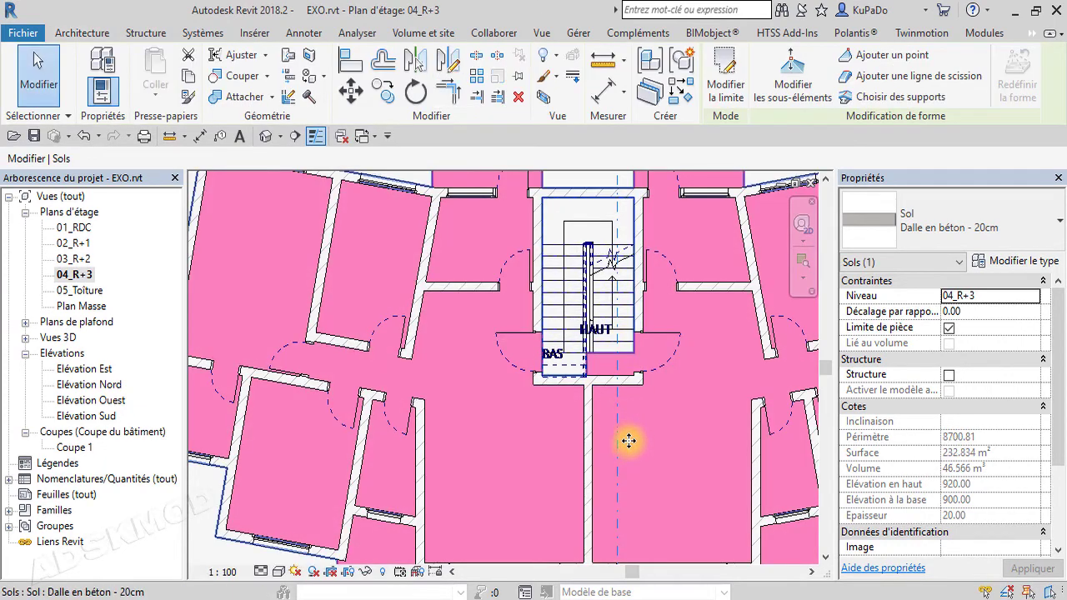
click(266, 135)
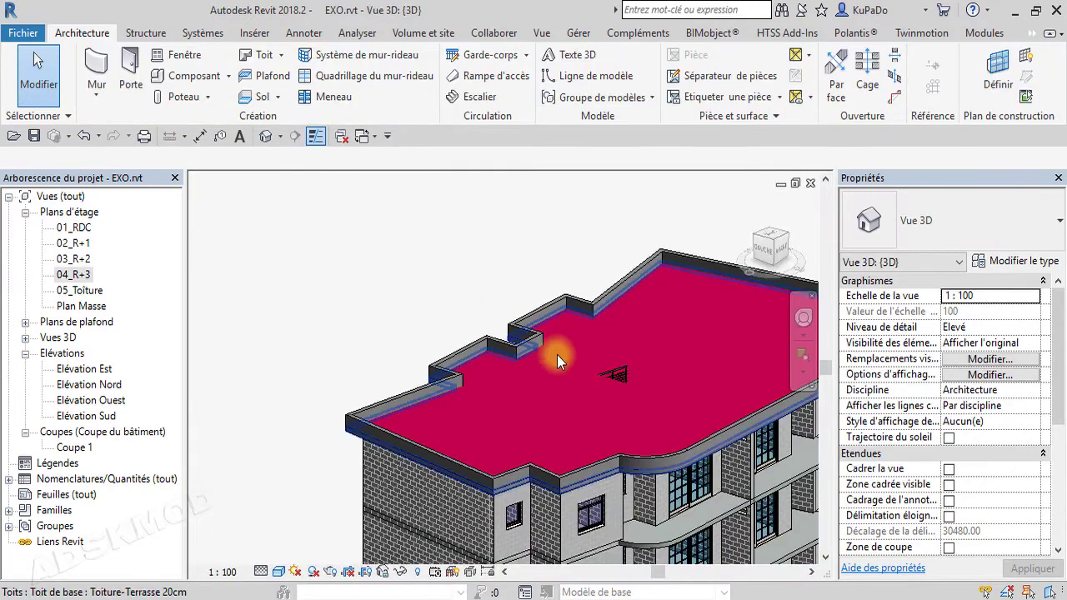
Start editing the footprint of the Toiture-Terrasse 20cm roof and switch to the 05_Toiture plan at the stairwell.
click(646, 410)
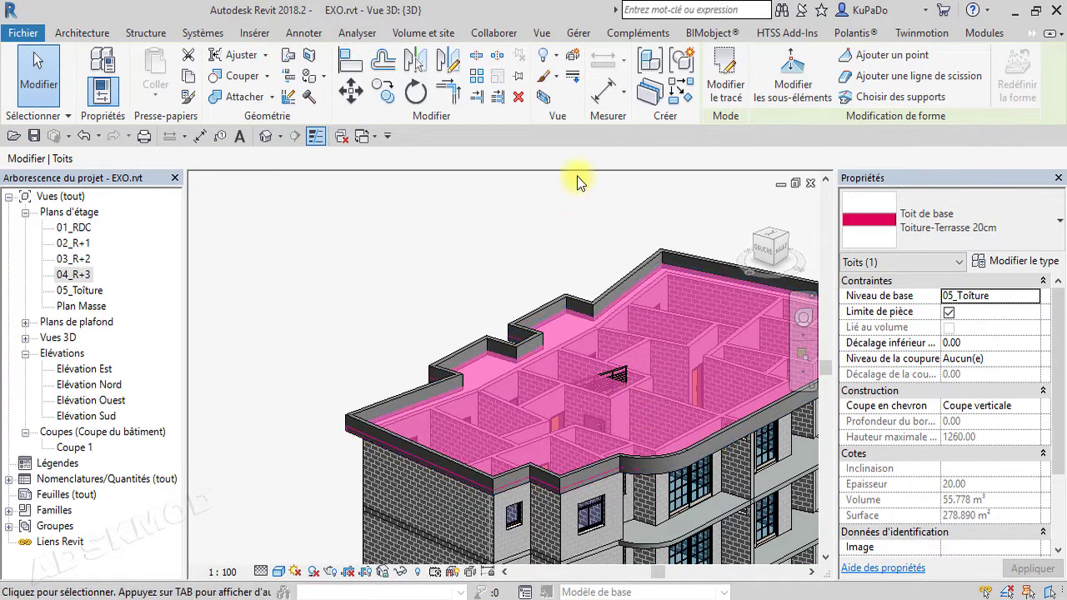
click(725, 75)
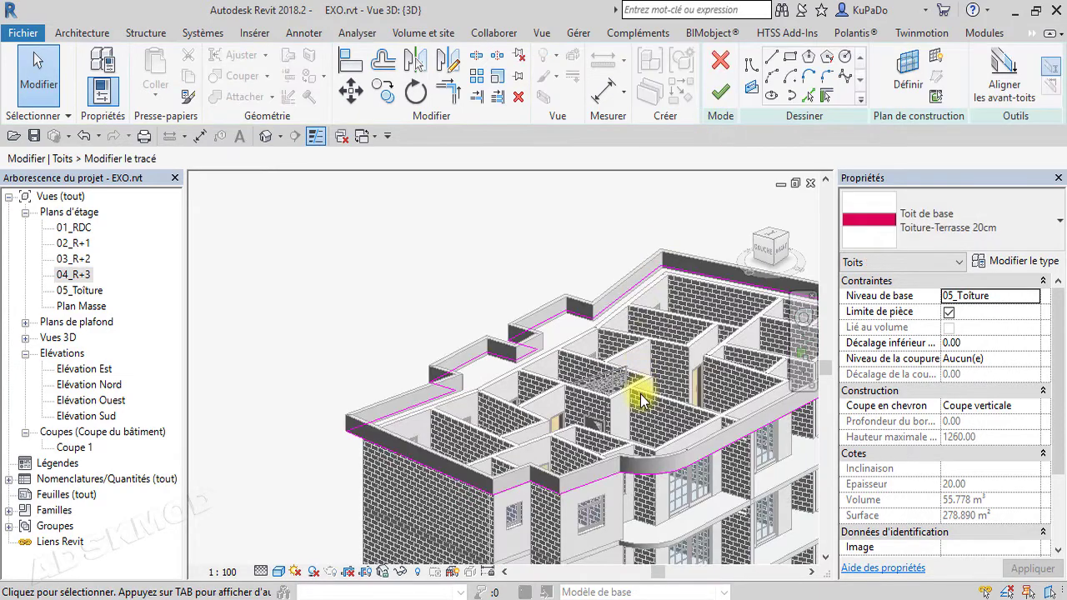
double_click(90, 291)
scroll(583, 419, up, 3)
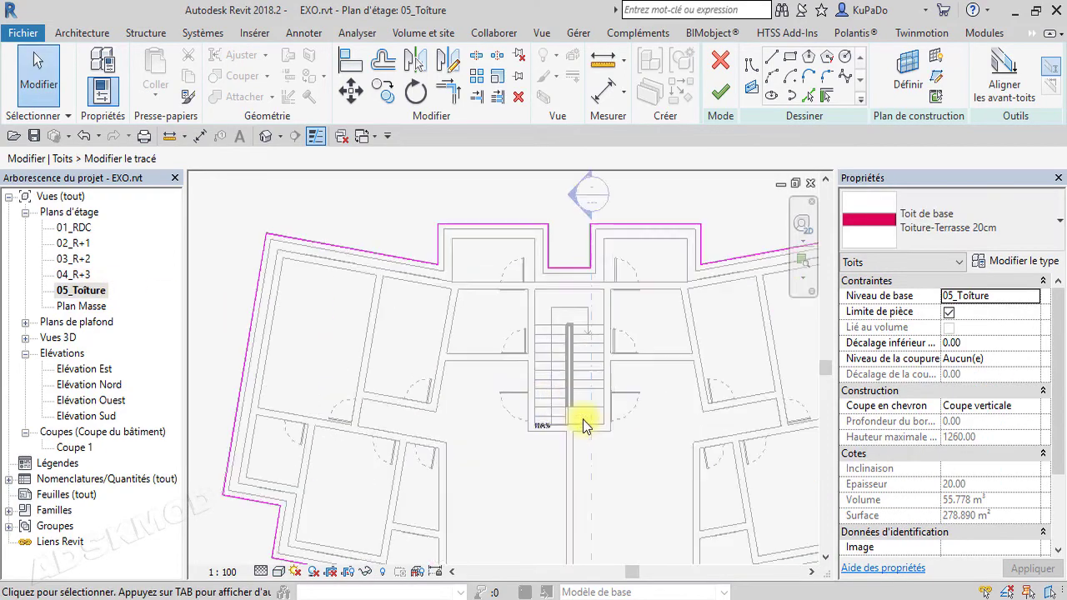
scroll(583, 420, up, 4)
middle_drag(584, 420, 593, 523)
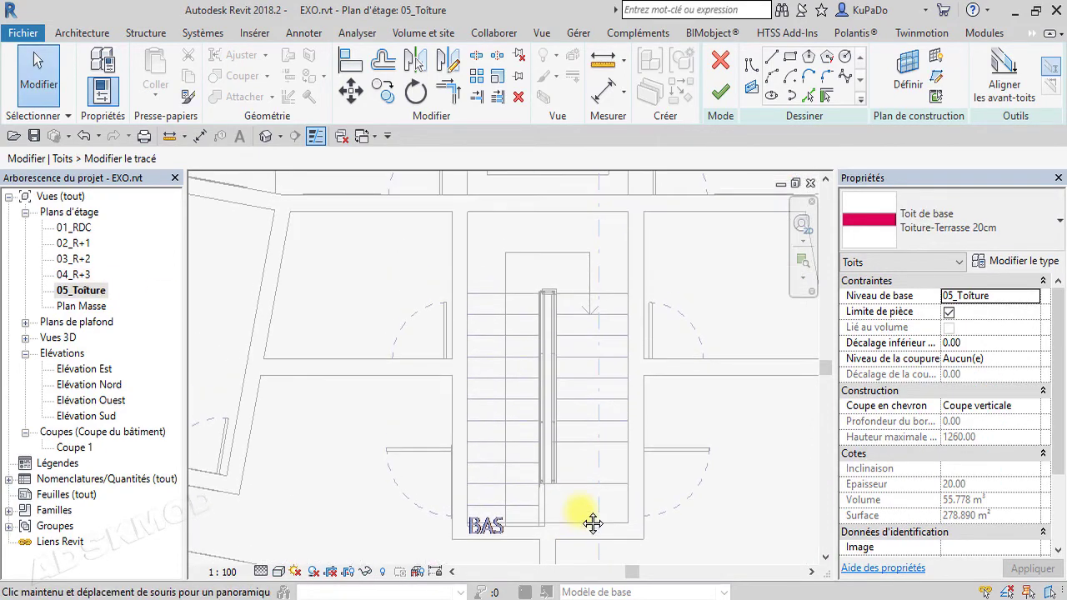
Draw a closed L-shaped opening 246 wide around the stair, with a 118.02 wide leg at the BAS flight, and finish the roof footprint.
click(771, 57)
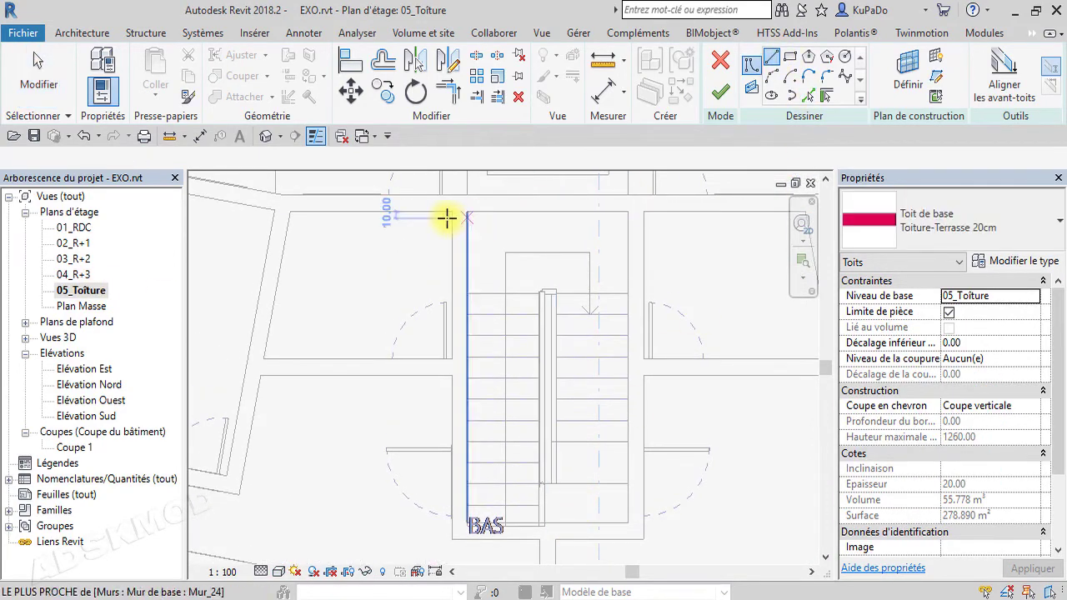
click(467, 210)
click(628, 211)
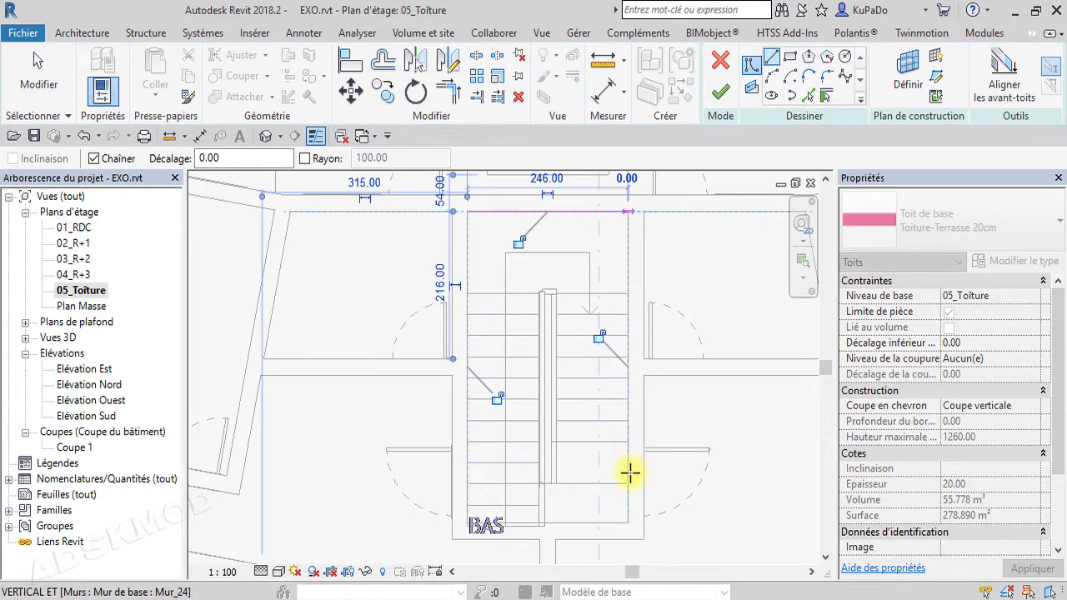
click(629, 484)
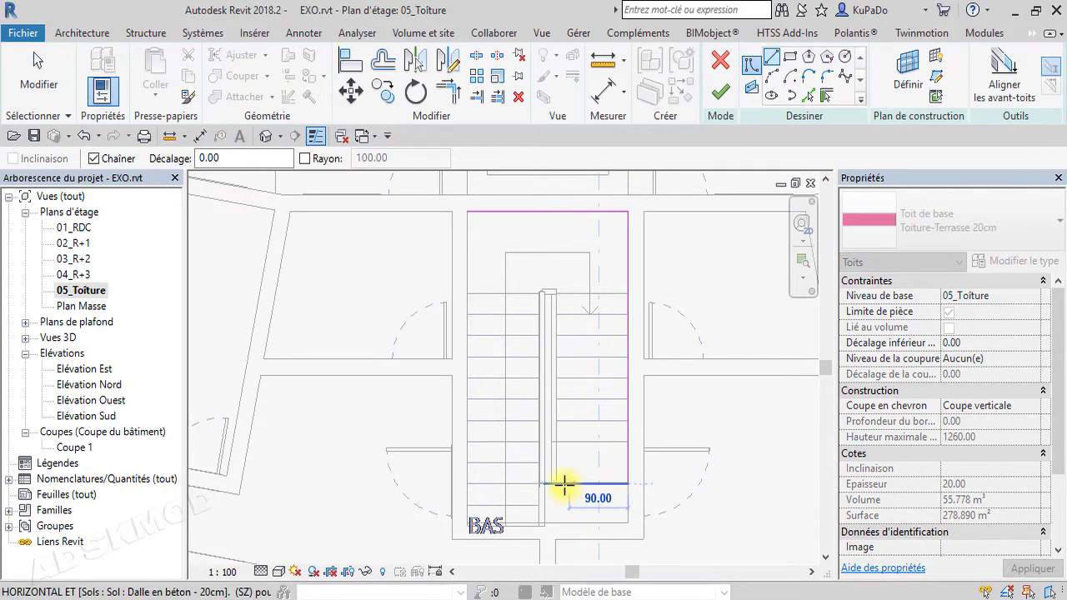
click(546, 524)
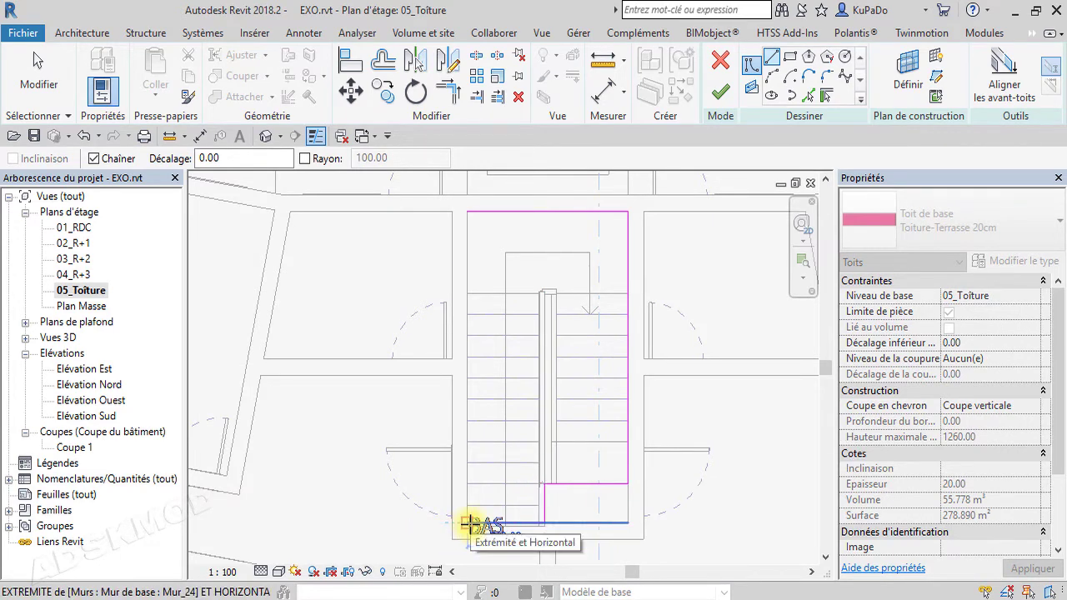
click(467, 523)
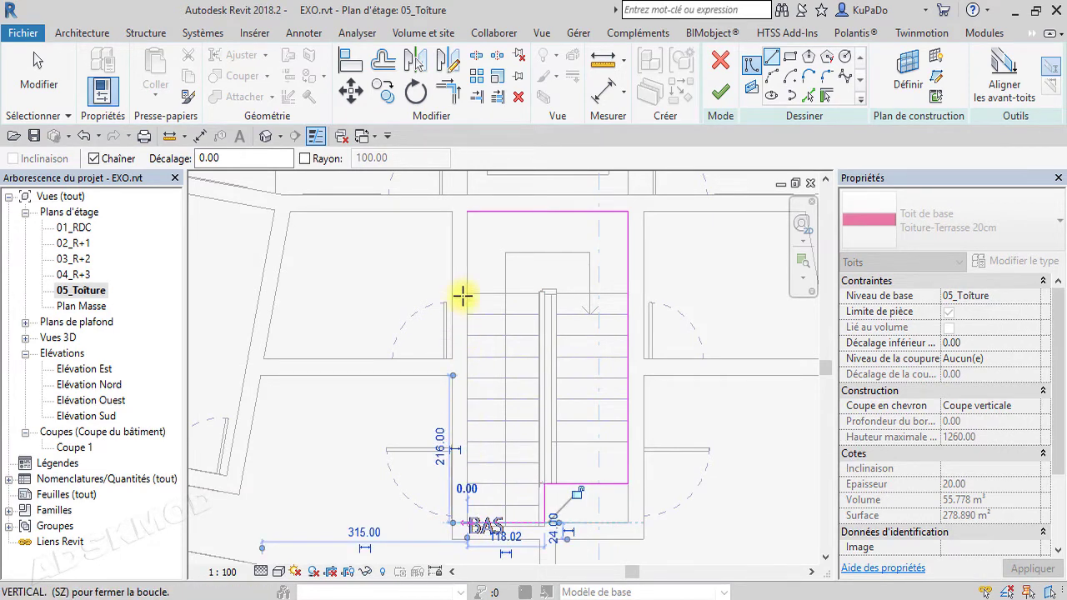
click(468, 212)
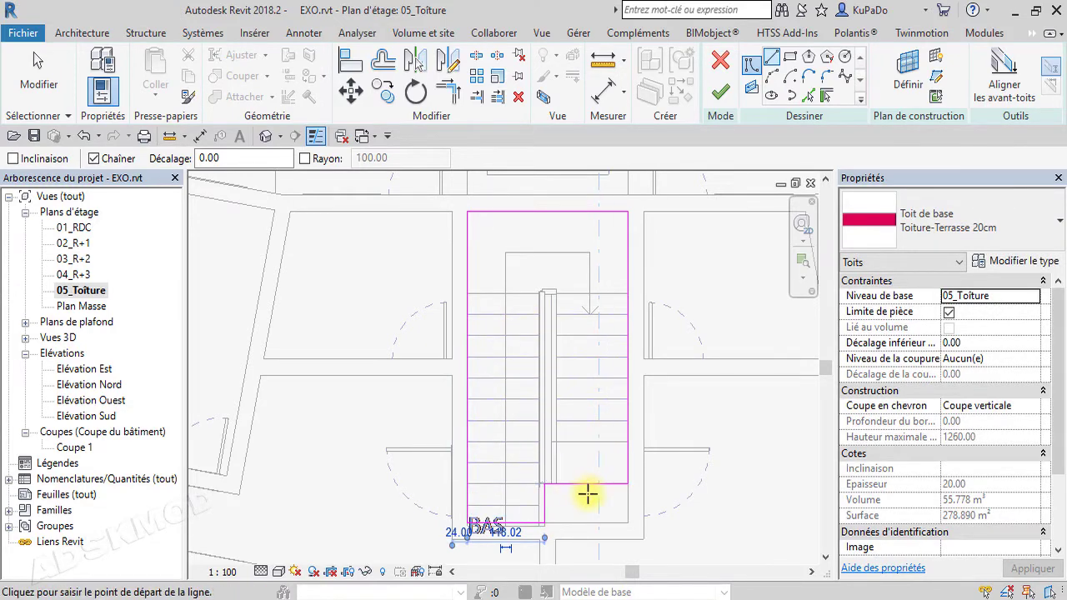
click(721, 92)
scroll(614, 417, down, 4)
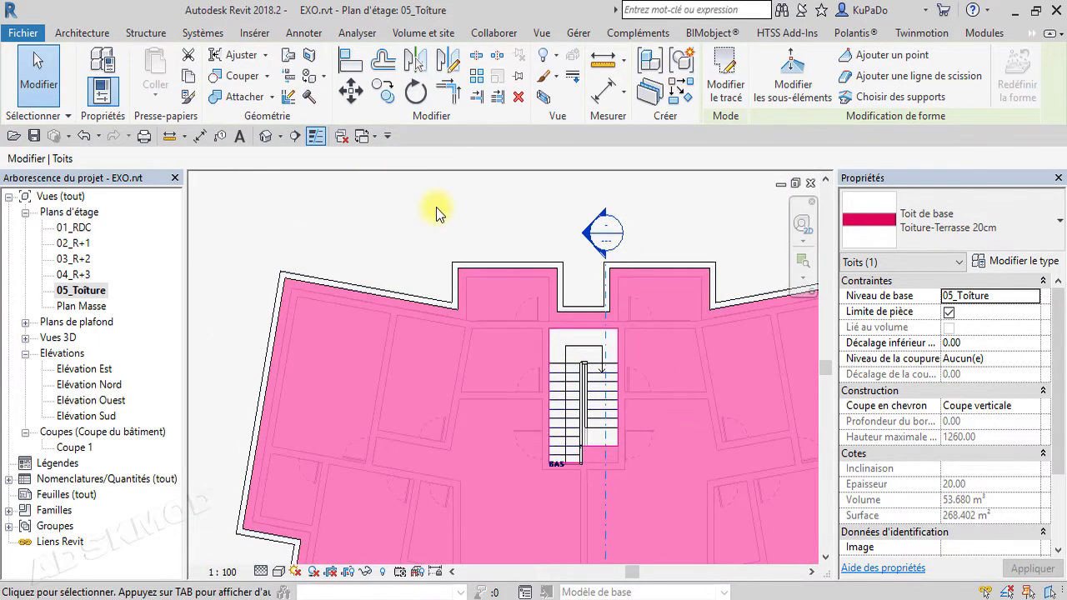
Examine the roof opening in the 3D view and the stair's passage through the slabs in the Coupe 1 section.
click(265, 136)
key(Escape)
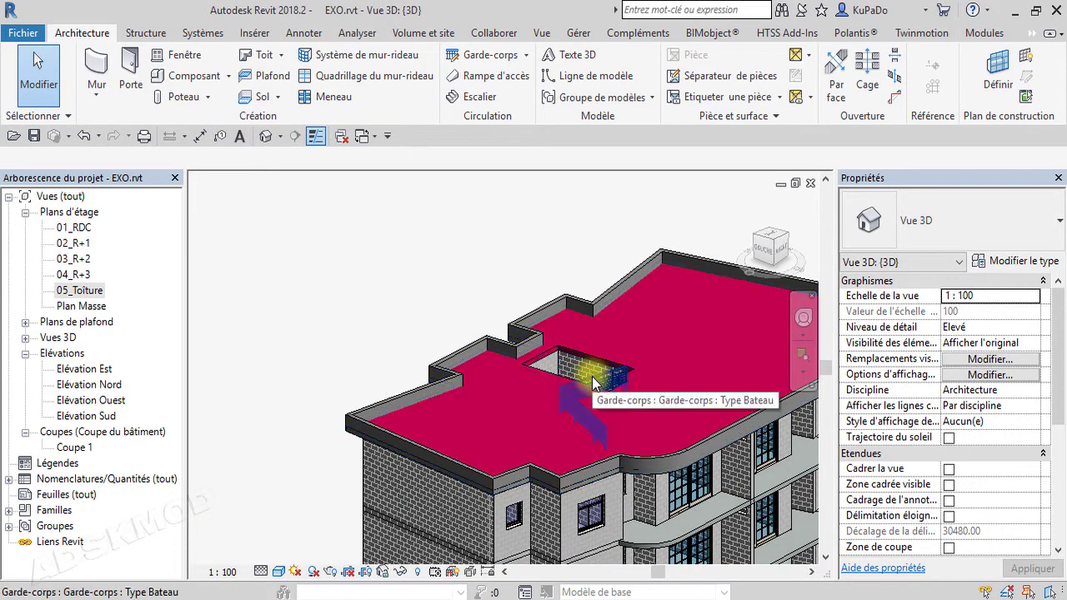
middle_drag(592, 382, 546, 250)
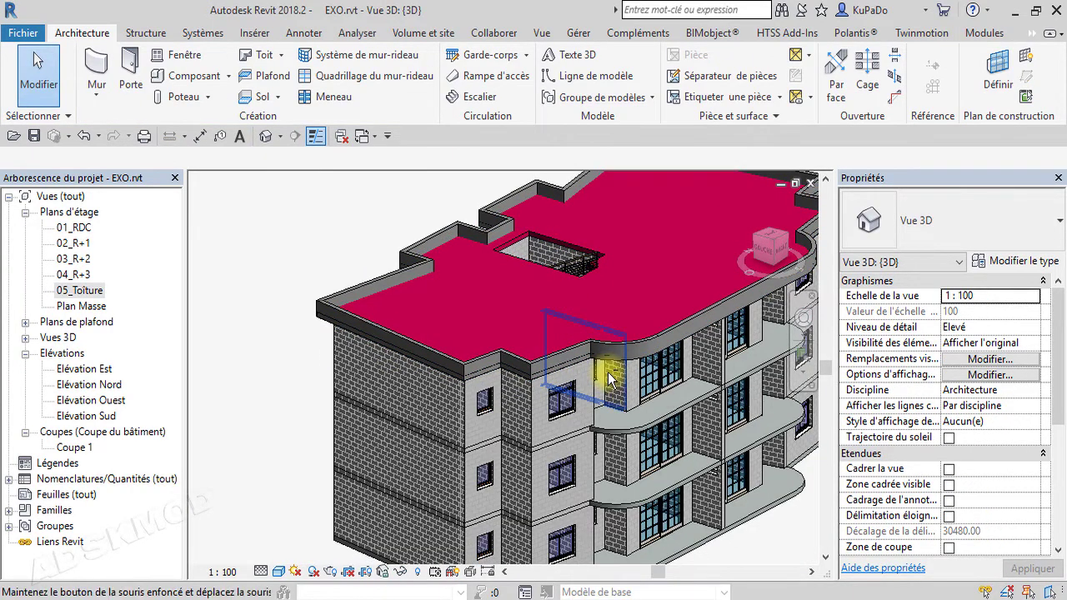
mouse_move(608, 379)
middle_down()
mouse_move(626, 363)
mouse_move(619, 374)
middle_up()
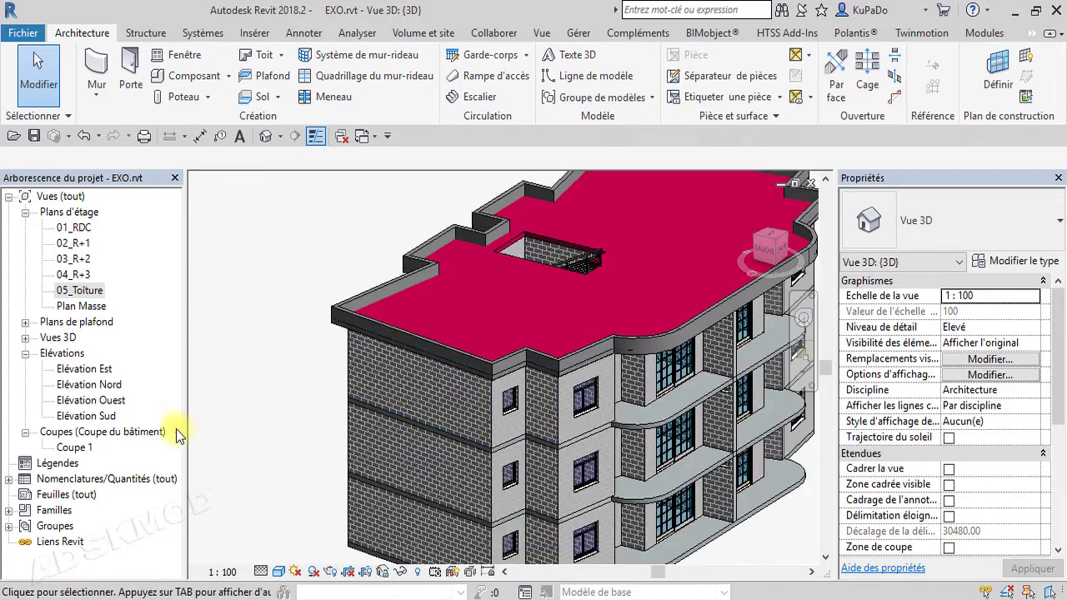
double_click(75, 448)
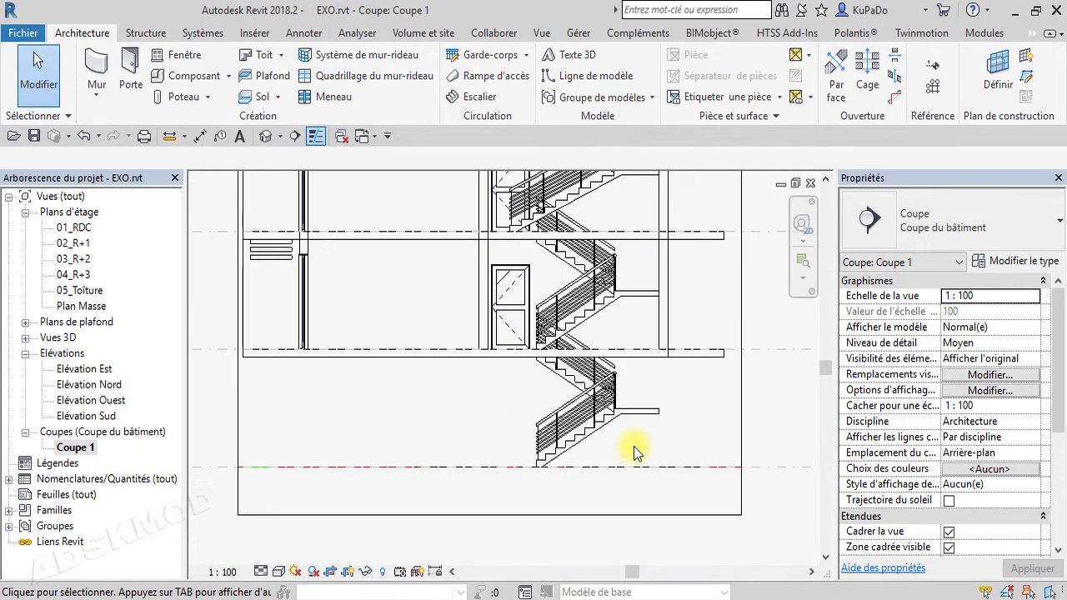
scroll(635, 448, down, 2)
middle_drag(651, 453, 648, 555)
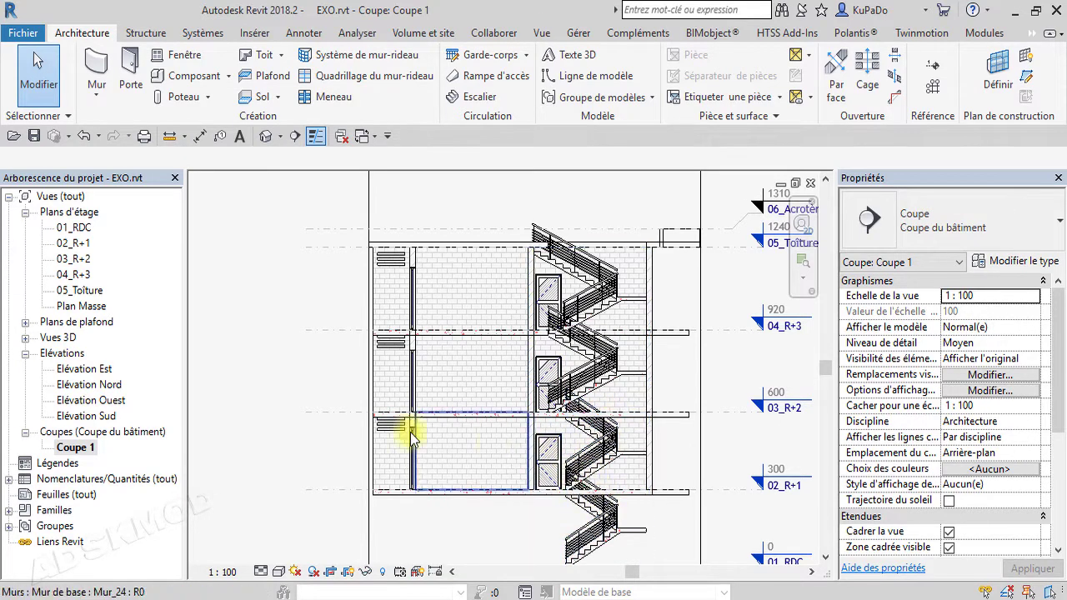
In the 03_R+2 plan, start editing the boundary of the Dalle en béton - 20cm slab around the stairwell.
double_click(72, 259)
middle_drag(527, 354, 594, 388)
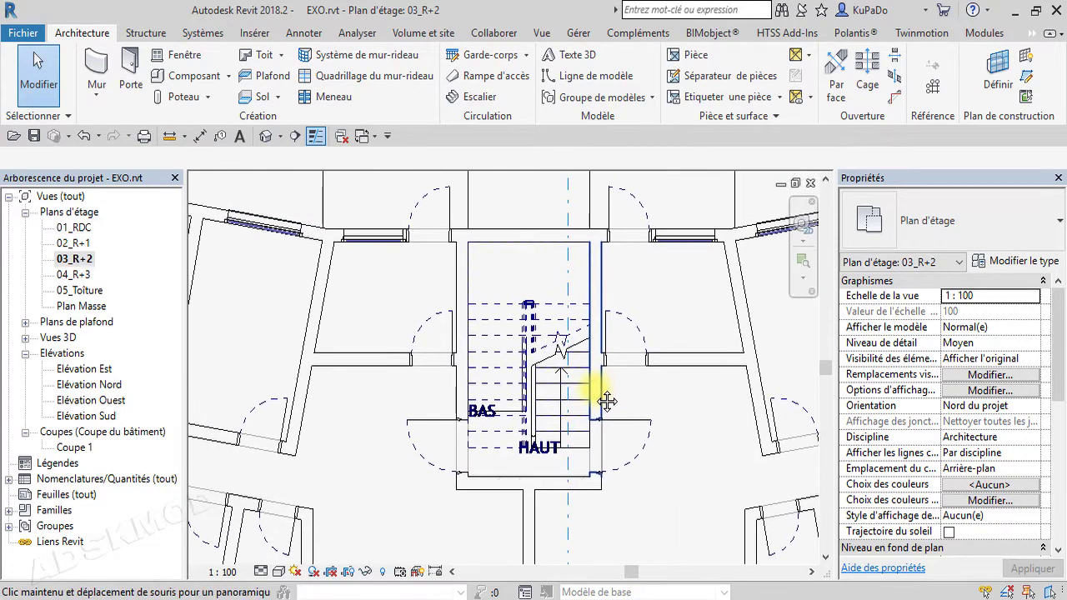
click(649, 302)
click(726, 77)
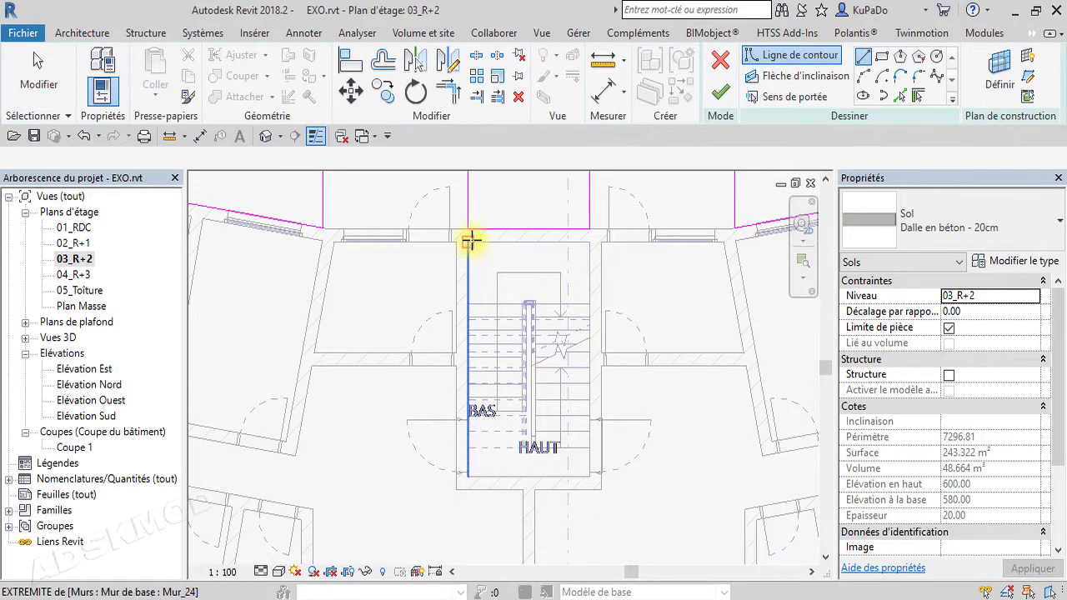
Draw a closed 246 by 399 rectangular opening over the stair, trim its open corner, and finish the slab without attaching walls to its base.
click(469, 239)
click(590, 241)
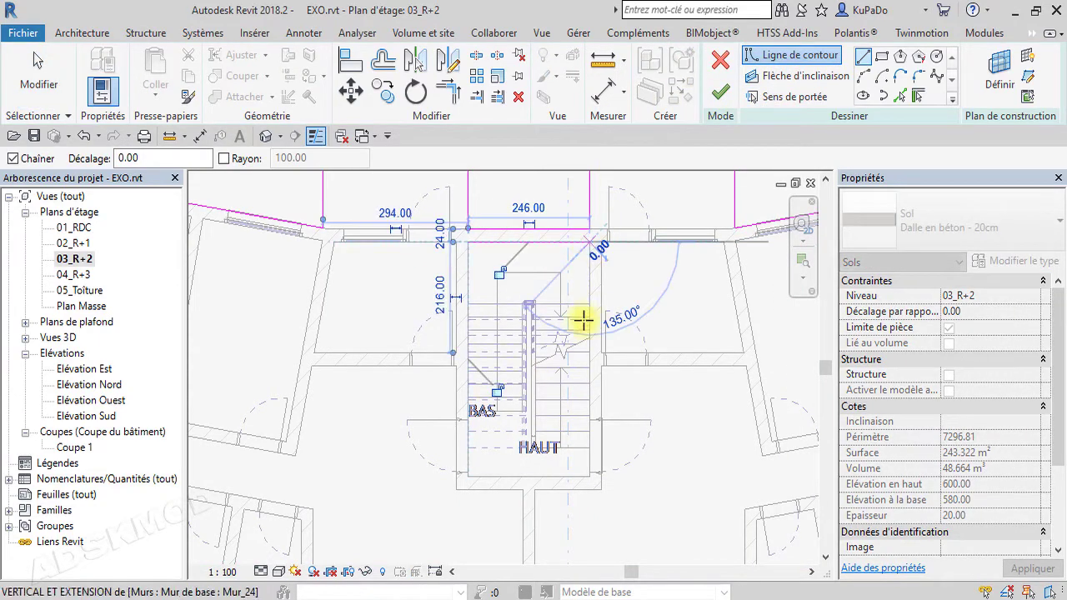
click(589, 448)
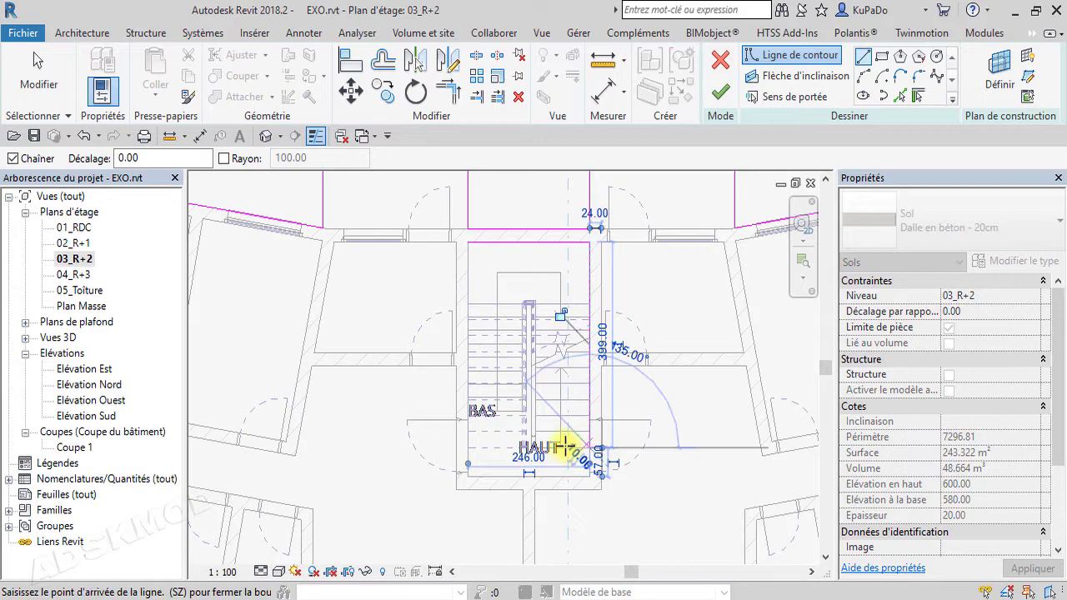
click(467, 448)
click(468, 244)
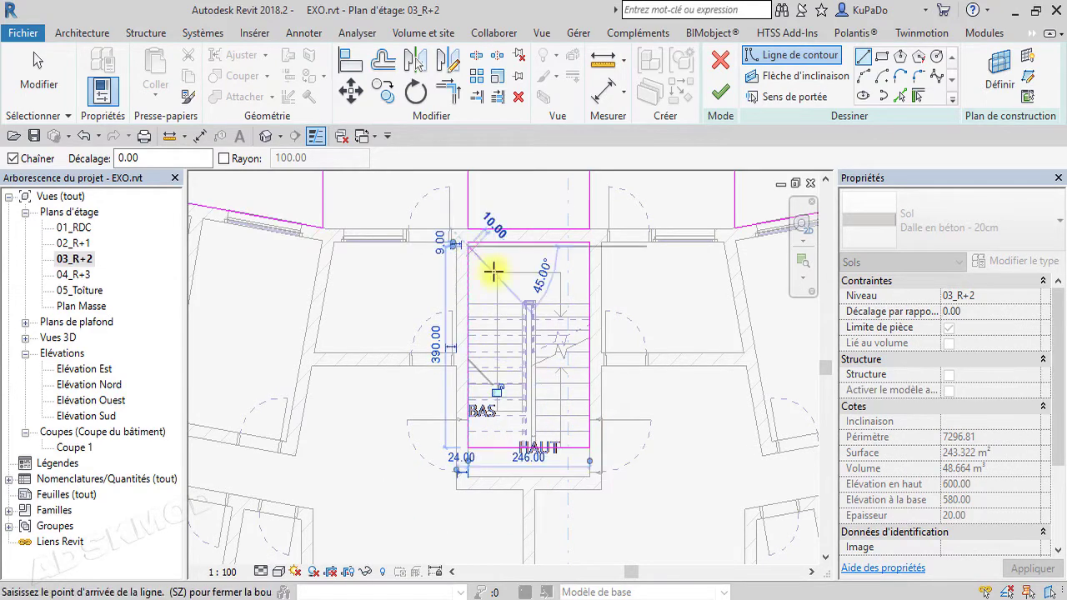
key(Escape)
click(449, 92)
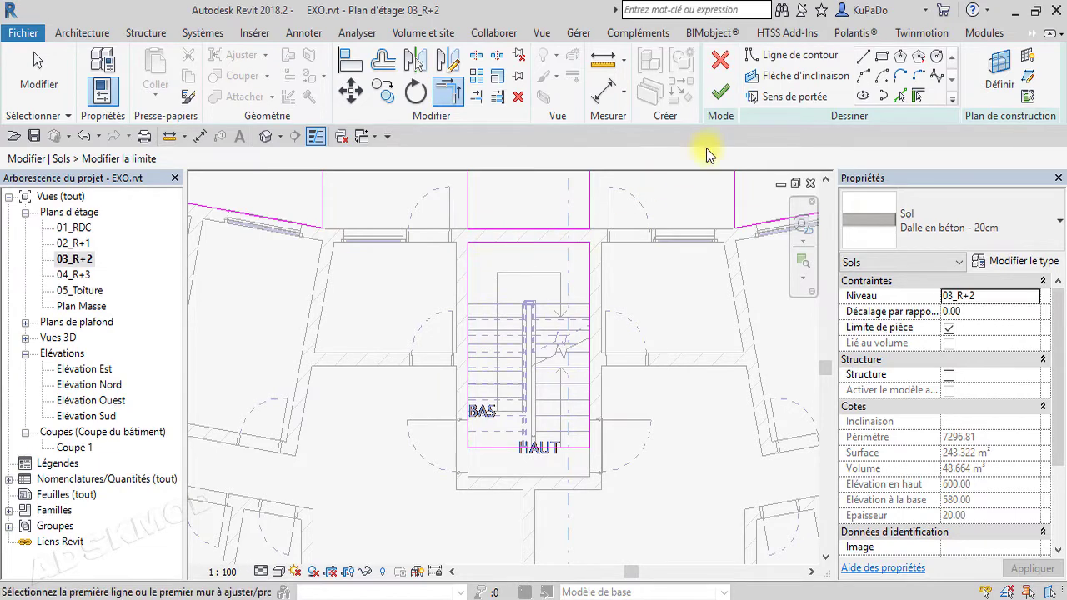
click(719, 96)
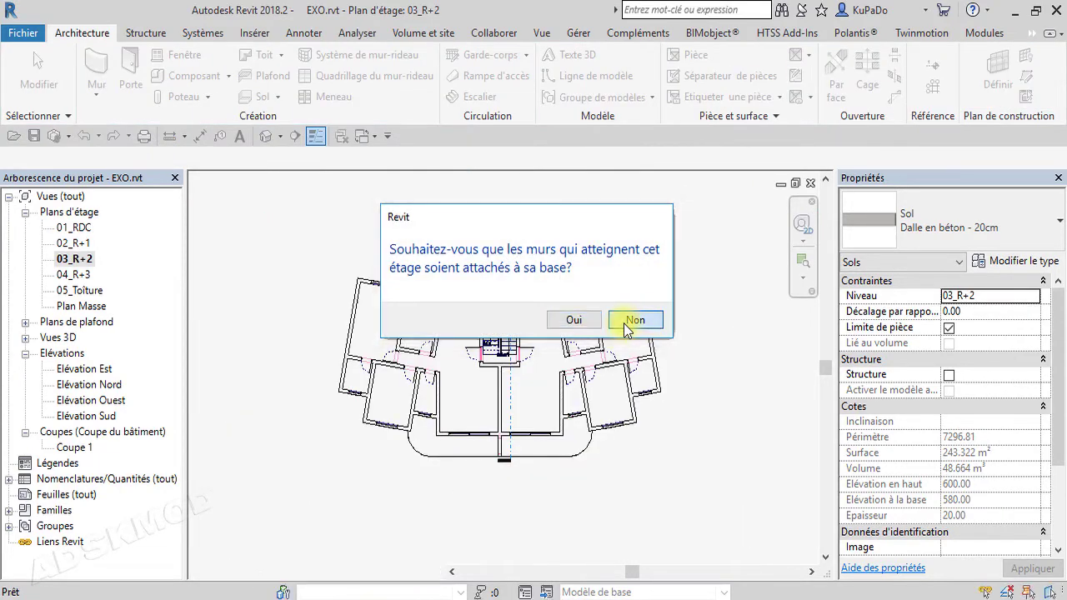
click(636, 318)
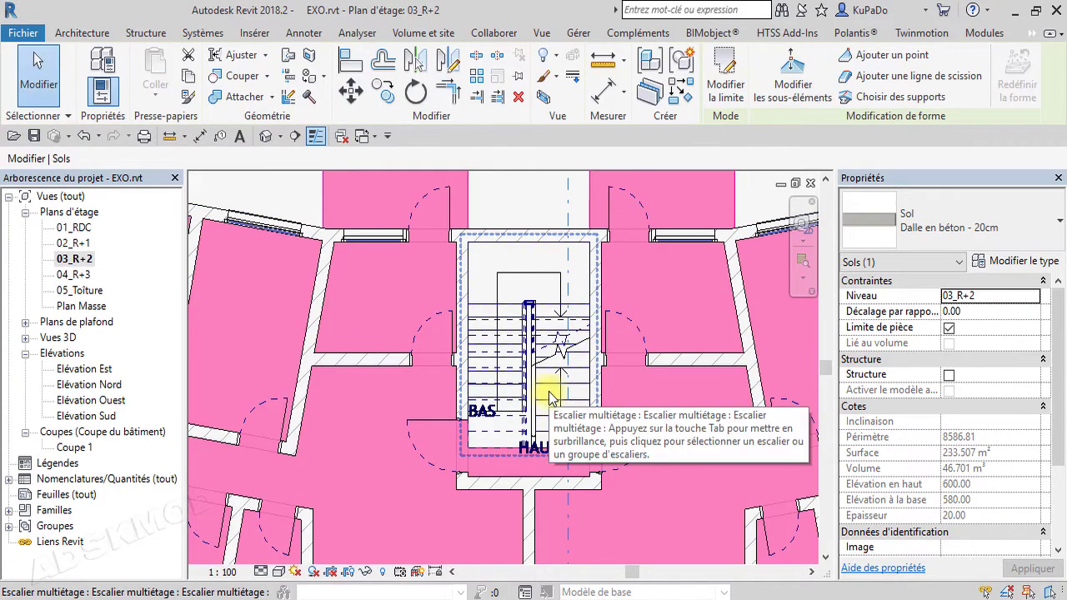
In the 02_R+1 plan, start editing the boundary of that level's Dalle en béton - 20cm slab.
double_click(74, 243)
scroll(484, 376, up, 3)
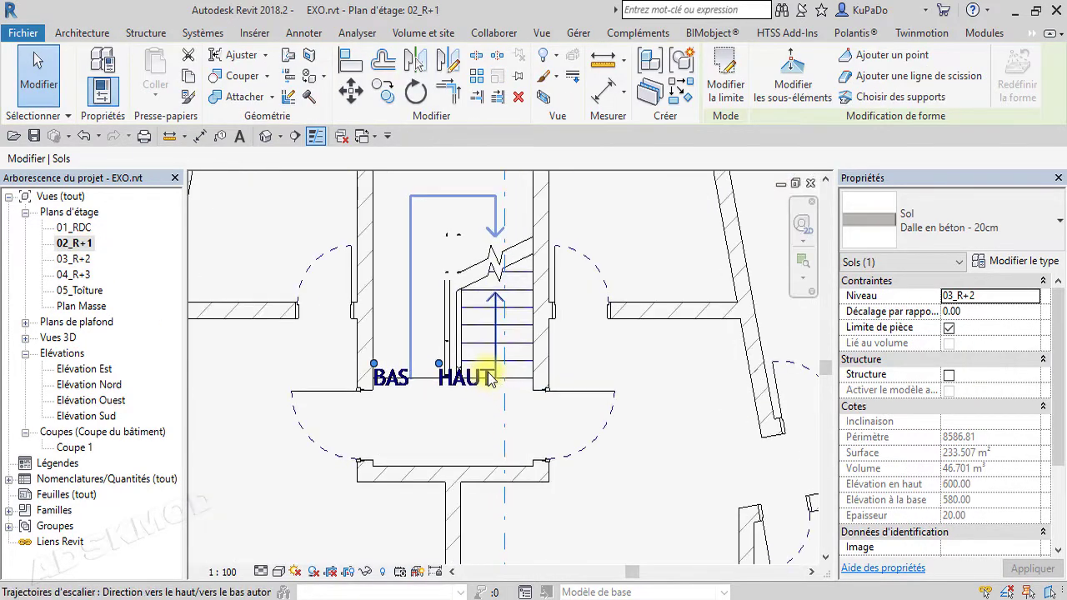
click(725, 84)
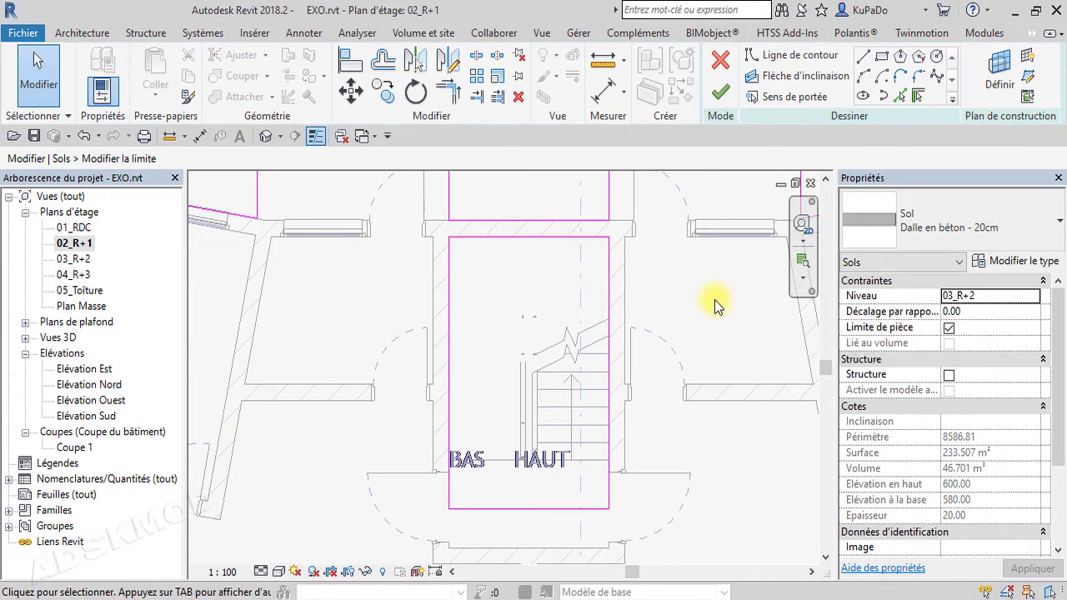
click(721, 83)
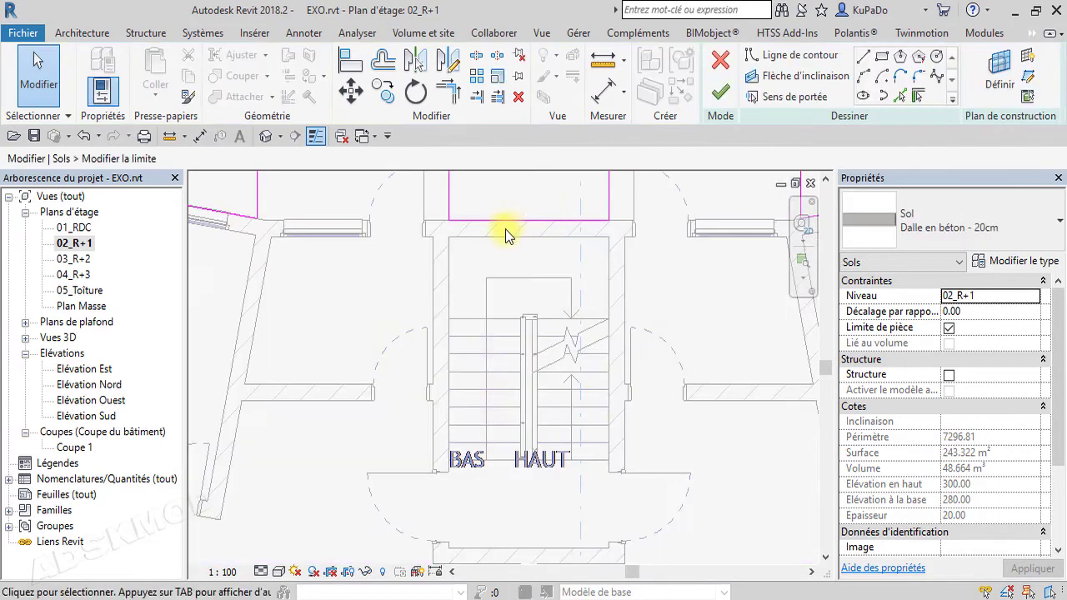
Draw a rectangular opening from the stairwell's inner wall corner to the end of the flights, and finish the 02_R+1 slab boundary.
click(882, 59)
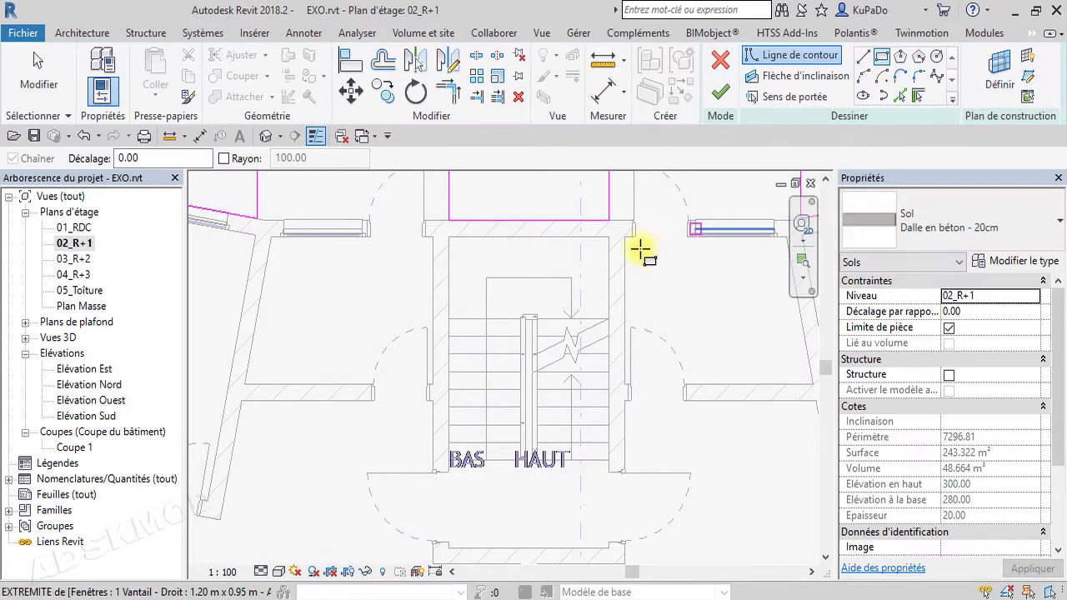
click(449, 239)
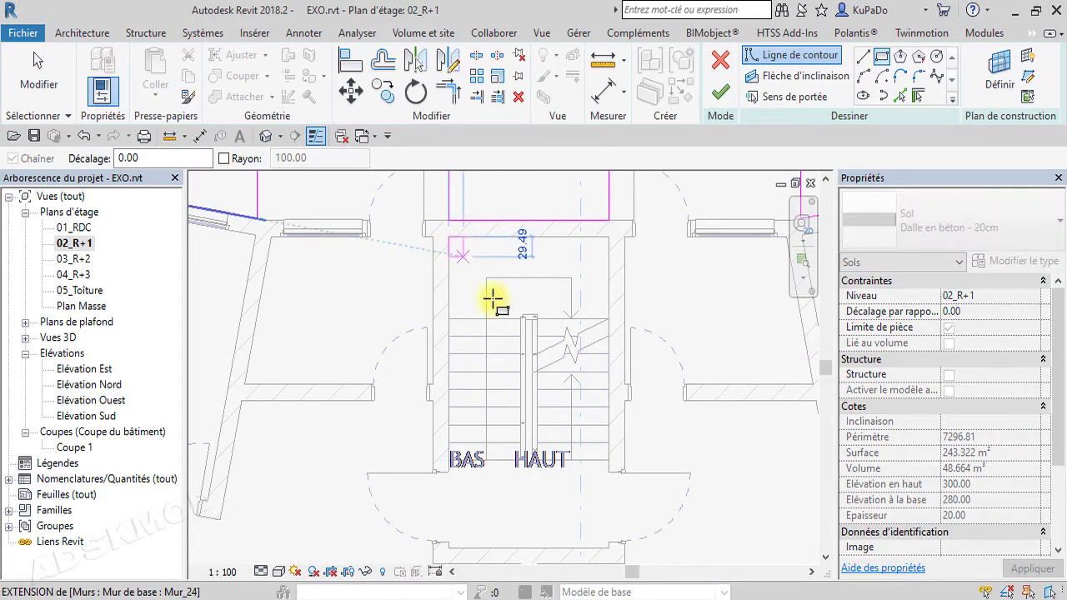
click(609, 460)
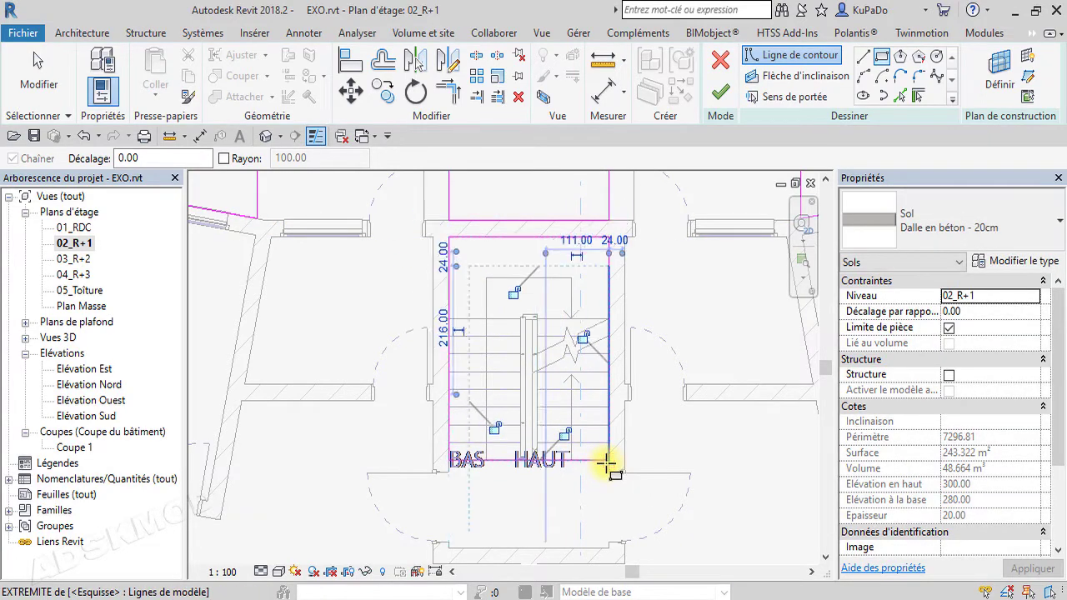
scroll(607, 463, down, 1)
click(721, 90)
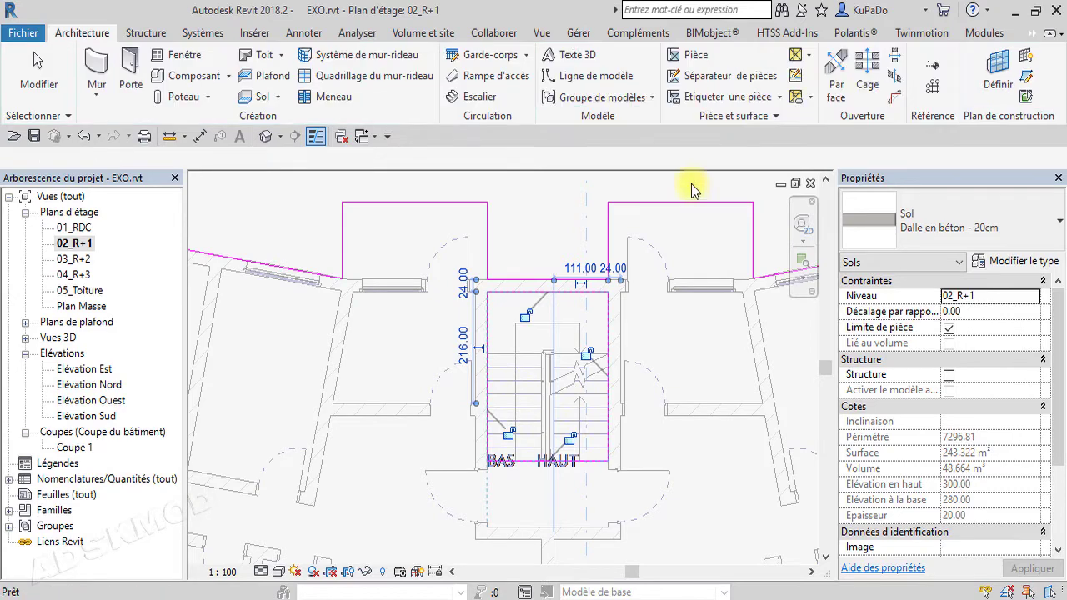
Close the open floor plans to return to the Coupe 1 section.
click(811, 183)
click(811, 184)
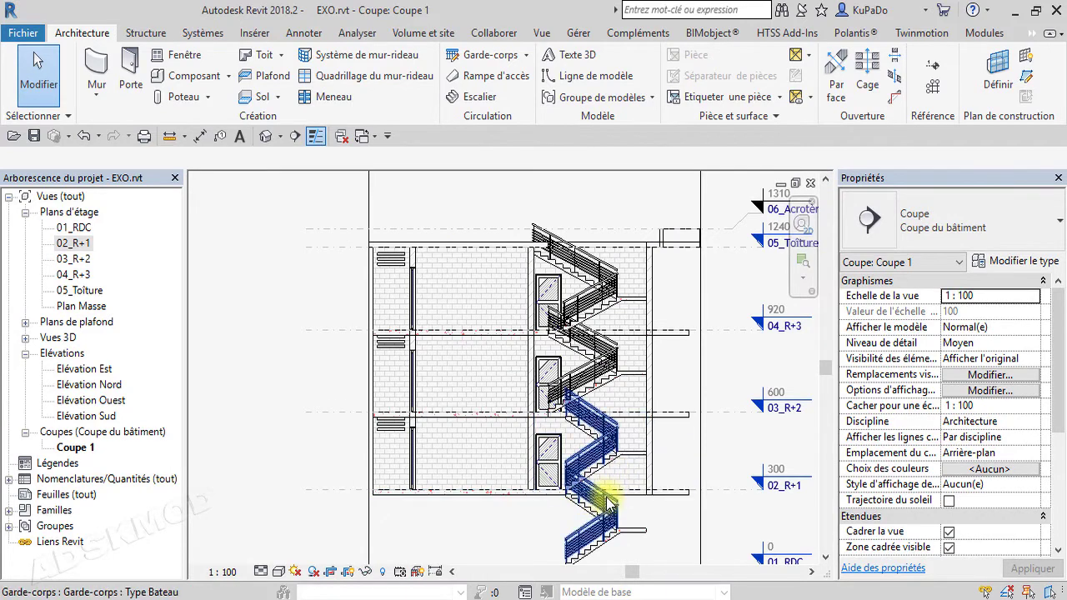
Check the multistory stair against the opened slabs in the Coupe 1 section, and close that section view.
scroll(607, 500, up, 2)
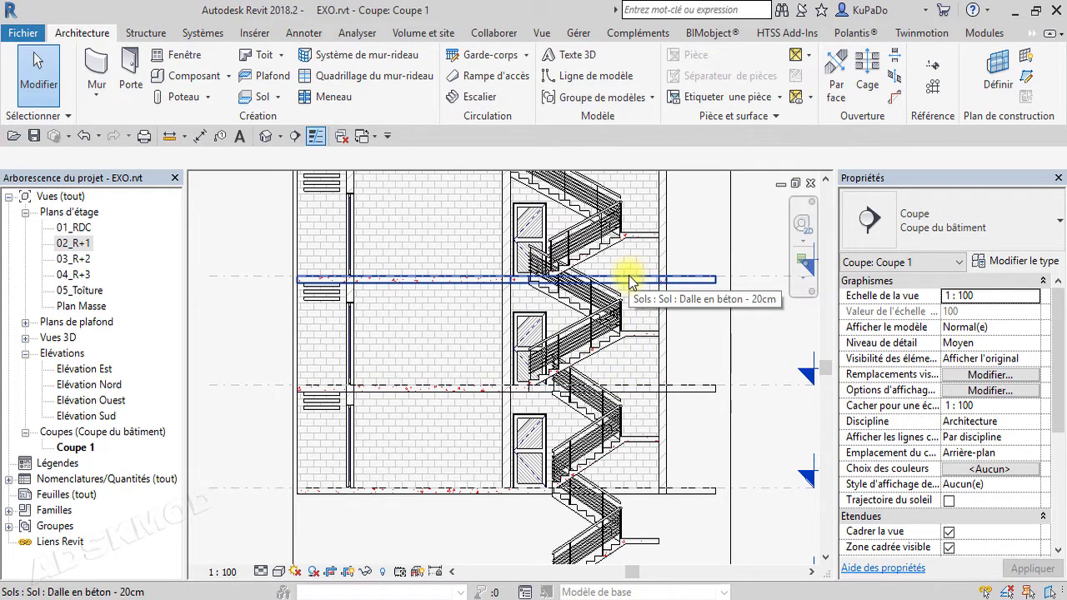
middle_drag(629, 282, 645, 405)
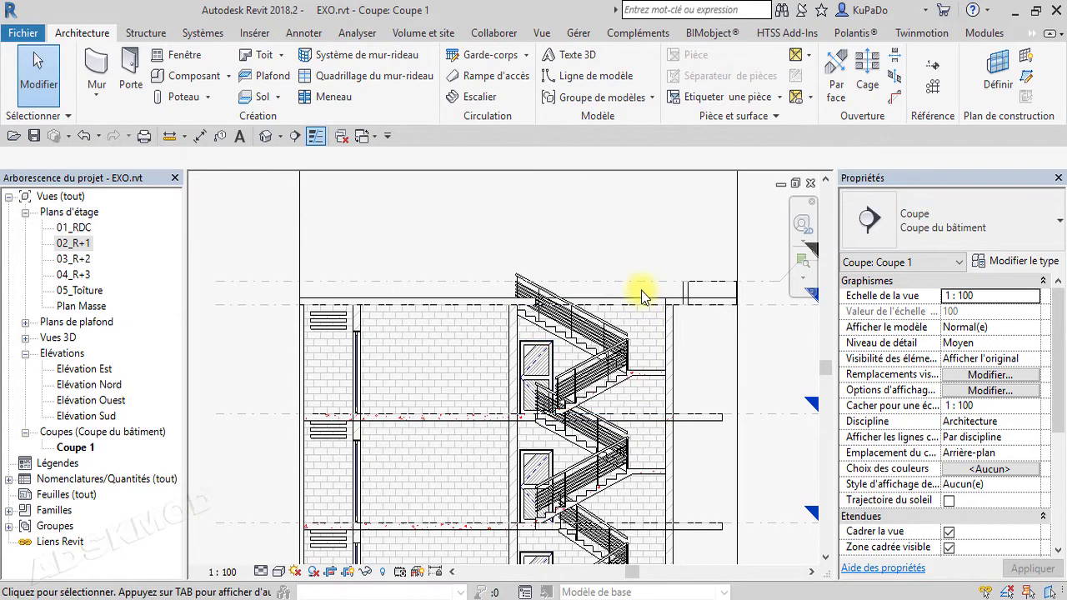
scroll(638, 327, down, 4)
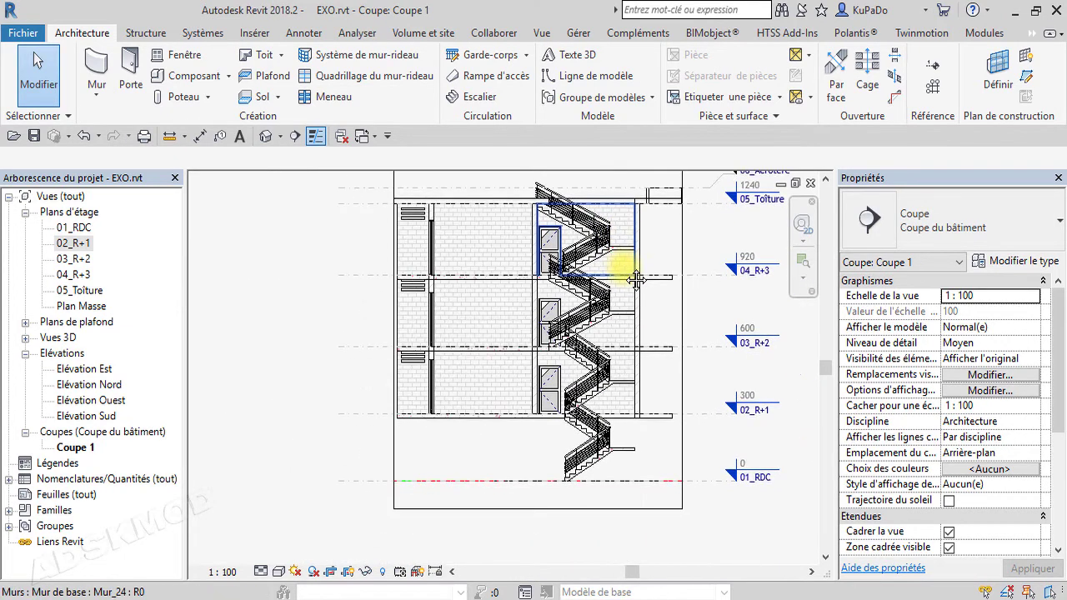
click(810, 184)
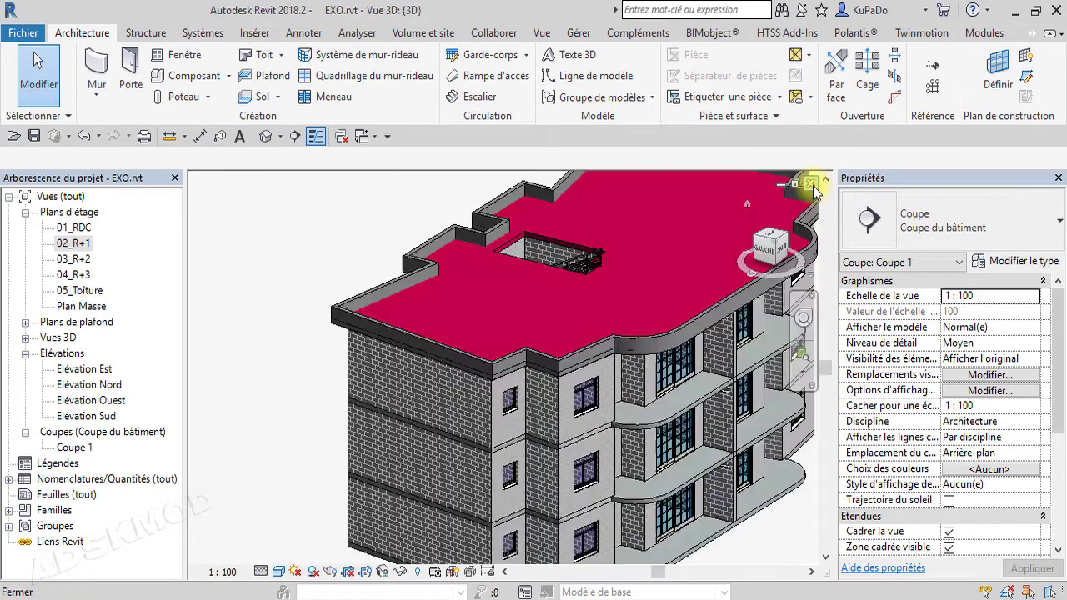
Examine the stairwell openings in the 3D view from above and from beneath the lowest slab.
middle_drag(713, 382, 617, 390)
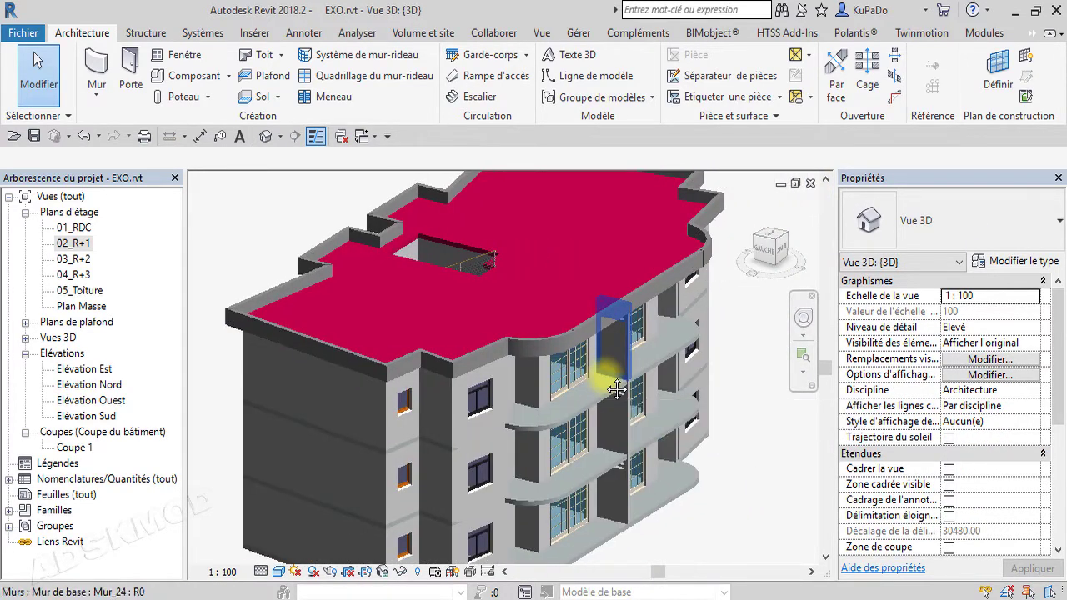
click(340, 137)
scroll(423, 235, down, 2)
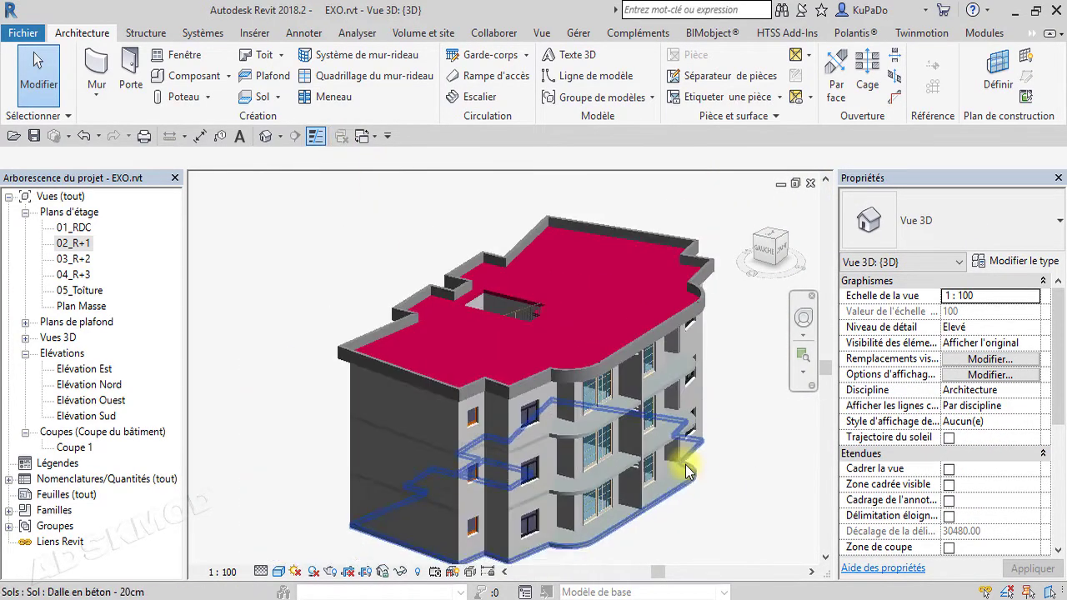
shift+middle_drag(711, 486, 657, 328)
scroll(534, 446, up, 5)
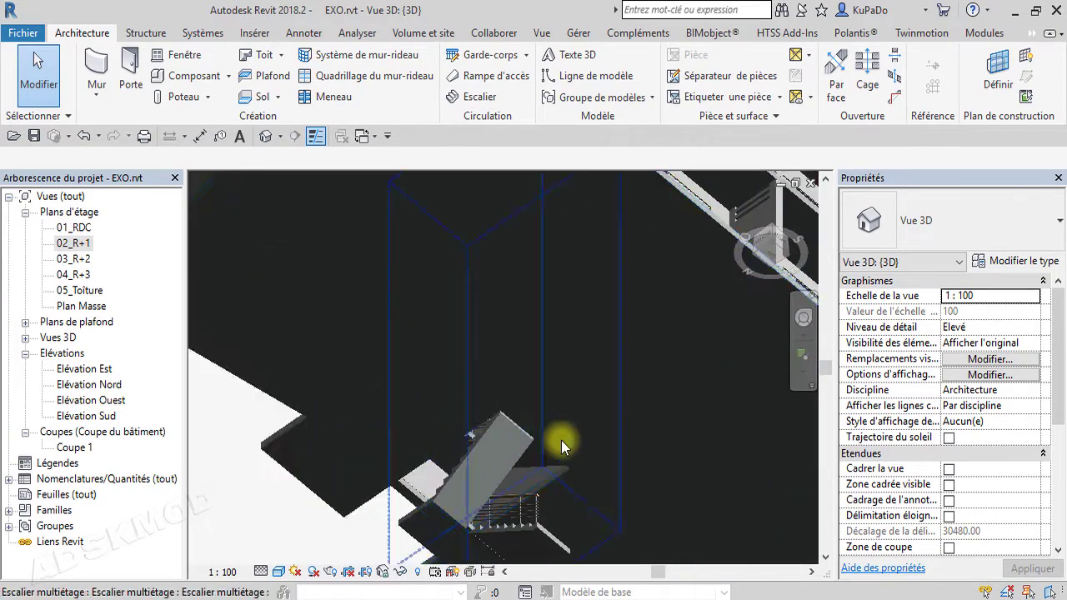
scroll(503, 422, down, 6)
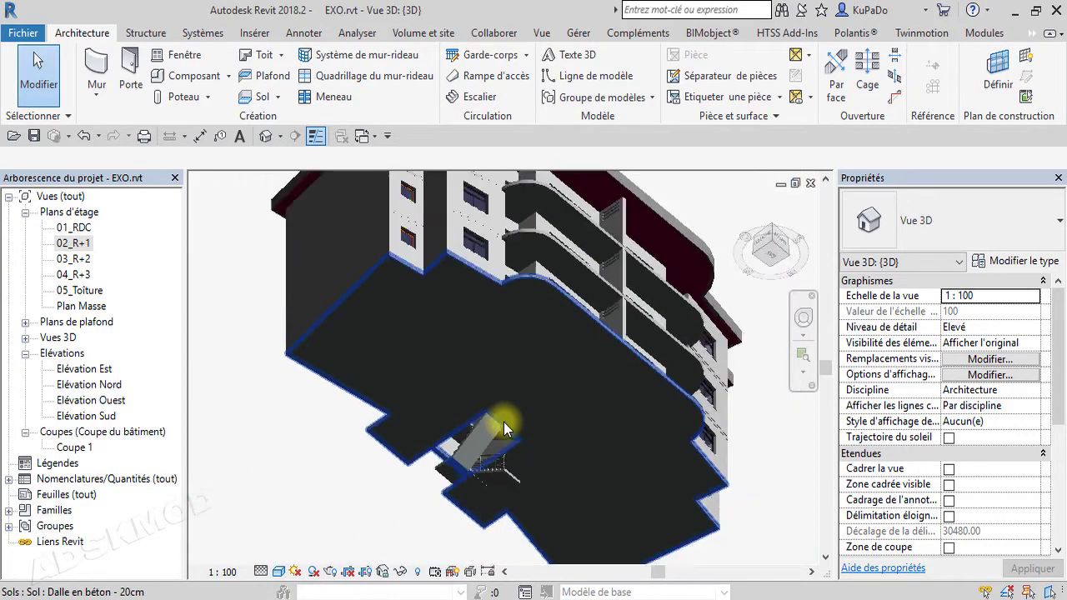
shift+middle_drag(638, 423, 549, 520)
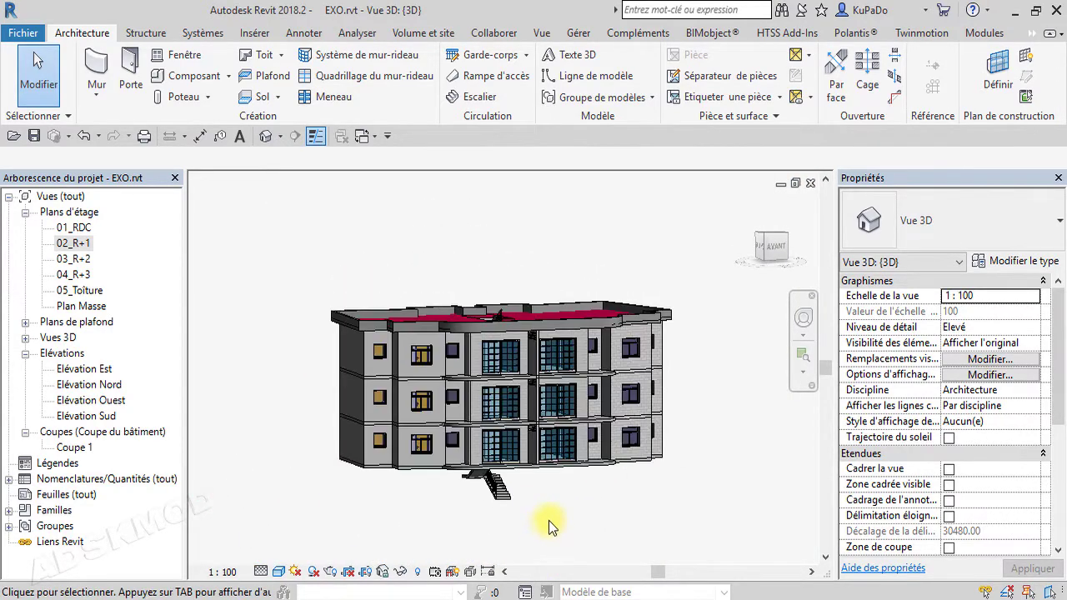
Keep the project open without saving it, and open the 01_RDC floor plan at the bedrooms beside the stair.
click(812, 183)
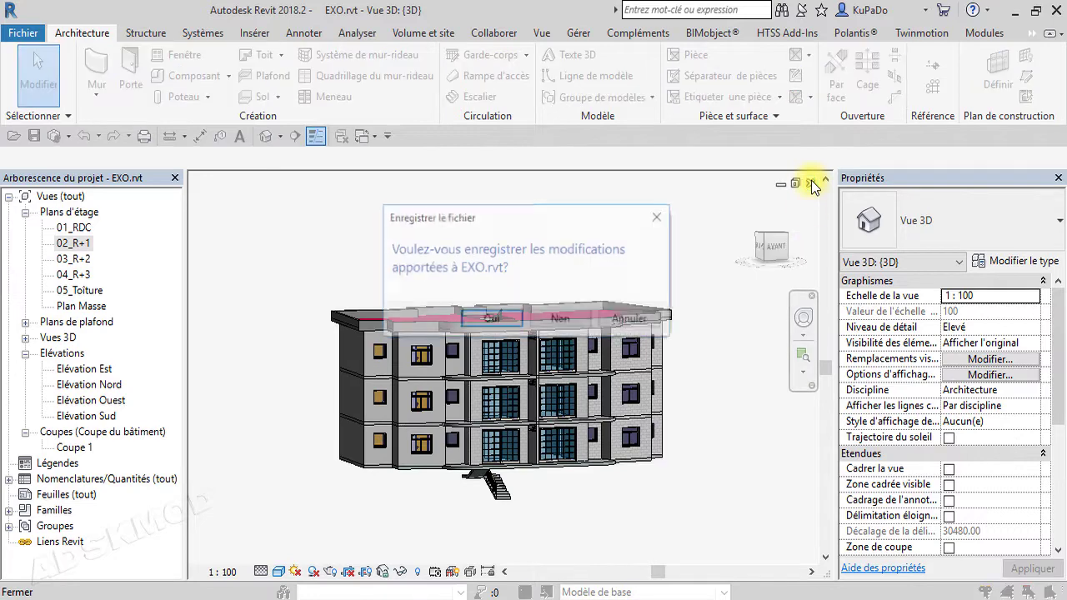
click(634, 321)
double_click(78, 229)
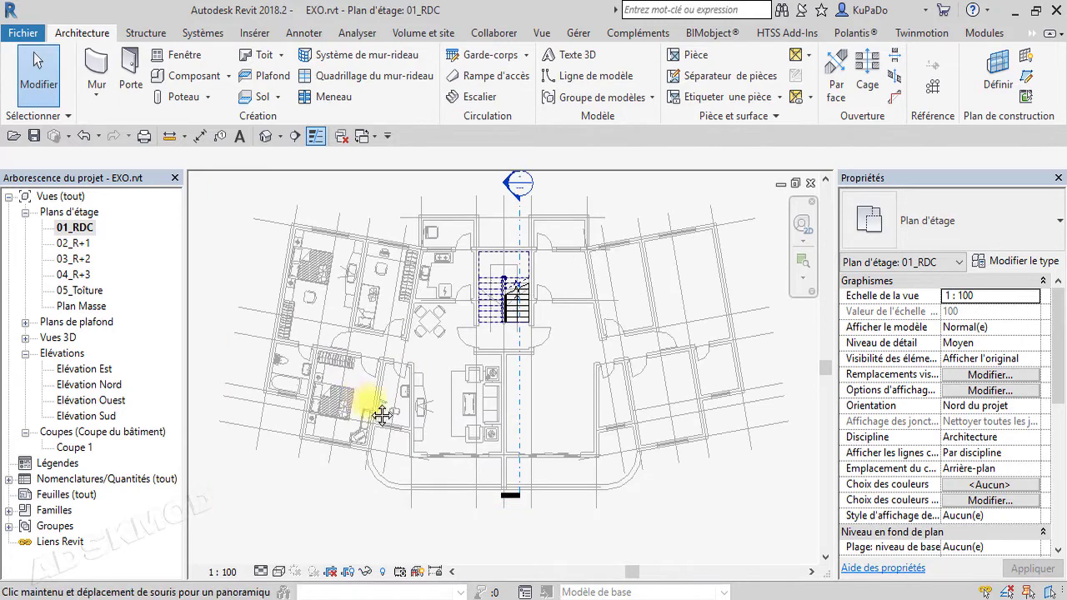
middle_drag(381, 409, 469, 382)
scroll(425, 304, up, 3)
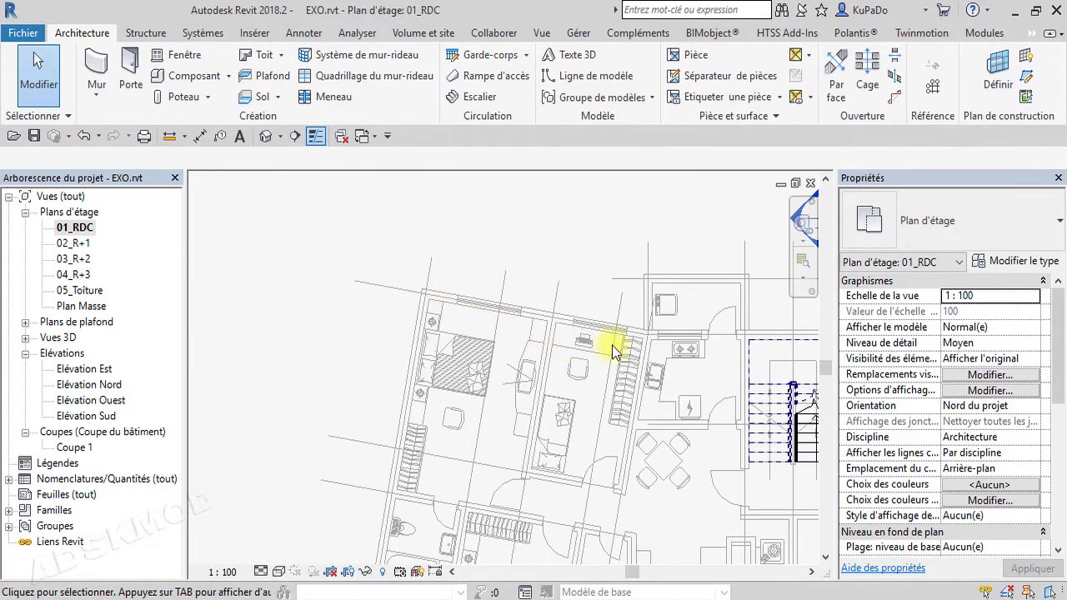
middle_drag(612, 345, 599, 294)
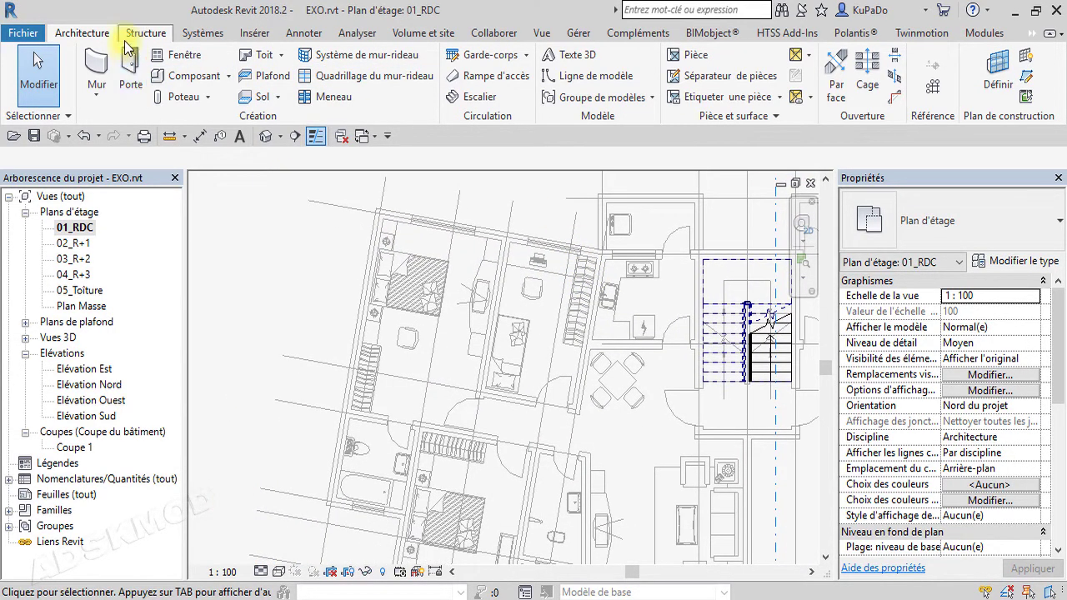
click(172, 98)
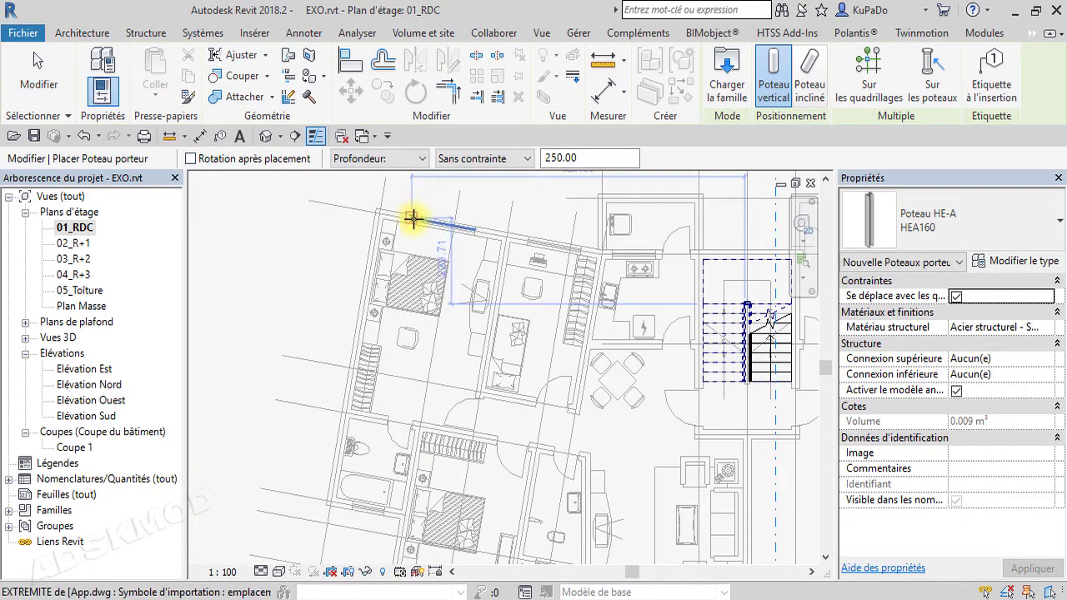
click(1038, 232)
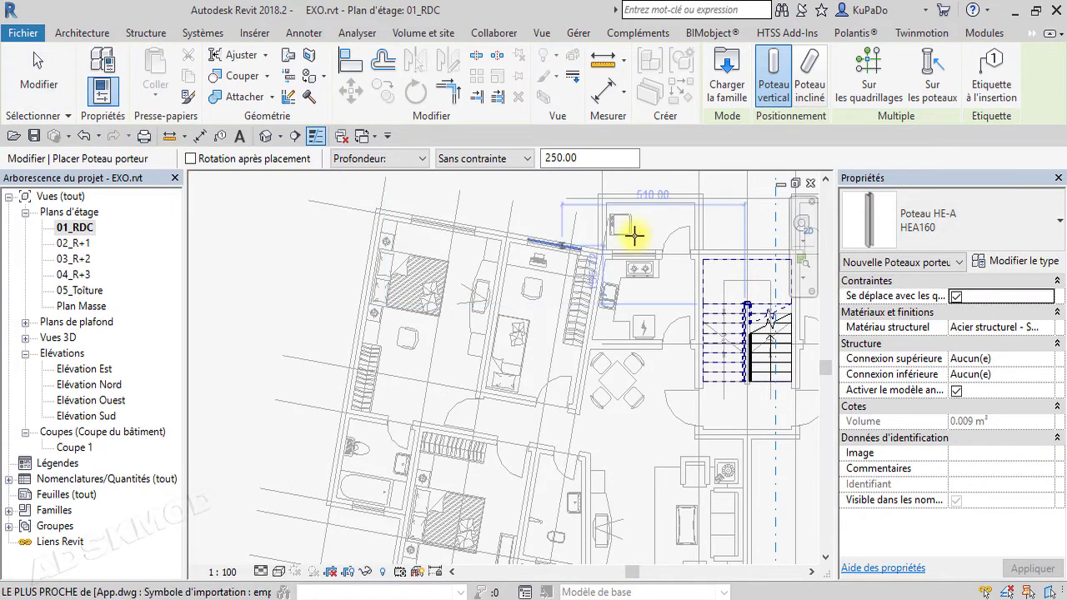
key(Escape)
key(Escape)
Start placing a structural column and browse the family library to the Béton folder of the structural Poteaux.
click(131, 33)
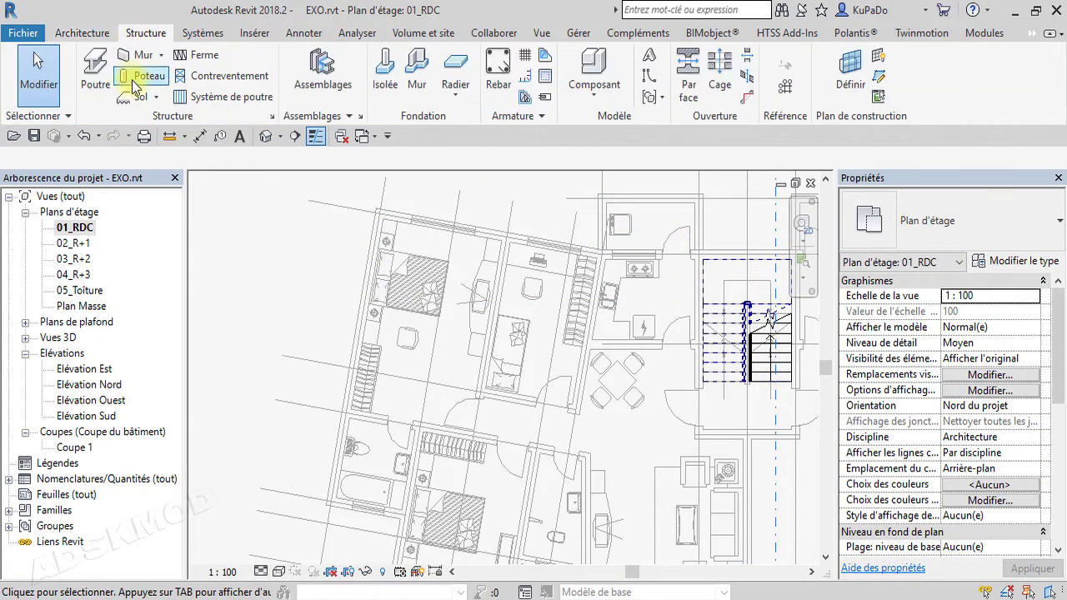
click(140, 75)
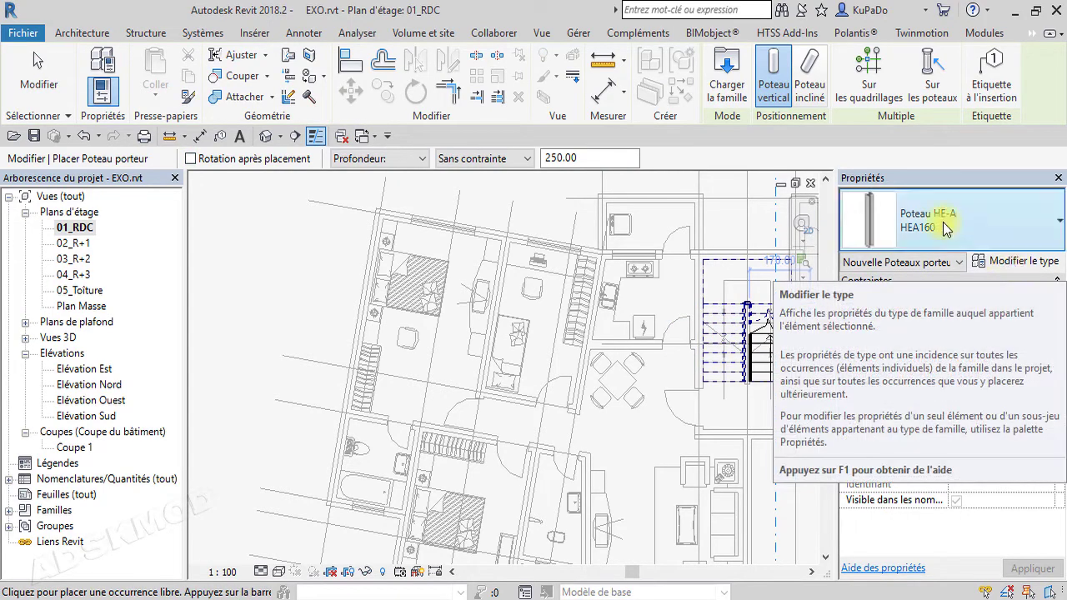
click(715, 94)
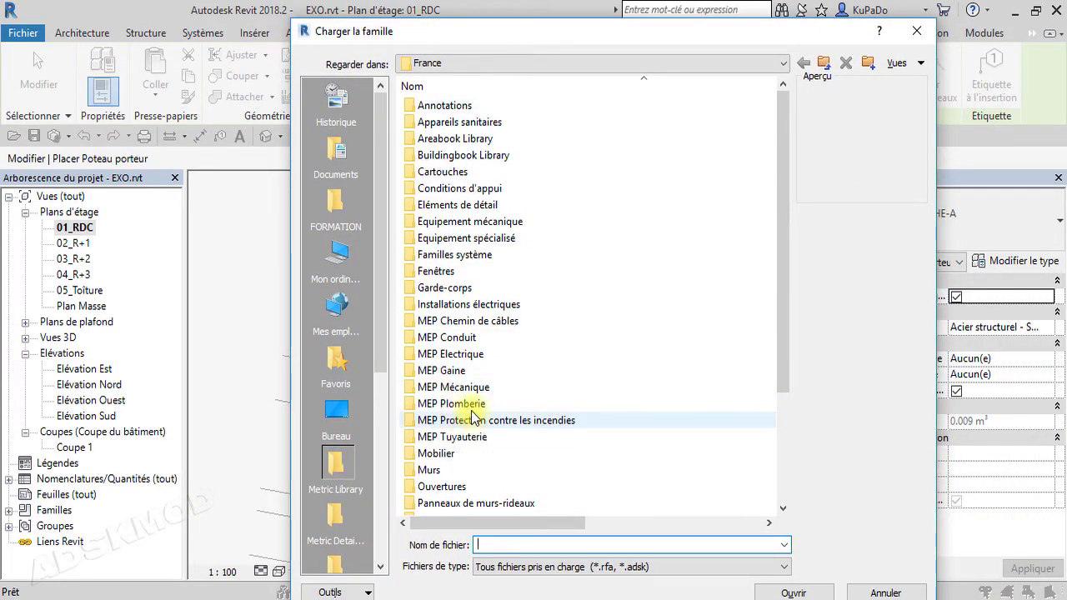
scroll(472, 422, down, 1)
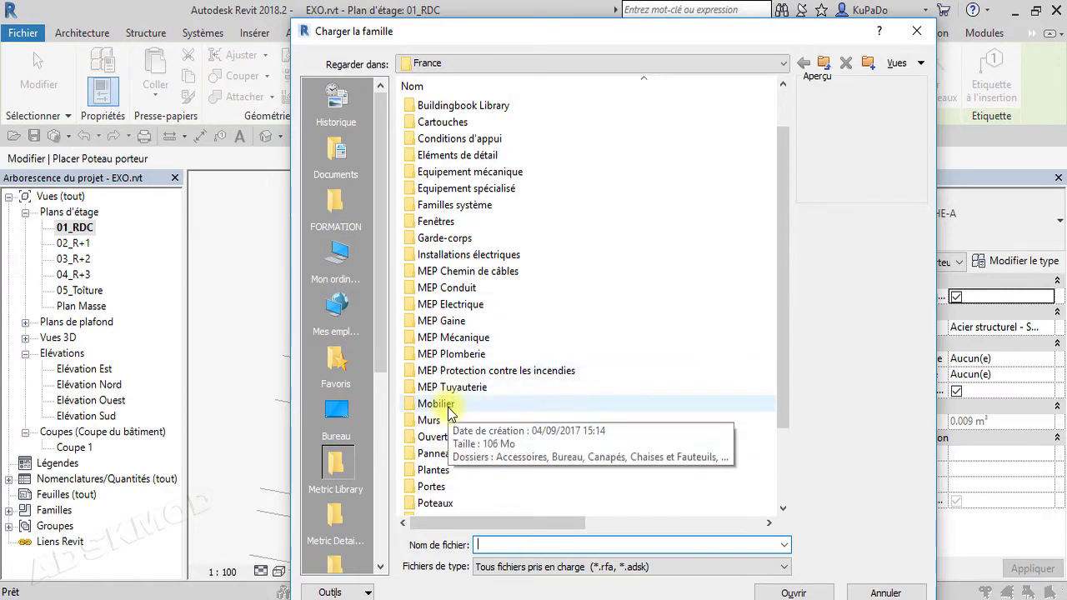
scroll(450, 450, down, 2)
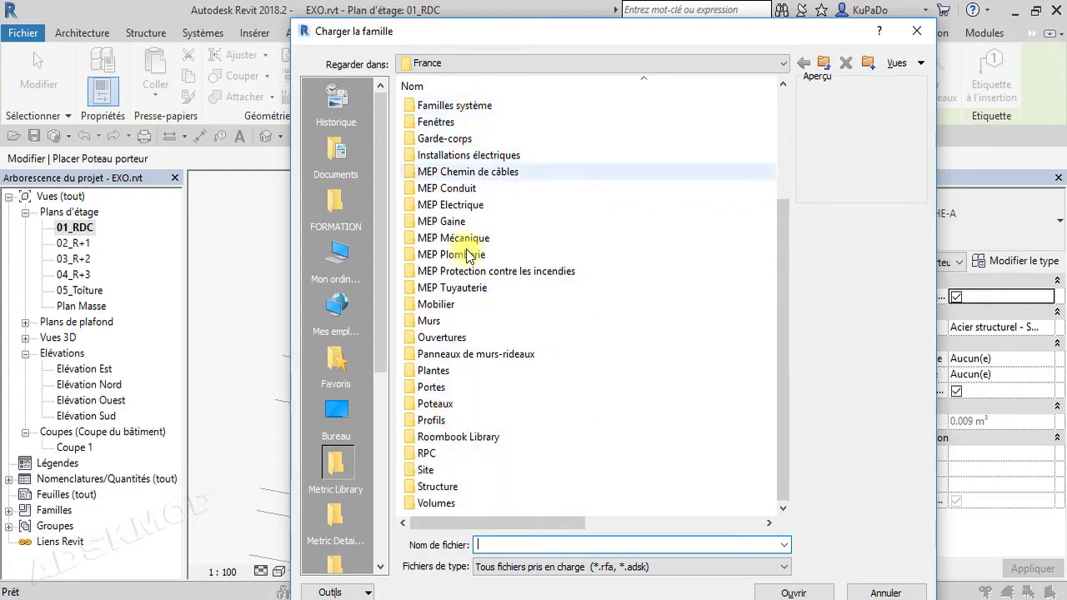
double_click(436, 405)
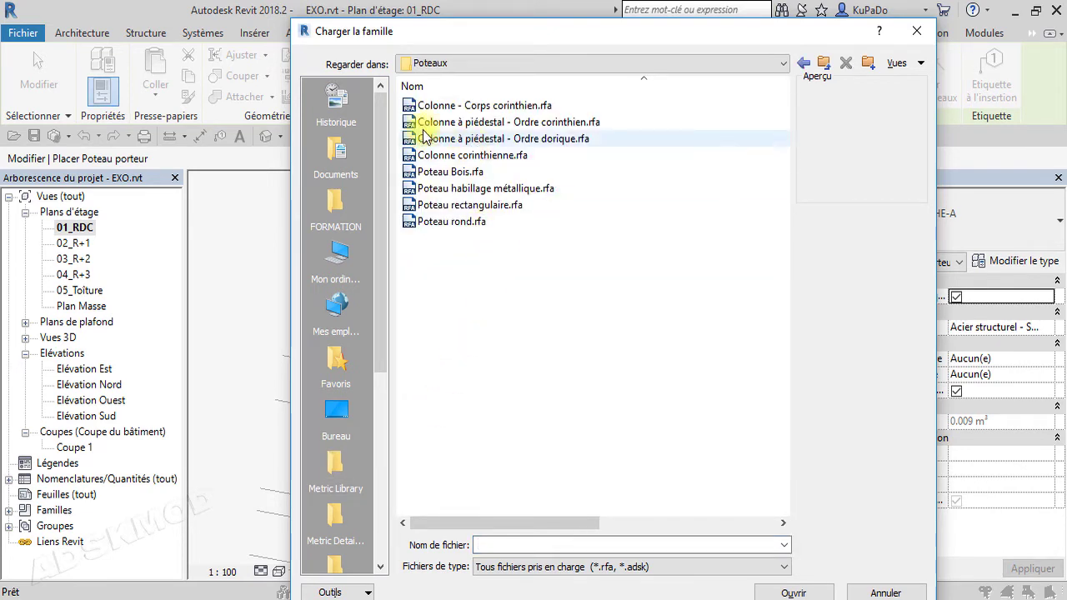
click(825, 64)
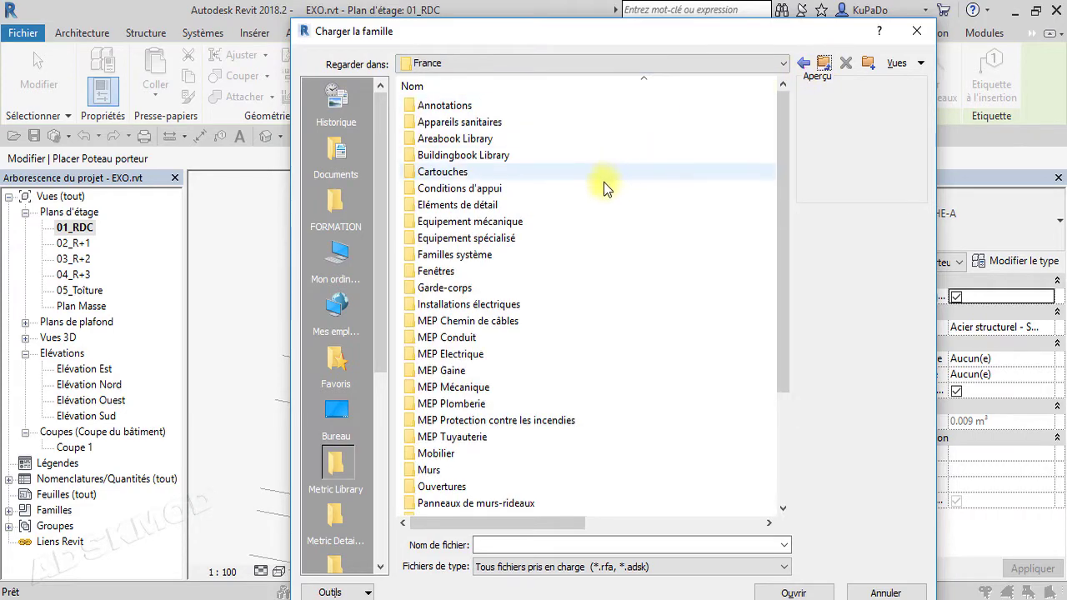
scroll(467, 481, down, 3)
double_click(464, 480)
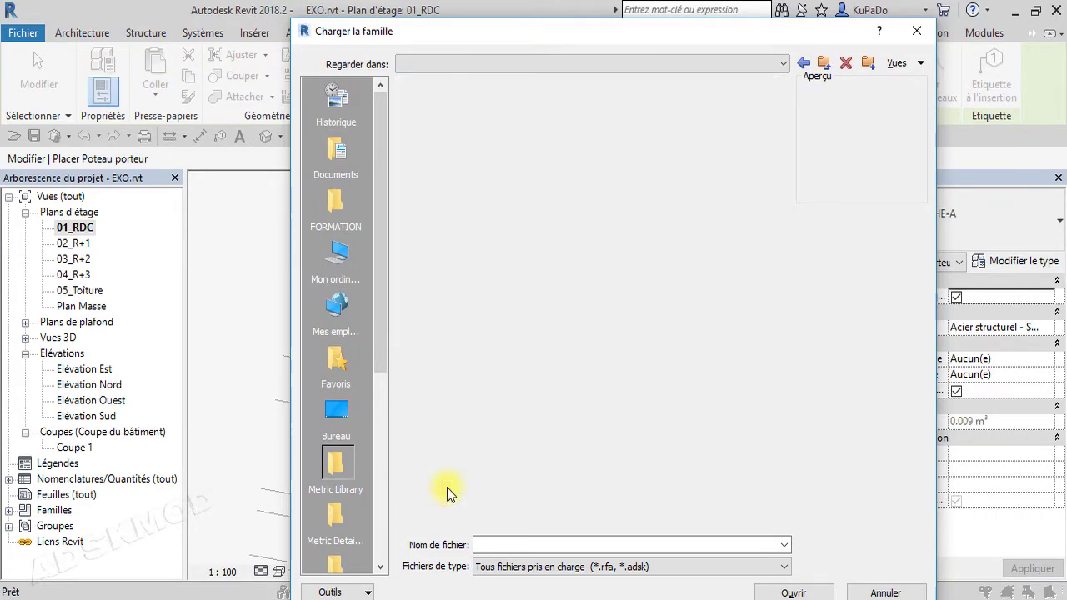
double_click(457, 224)
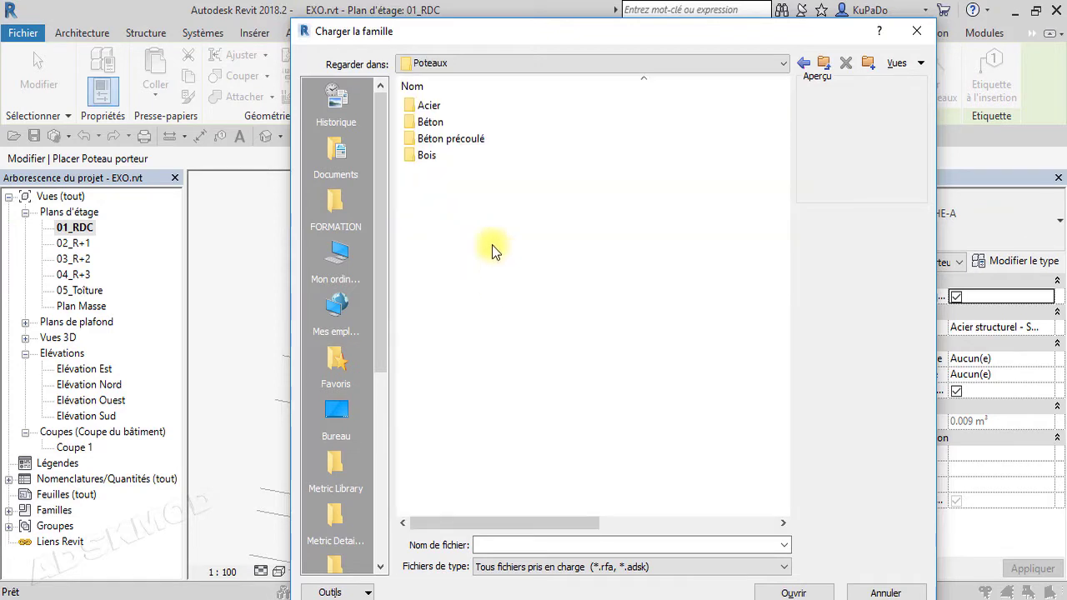
double_click(430, 124)
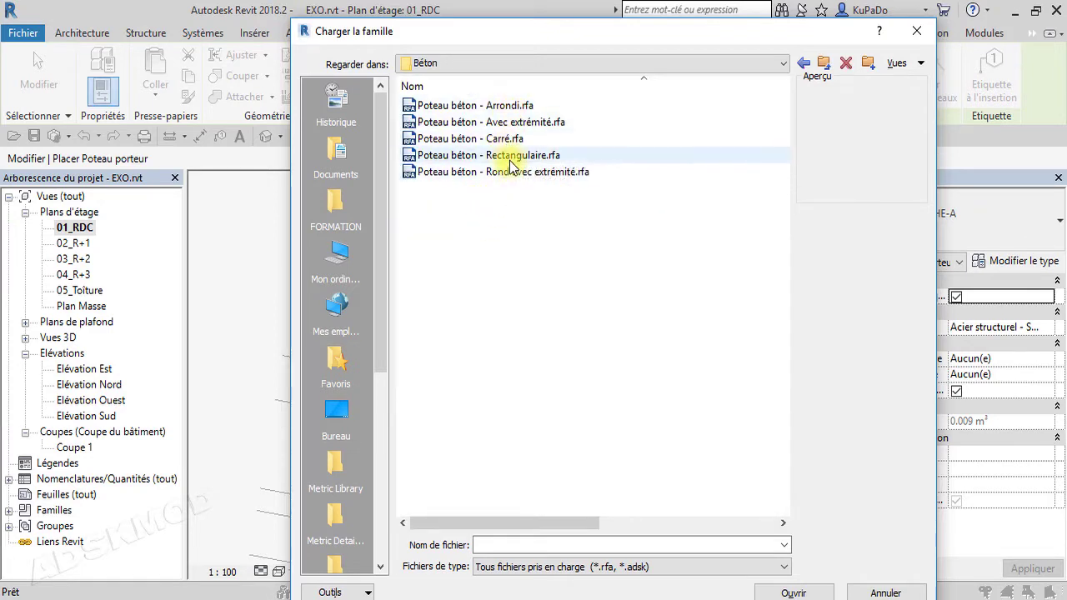
Compare the concrete column previews and load the family Poteau béton - Arrondi.rfa.
click(510, 155)
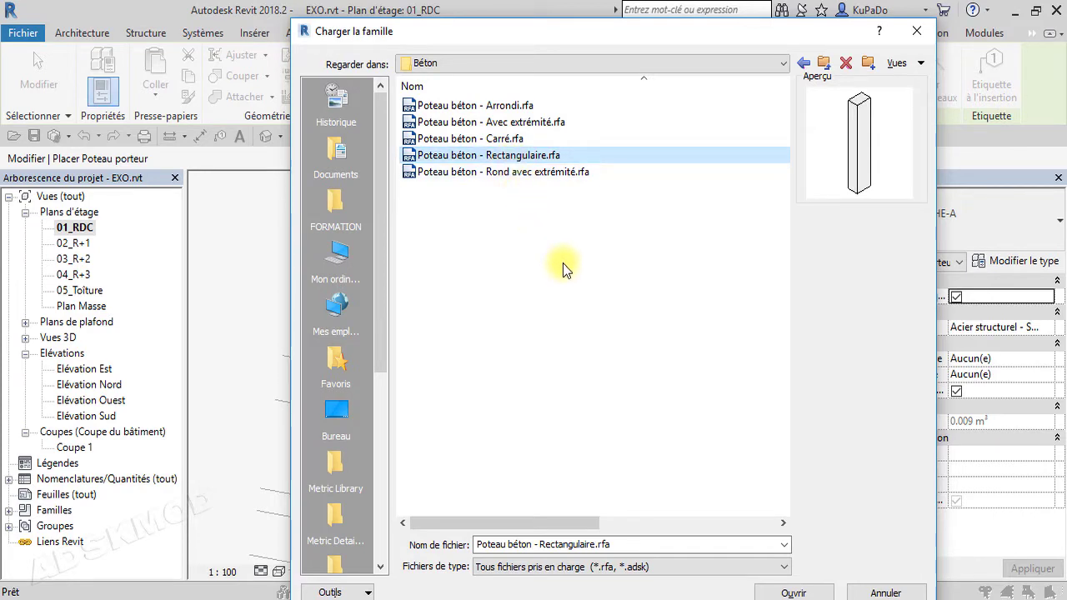
click(504, 171)
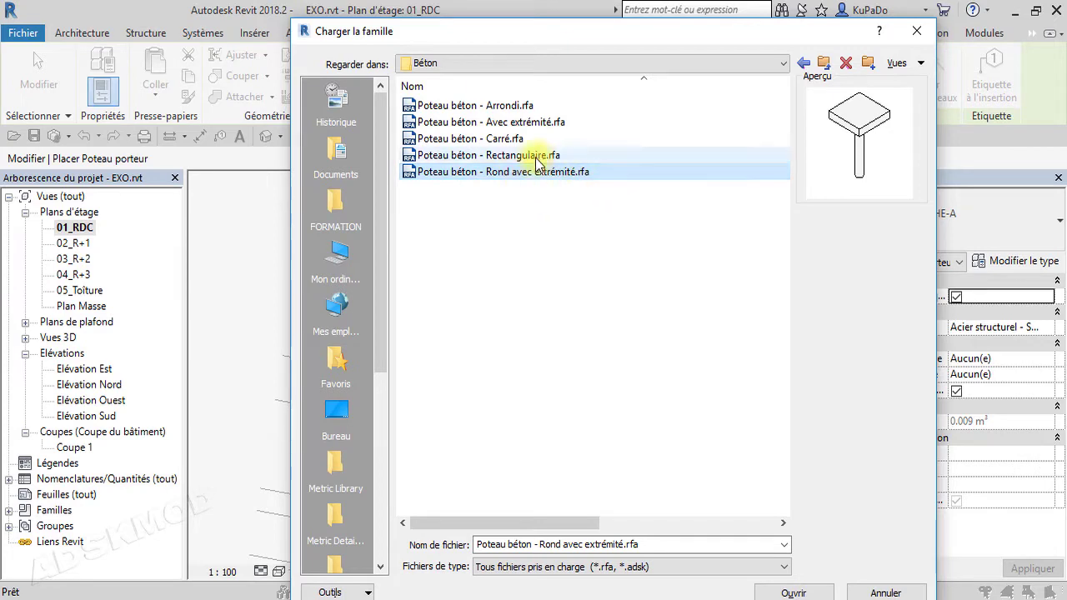
click(538, 105)
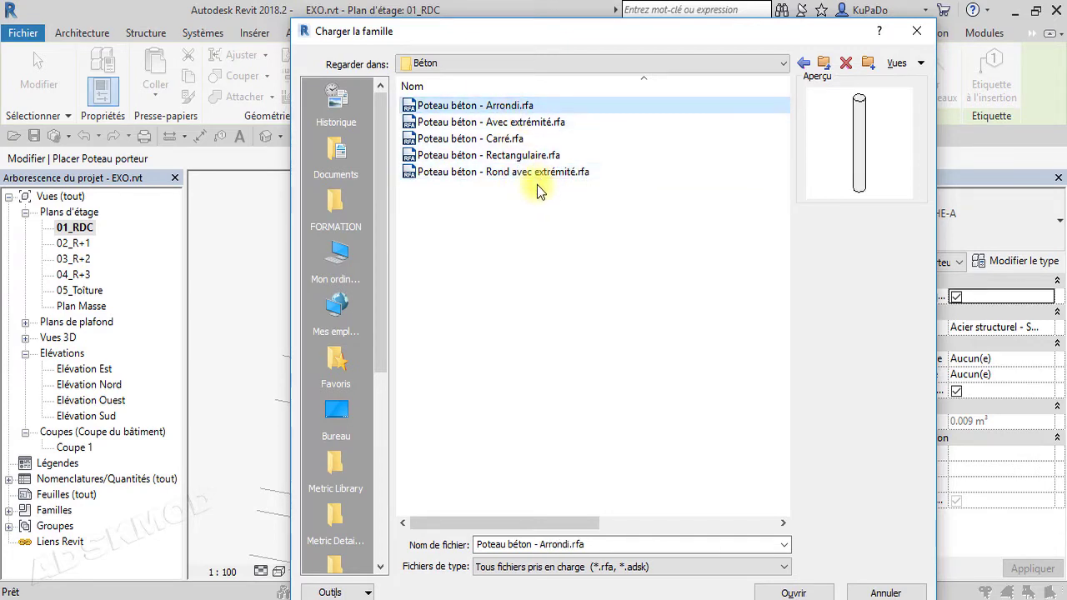
click(492, 155)
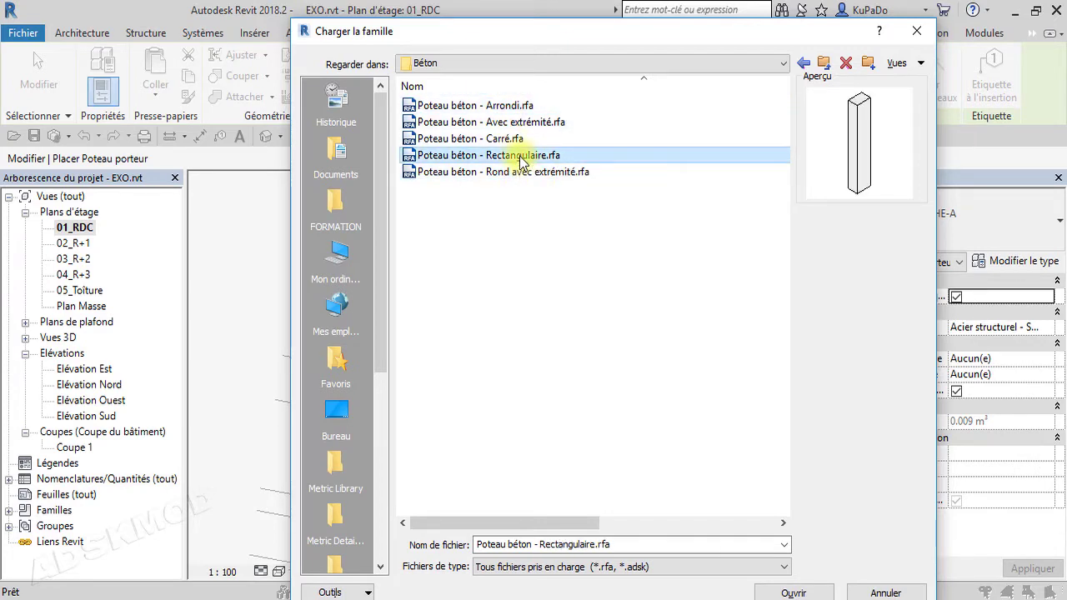
click(511, 110)
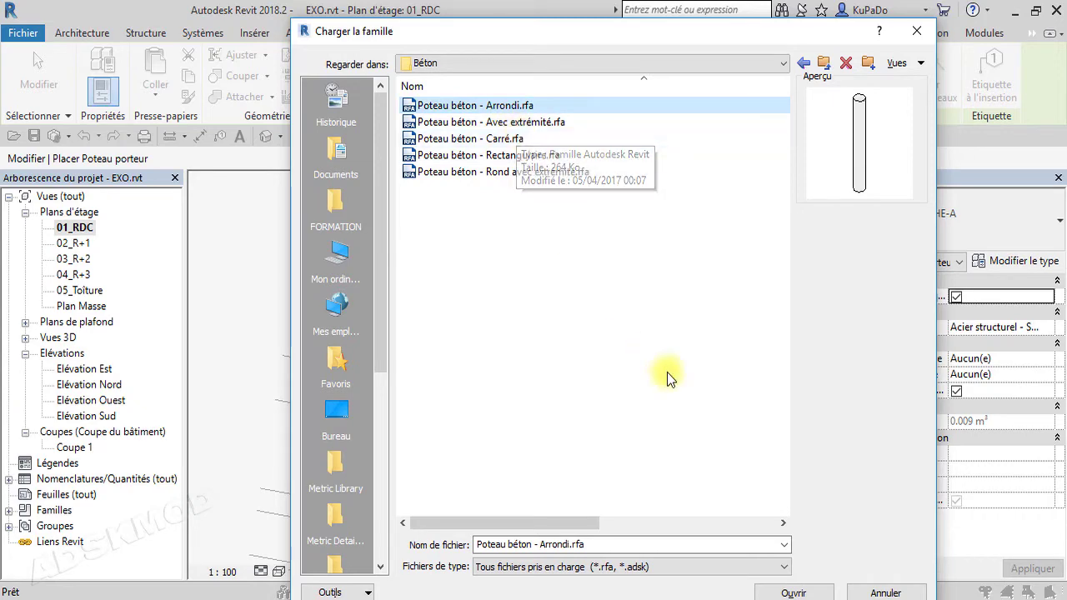
click(792, 593)
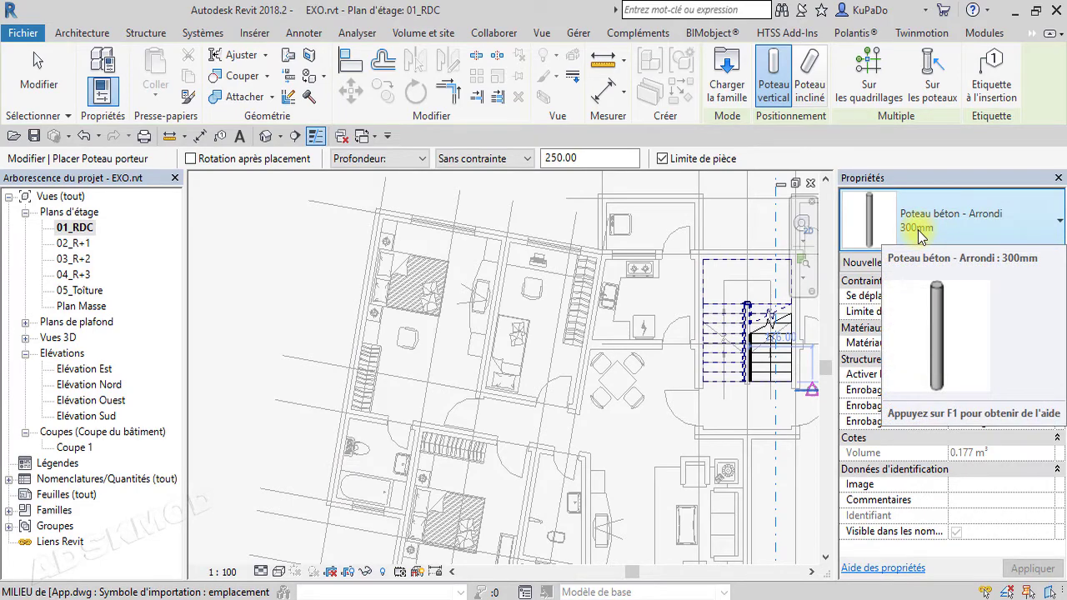
Review the type properties of the 300mm Poteau béton - Arrondi column and its available types.
click(1014, 259)
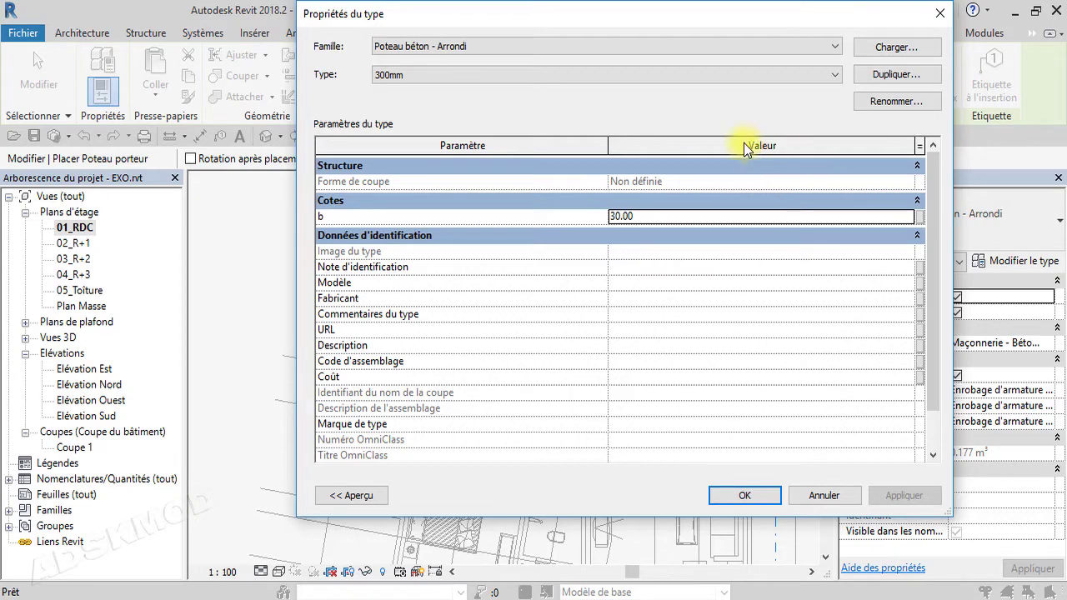
click(639, 77)
click(639, 77)
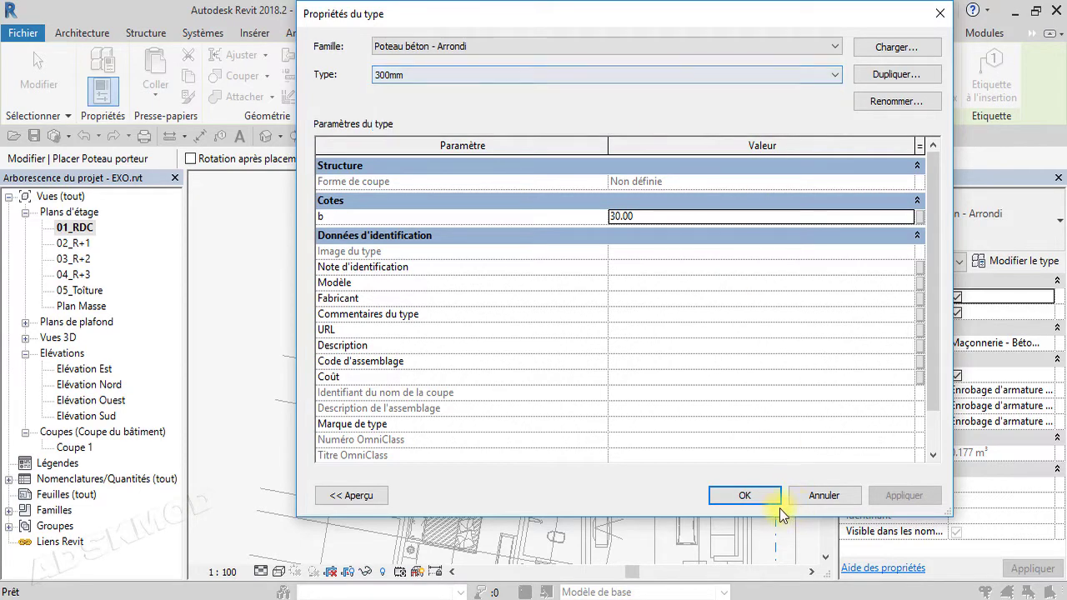
click(745, 497)
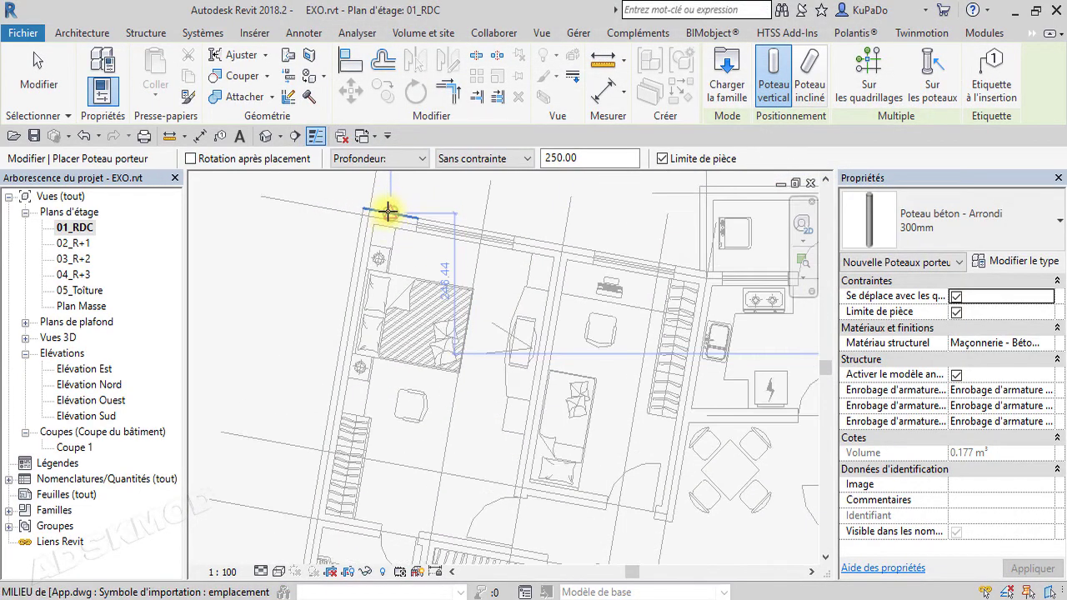
Set the column placement to Hauteur with level 02_R+1 as the upper limit.
middle_drag(388, 211, 381, 261)
click(392, 160)
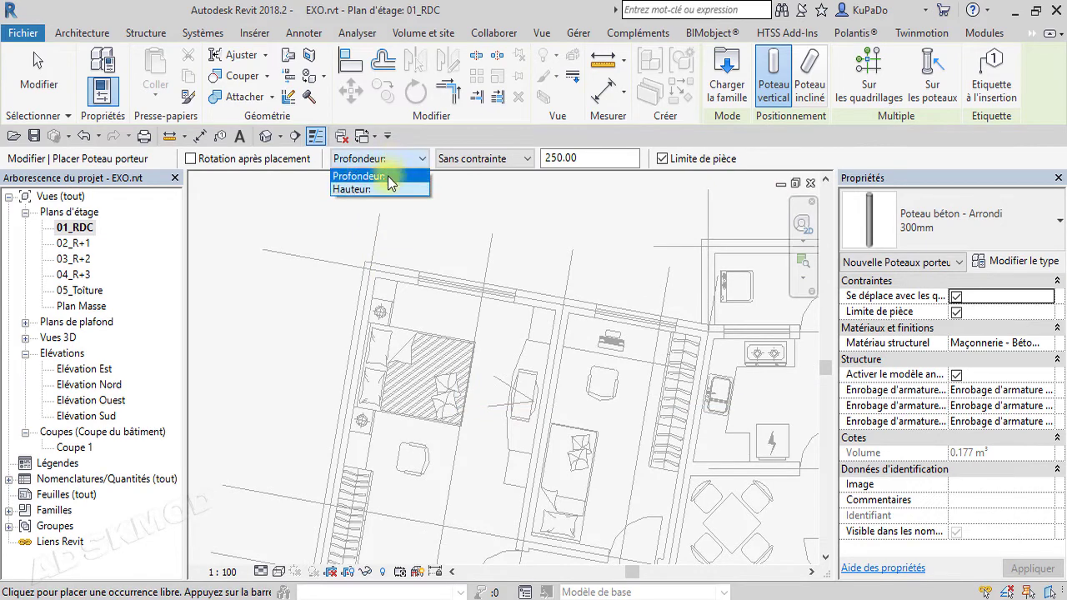
click(392, 189)
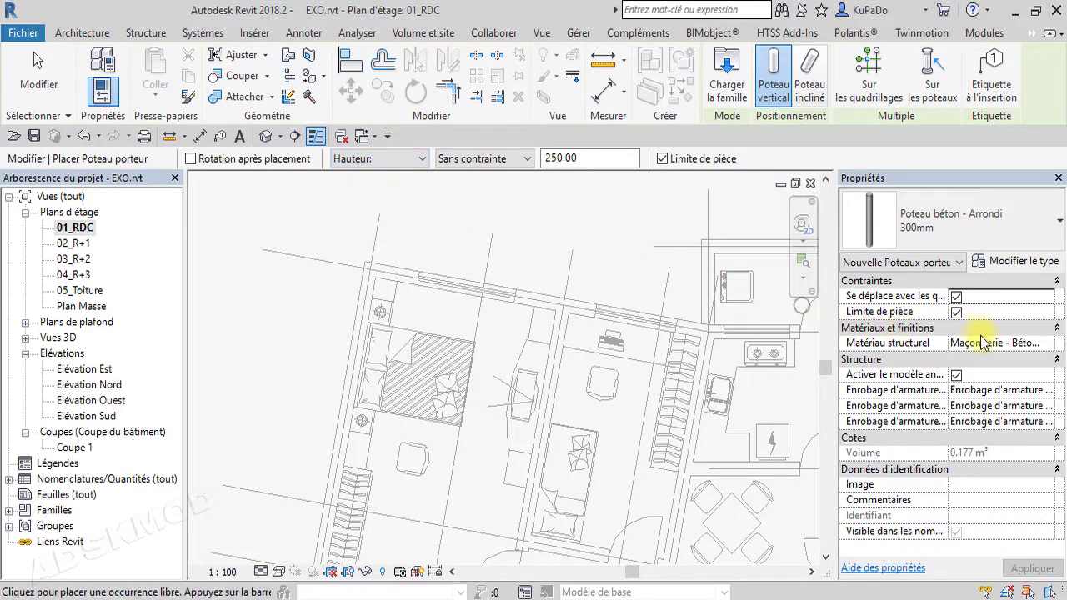
click(528, 158)
click(520, 161)
click(519, 160)
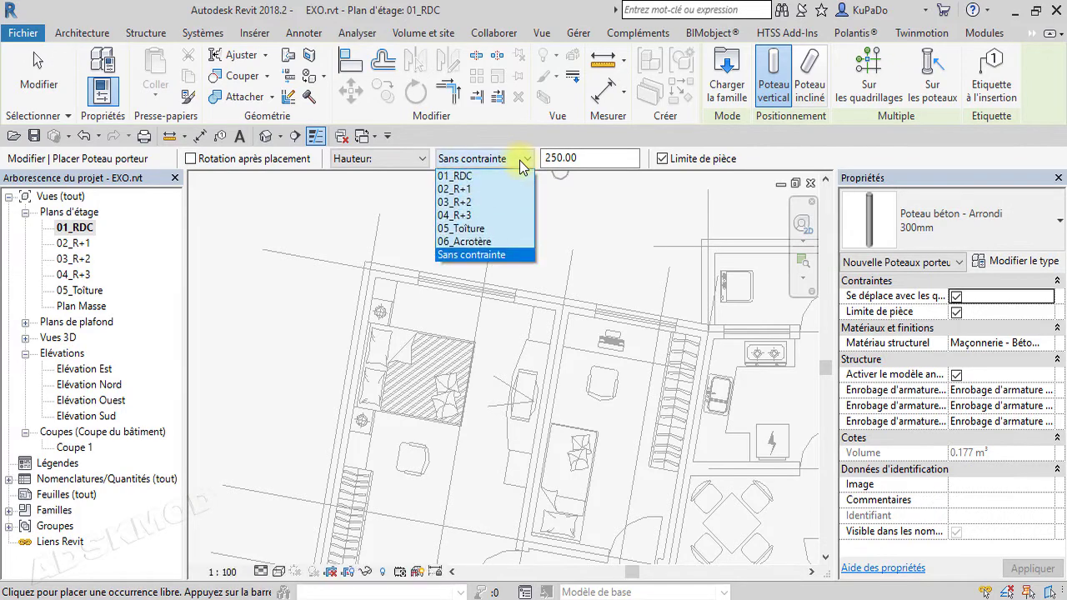
click(473, 189)
Place three 300mm round columns at the wall-axis intersections along the furnished apartment's upper bedroom façade, from the outer corner to the kitchen.
scroll(365, 260, up, 2)
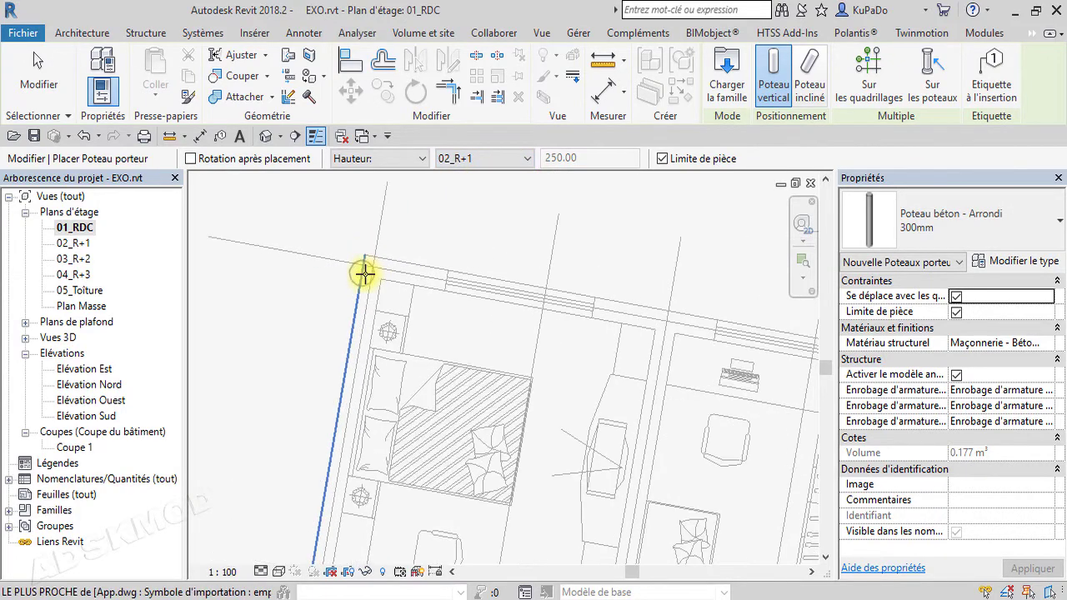
click(373, 267)
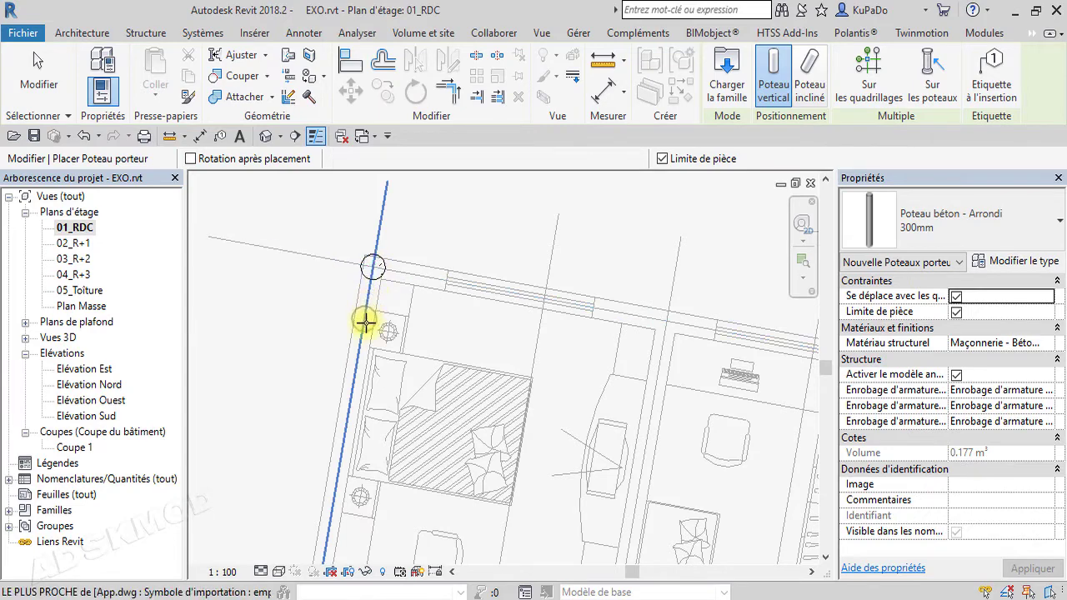
scroll(368, 320, down, 2)
middle_drag(543, 350, 458, 255)
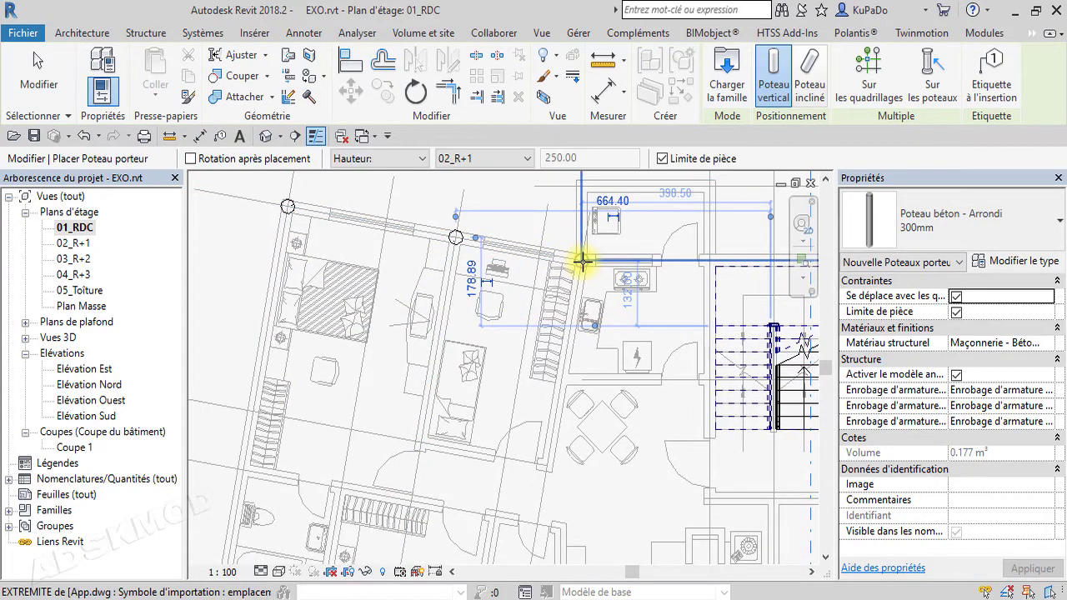
scroll(582, 264, up, 2)
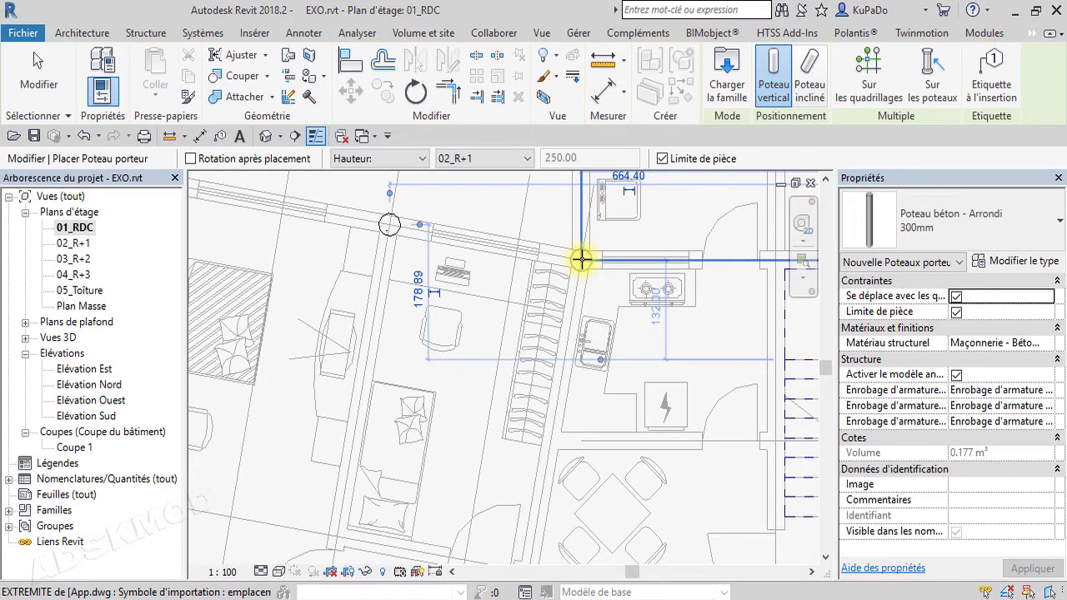
scroll(567, 309, down, 2)
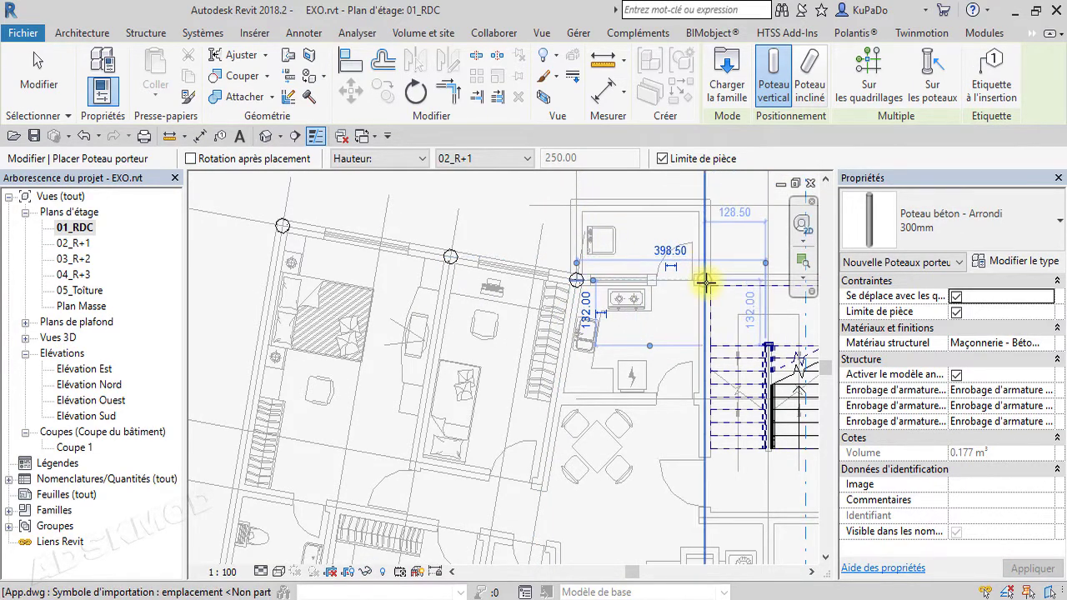
Place columns on the wall above the stair, at the central stair axis and at the unfurnished apartment's kitchen corner.
middle_drag(705, 284, 453, 281)
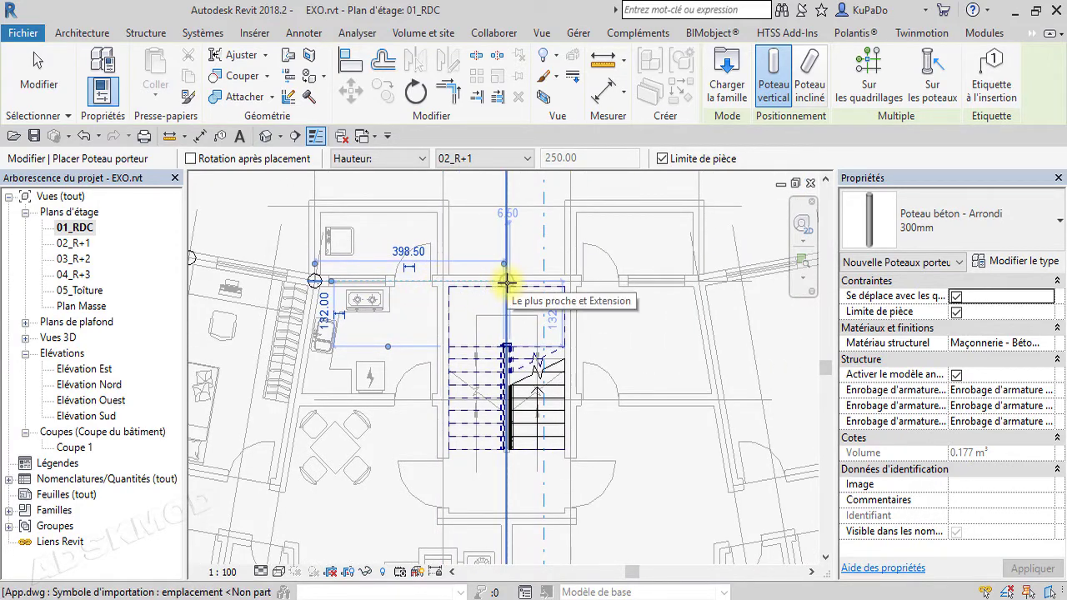
click(506, 281)
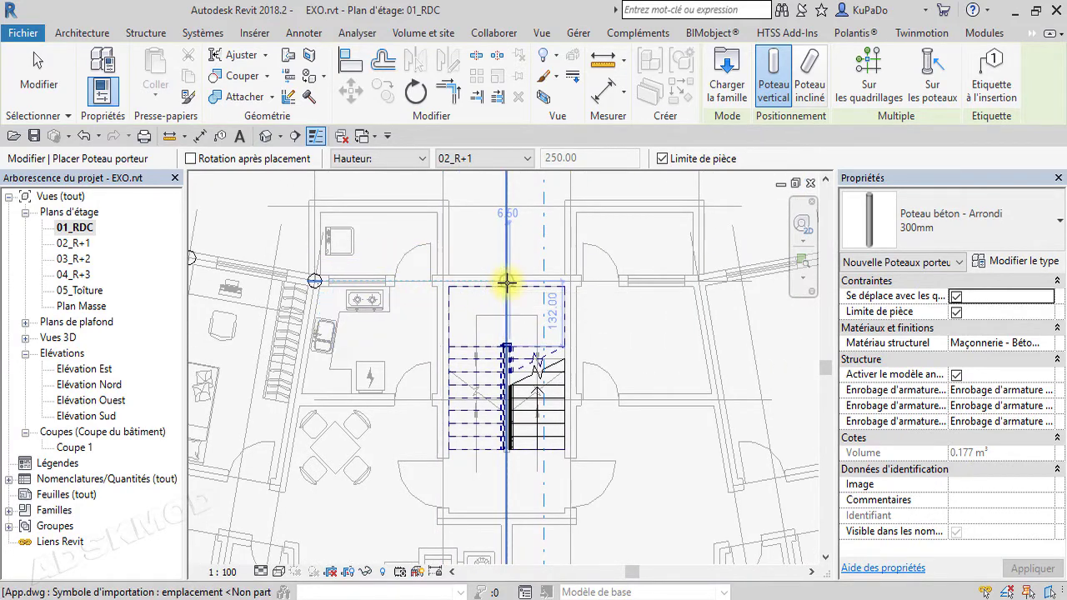
click(698, 282)
middle_drag(698, 282, 464, 464)
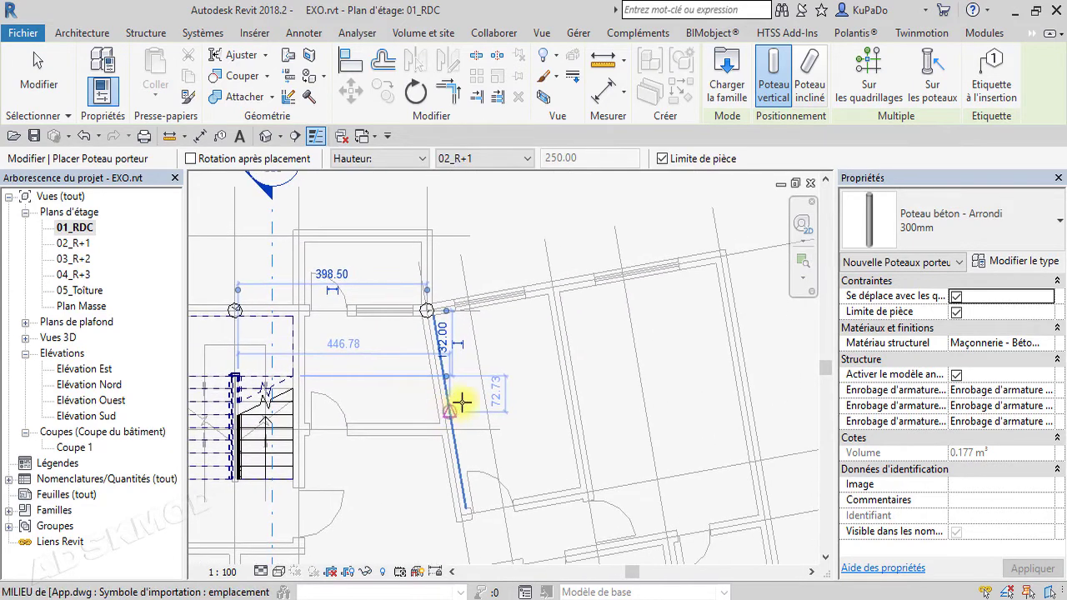
Place two columns along the unfurnished apartment's upper façade, at the bedroom partition and the outer corner.
scroll(546, 314, down, 2)
middle_drag(547, 316, 596, 352)
scroll(603, 338, up, 2)
click(599, 334)
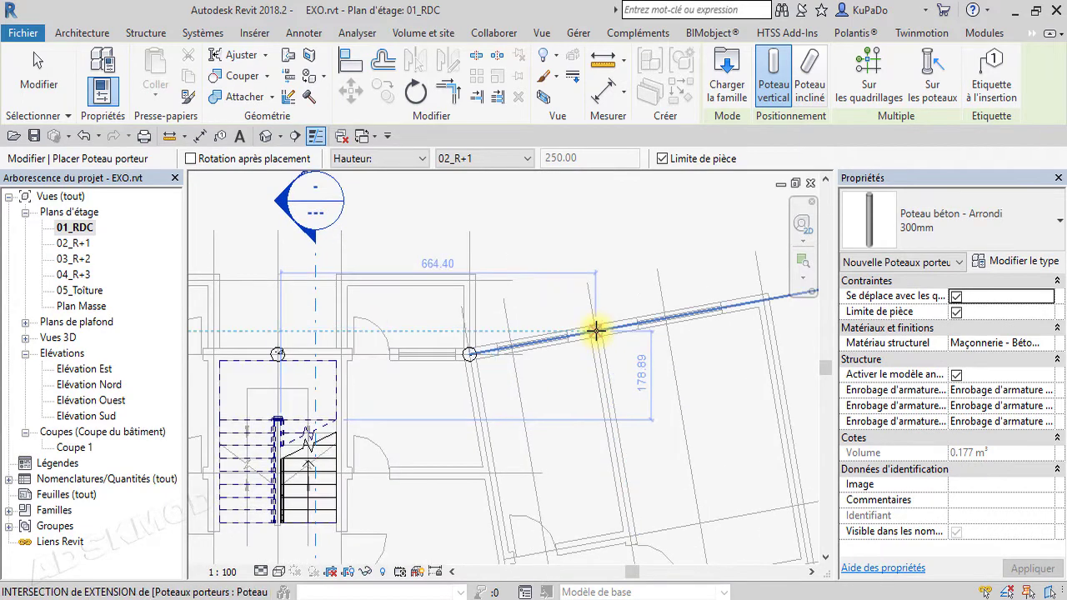
click(767, 300)
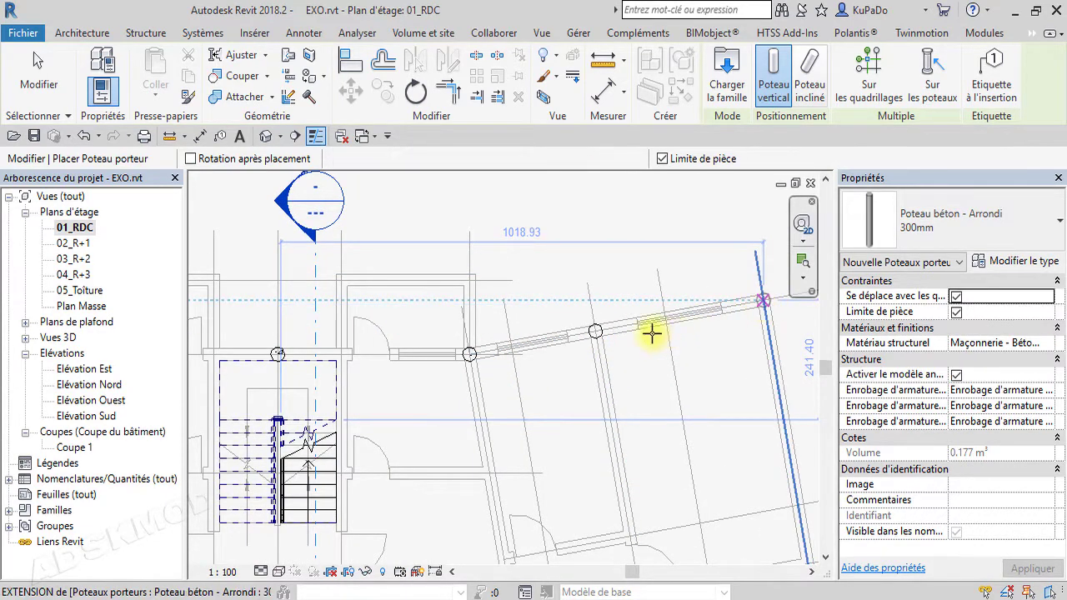
Place two columns on the unfurnished apartment's outer side wall, at the corridor wall axis and the lower end corner.
scroll(745, 472, down, 2)
middle_drag(745, 472, 621, 357)
scroll(621, 357, up, 4)
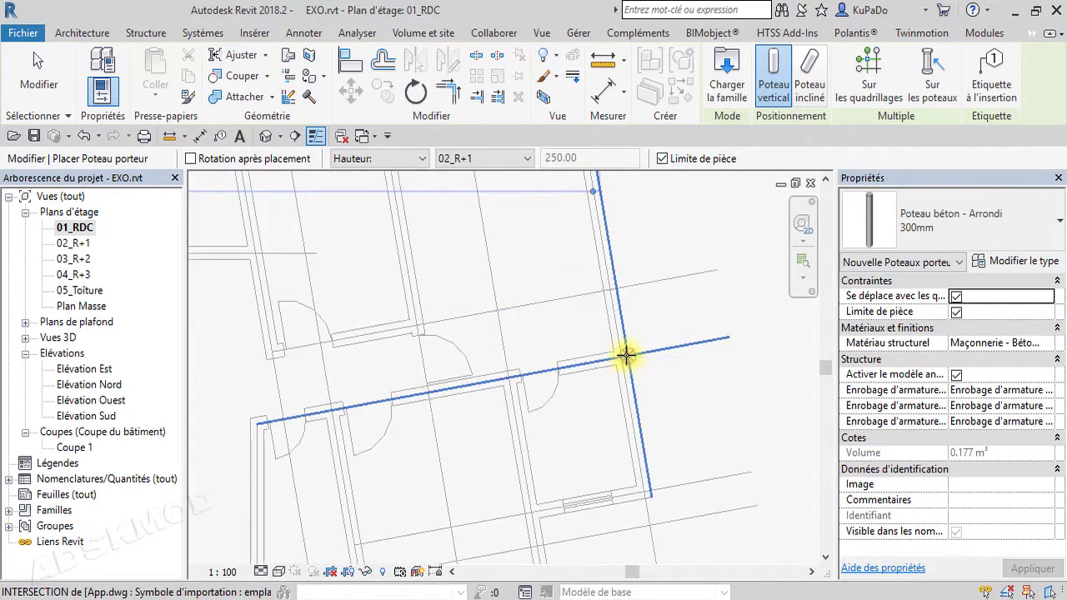
click(621, 356)
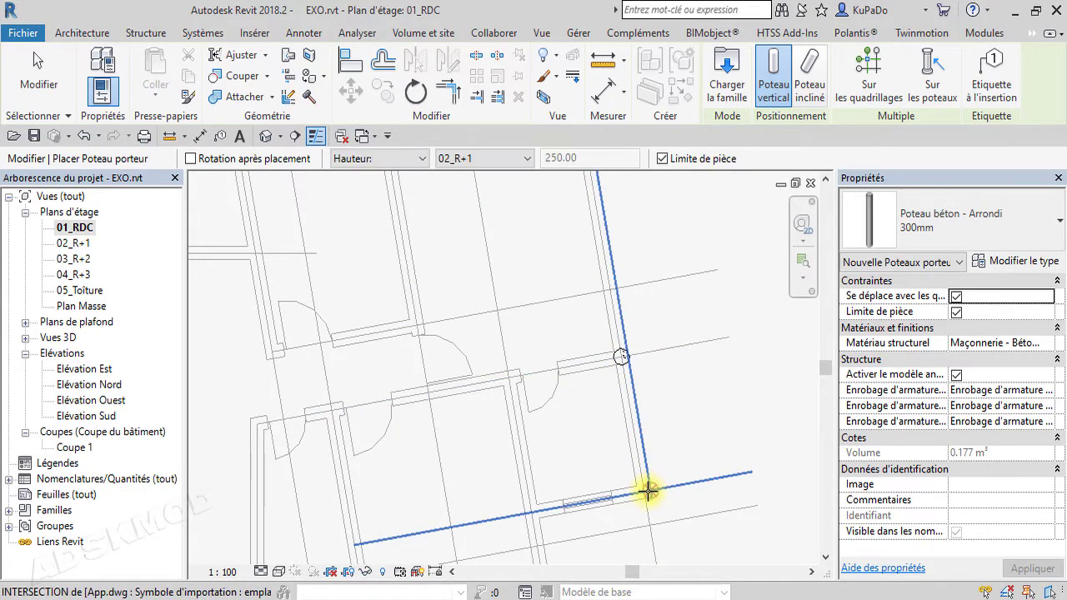
click(644, 492)
Place three columns around the unfurnished apartment's lower bedroom, at the side-wall junction and both ends of the lower façade.
middle_drag(579, 510, 670, 365)
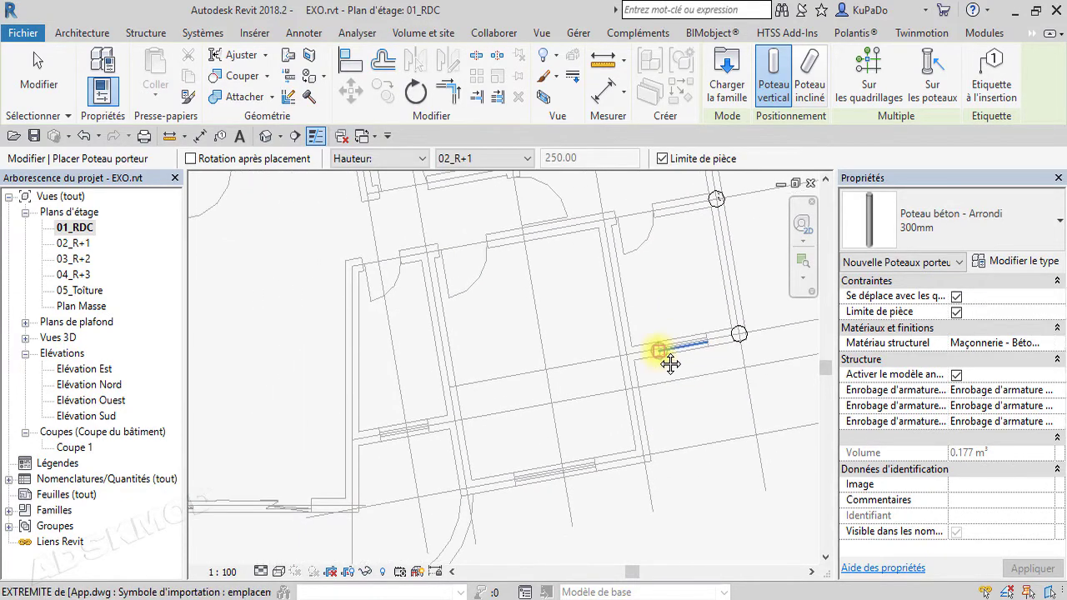
click(626, 354)
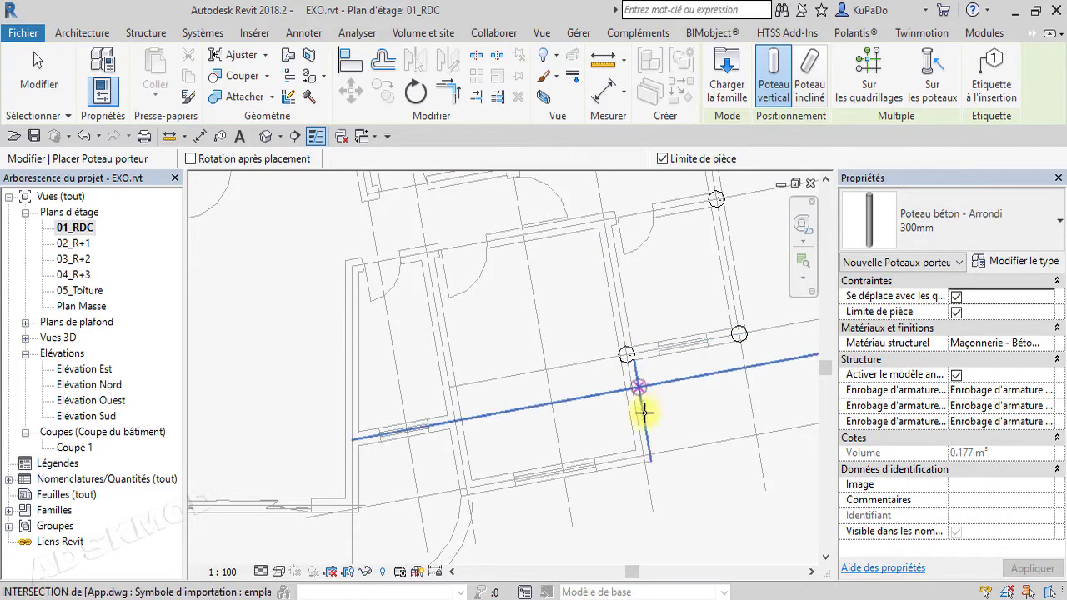
click(646, 465)
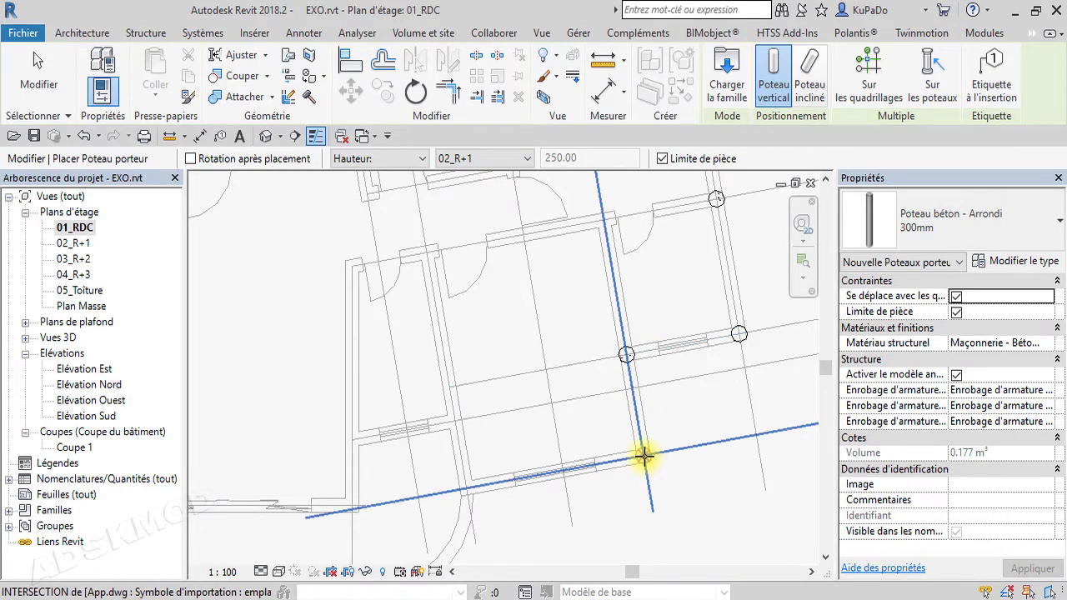
click(463, 494)
Place columns at the outer living-room façade corners of both apartments and at the furnished bedroom corner beside the curved balcony.
middle_drag(523, 494, 709, 388)
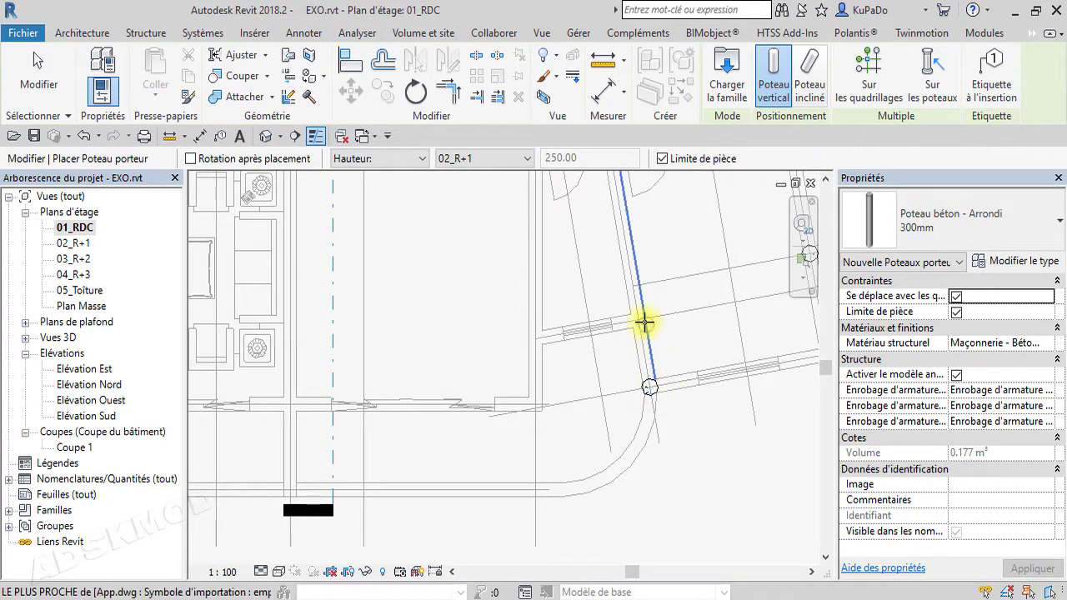
click(535, 404)
middle_drag(496, 444, 720, 436)
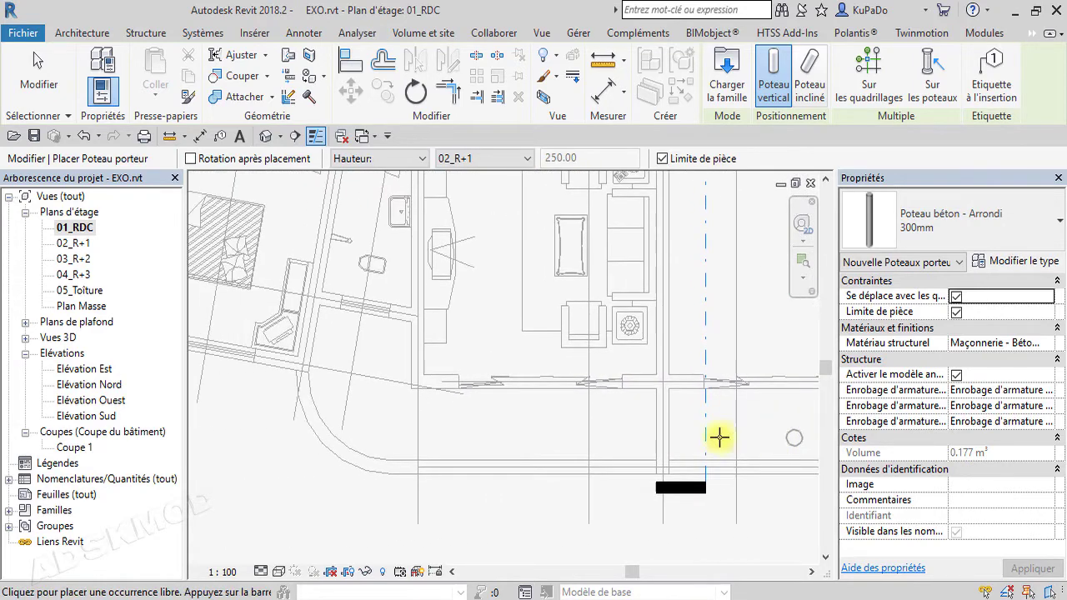
click(417, 382)
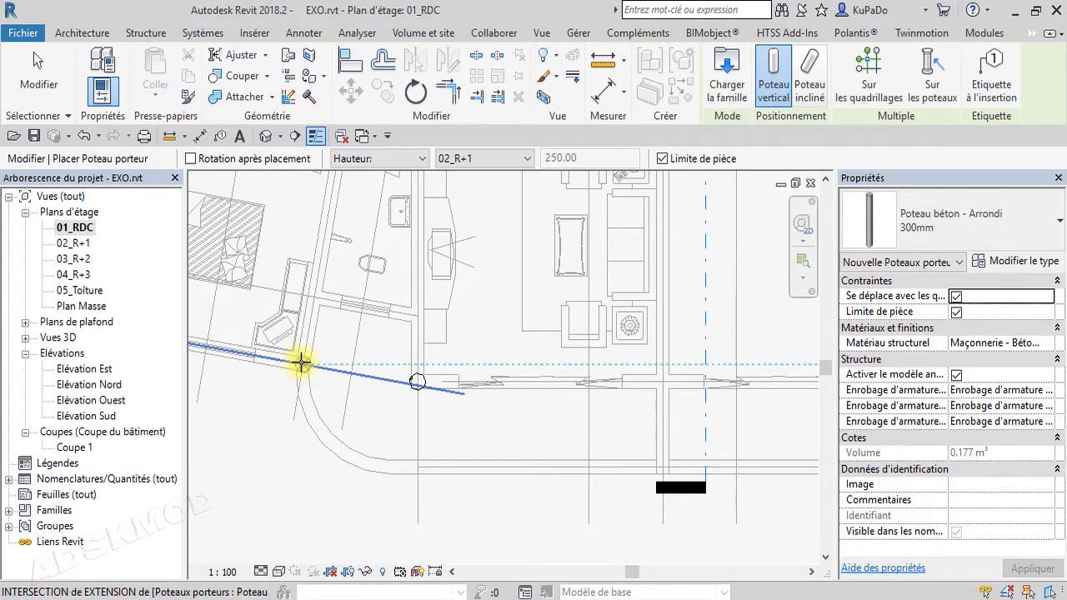
click(301, 361)
Place four columns at the furnished apartment's outer lower bedroom corner, the outer bathroom's lower wall ends and its upper outer corner.
scroll(369, 364, down, 2)
middle_drag(369, 365, 624, 424)
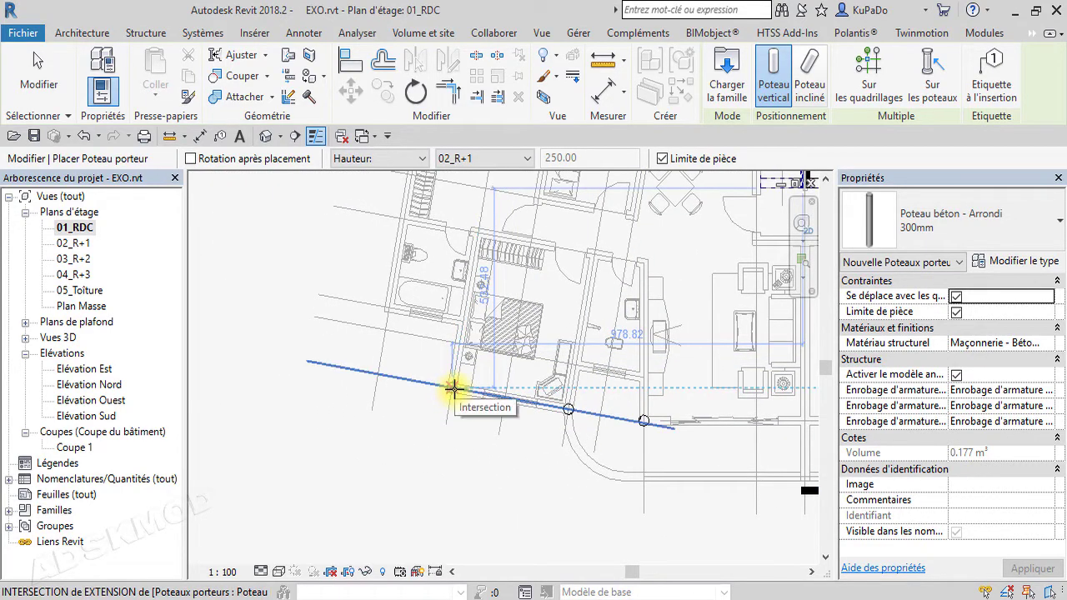
click(453, 387)
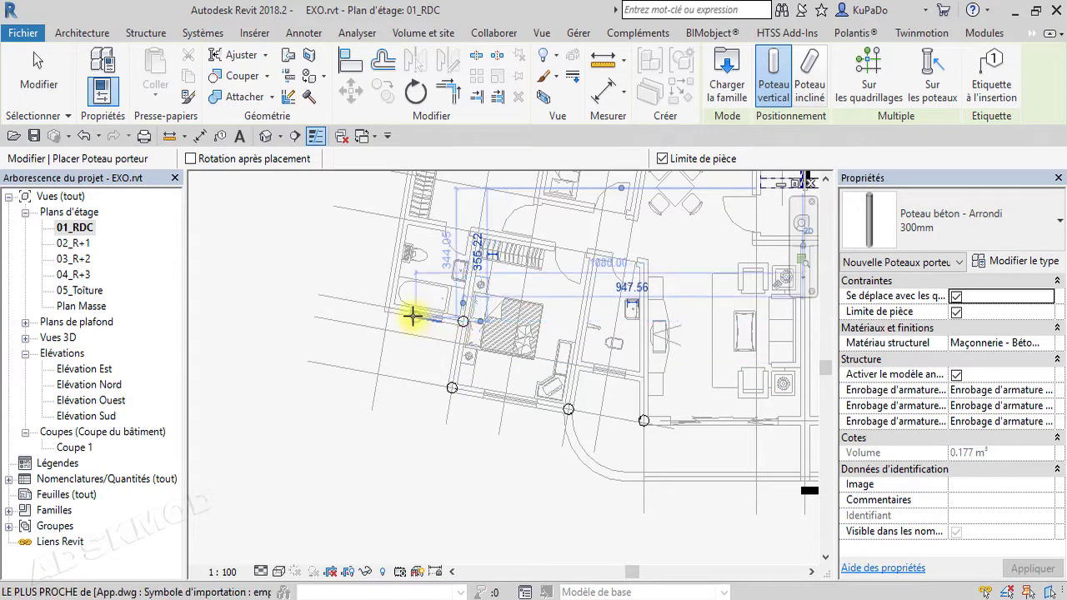
middle_drag(417, 303, 421, 455)
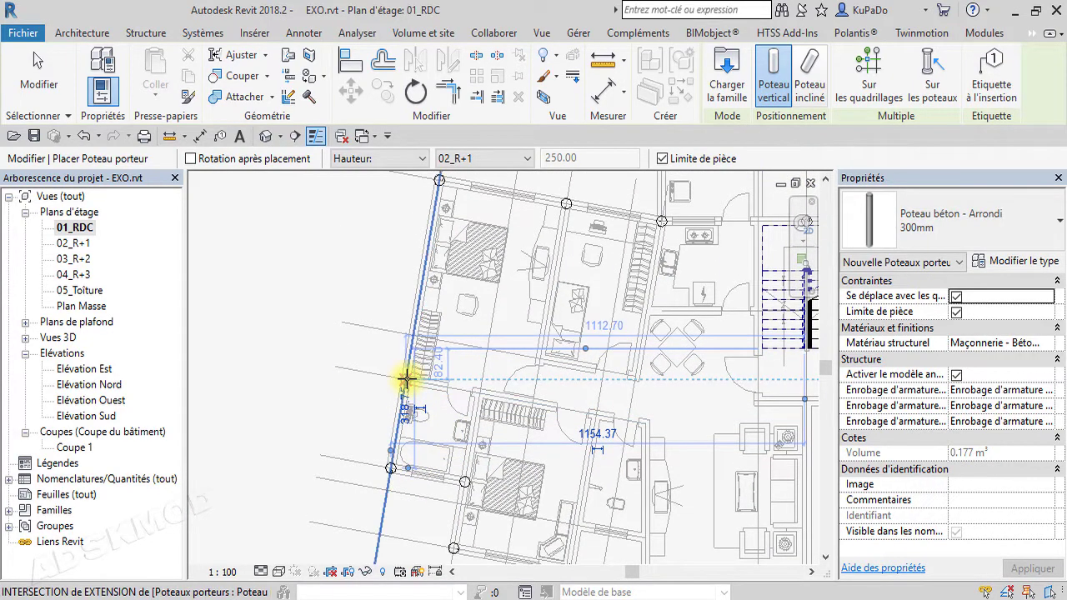
click(406, 380)
Place columns at both ends of the lower wall of the small bathroom beside the living room in each apartment.
middle_drag(565, 392, 421, 240)
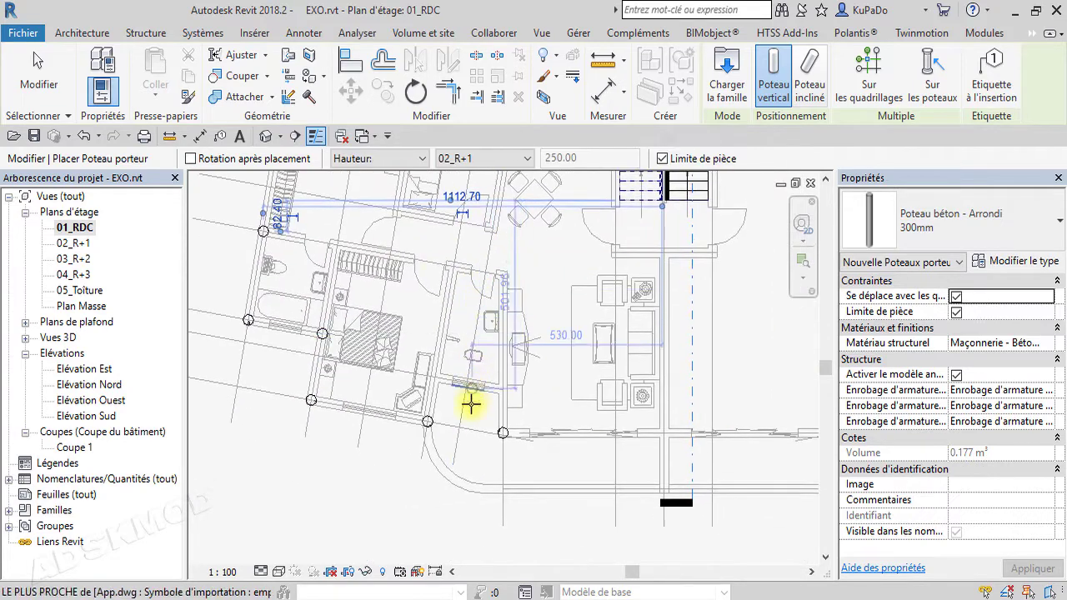
scroll(442, 385, up, 1)
click(433, 374)
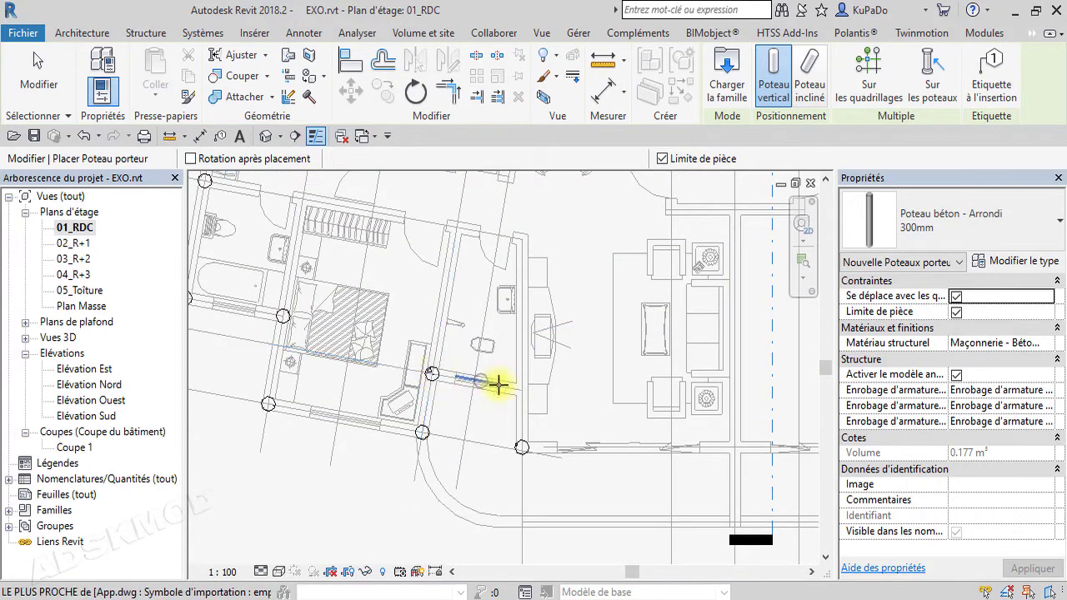
middle_drag(671, 469, 464, 452)
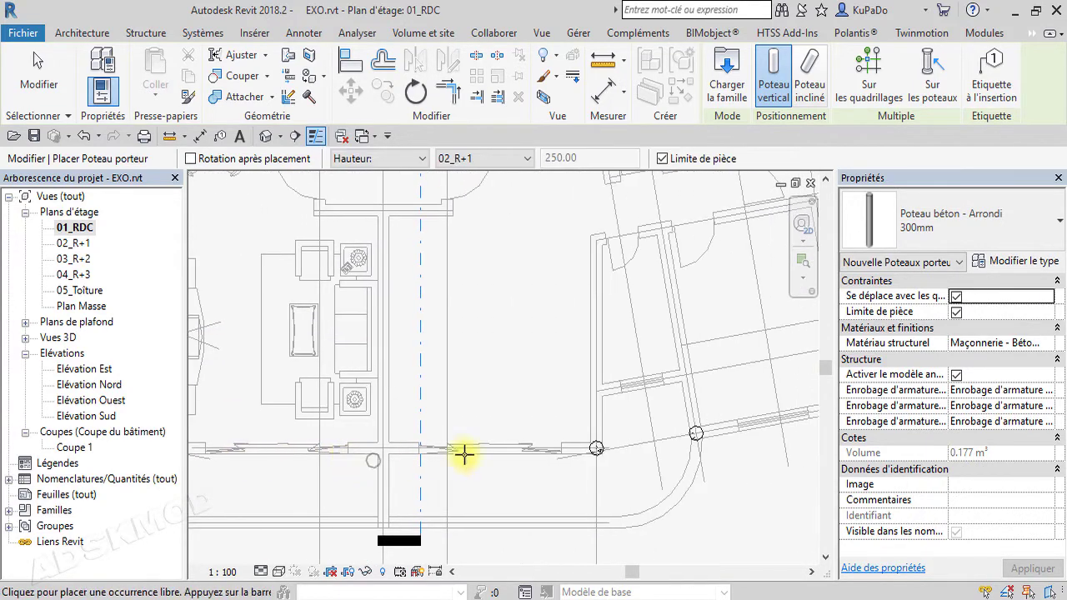
click(595, 392)
click(686, 375)
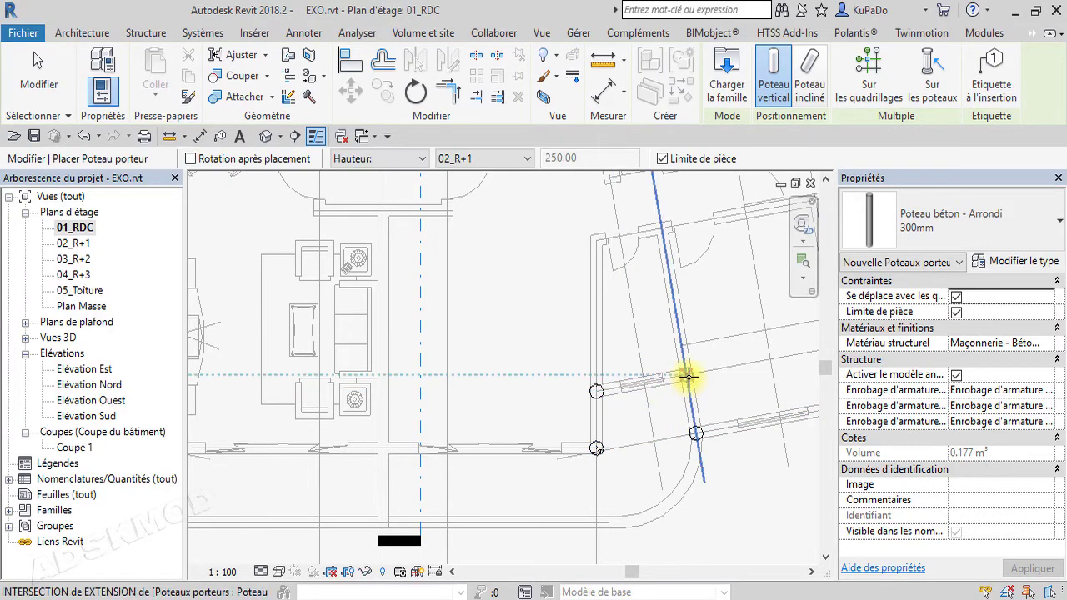
scroll(691, 435, down, 1)
click(691, 436)
Place two columns on the party wall axis, at the balcony's front edge and on the living-room façade line.
scroll(691, 436, down, 2)
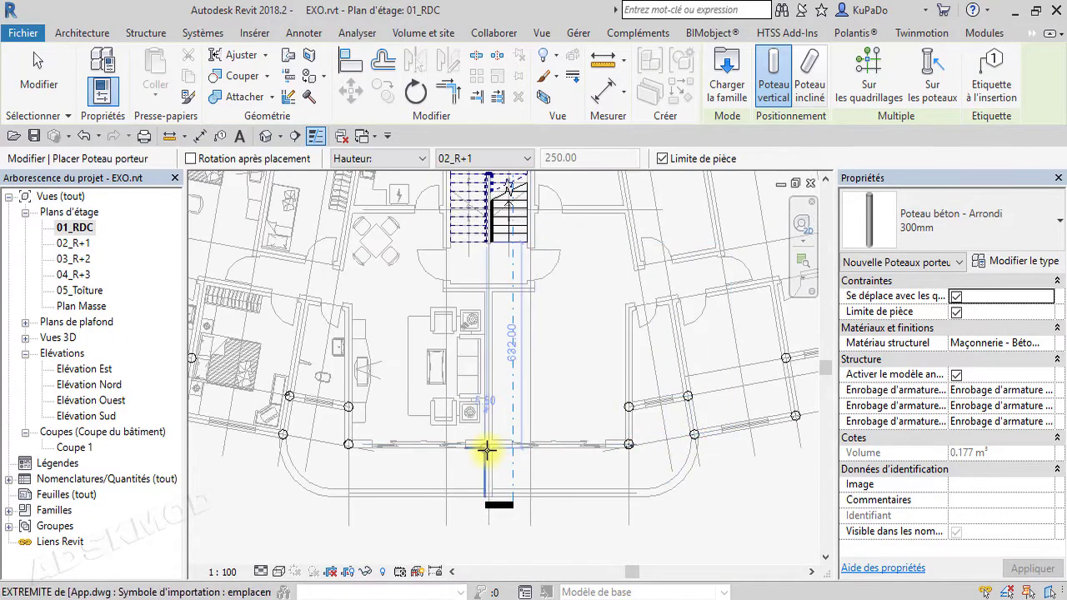
scroll(487, 450, up, 3)
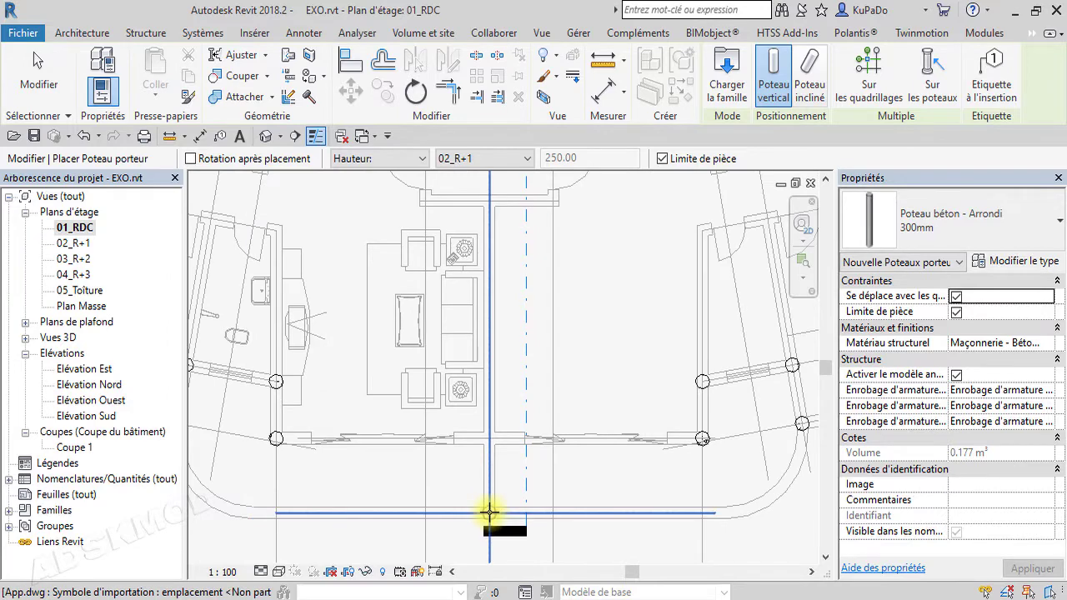
scroll(489, 512, down, 1)
click(489, 512)
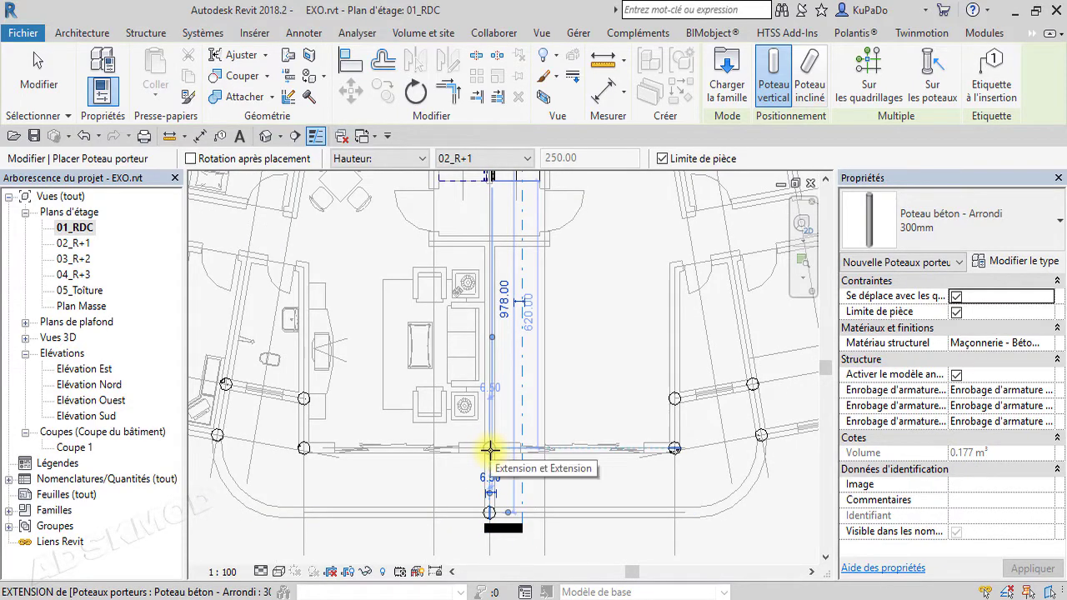
key(Escape)
Place three columns along the stair hall's lower wall, at the central party wall axis and both side-wall axes.
middle_drag(533, 317, 554, 556)
middle_drag(536, 464, 538, 324)
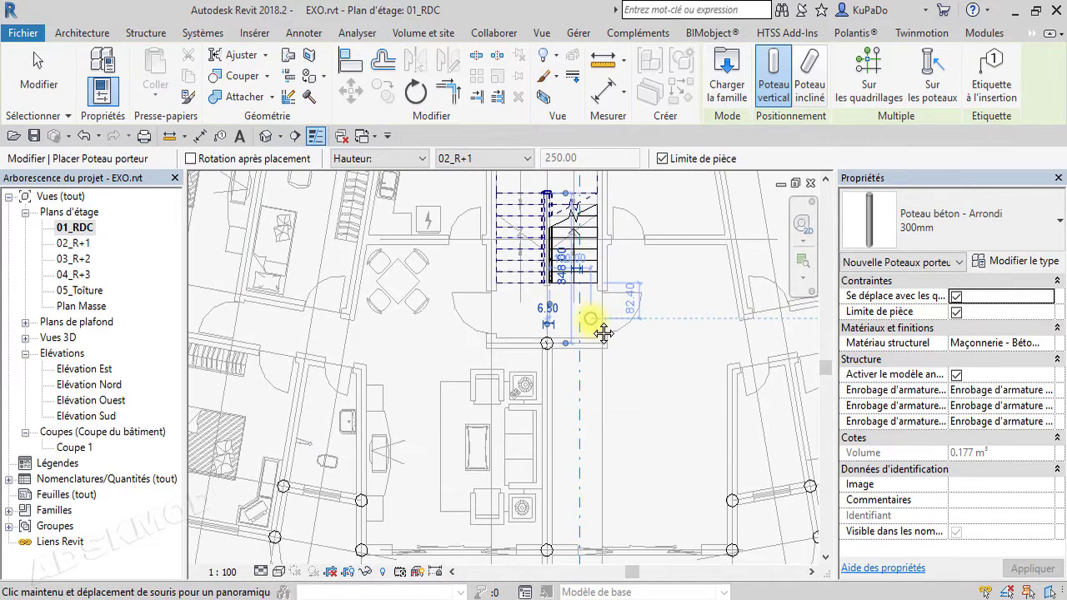
scroll(600, 347, up, 1)
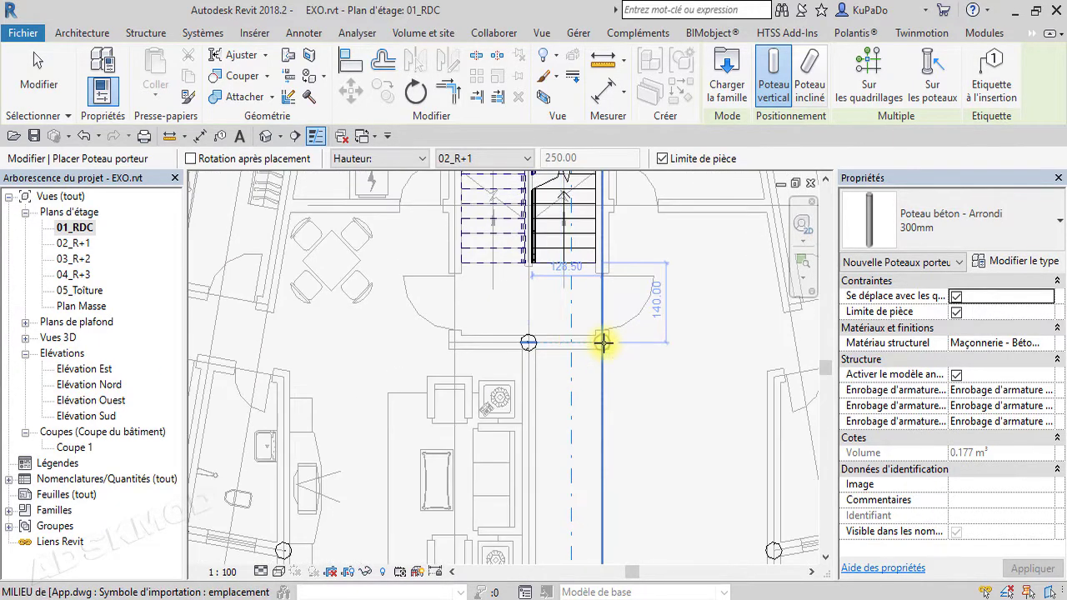
click(602, 342)
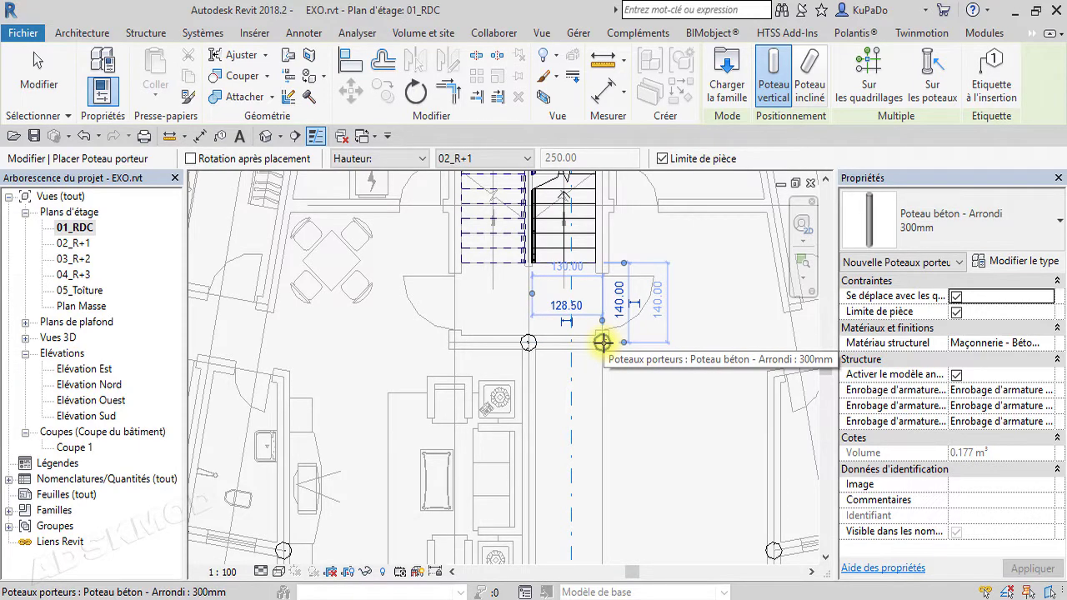
click(455, 342)
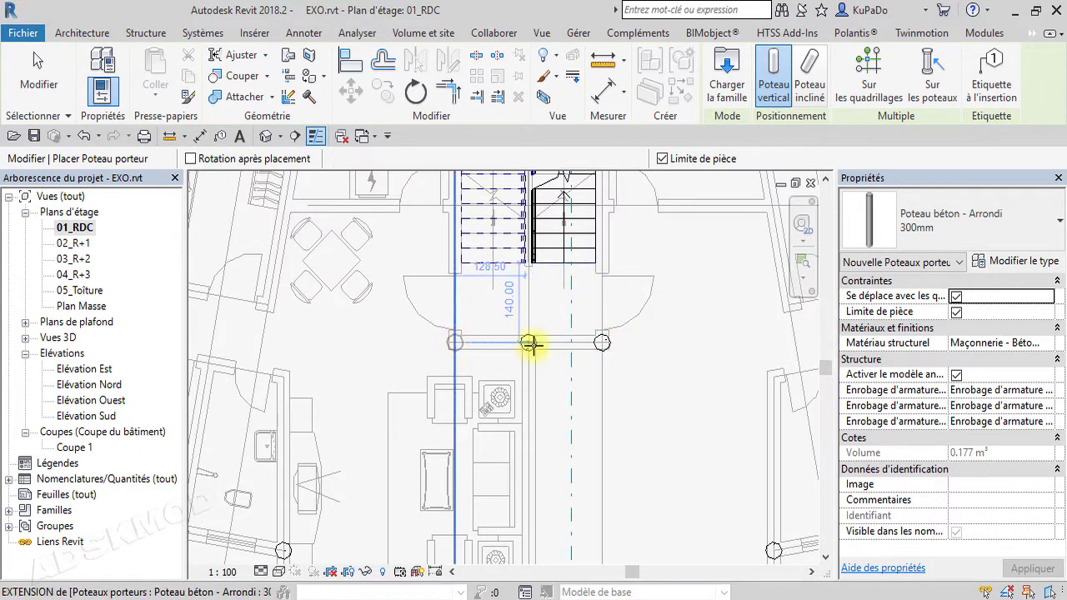
Place two columns on the stair hall's upper wall, one at each side-wall axis.
middle_drag(648, 354, 651, 464)
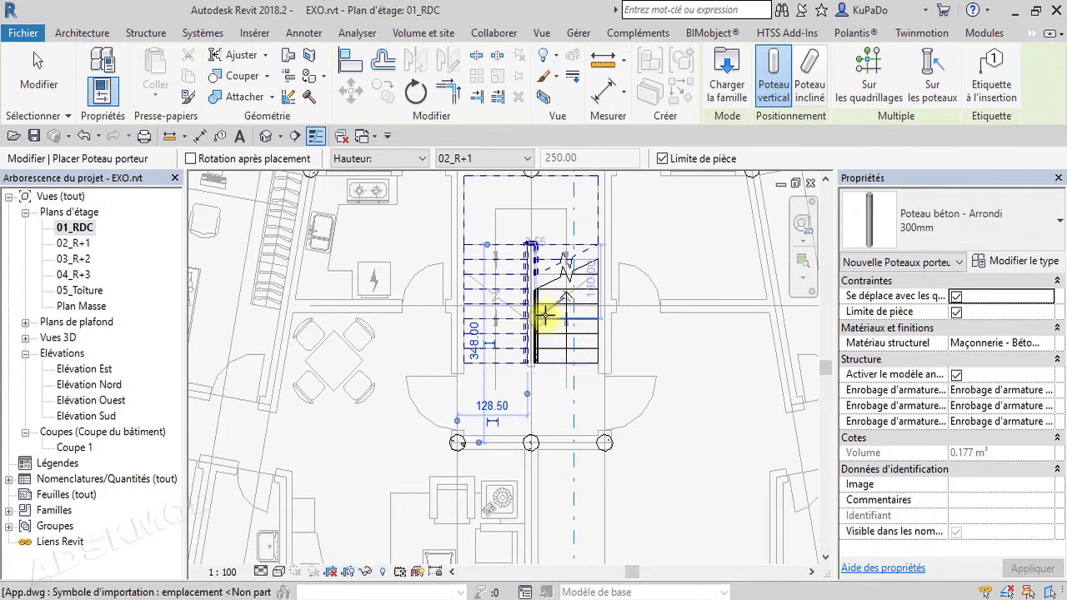
middle_drag(556, 321, 564, 400)
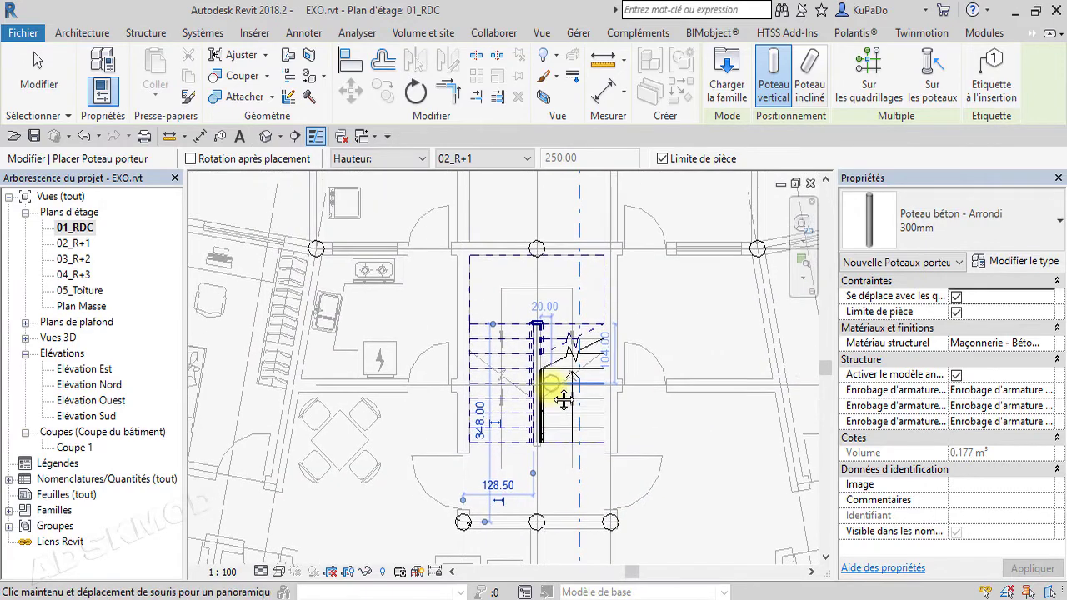
click(464, 248)
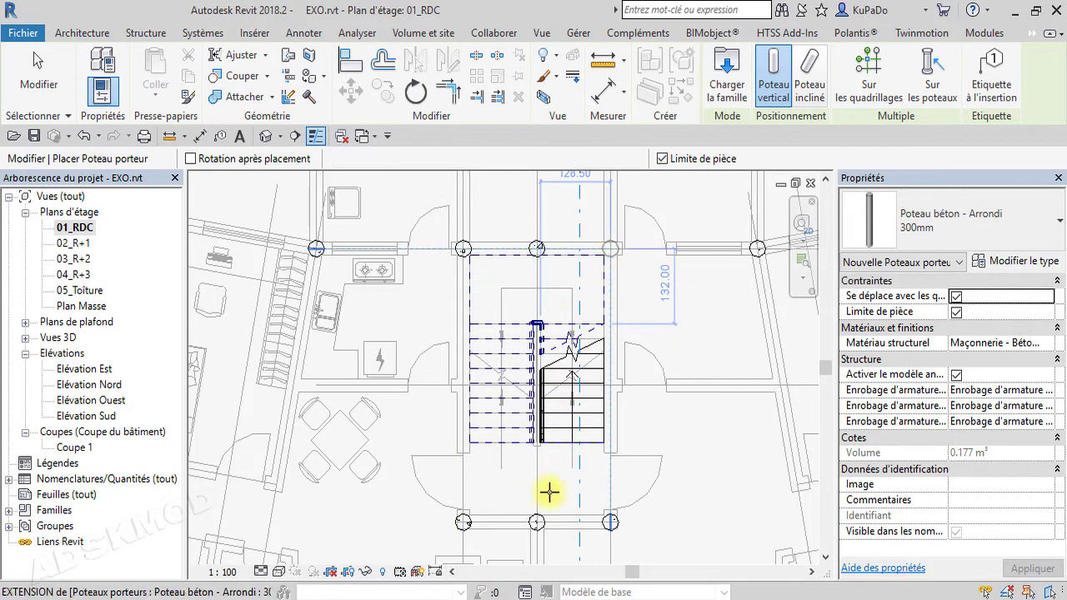
Examine the column layout and axis intersections around the furnished apartment's lower bedroom and the balcony.
middle_drag(547, 488, 667, 202)
middle_drag(631, 425, 541, 408)
scroll(541, 409, down, 2)
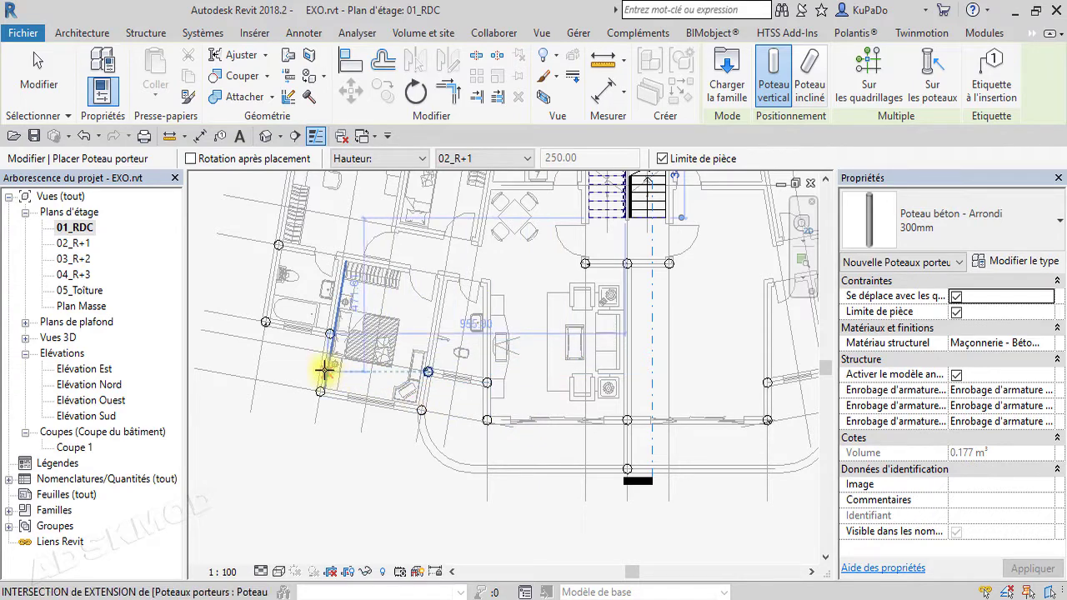
scroll(329, 428, up, 1)
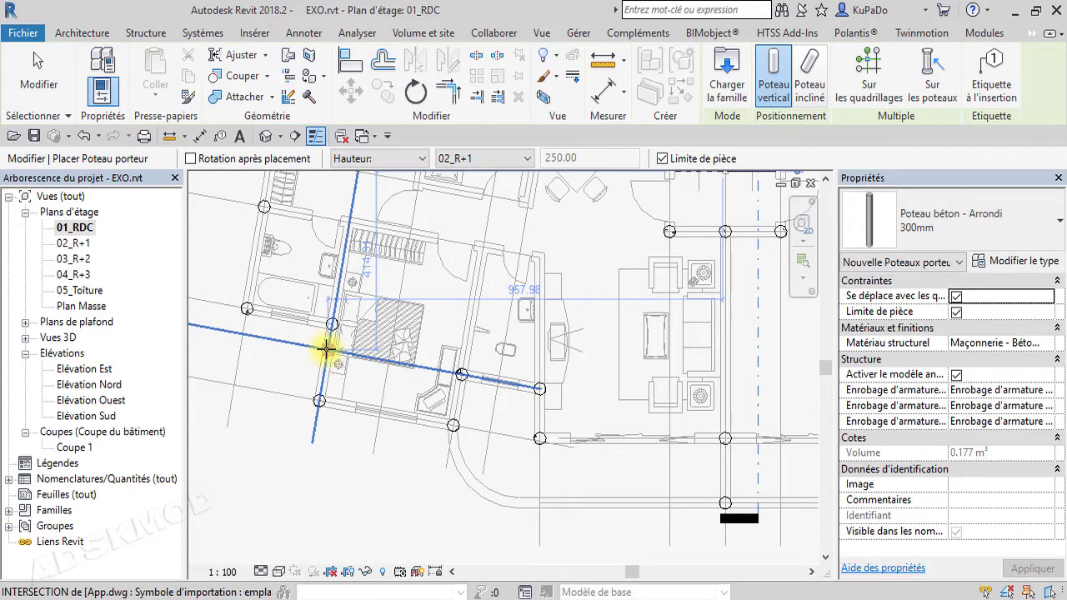
scroll(326, 350, down, 3)
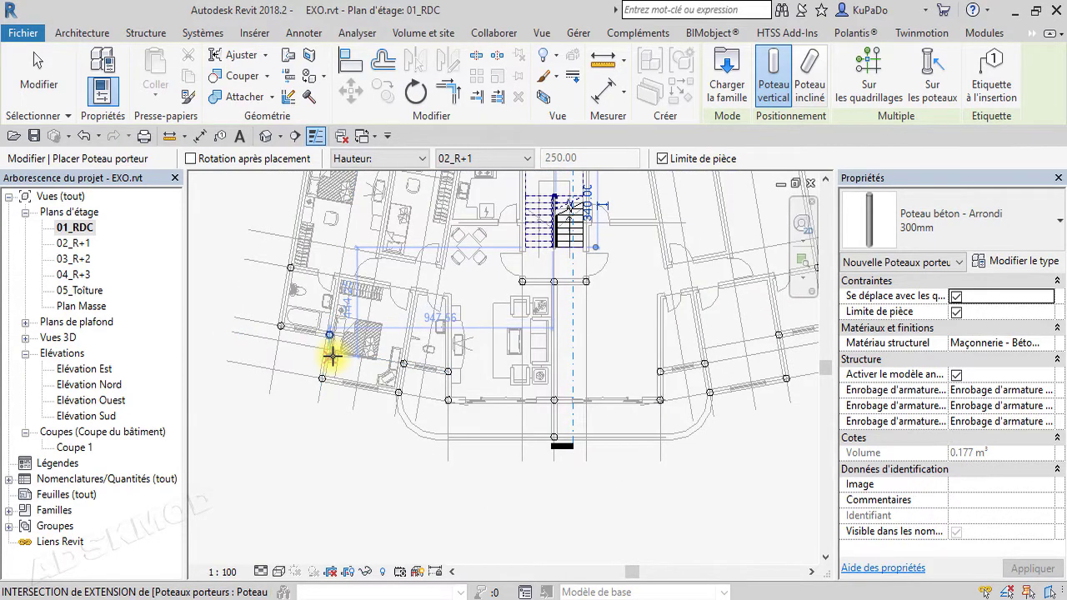
scroll(334, 356, up, 1)
End column placement and delete the two central-axis columns on the stair hall's lower and upper walls.
right_click(520, 404)
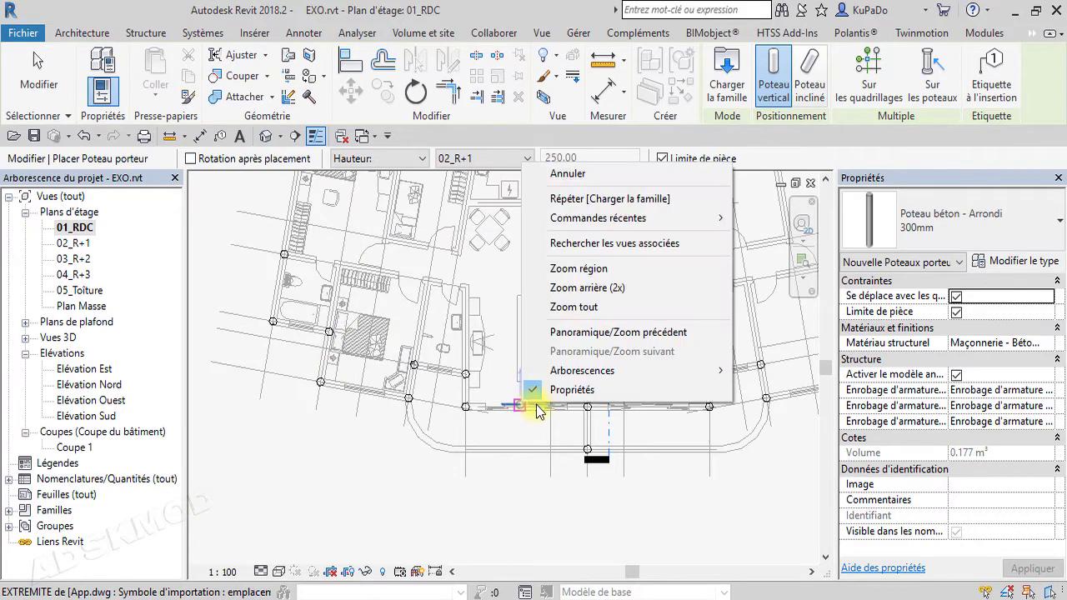
click(37, 68)
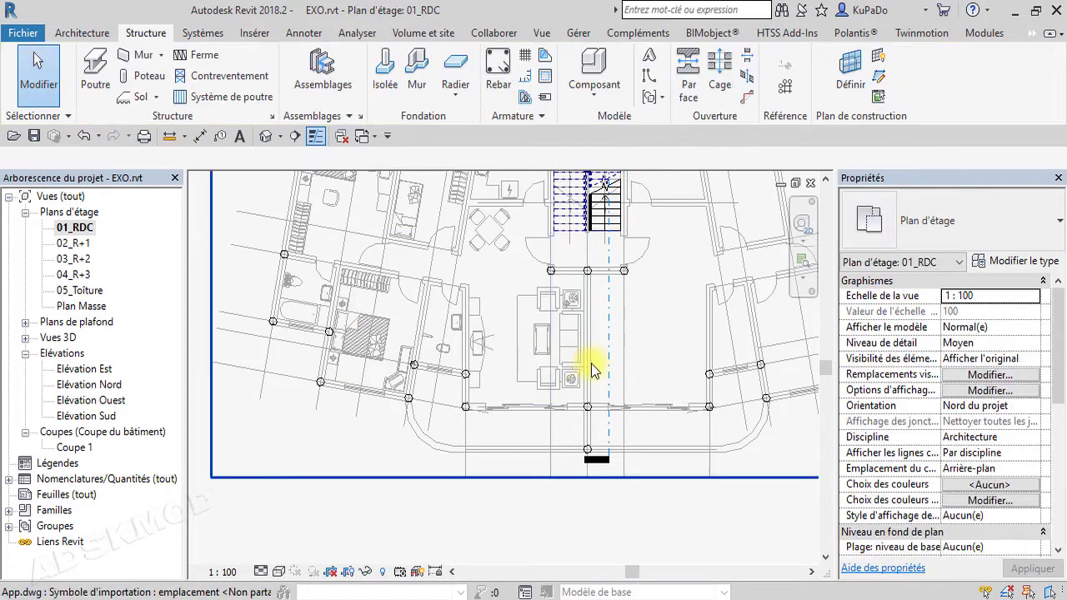
click(586, 271)
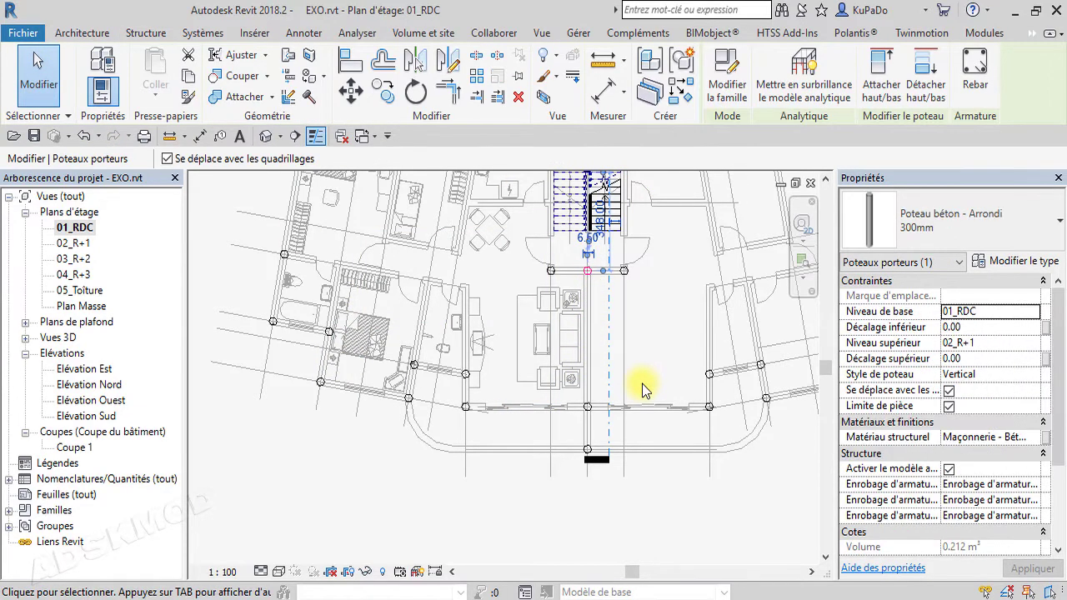
key(Delete)
middle_drag(642, 371, 643, 517)
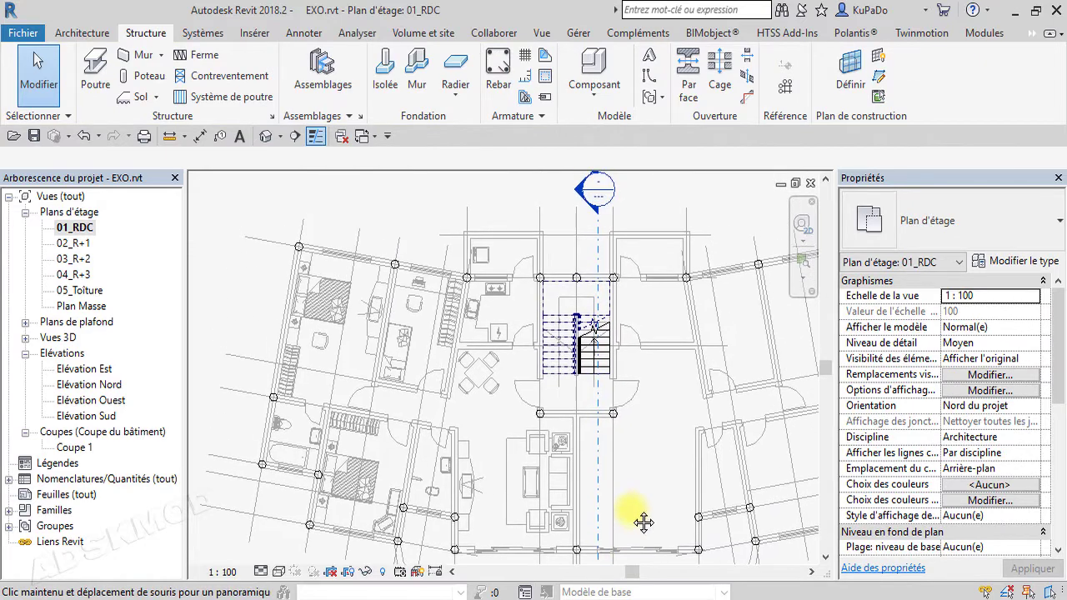
click(577, 261)
key(Delete)
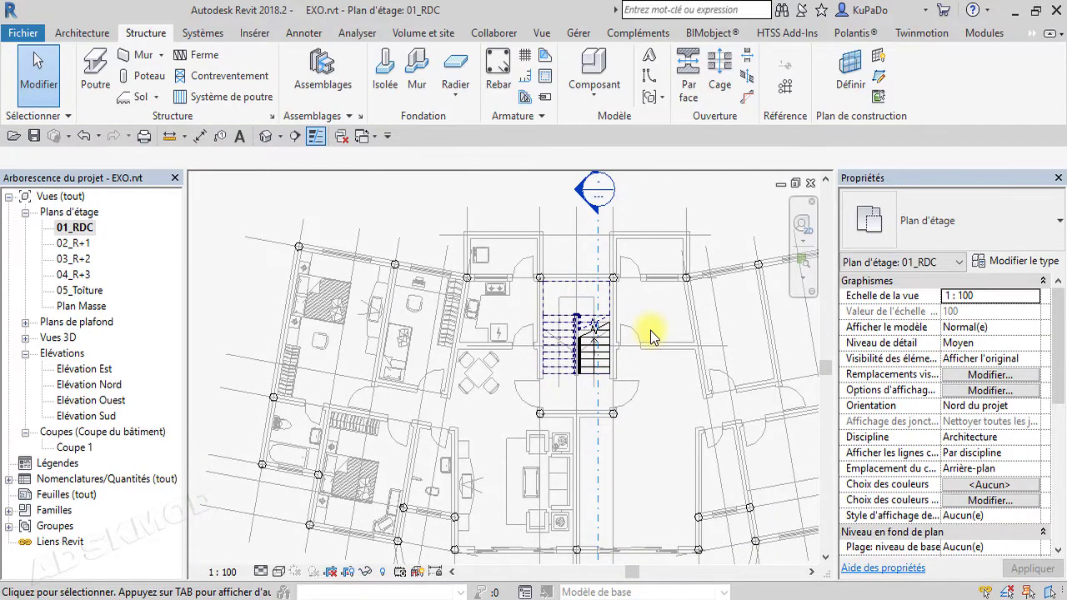
Measure the distance along the living-room façade from the party wall column to the unfurnished apartment's living-room corner column.
middle_drag(624, 270, 642, 164)
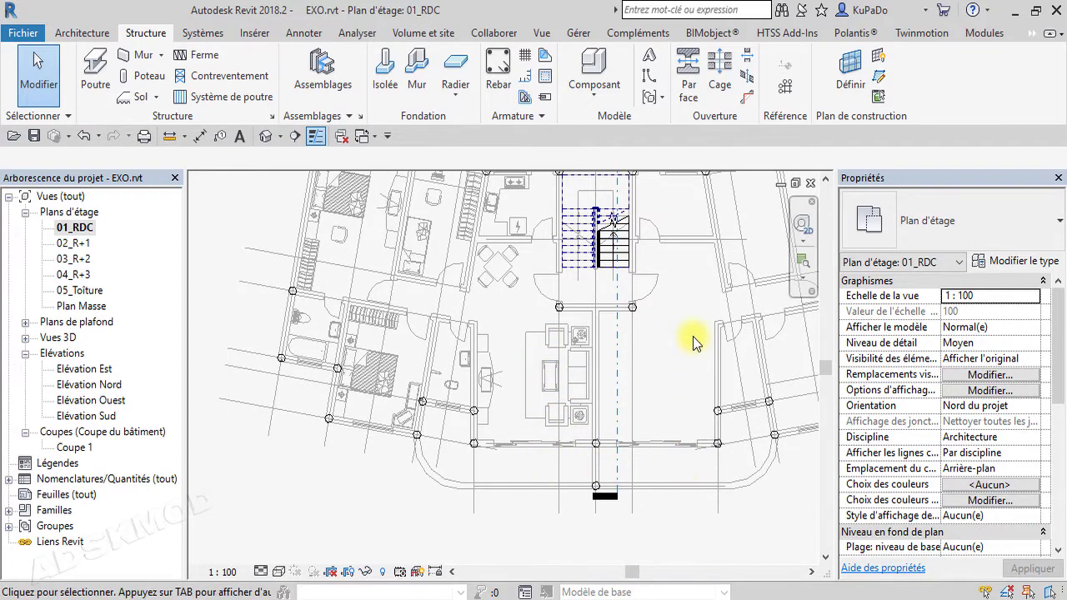
click(170, 137)
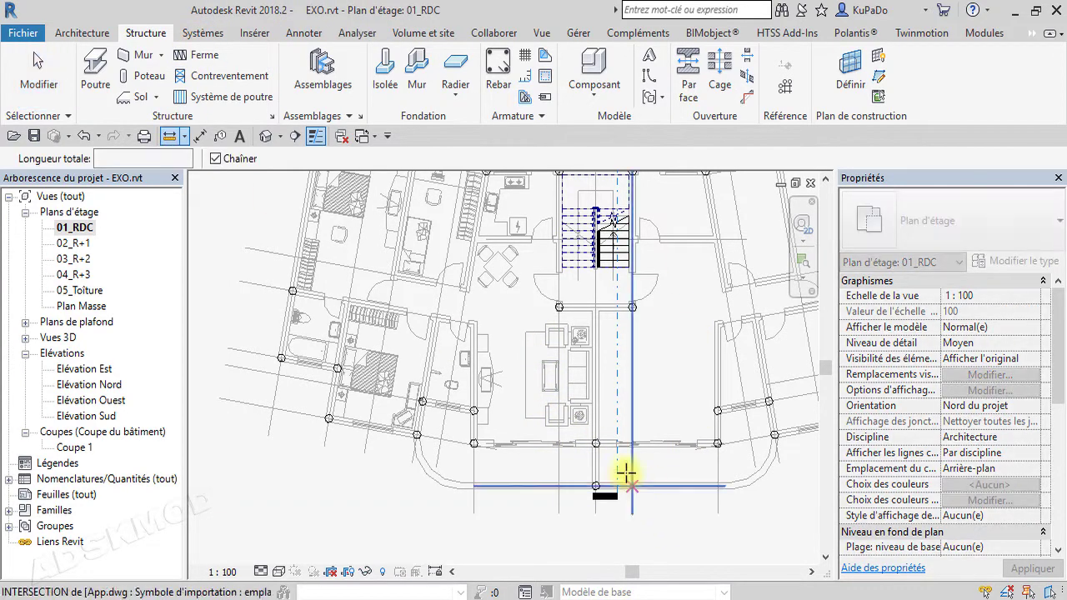
click(599, 442)
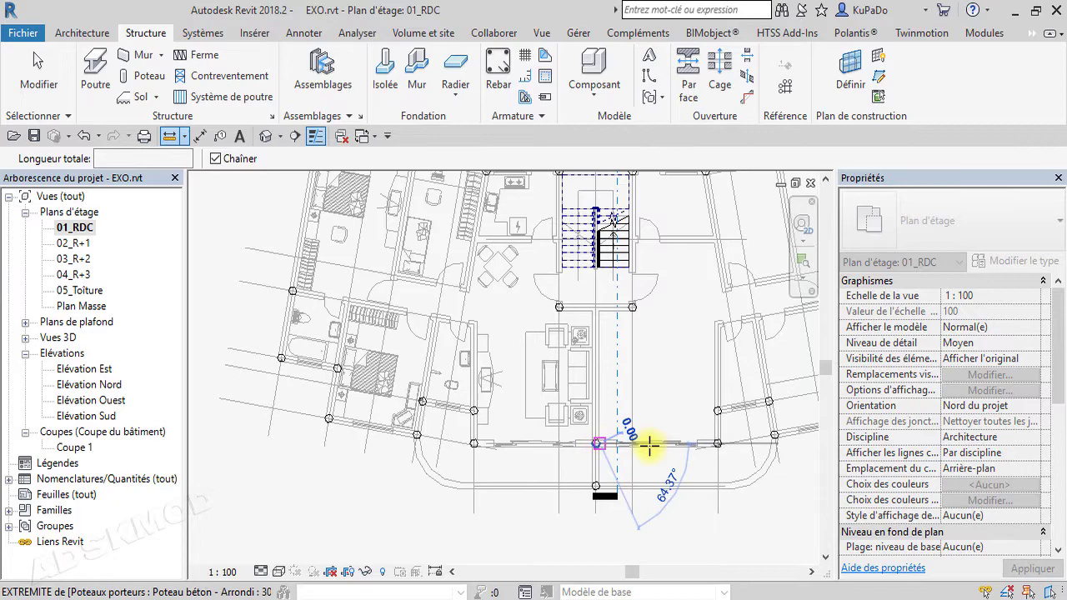
click(717, 443)
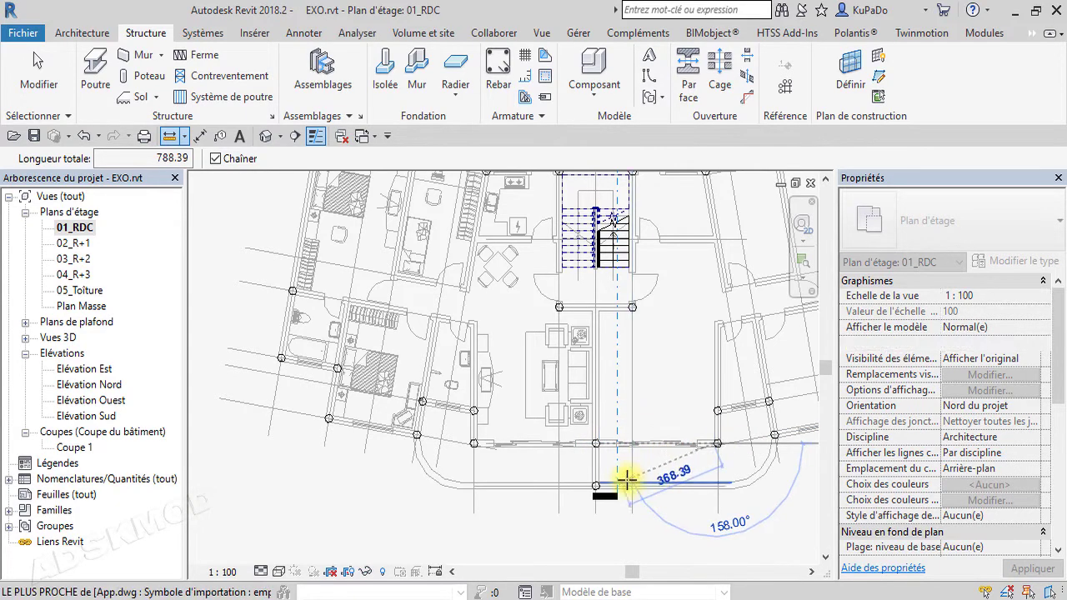
key(Escape)
key(Escape)
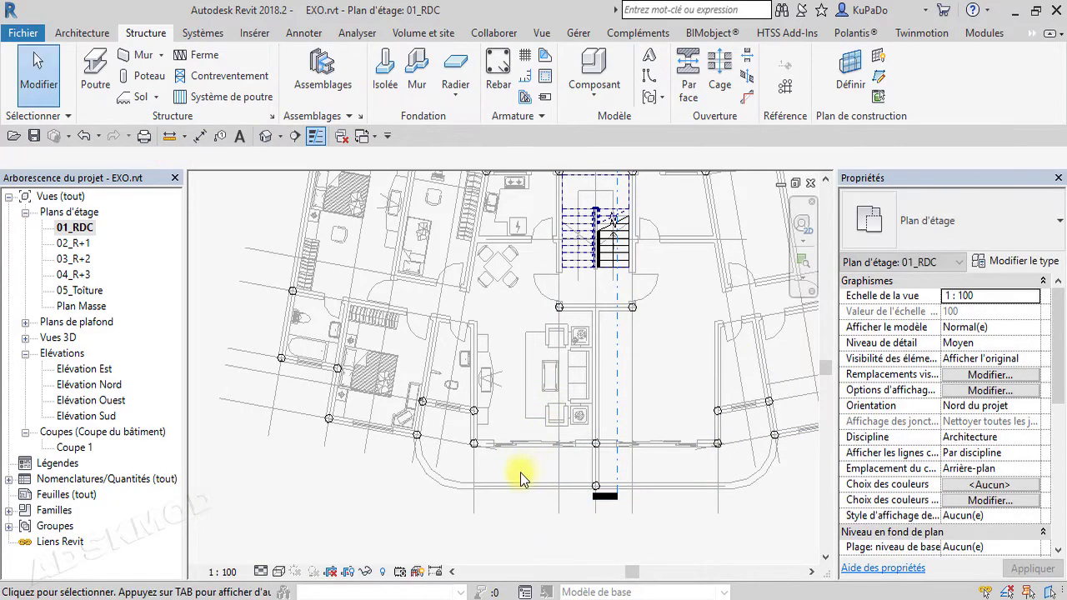
Delete the furnished apartment's columns at the lower bedroom's inner façade corner and the outer end of the small bathroom's lower wall.
click(417, 435)
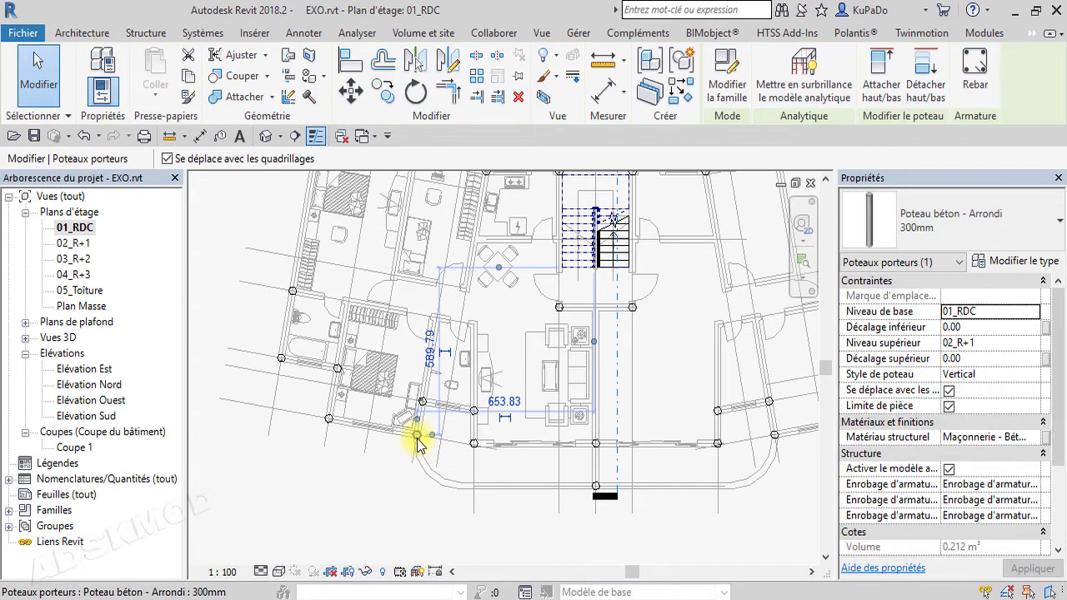
click(513, 432)
click(421, 401)
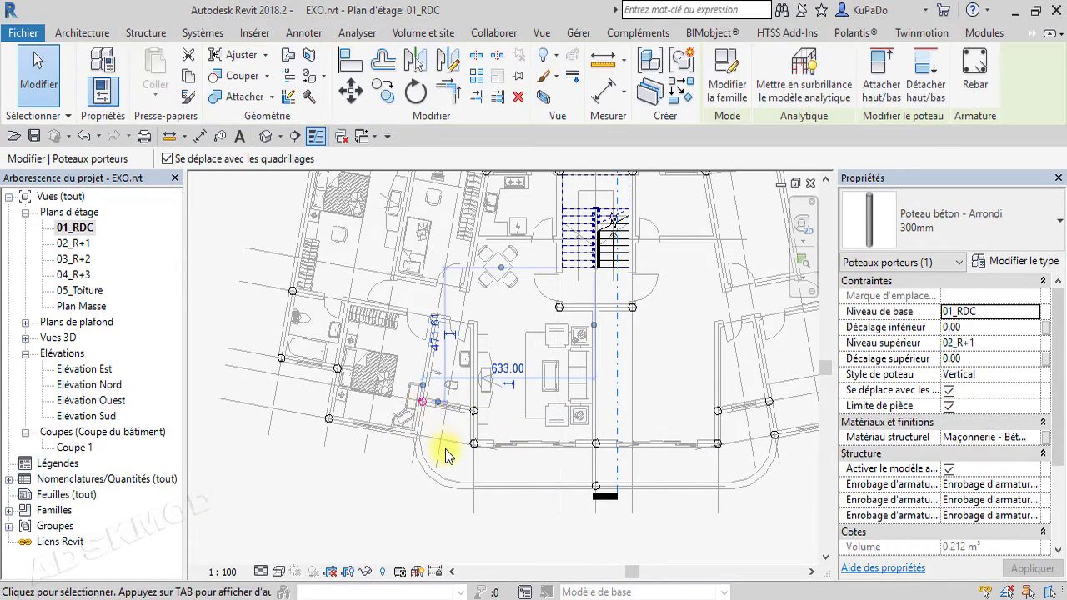
click(443, 447)
middle_drag(444, 405, 454, 446)
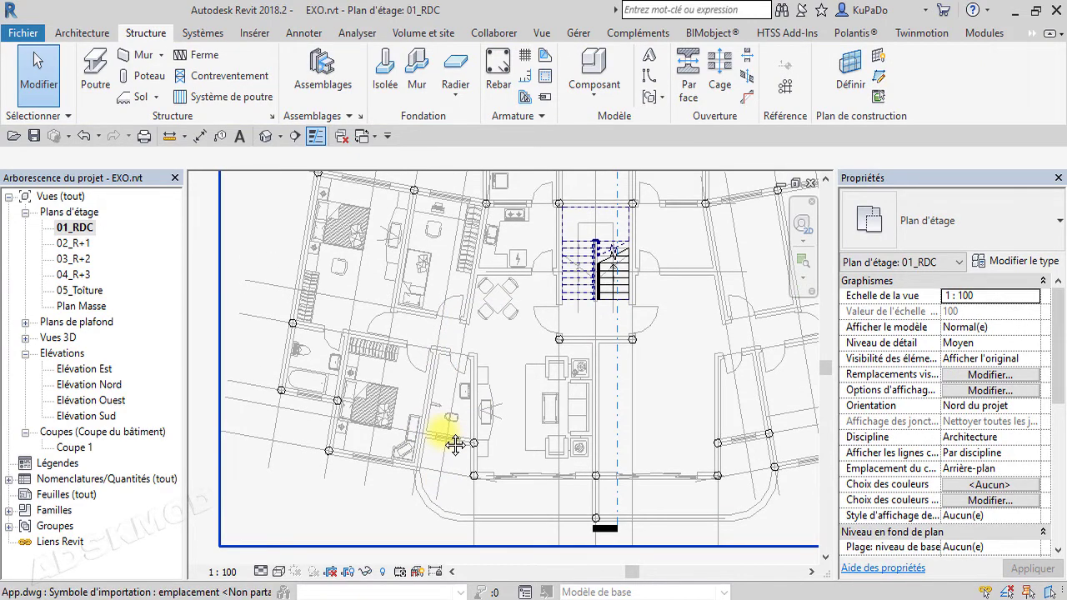
middle_drag(445, 410, 349, 370)
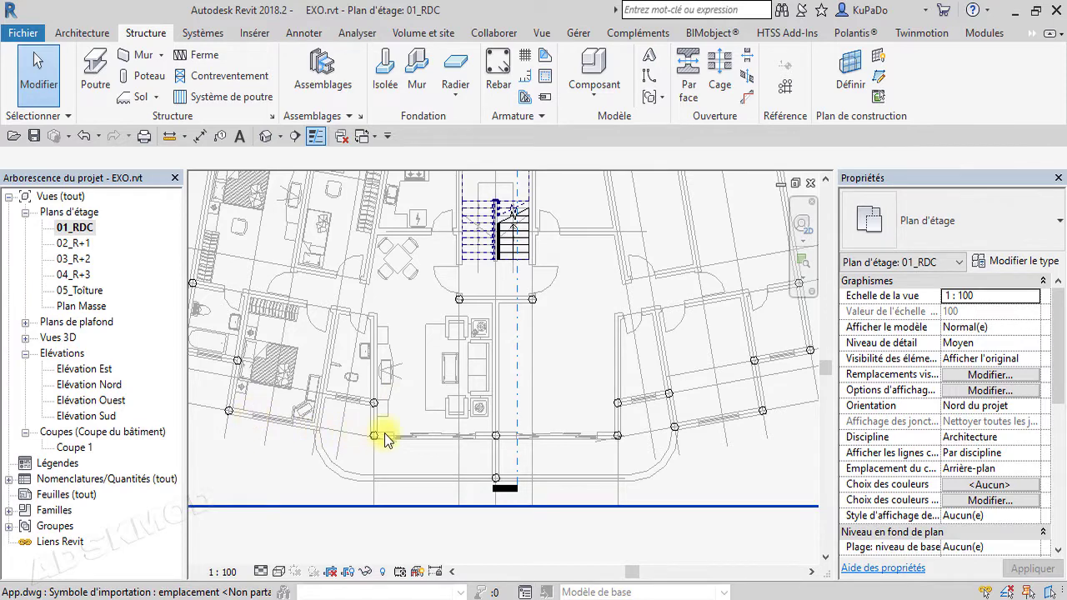
Delete the unfurnished apartment's columns at the lower bedroom's inner façade corner and both ends of the small bathroom's lower wall.
click(673, 429)
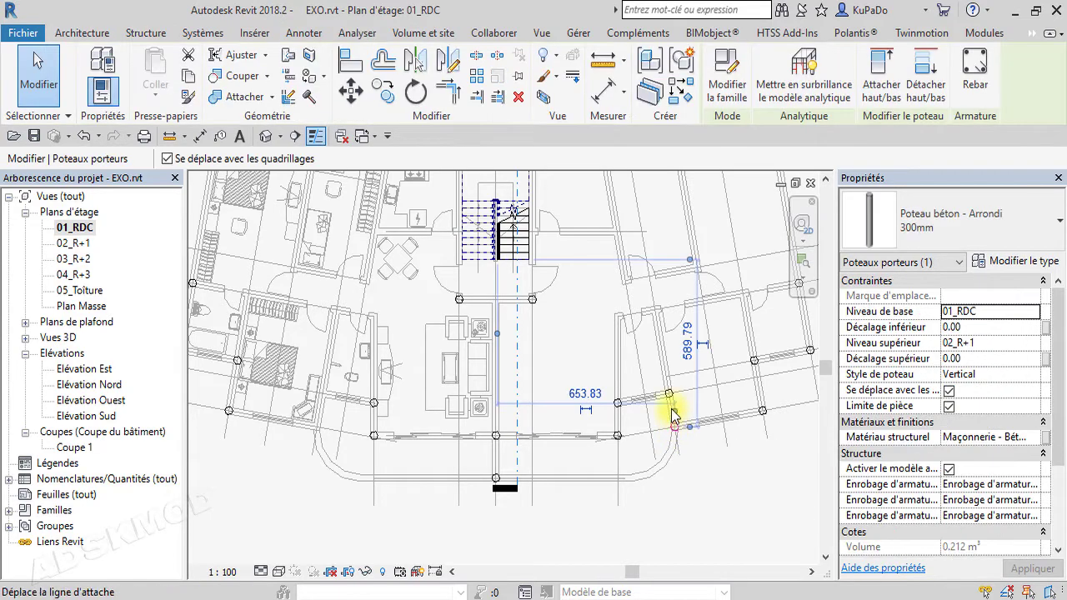
key(Delete)
click(670, 392)
key(Delete)
click(616, 403)
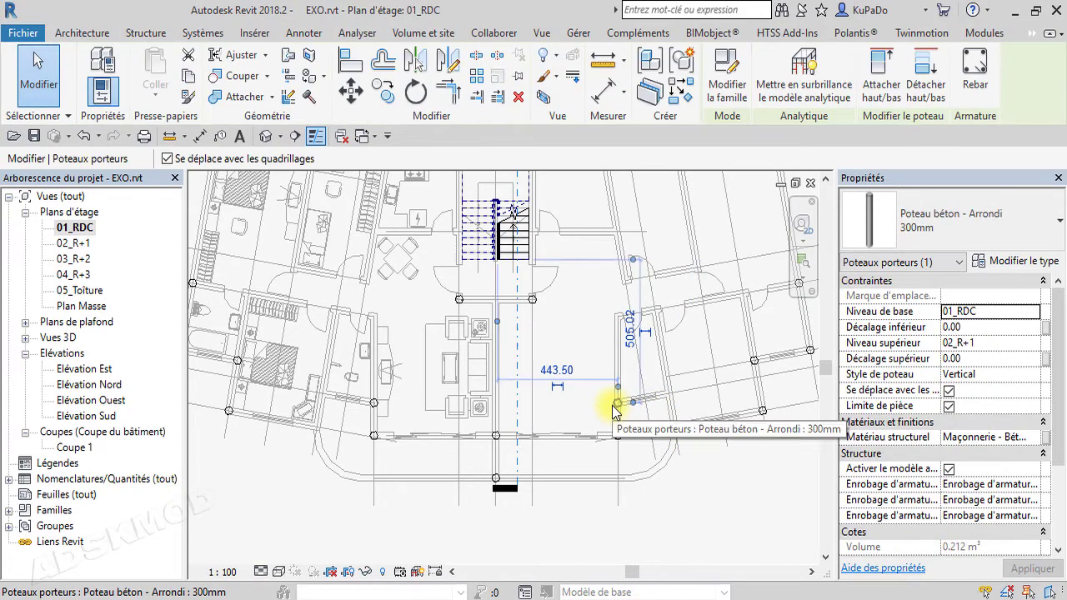
key(Delete)
scroll(756, 467, down, 2)
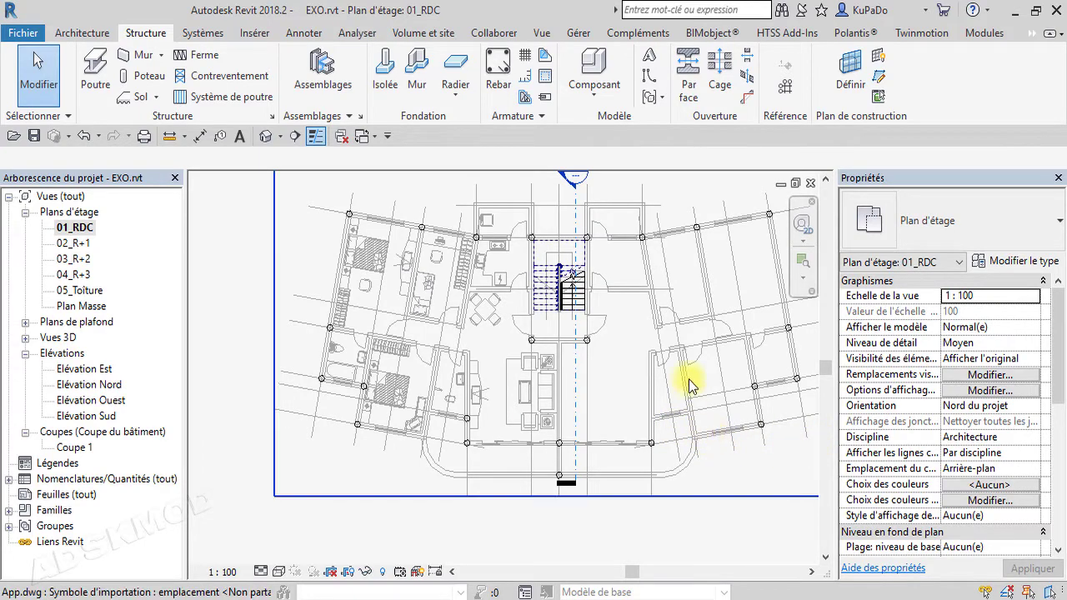
Create a similar 300mm column at the outer end of the furnished apartment's small bathroom lower wall.
click(760, 425)
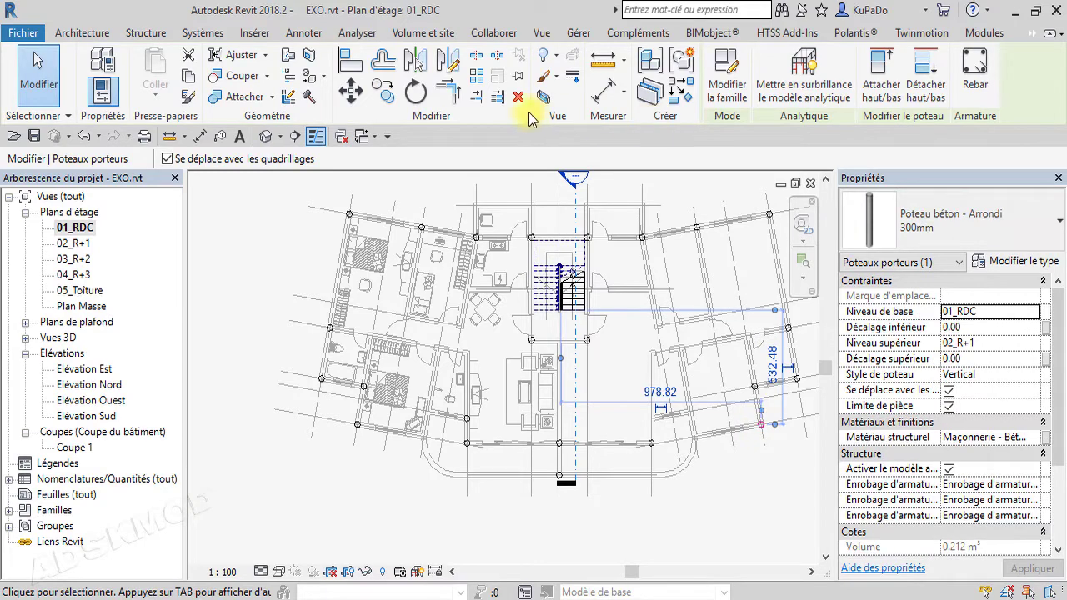
click(682, 94)
scroll(417, 440, up, 3)
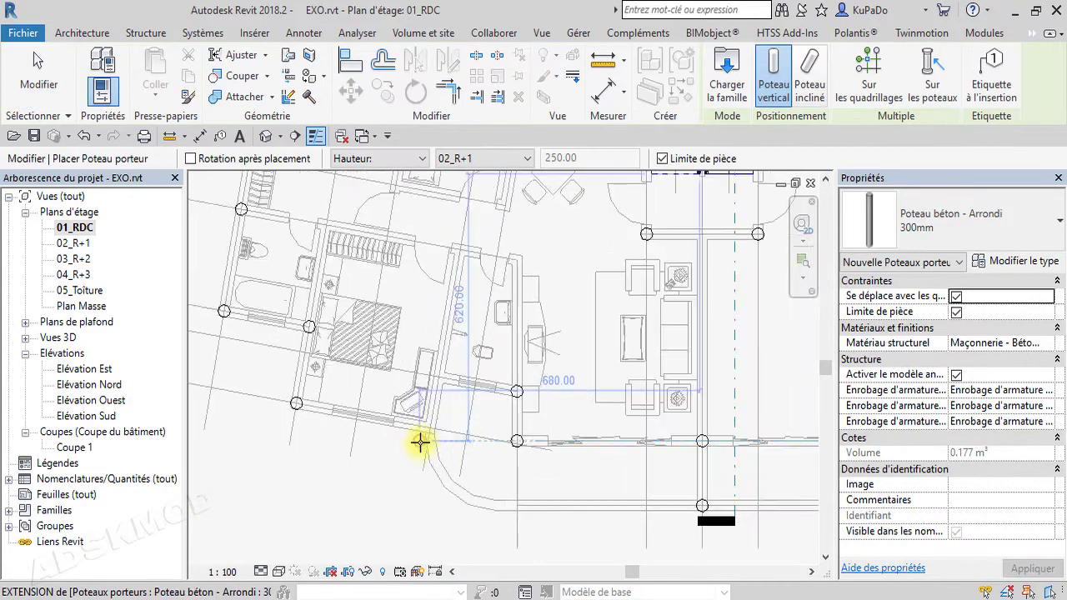
scroll(430, 429, down, 1)
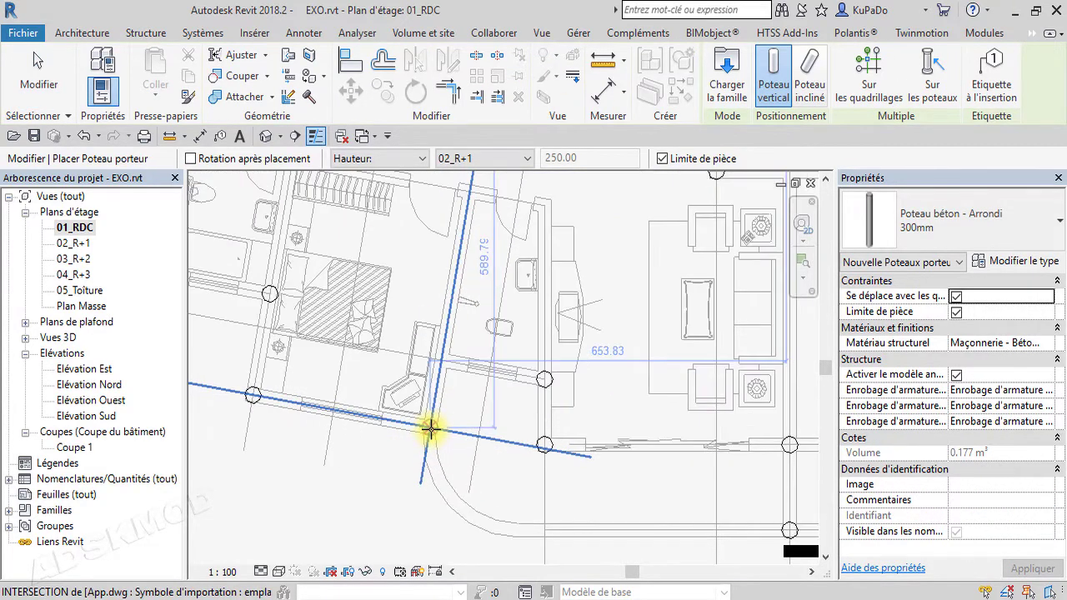
scroll(430, 430, down, 1)
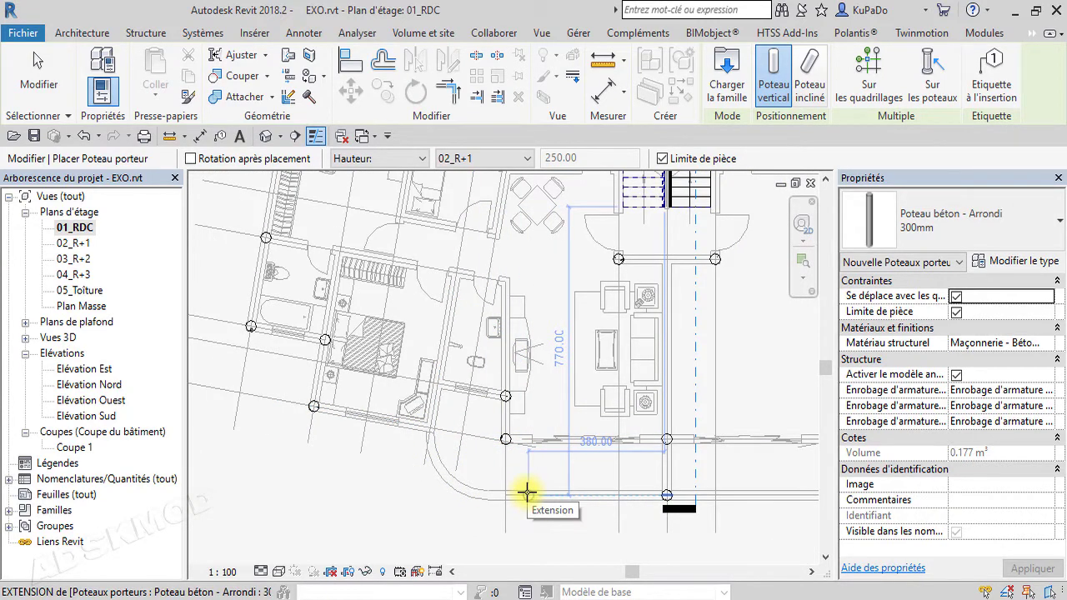
click(439, 385)
Measure from the column at the small bathroom's lower wall across the bedroom to its outer wall.
click(602, 59)
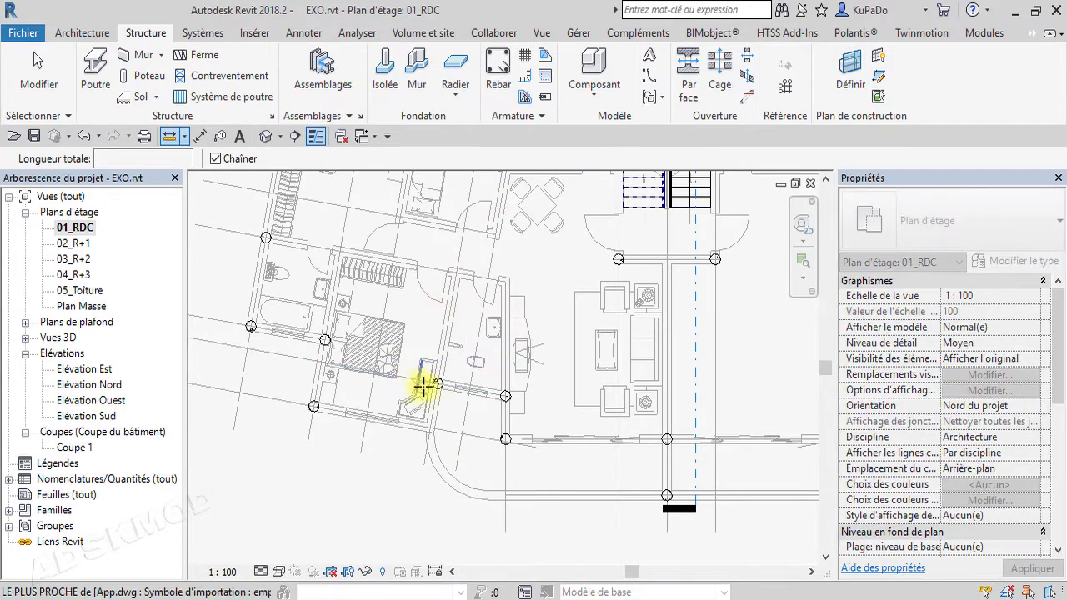
click(435, 383)
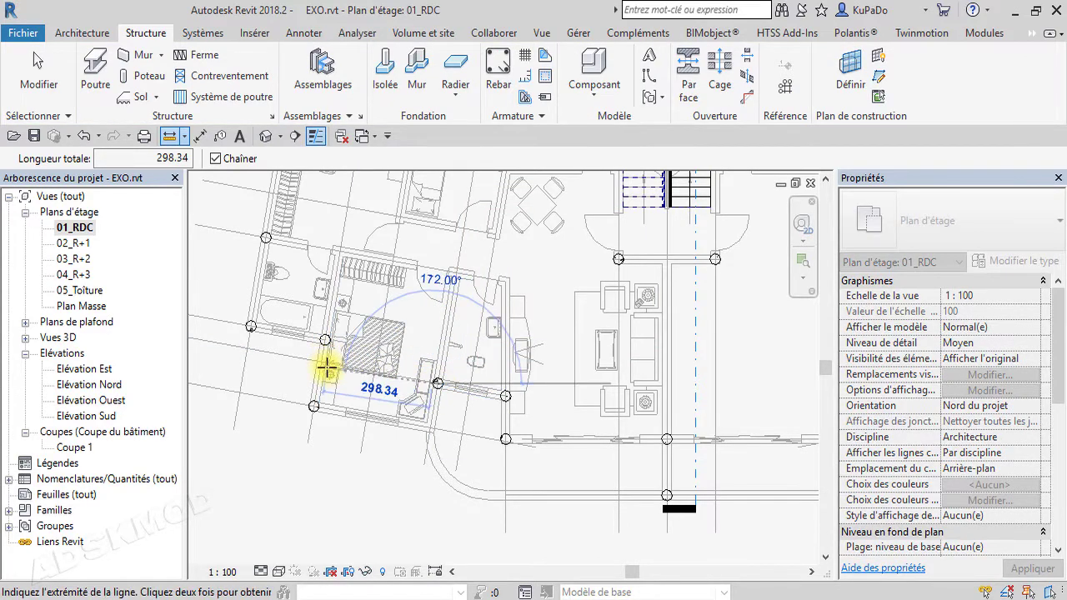
click(326, 364)
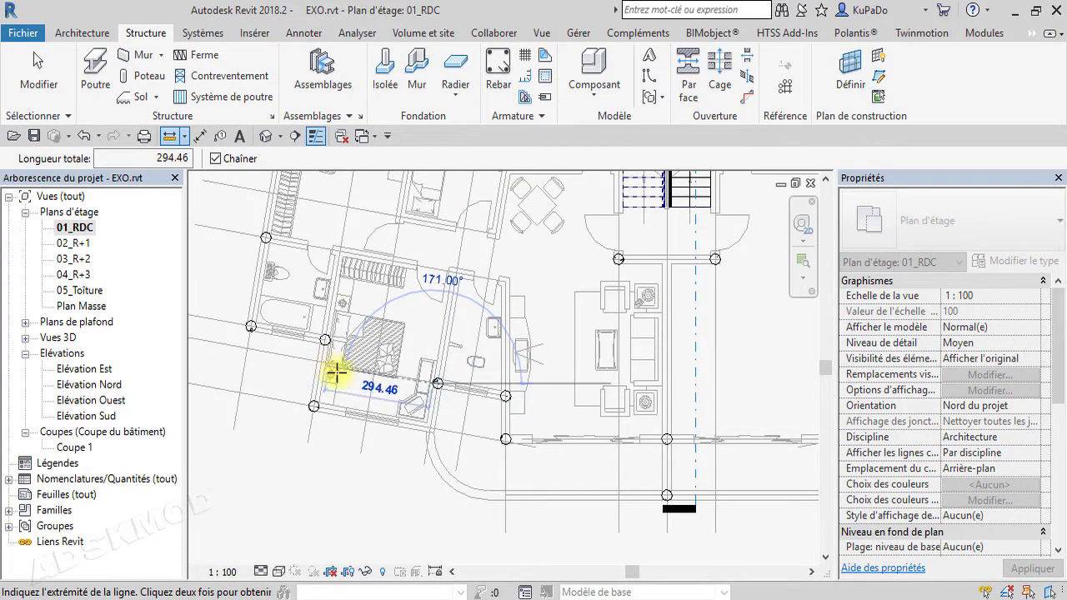
key(Escape)
key(Escape)
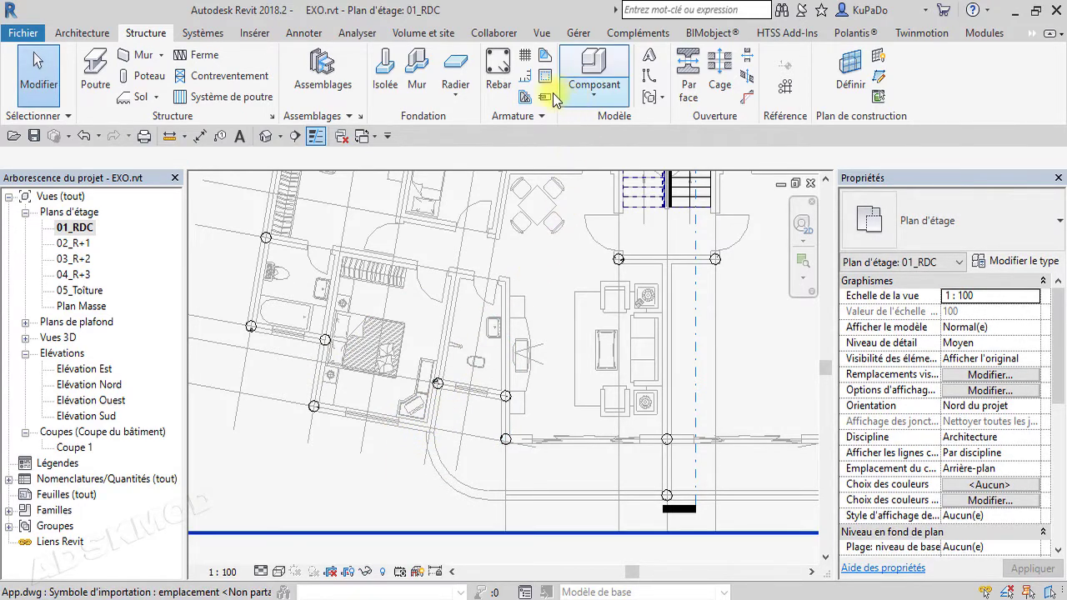
Create a similar 300mm column at the furnished apartment's small bathroom upper outer corner, on the bedroom wall axis.
click(508, 438)
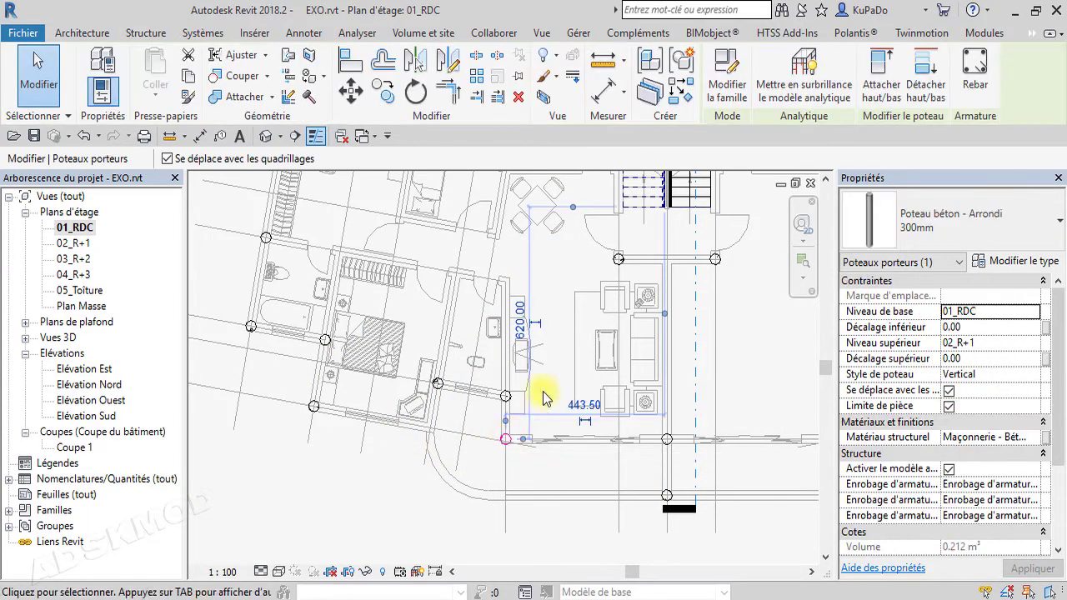
click(679, 93)
middle_drag(500, 281, 545, 422)
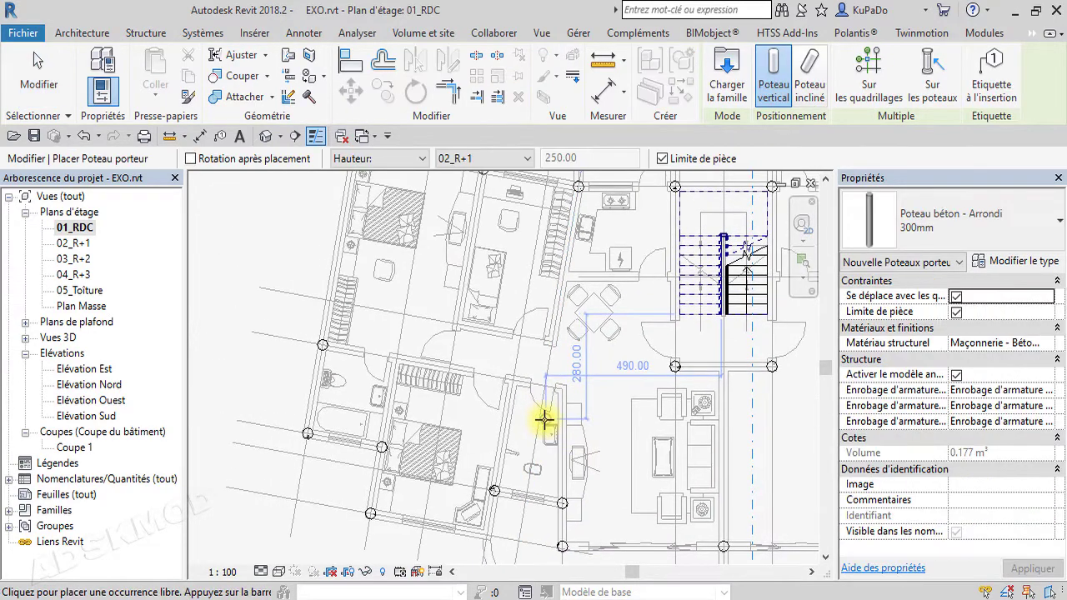
click(513, 380)
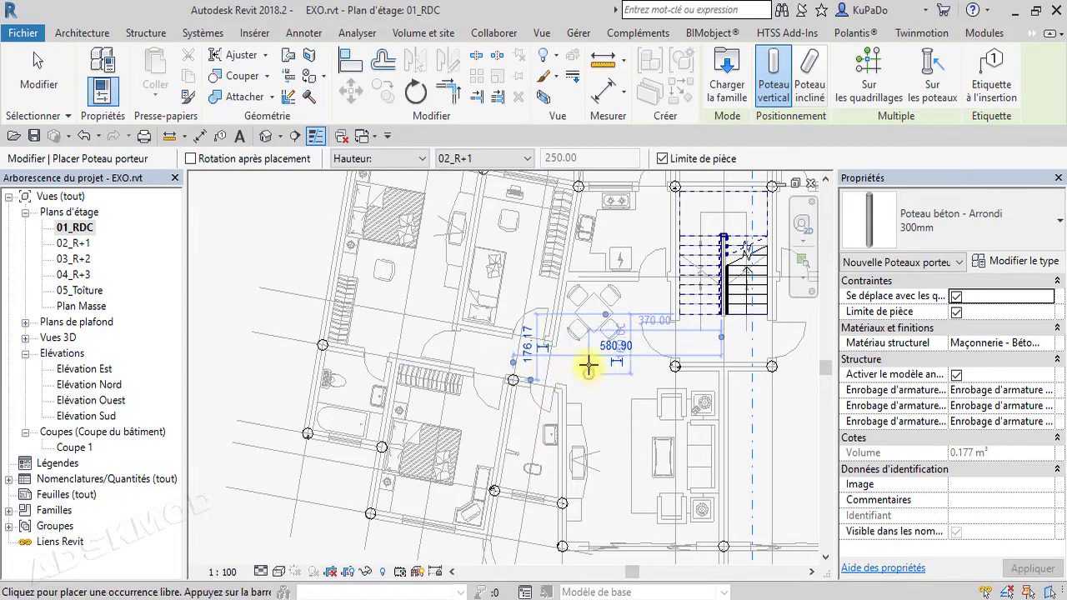
scroll(577, 352, down, 1)
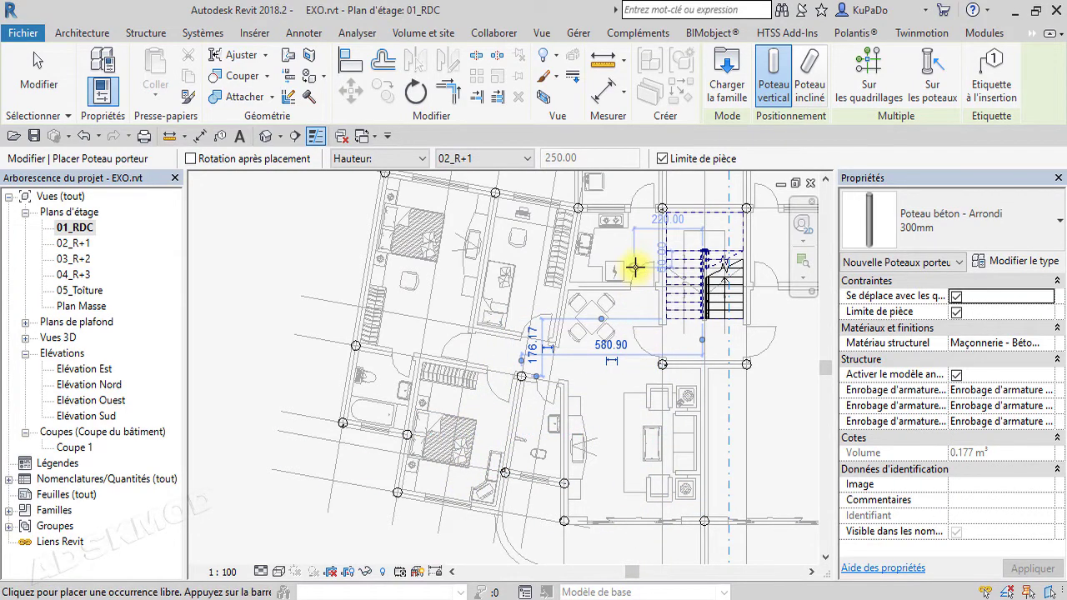
Create similar 300mm columns at the unfurnished apartment's small bathroom, at its lower wall's outer end and its upper outer corner.
middle_drag(630, 445, 438, 428)
scroll(577, 434, down, 1)
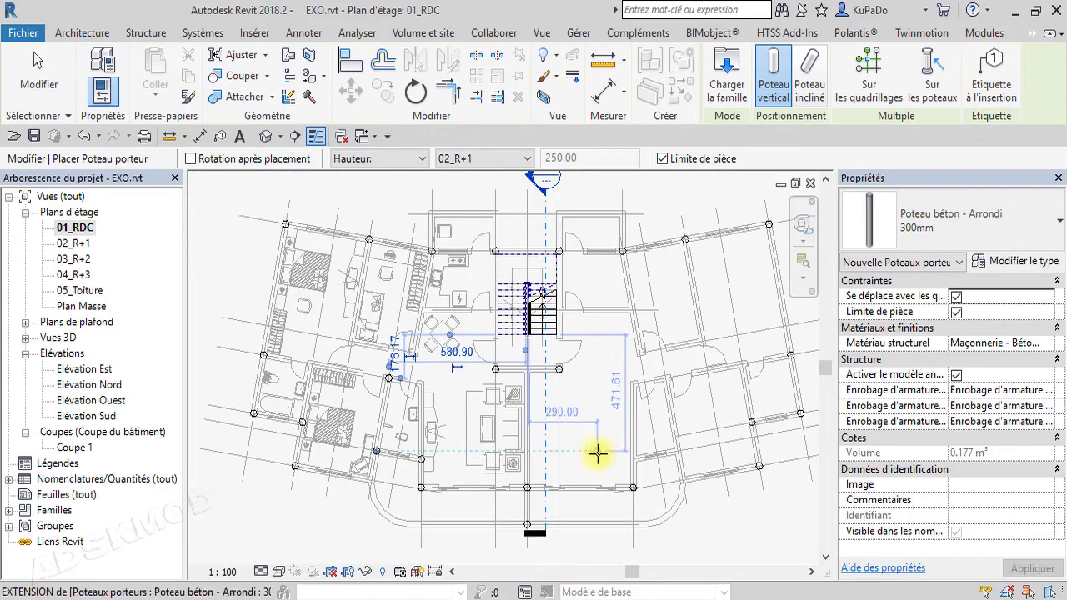
scroll(679, 450, up, 3)
click(679, 450)
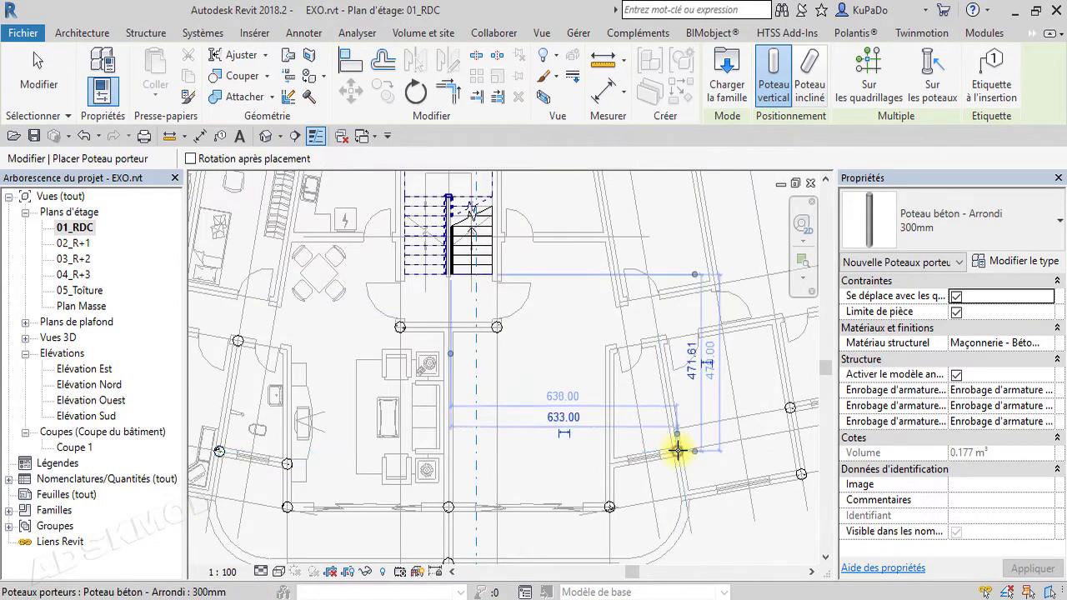
scroll(677, 450, down, 2)
drag(678, 440, 665, 367)
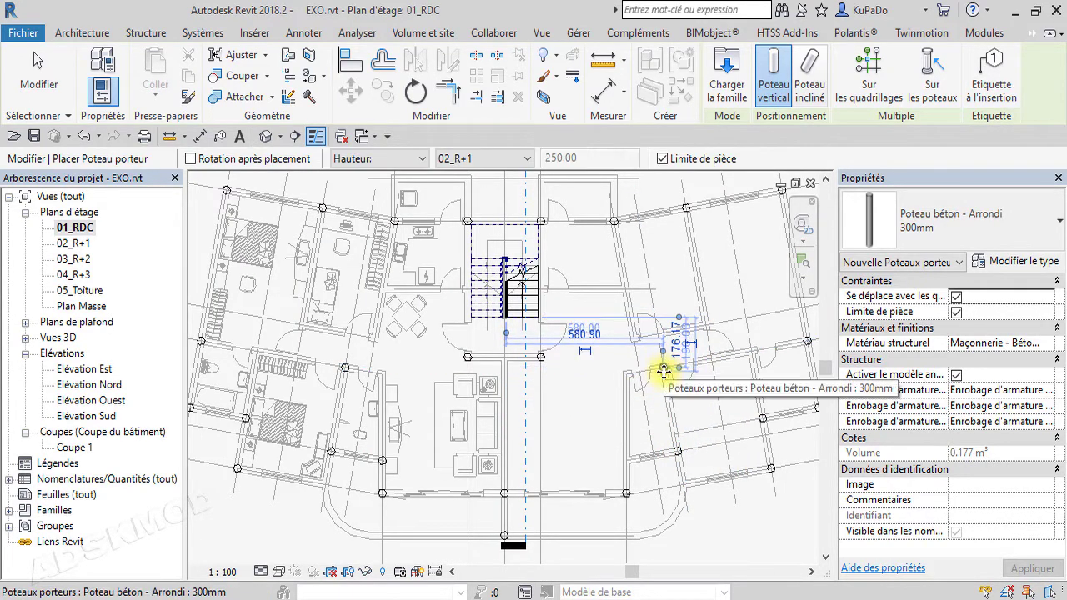
Try a 300mm column at the lower end of the wall between the unfurnished apartment's kitchen and bedroom.
middle_drag(664, 375, 673, 387)
scroll(627, 340, up, 2)
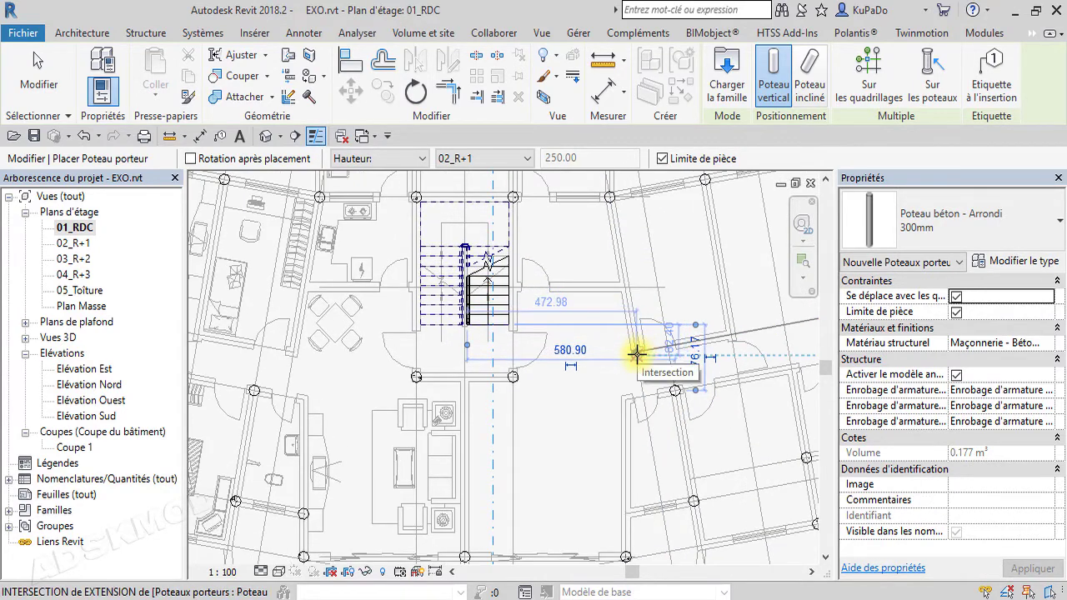
scroll(636, 354, up, 2)
scroll(636, 351, down, 3)
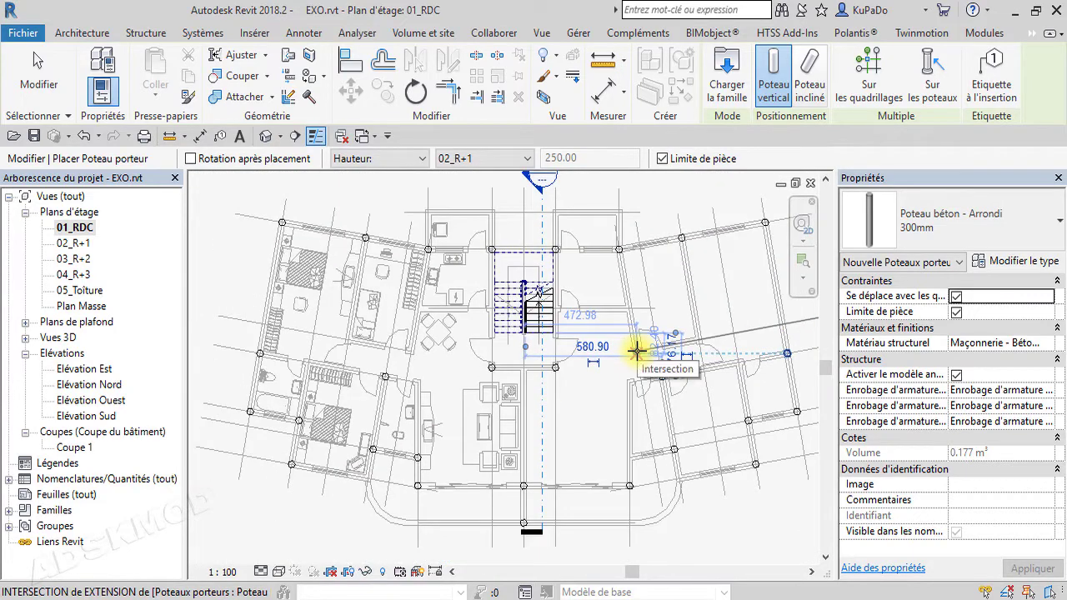
scroll(636, 351, up, 1)
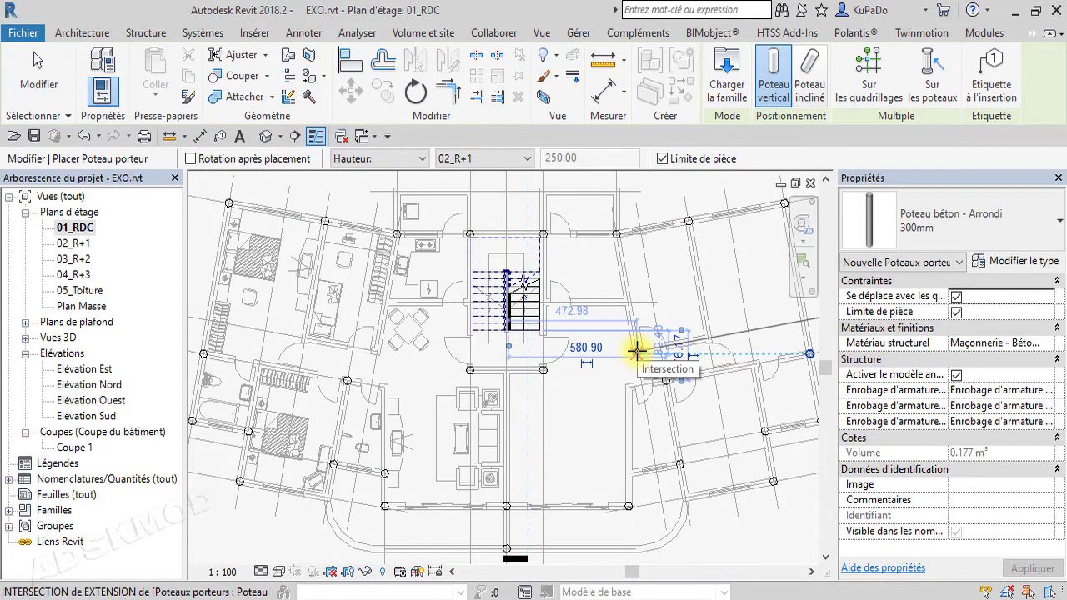
scroll(636, 351, up, 3)
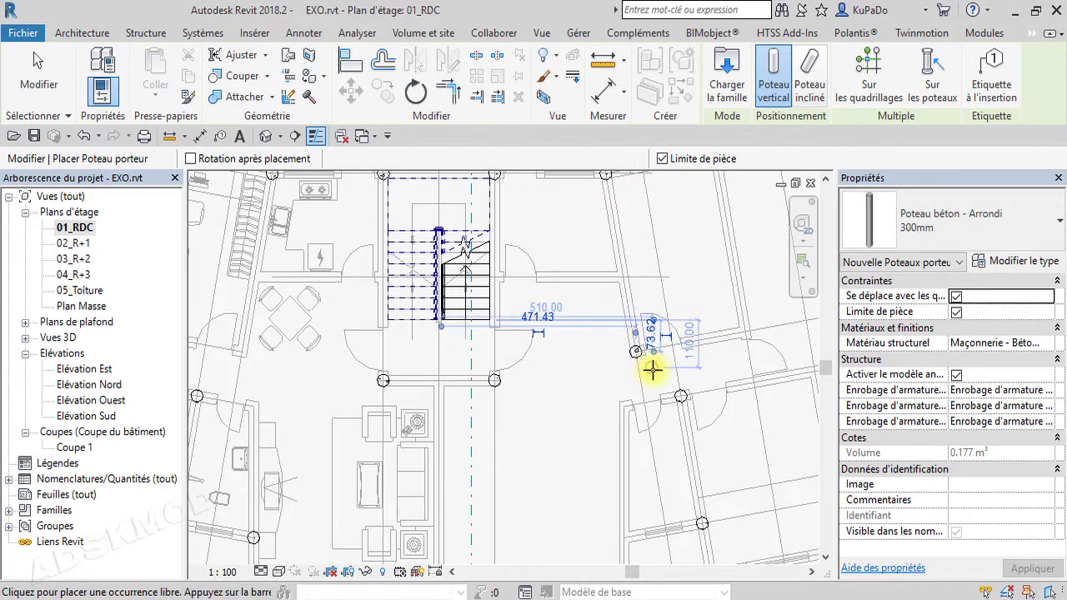
scroll(717, 401, down, 5)
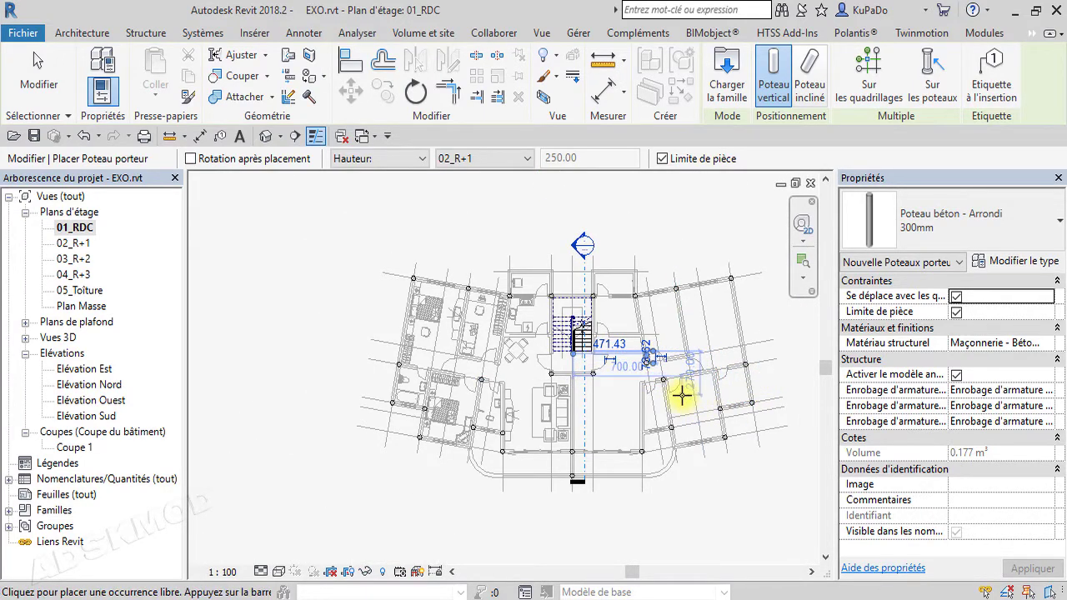
key(Escape)
key(Escape)
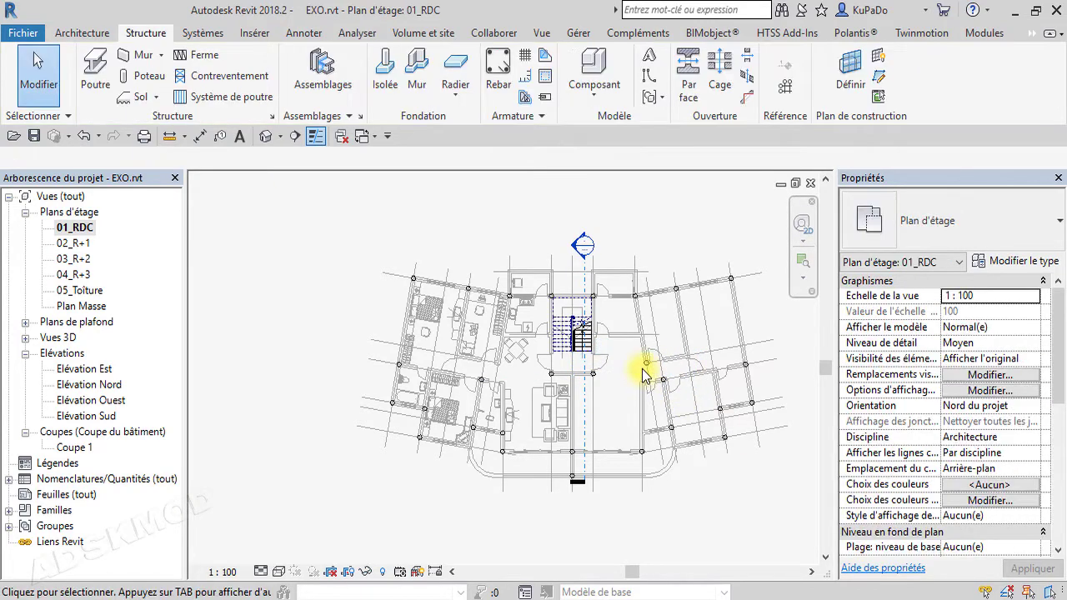
click(645, 364)
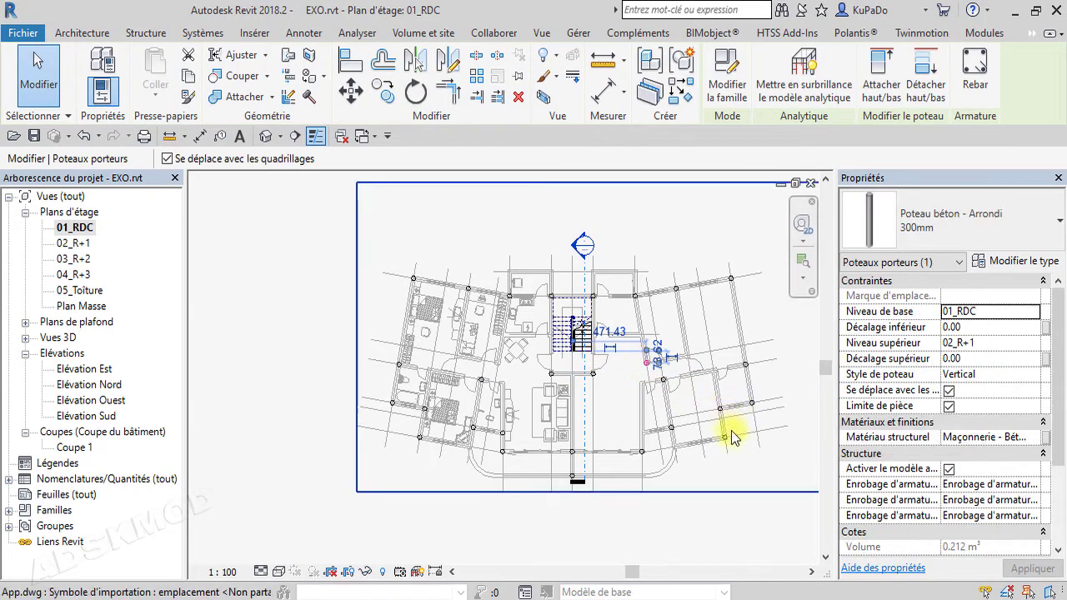
key(Escape)
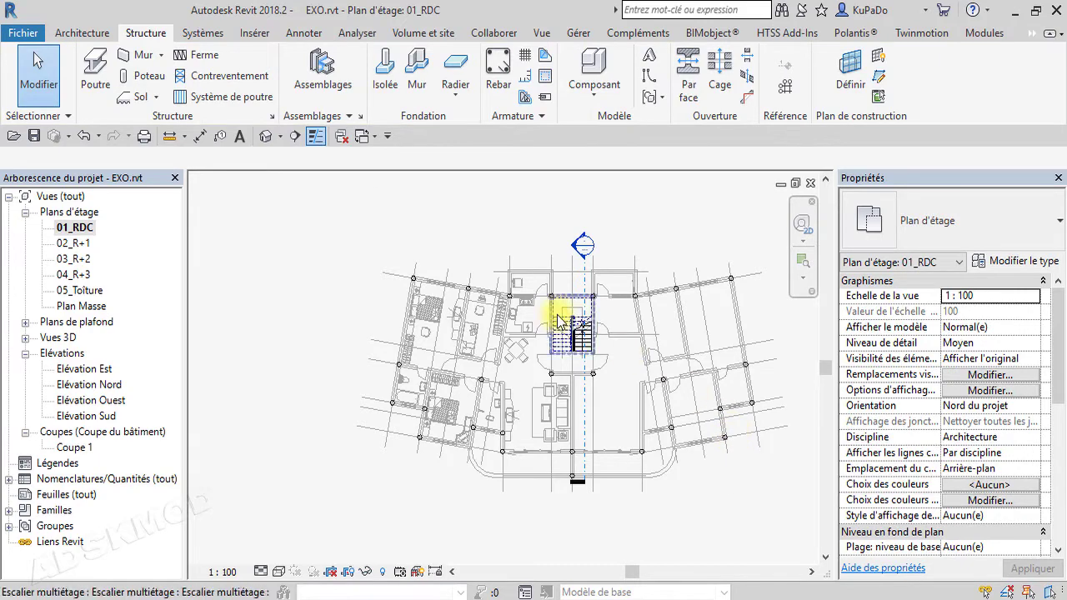
Examine the columns beneath the building from several sides in the 3D view, then return to the 01_RDC plan.
click(266, 136)
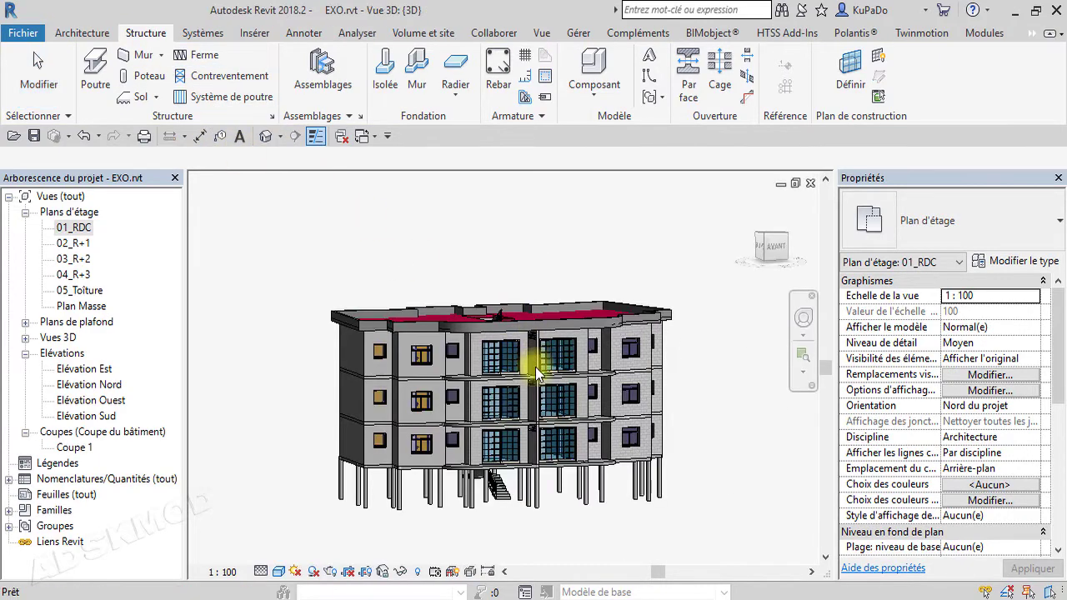
shift+middle_drag(660, 544, 578, 572)
scroll(520, 524, up, 4)
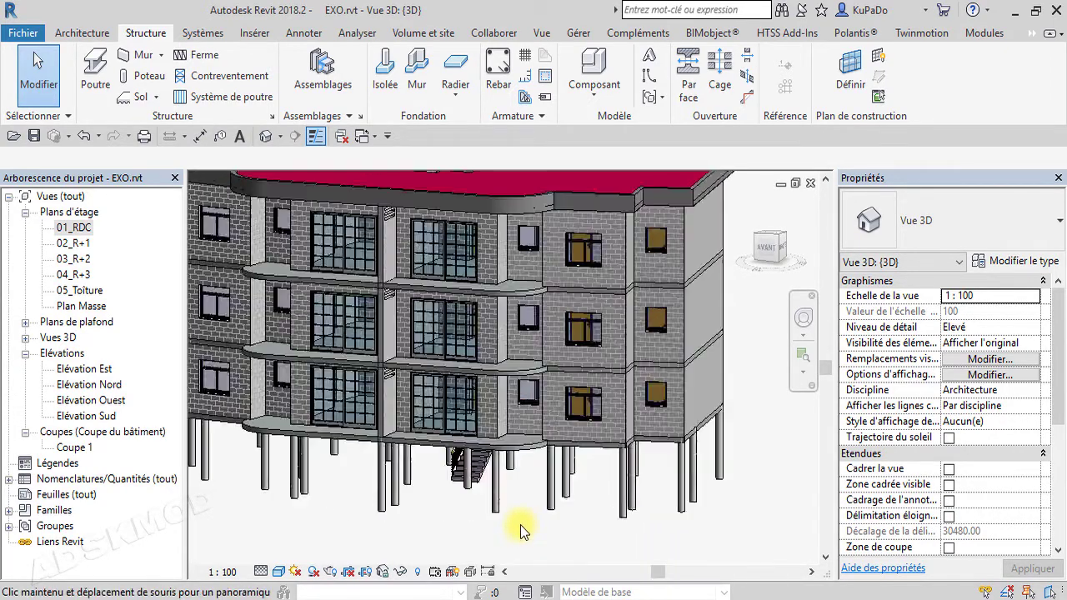
shift+middle_drag(520, 525, 660, 536)
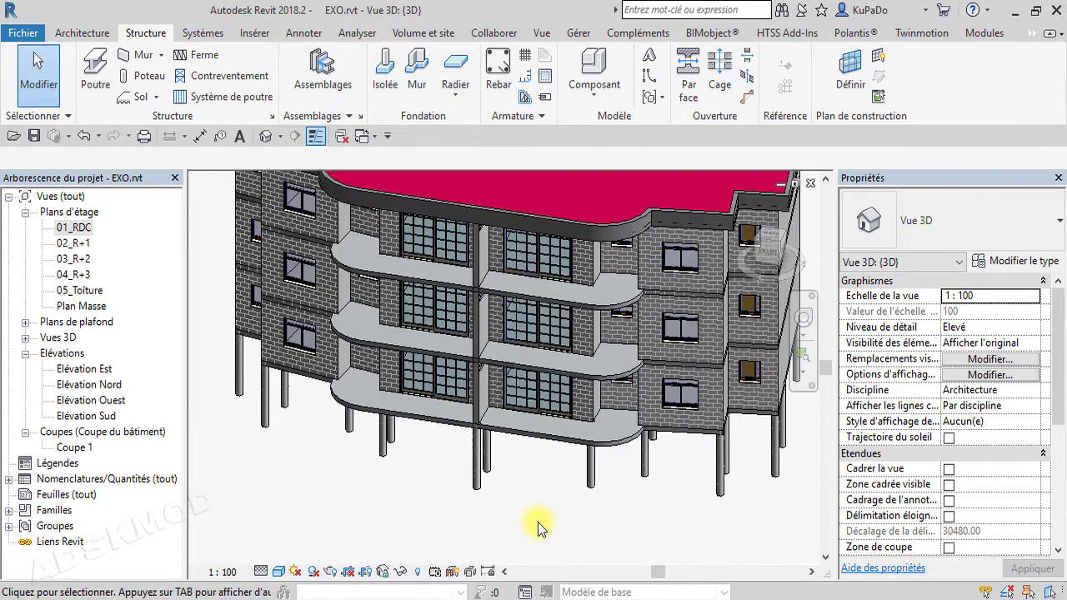
shift+middle_drag(537, 522, 584, 501)
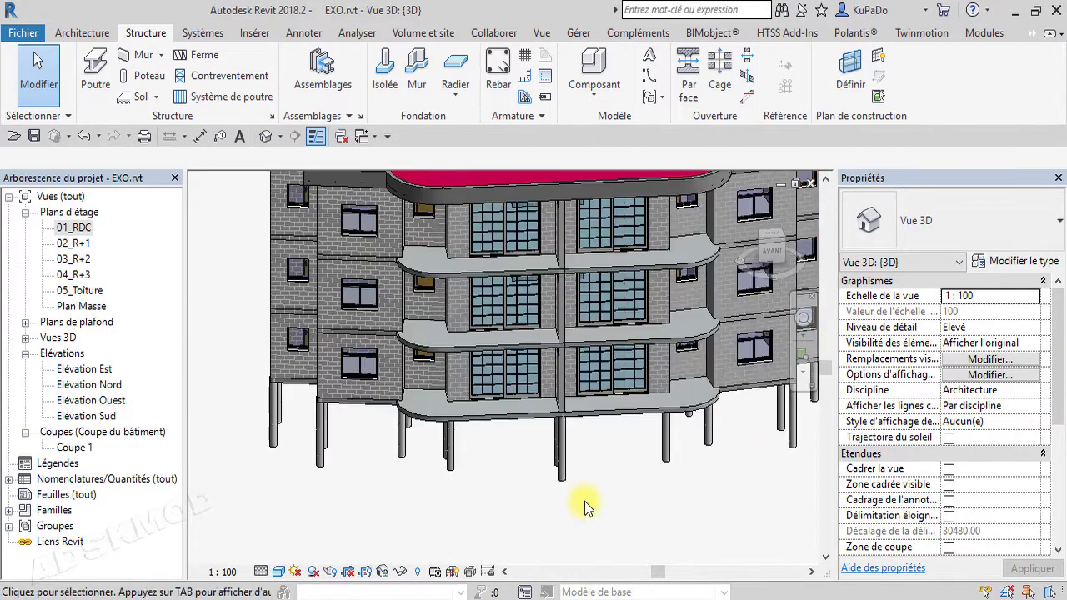
scroll(584, 501, down, 1)
shift+middle_drag(715, 473, 714, 515)
shift+middle_drag(609, 500, 638, 436)
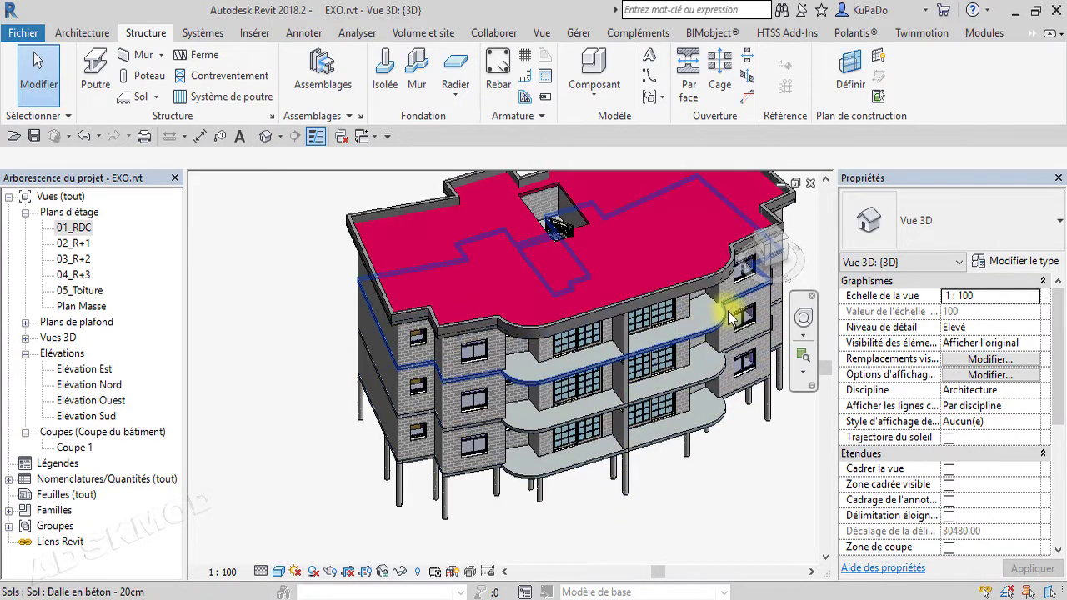
click(810, 184)
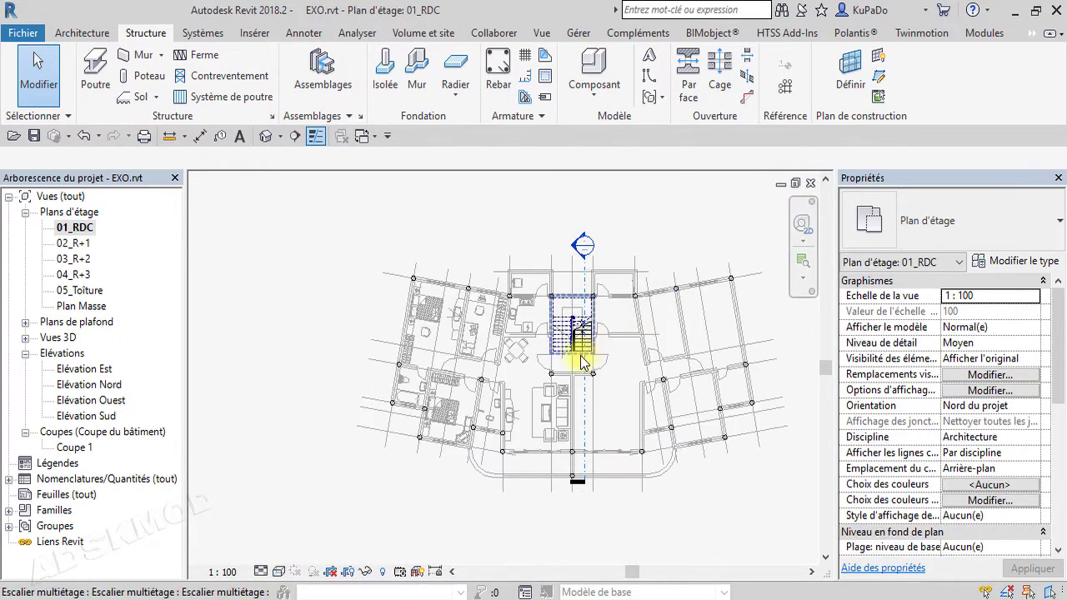
Start a sketched railing on the 02_R+1 floor plan using the Remplissage Inférieur type.
double_click(79, 244)
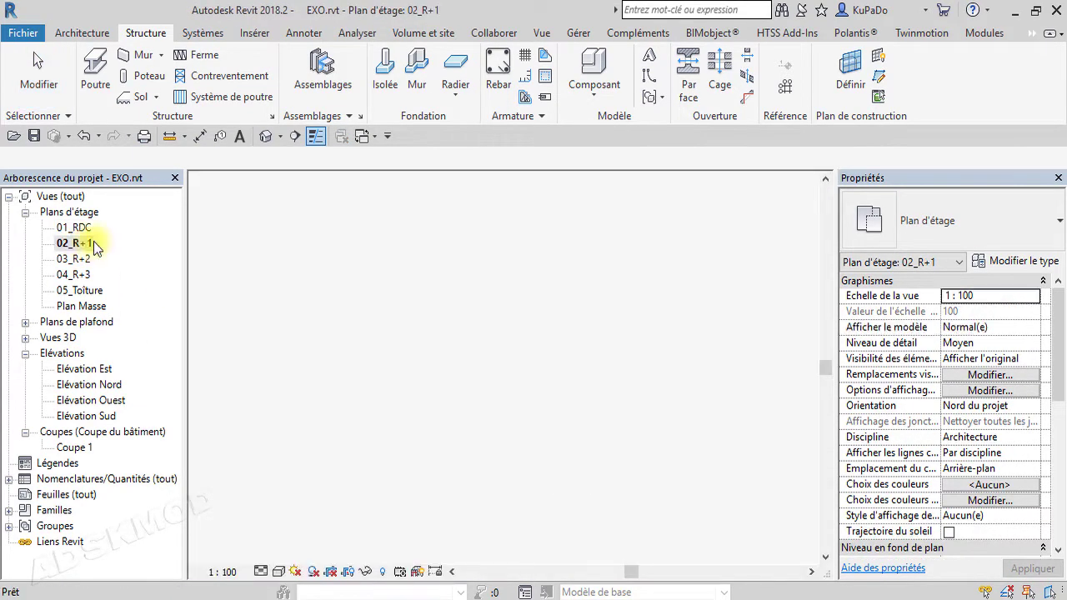
click(92, 42)
click(487, 54)
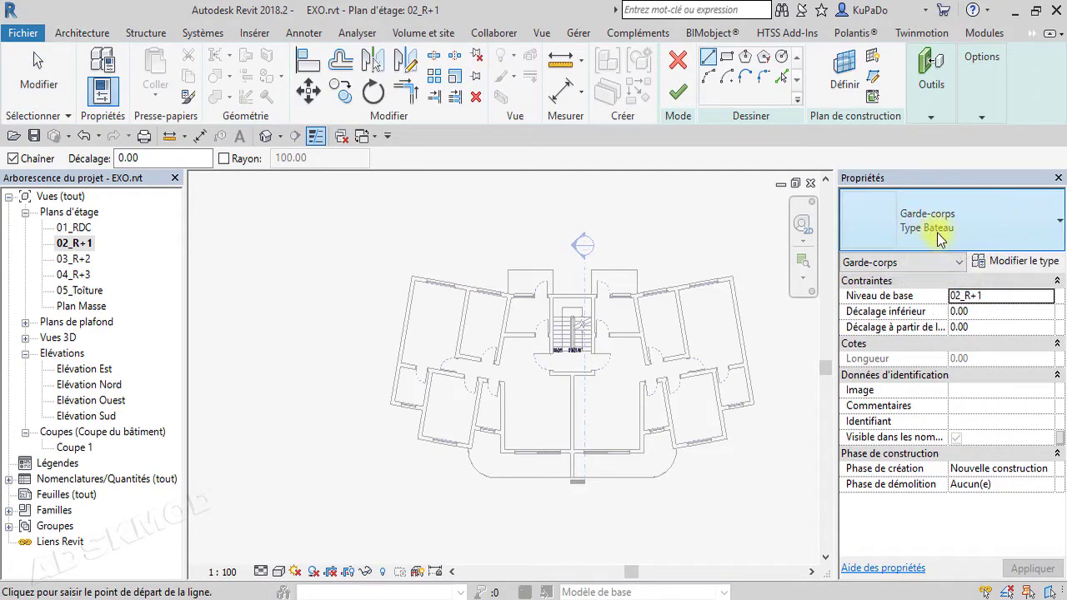
click(991, 233)
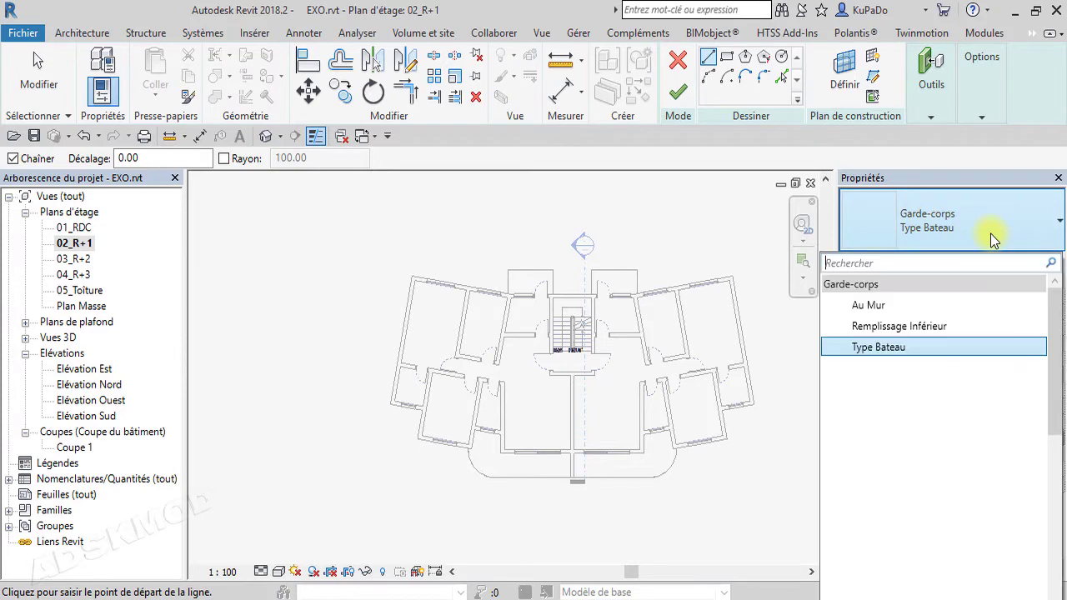
click(878, 334)
Add the furnished apartment's curved balcony edge to the railing path by picking the existing slab edge.
scroll(498, 500, up, 1)
scroll(499, 500, up, 2)
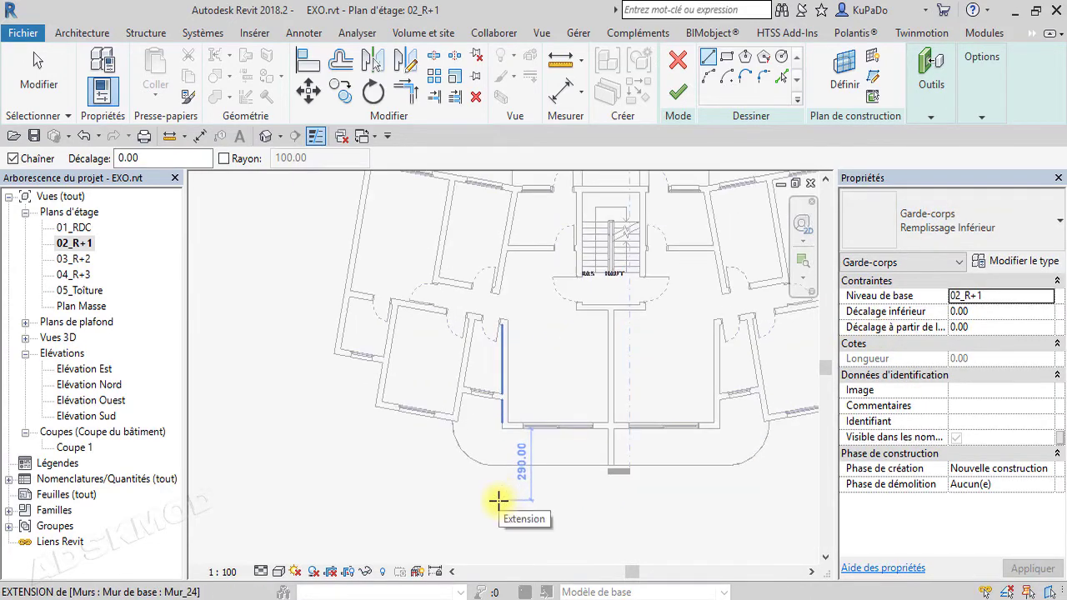
click(779, 76)
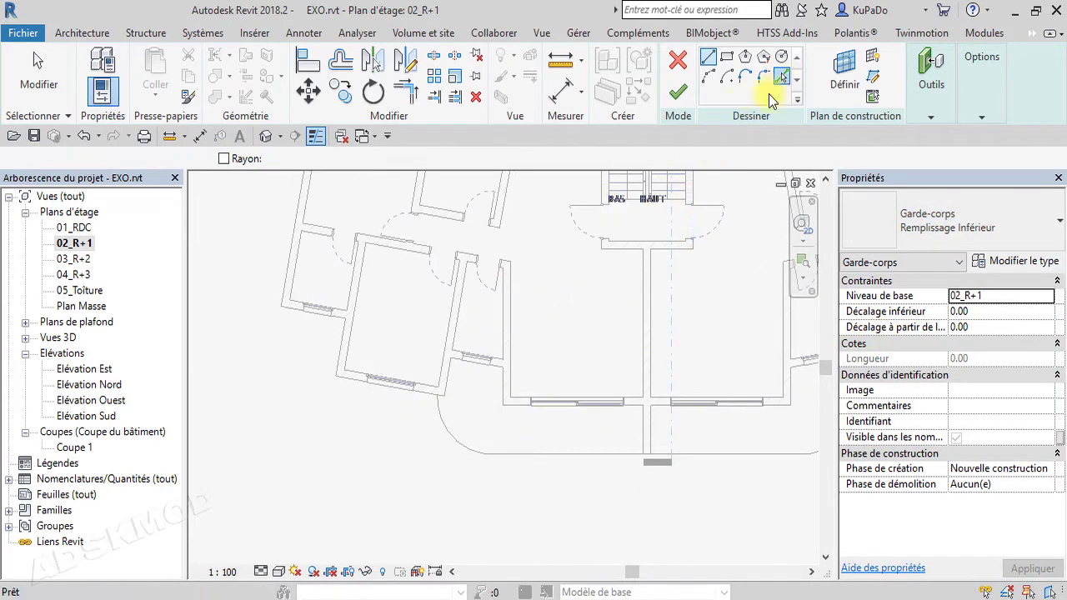
click(436, 407)
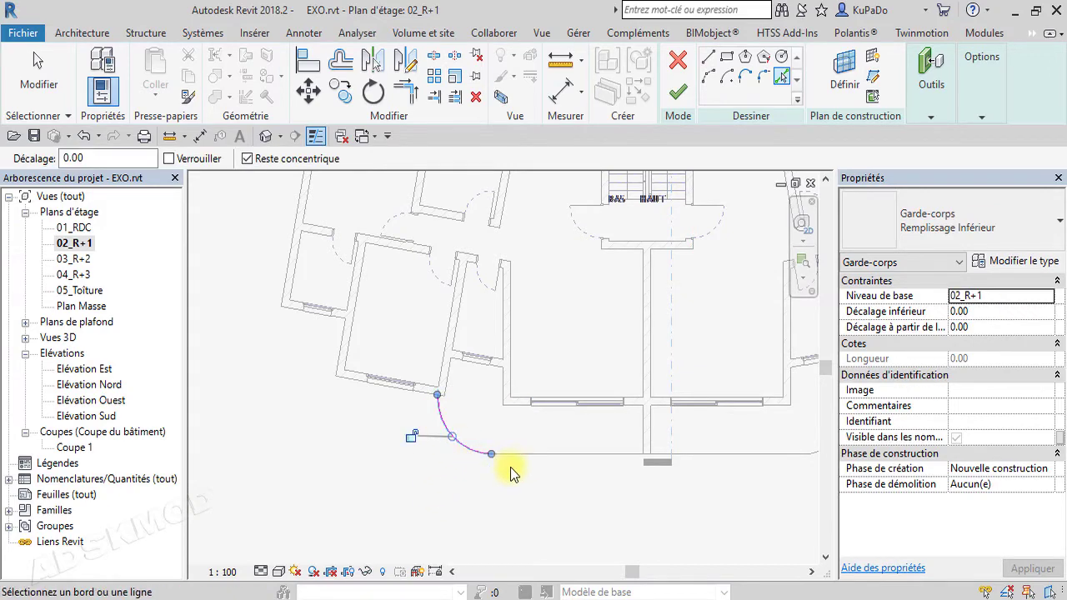
click(535, 468)
middle_drag(673, 500, 587, 490)
click(677, 472)
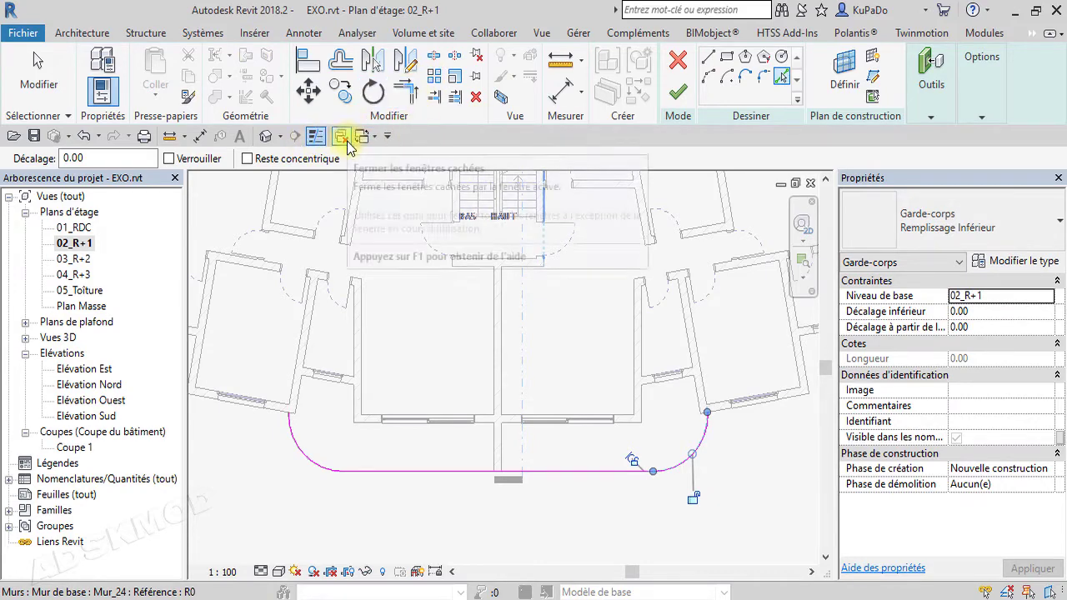
click(84, 136)
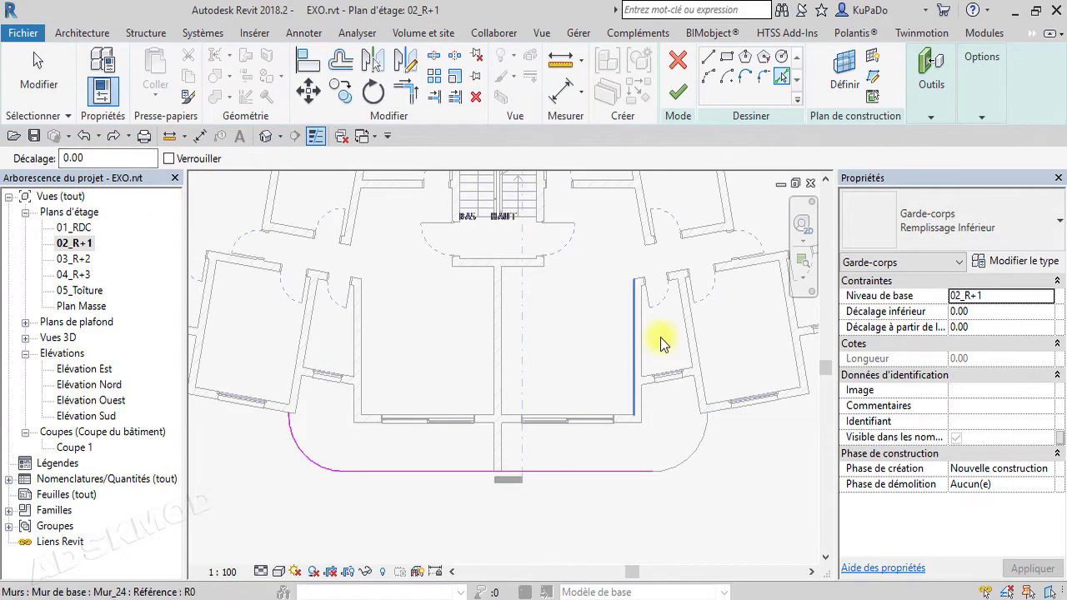
click(630, 472)
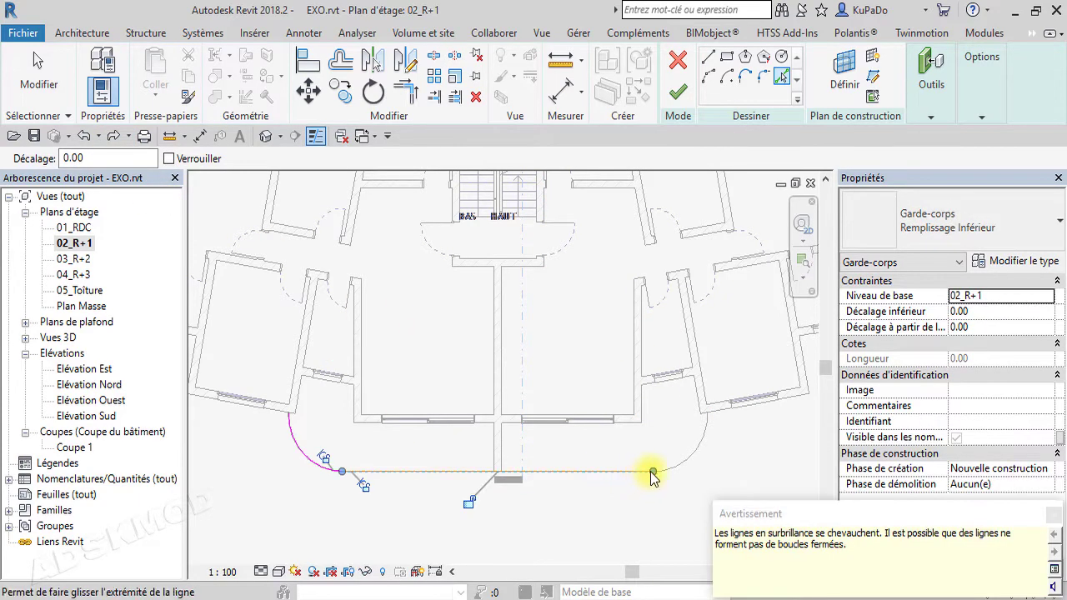
click(83, 136)
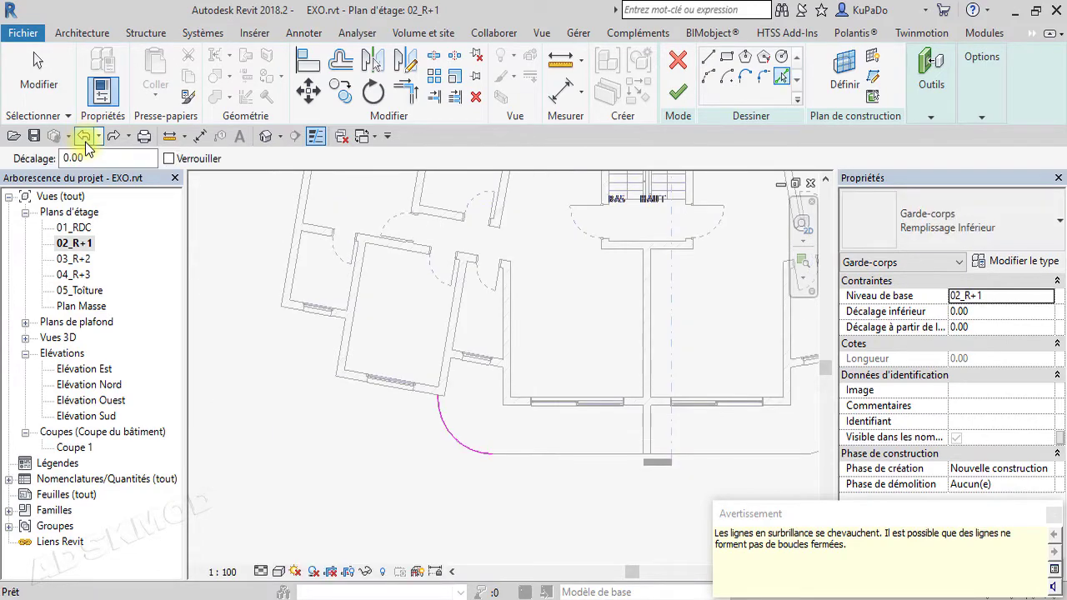
Add the straight balcony edge to the railing path, shorten it to the central dividing wall, and finish the railing.
click(782, 79)
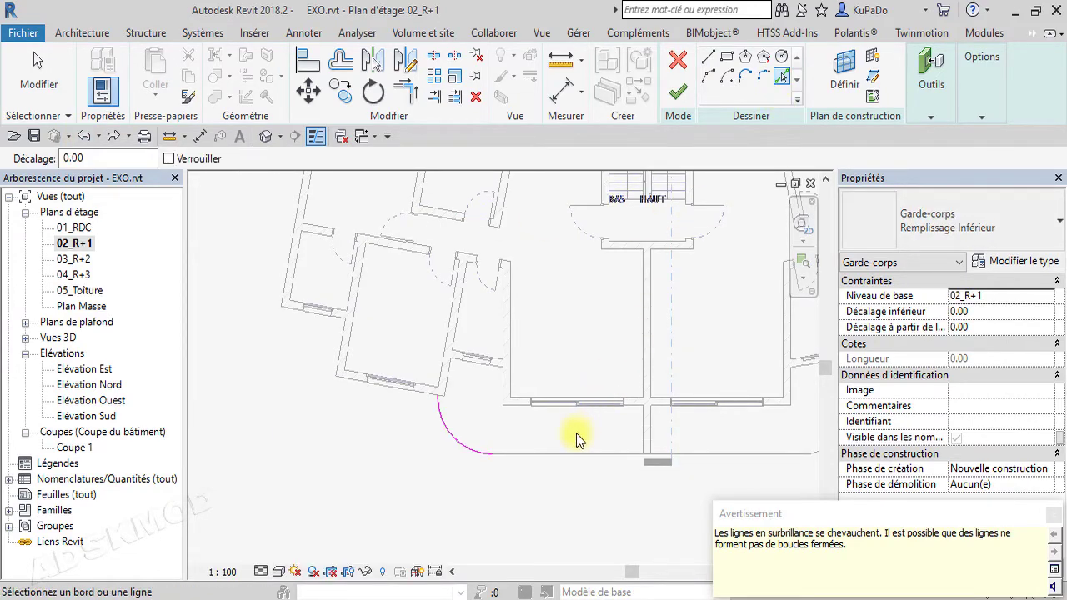
click(571, 455)
click(42, 92)
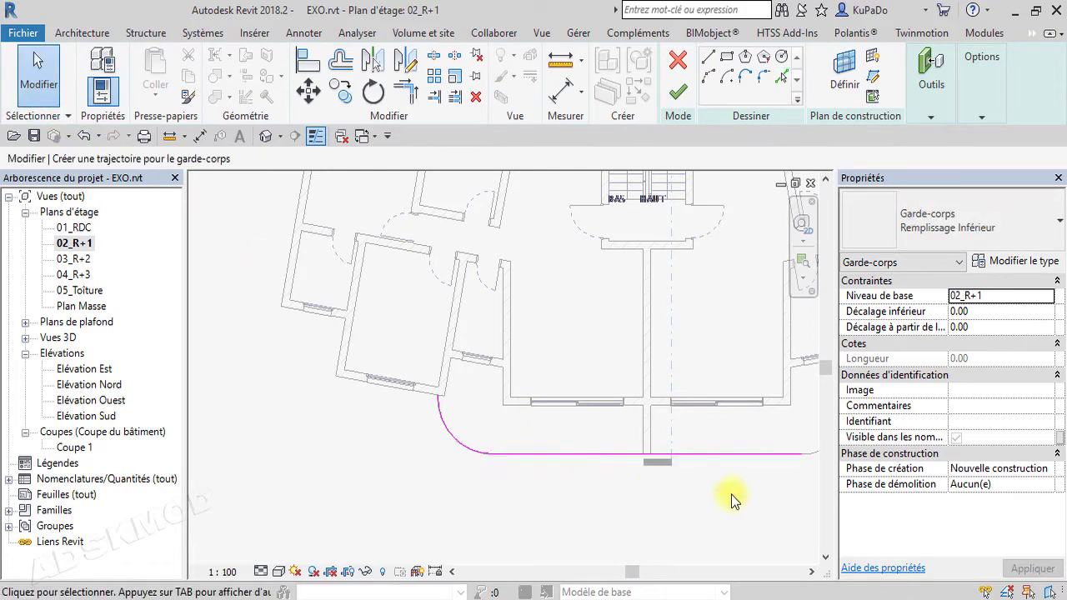
click(784, 456)
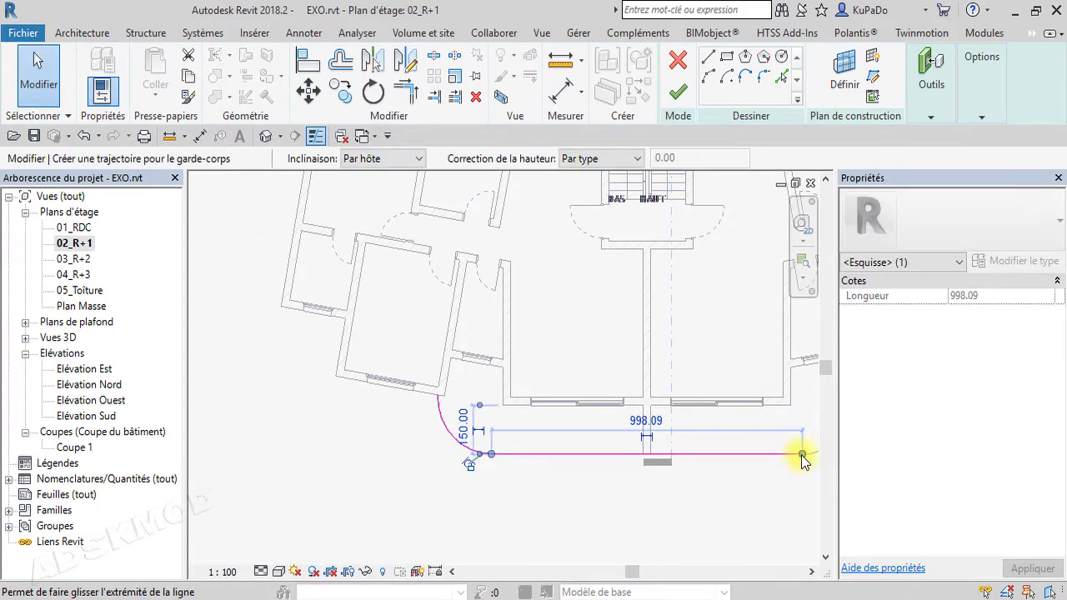
drag(801, 454, 643, 455)
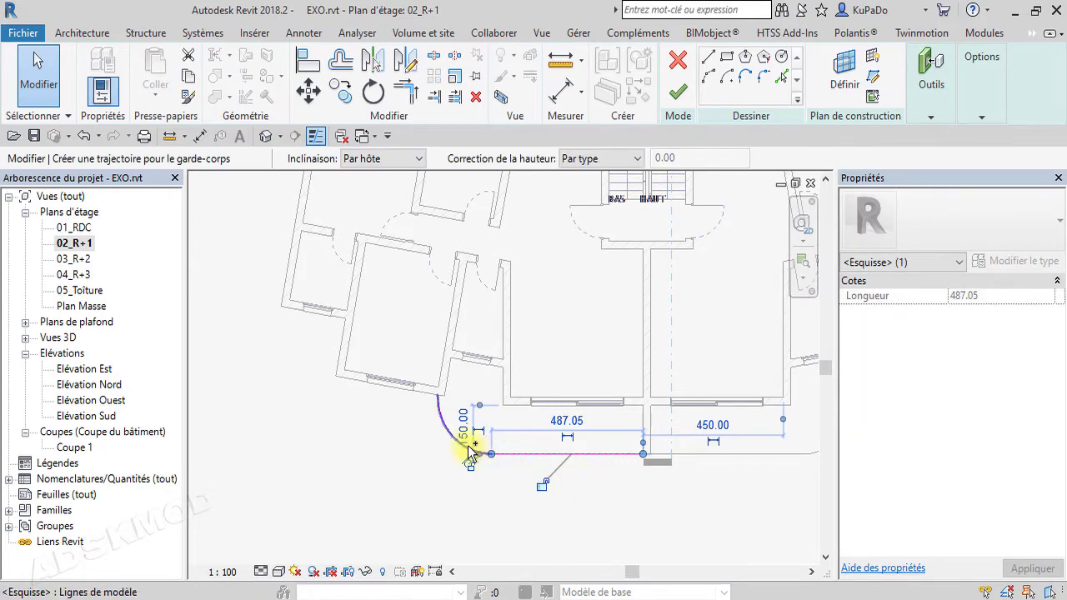
click(602, 483)
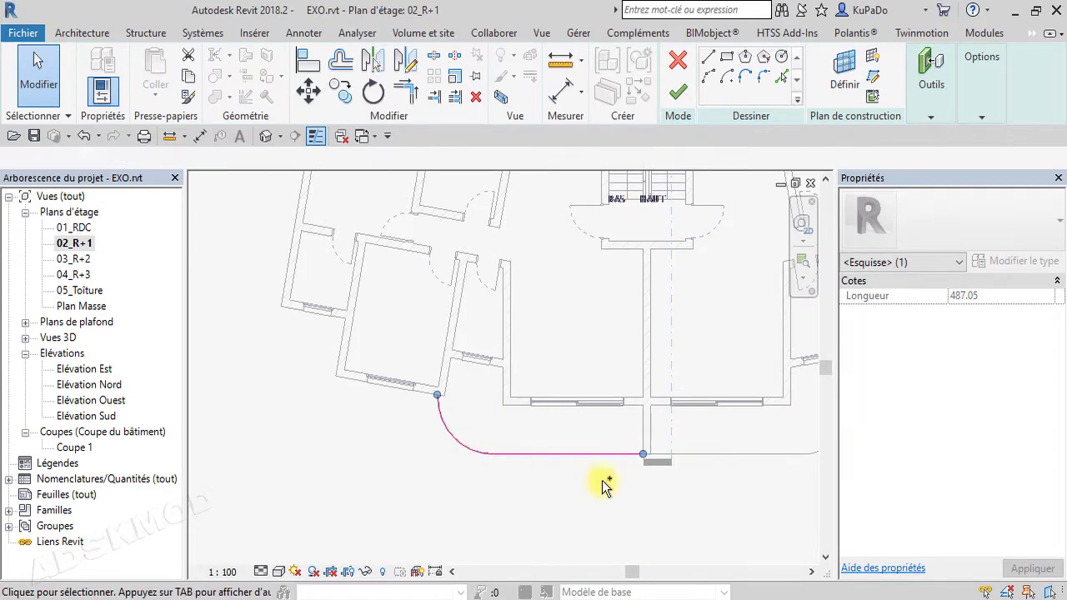
click(678, 95)
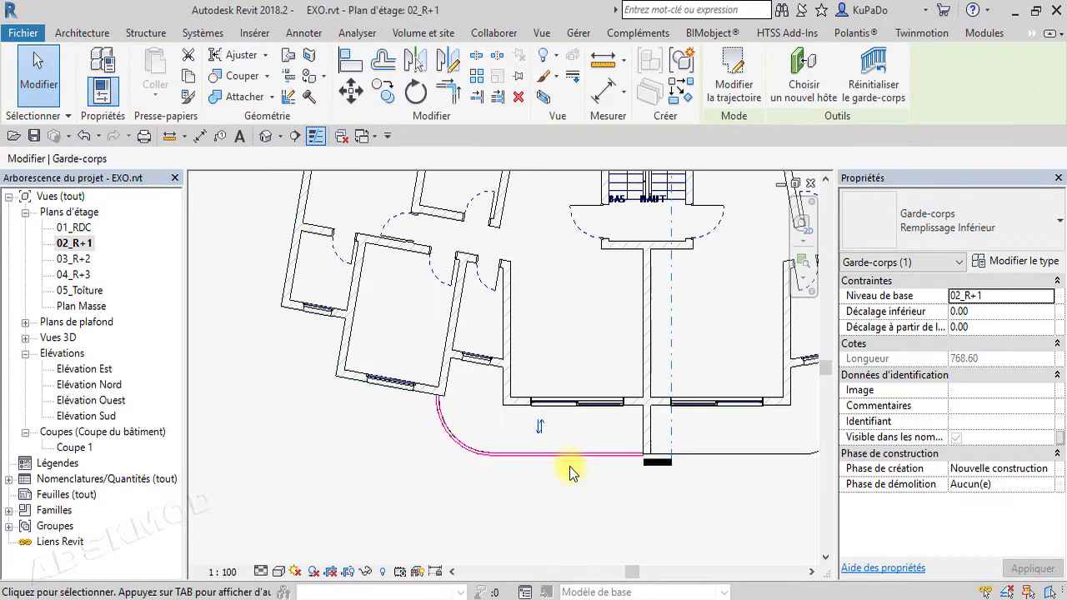
Mirror the balcony railing about the central dividing wall onto the neighbouring apartment's balcony.
click(418, 63)
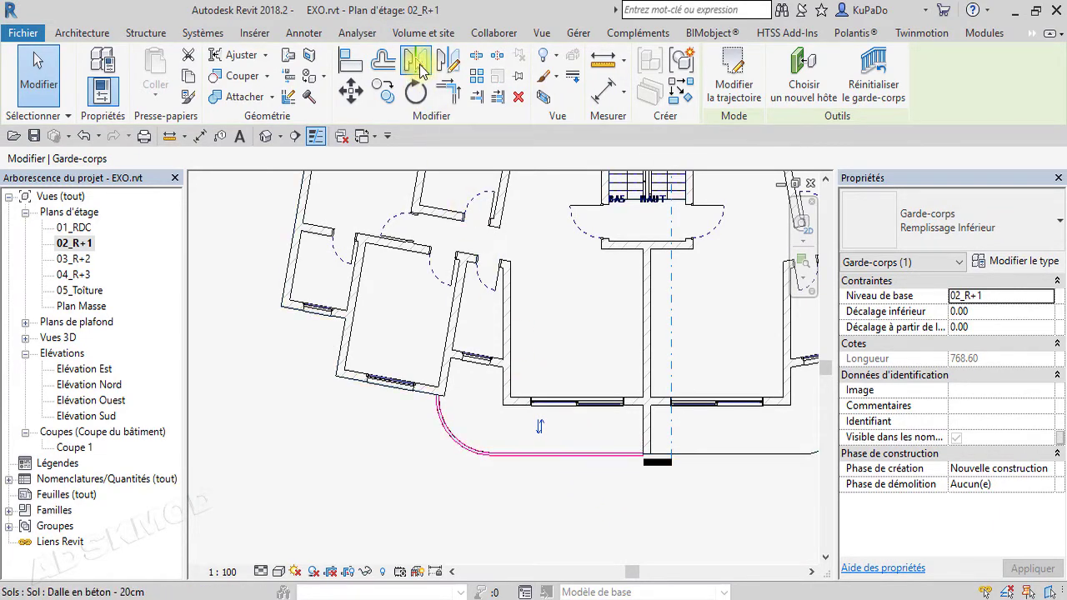
click(647, 430)
scroll(650, 515, down, 1)
scroll(649, 515, down, 1)
click(630, 547)
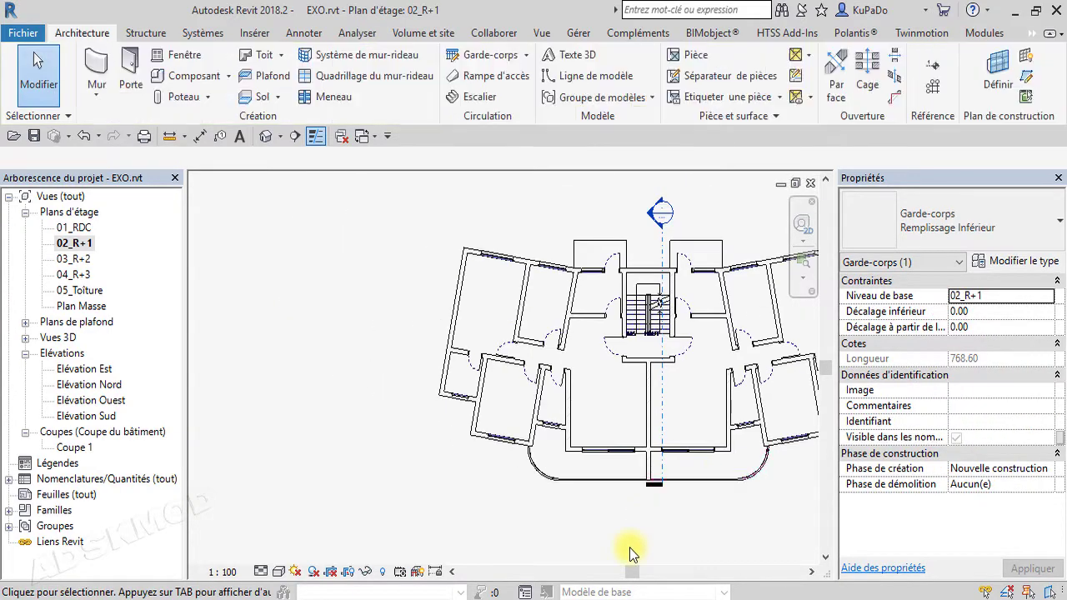
Create a sketched railing on the rear balcony left of the stairwell by picking its three outer slab edges, and finish it.
scroll(634, 252, up, 2)
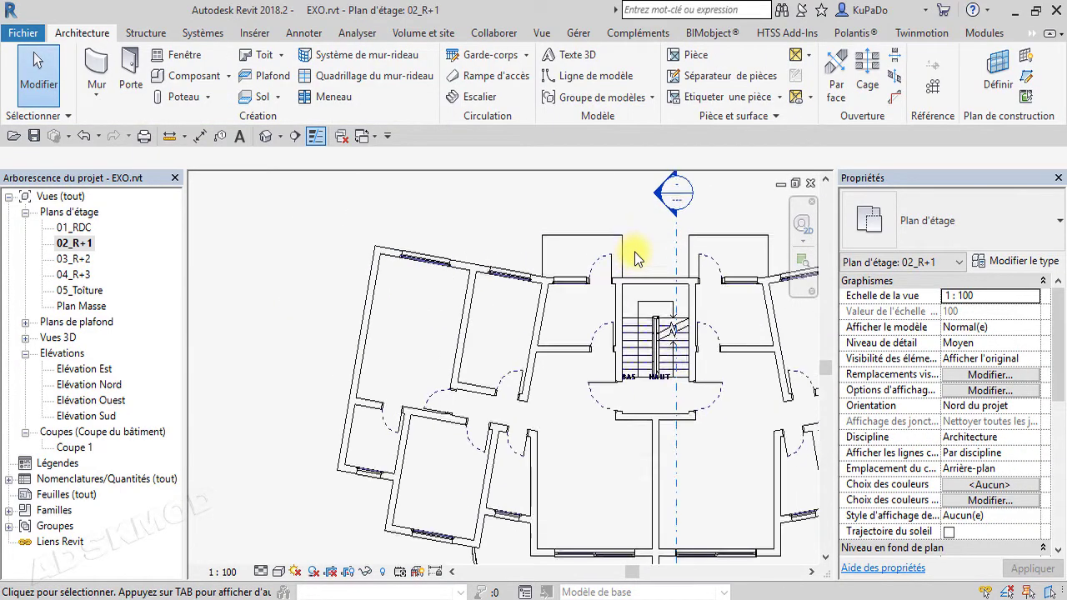
click(488, 55)
click(542, 267)
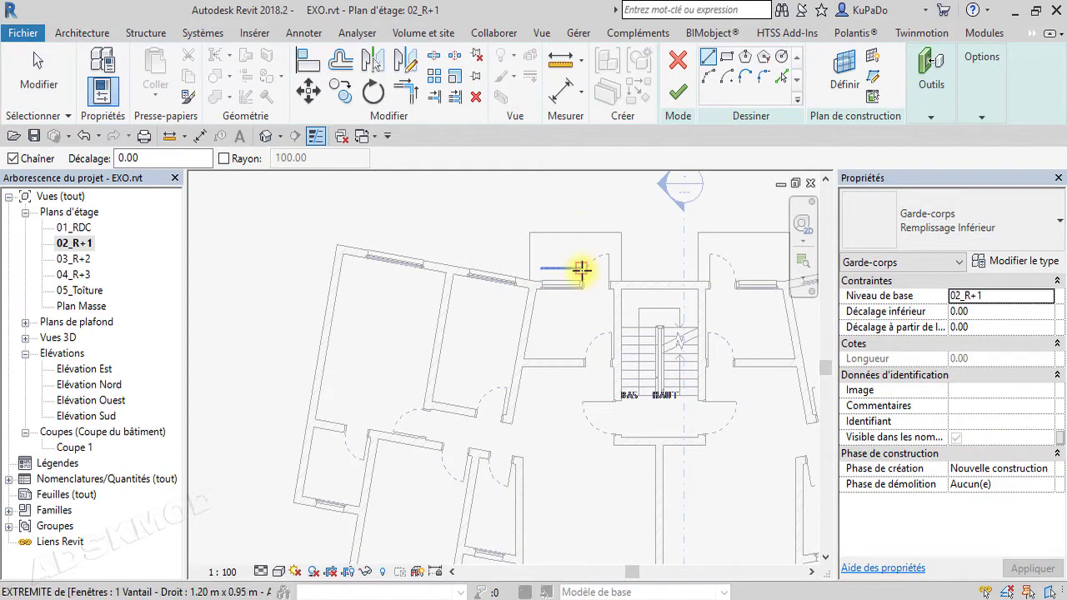
scroll(579, 267, up, 1)
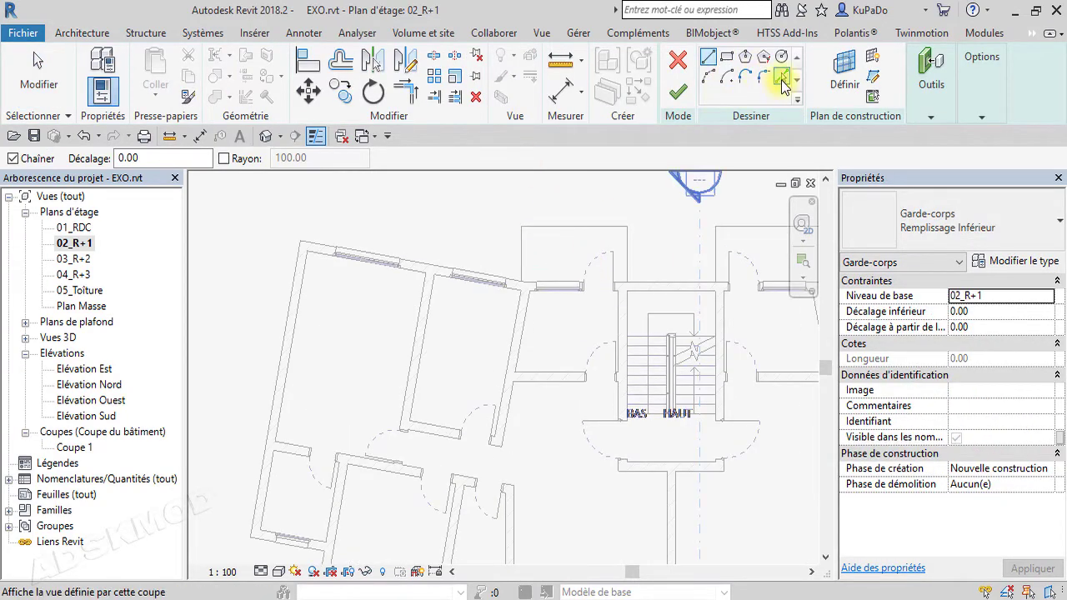
click(781, 78)
click(520, 263)
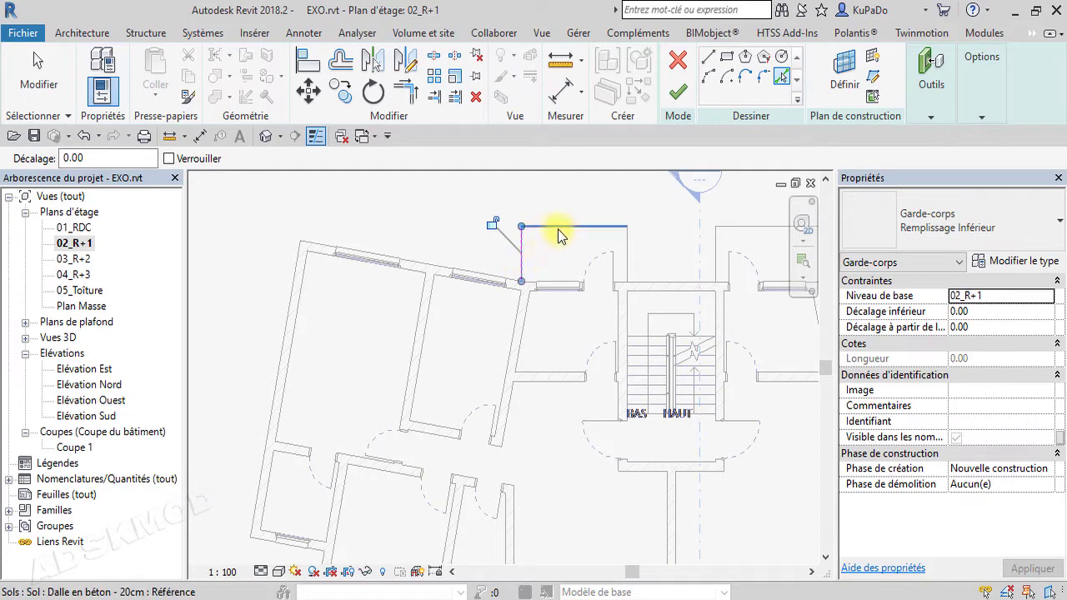
click(558, 236)
click(625, 255)
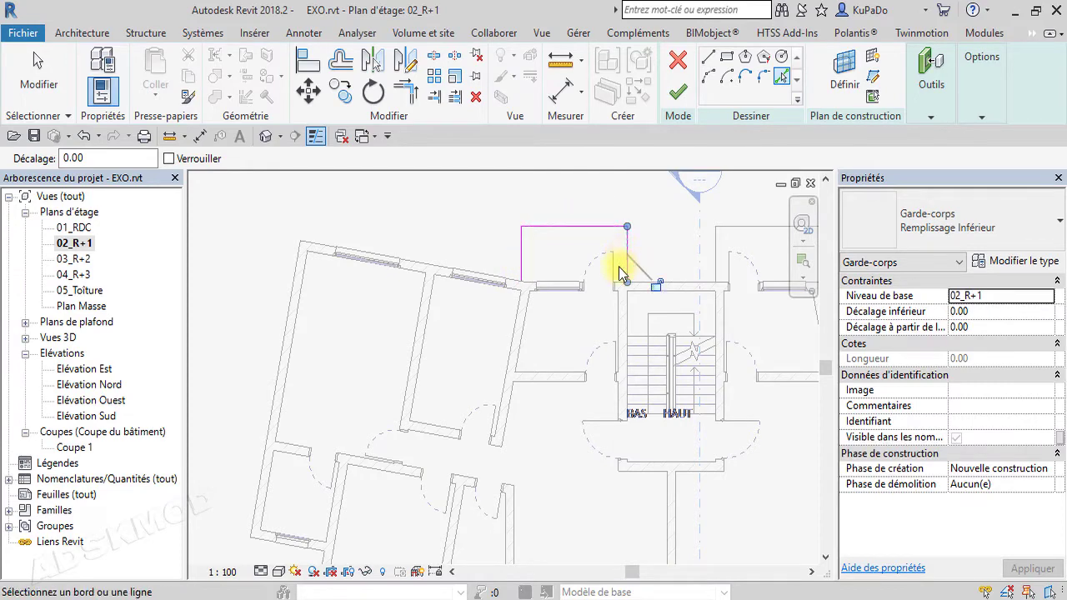
click(678, 91)
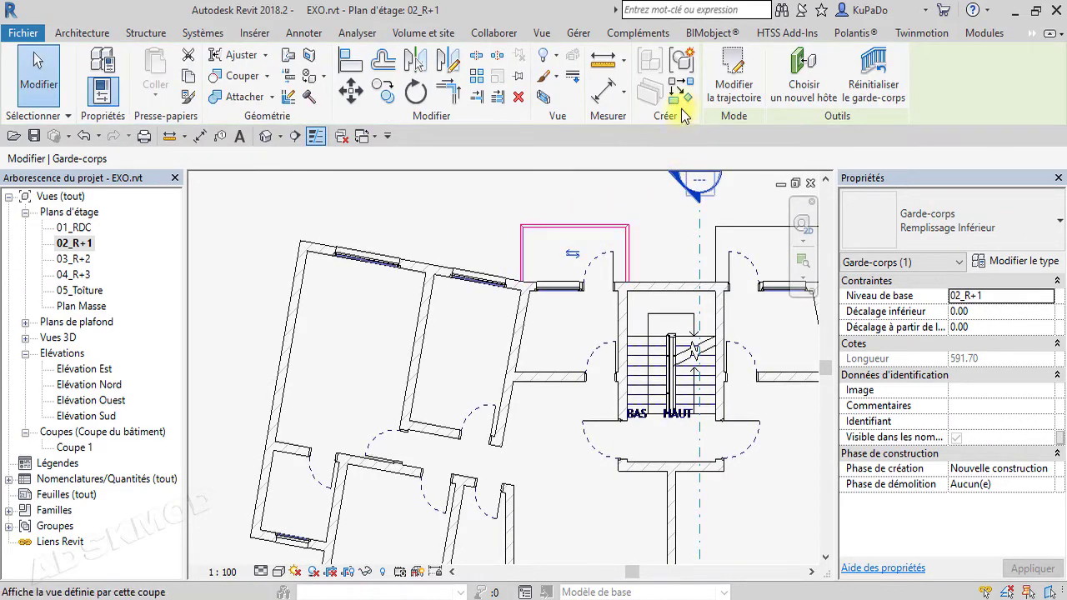
Mirror the rear balcony railing about the building's central axis onto the other rear balcony.
click(420, 66)
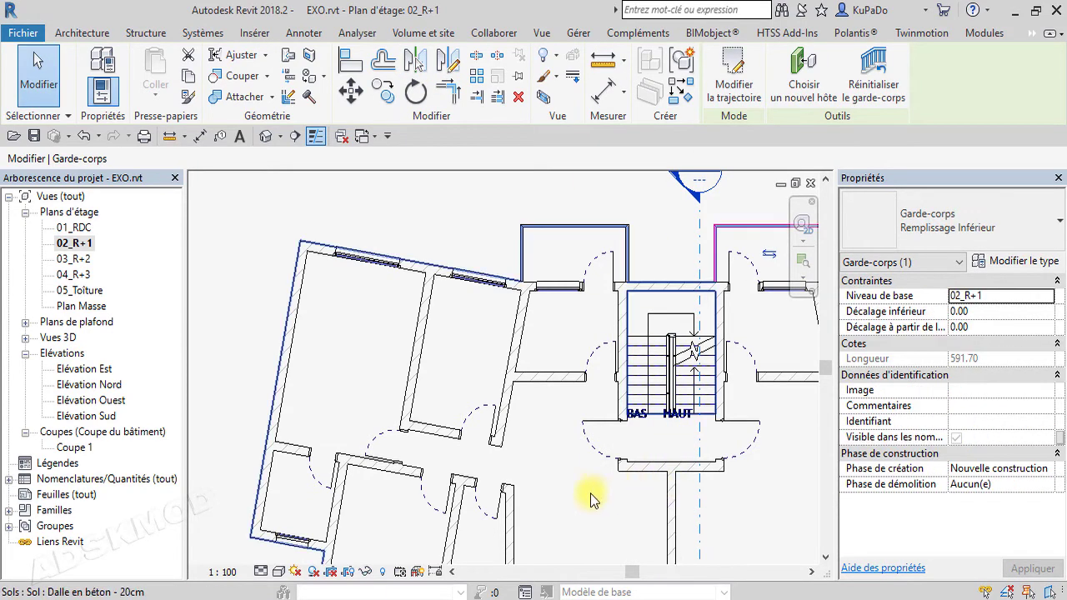
middle_drag(584, 495, 553, 328)
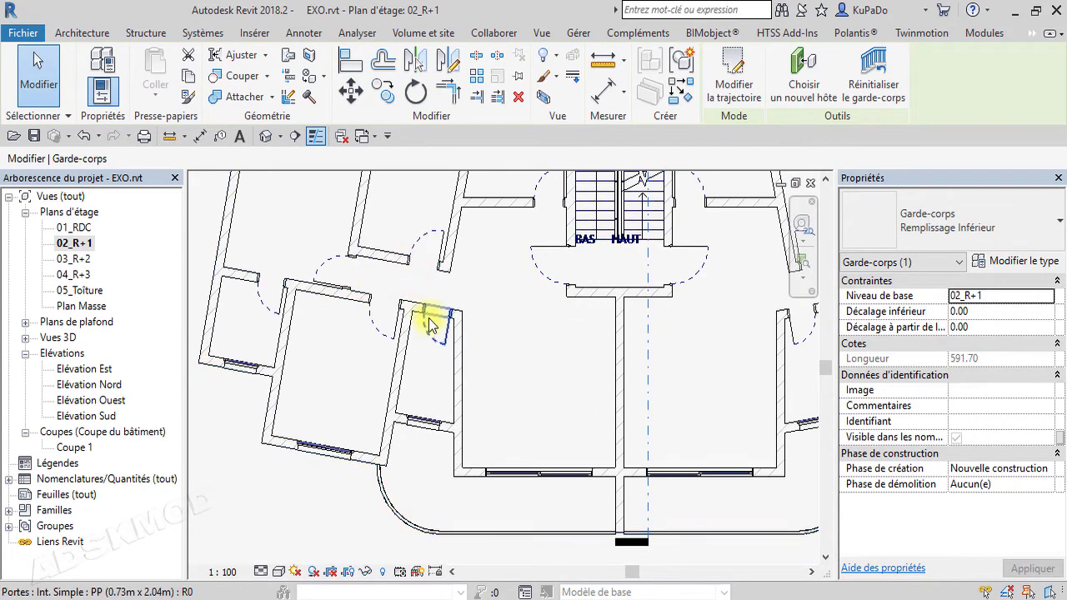
scroll(427, 310, down, 1)
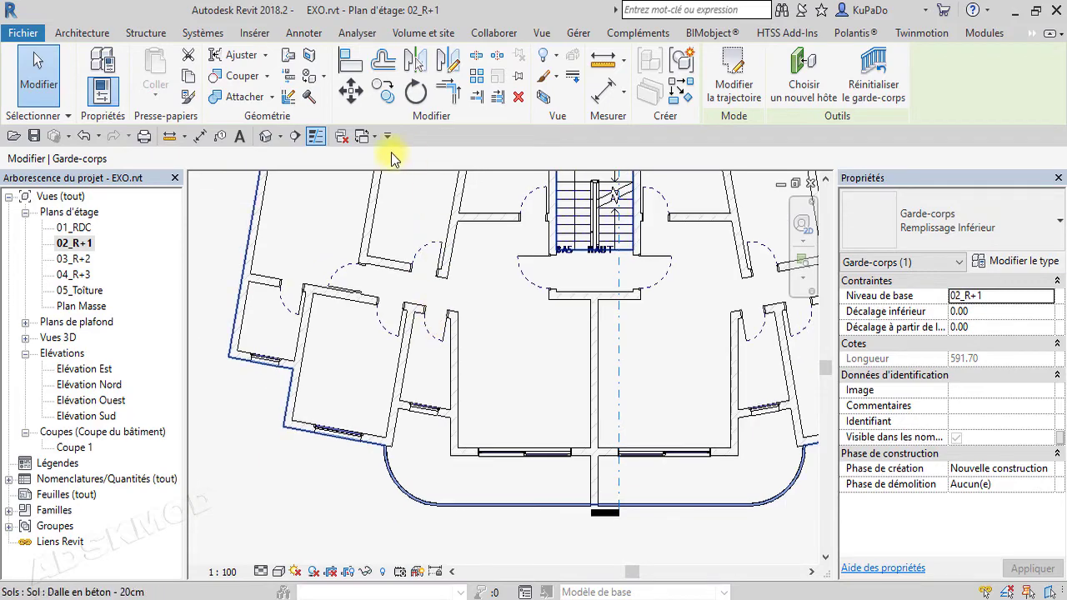
Examine the new front and rear balcony railings in the 3D view.
click(269, 136)
scroll(503, 494, up, 3)
scroll(624, 525, down, 1)
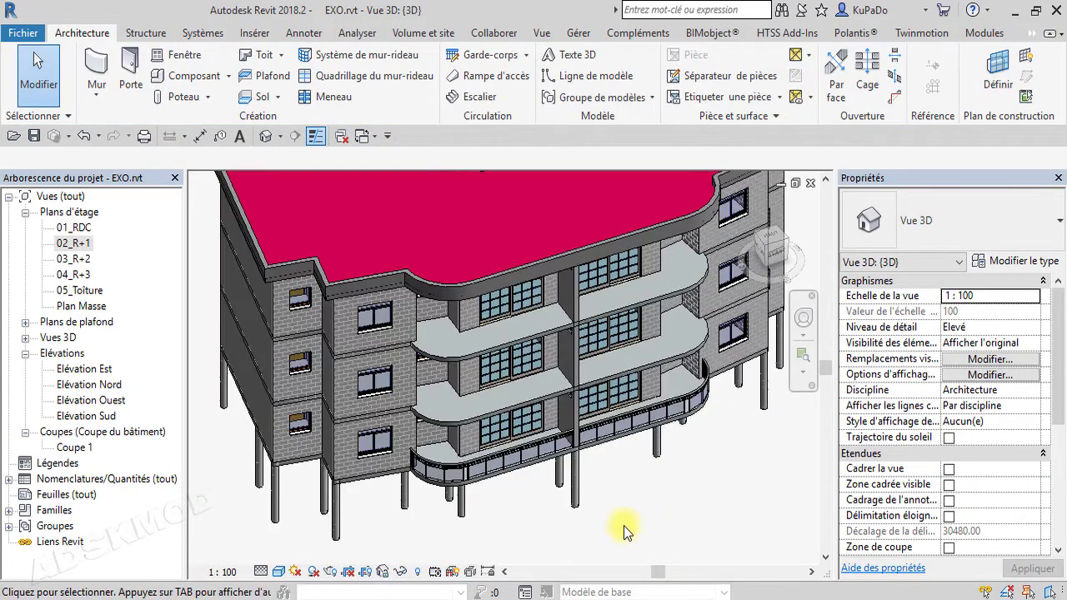
shift+middle_drag(623, 524, 584, 436)
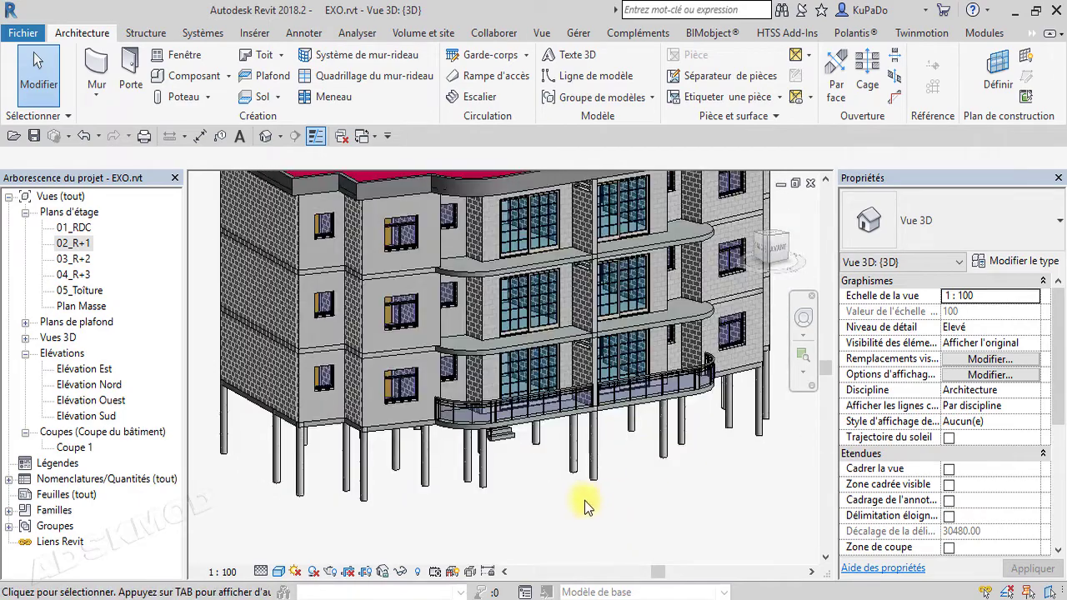
scroll(590, 495, up, 2)
shift+middle_drag(583, 500, 590, 464)
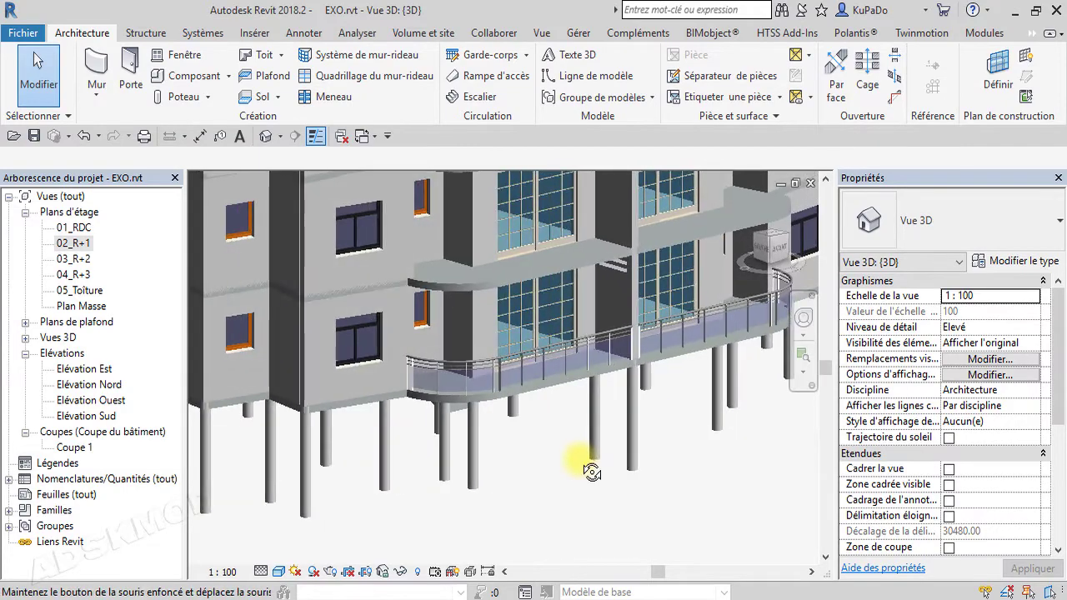
scroll(491, 379, up, 4)
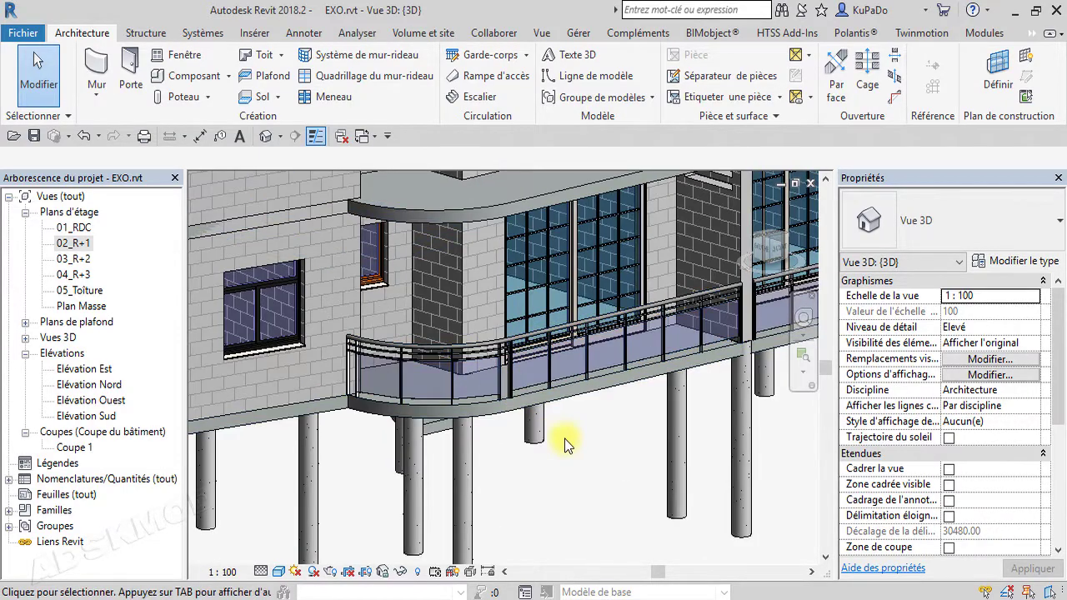
mouse_move(648, 498)
shift+middle_down()
mouse_move(564, 519)
mouse_move(657, 499)
mouse_move(631, 489)
mouse_move(445, 495)
mouse_move(409, 486)
mouse_move(653, 487)
shift+middle_up()
shift+middle_drag(683, 431, 648, 495)
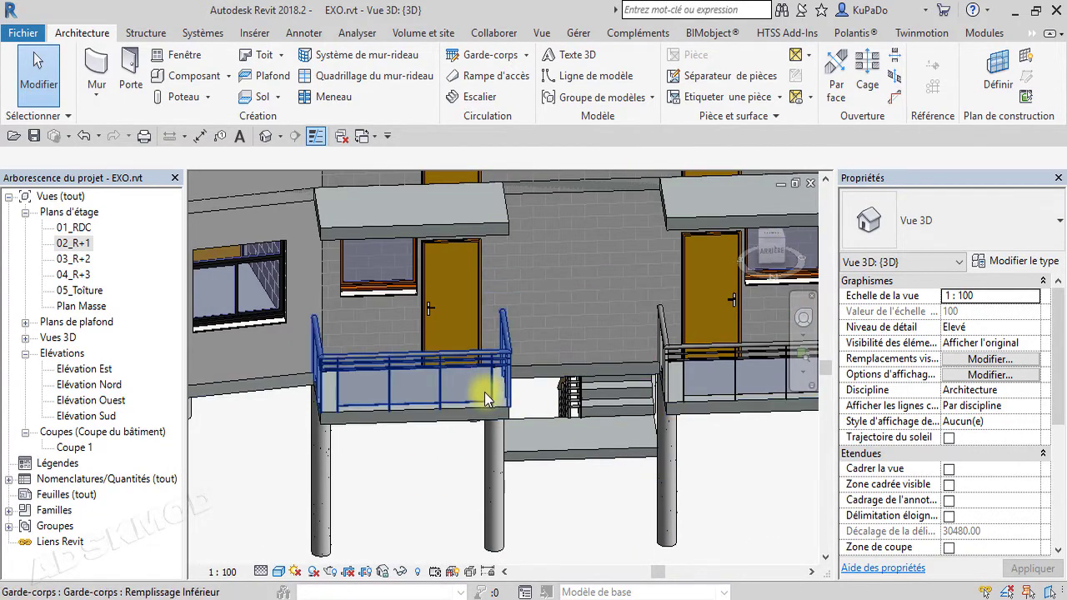
Change both rear balcony railings to the Type Bateau railing type.
click(484, 391)
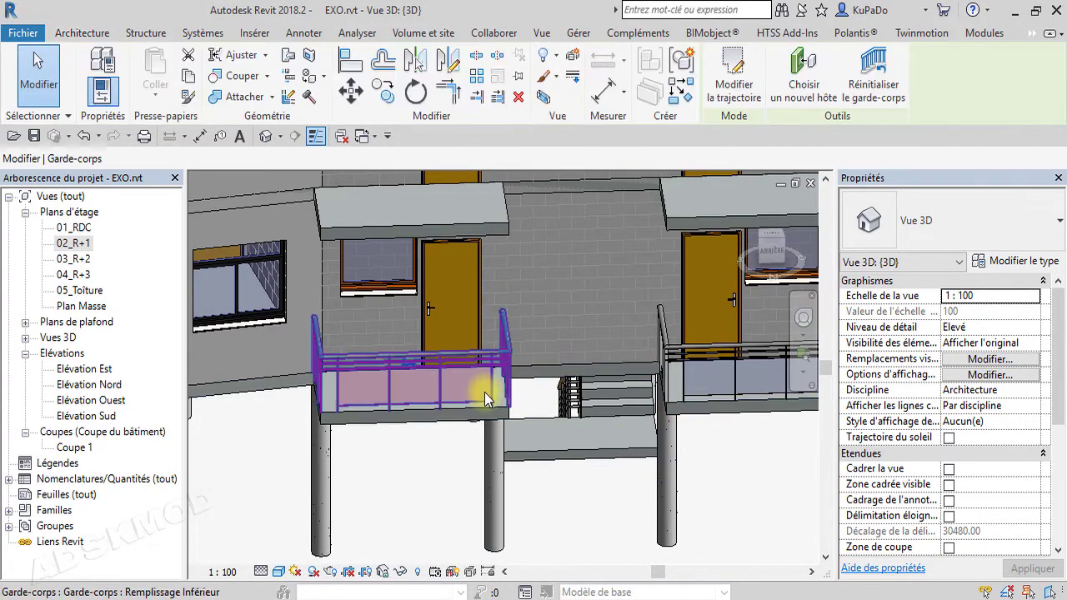
ctrl+click(665, 372)
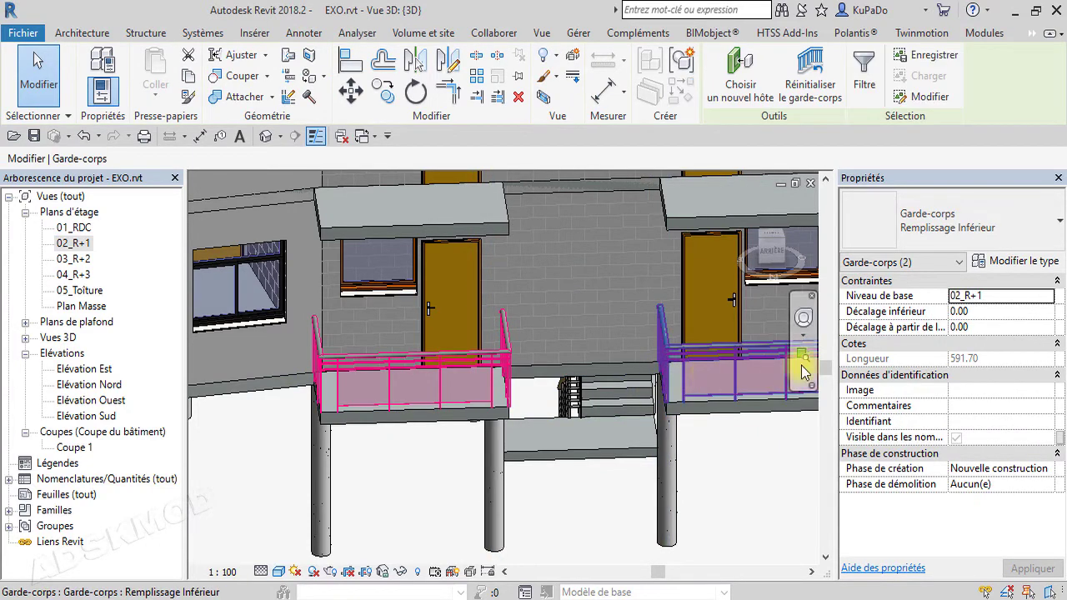
click(977, 224)
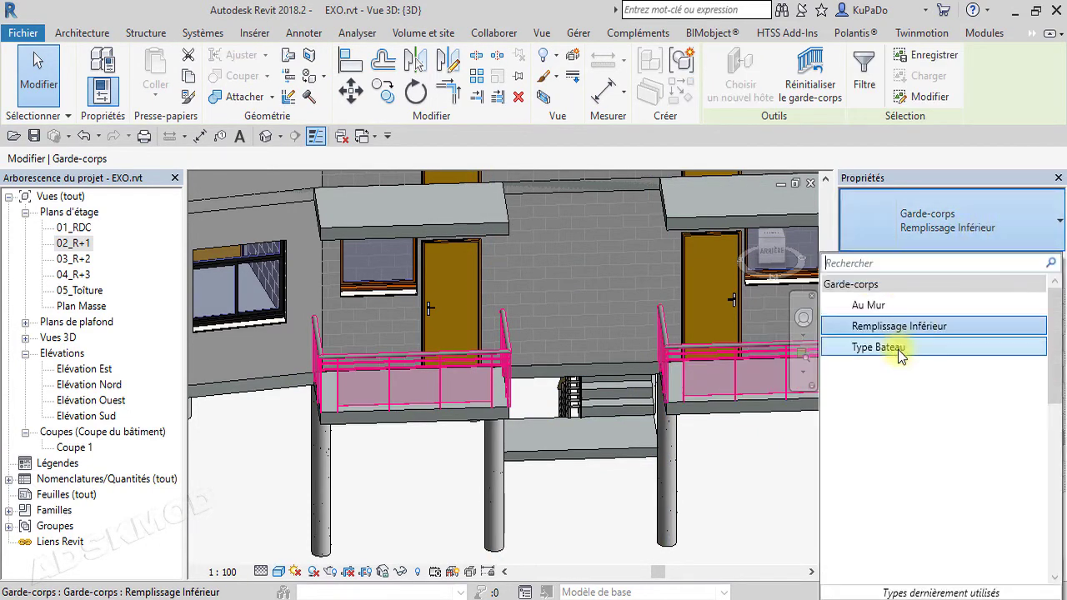
click(840, 346)
click(596, 541)
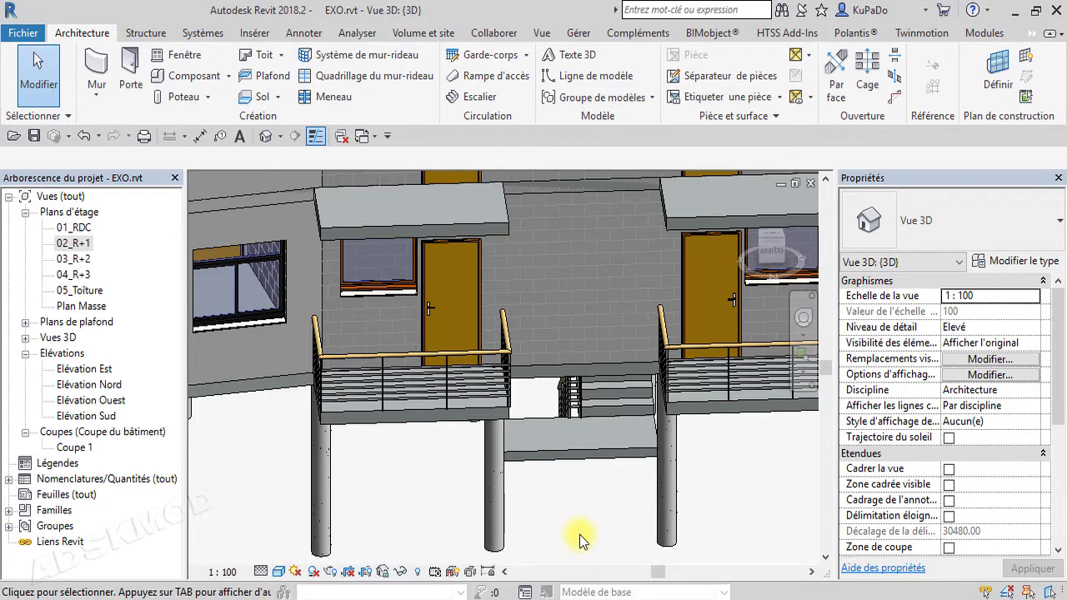
Examine the whole building and its front balconies in 3D, and close the 3D view to return to the 02_R+1 plan.
shift+middle_drag(573, 534, 747, 543)
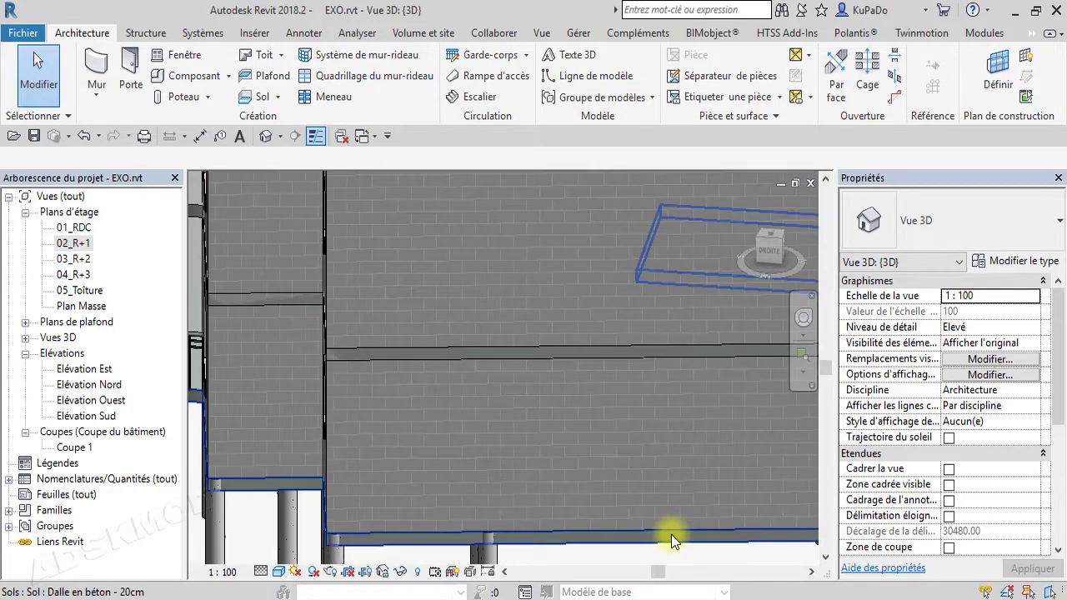
scroll(671, 534, down, 4)
shift+middle_drag(462, 528, 549, 525)
scroll(549, 525, down, 3)
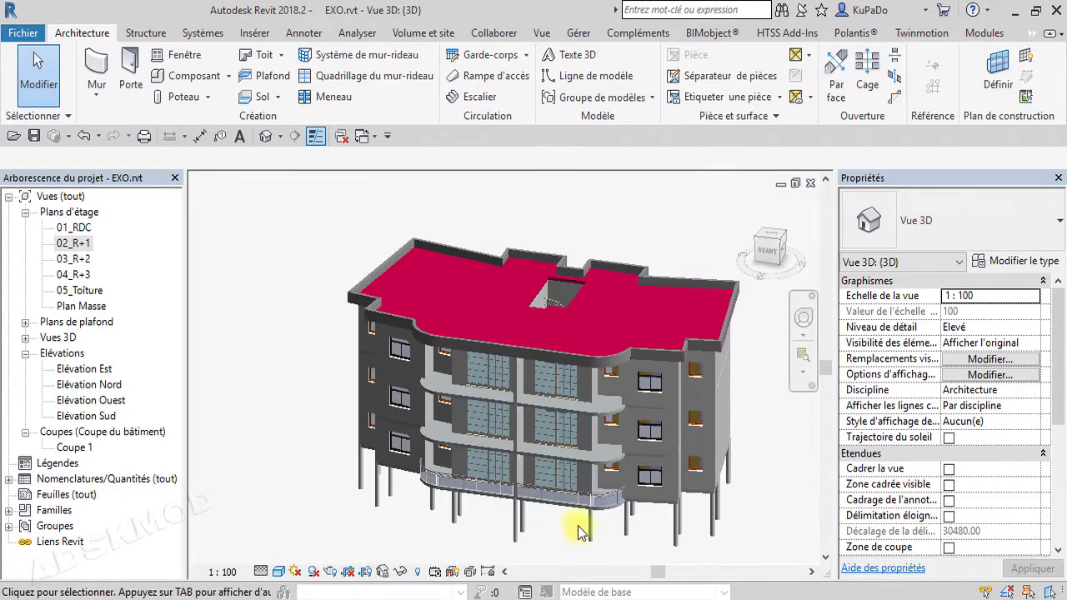
scroll(577, 526, down, 2)
mouse_move(708, 540)
shift+middle_down()
mouse_move(671, 547)
mouse_move(689, 548)
shift+middle_up()
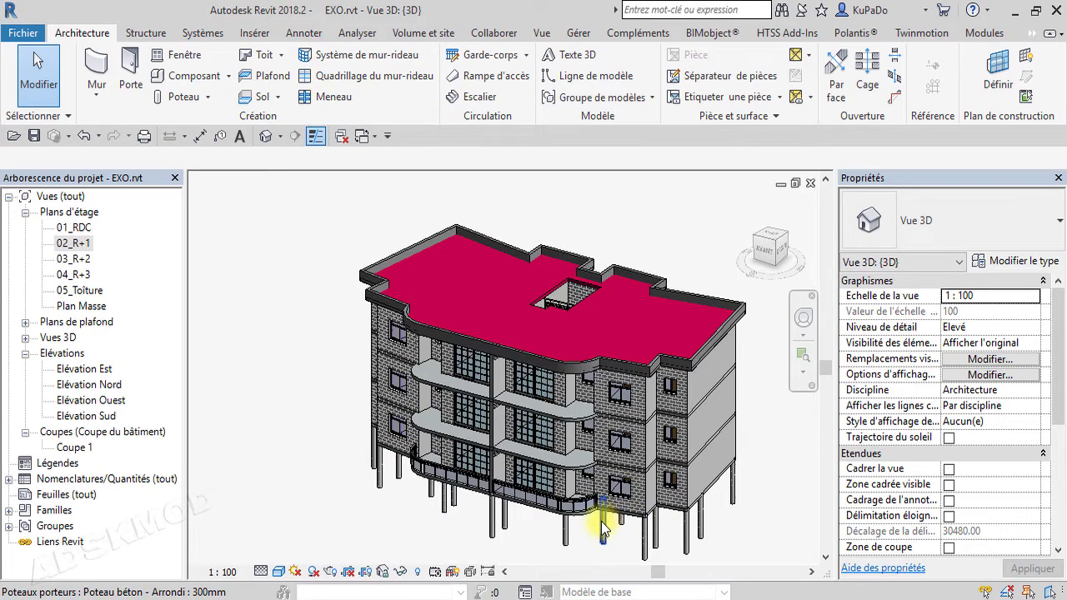
shift+middle_drag(602, 530, 612, 547)
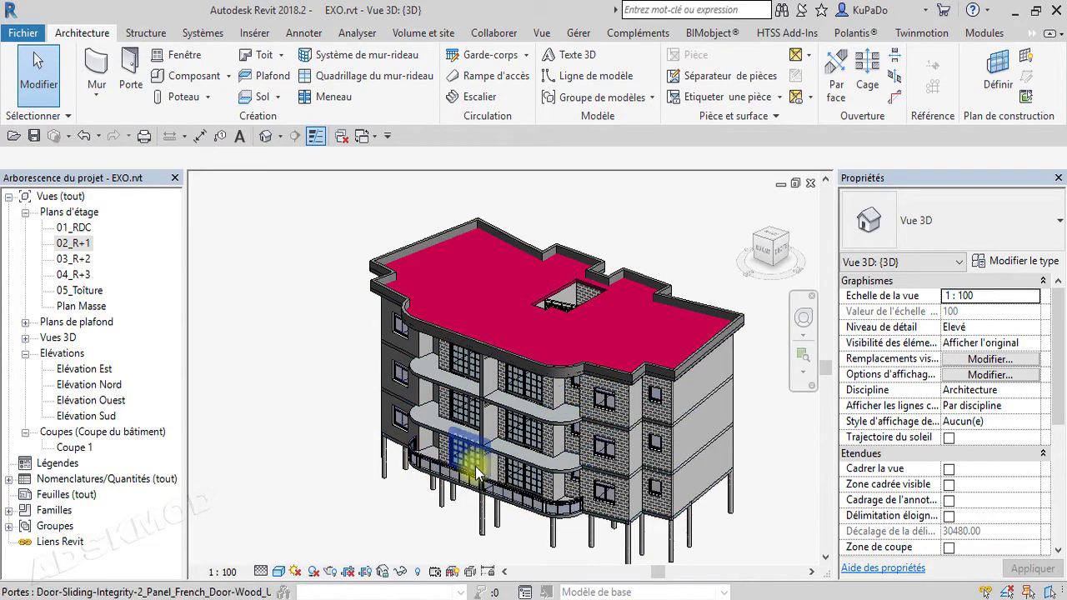
scroll(513, 491, up, 3)
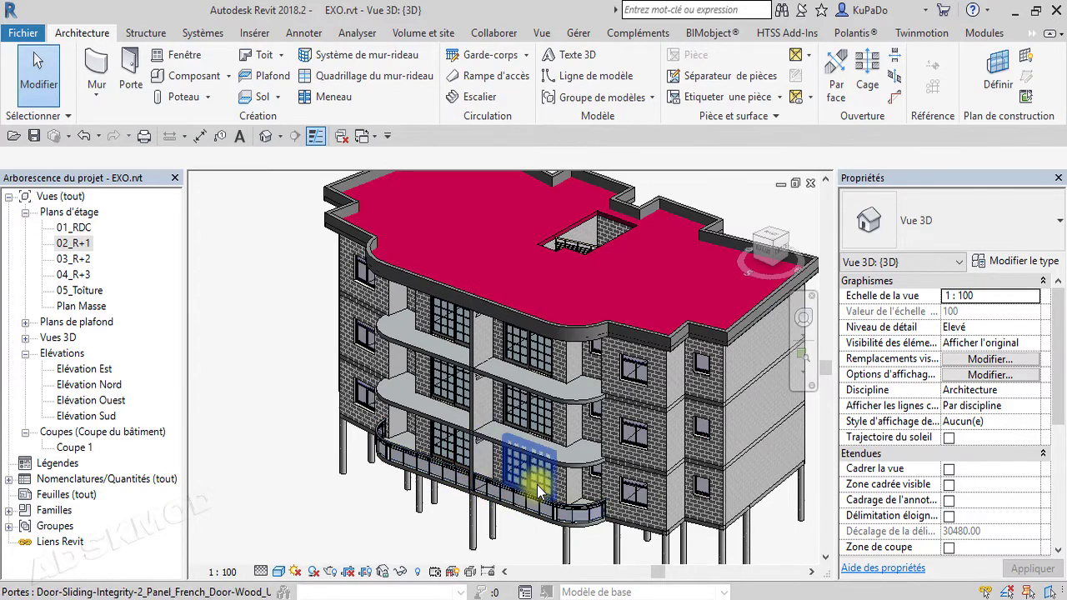
click(810, 182)
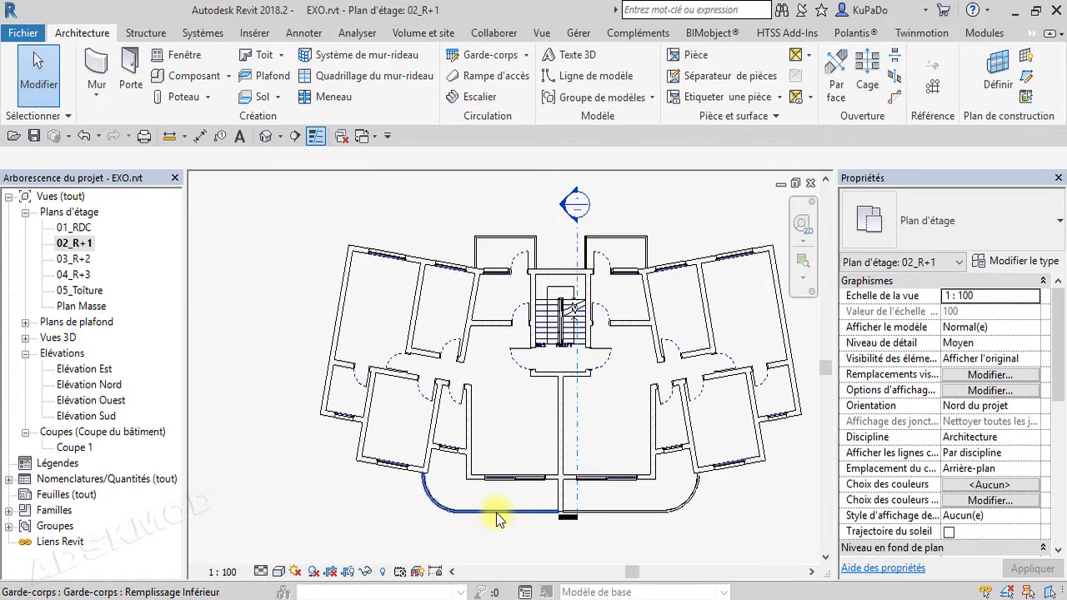
scroll(498, 515, down, 2)
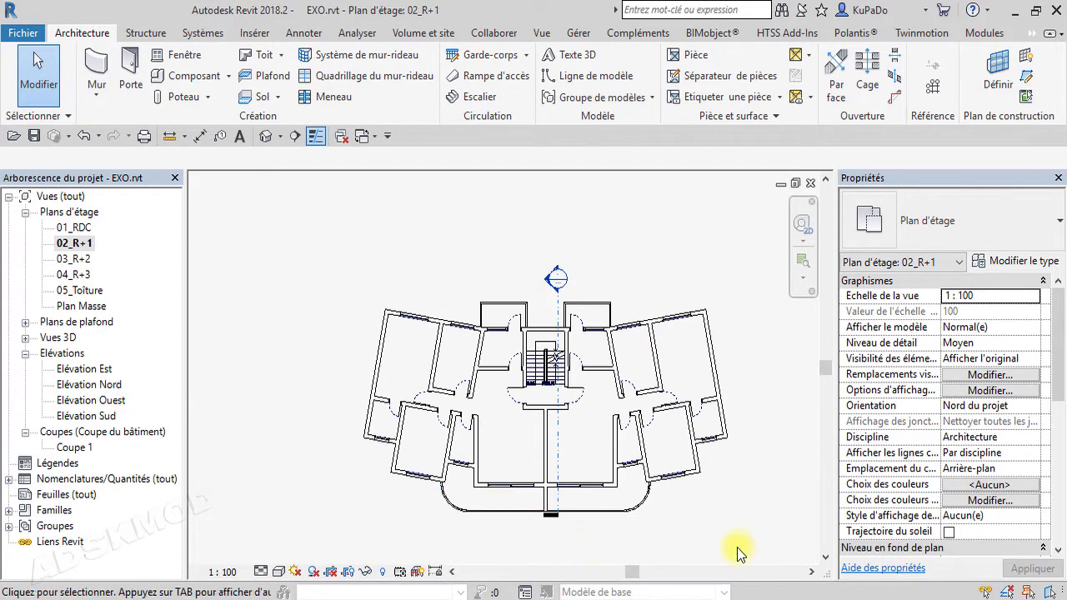
drag(738, 553, 432, 245)
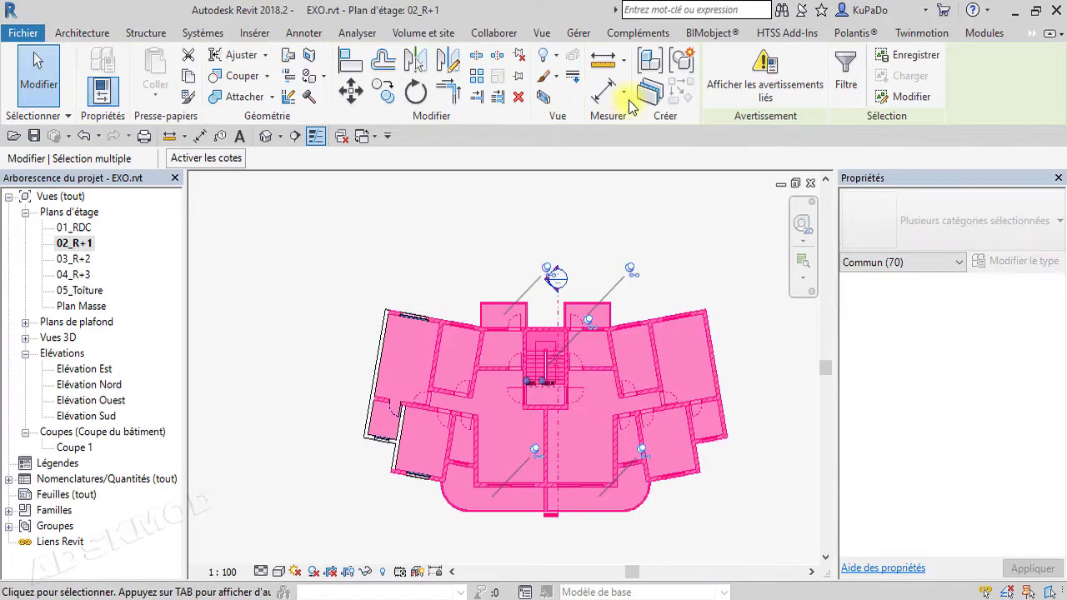
click(846, 73)
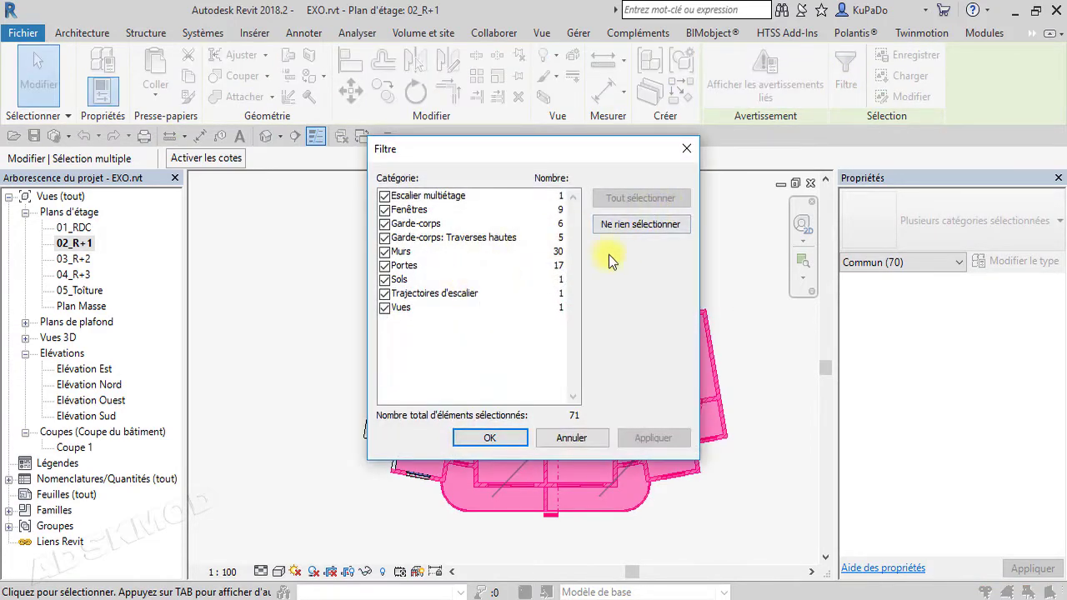
click(627, 226)
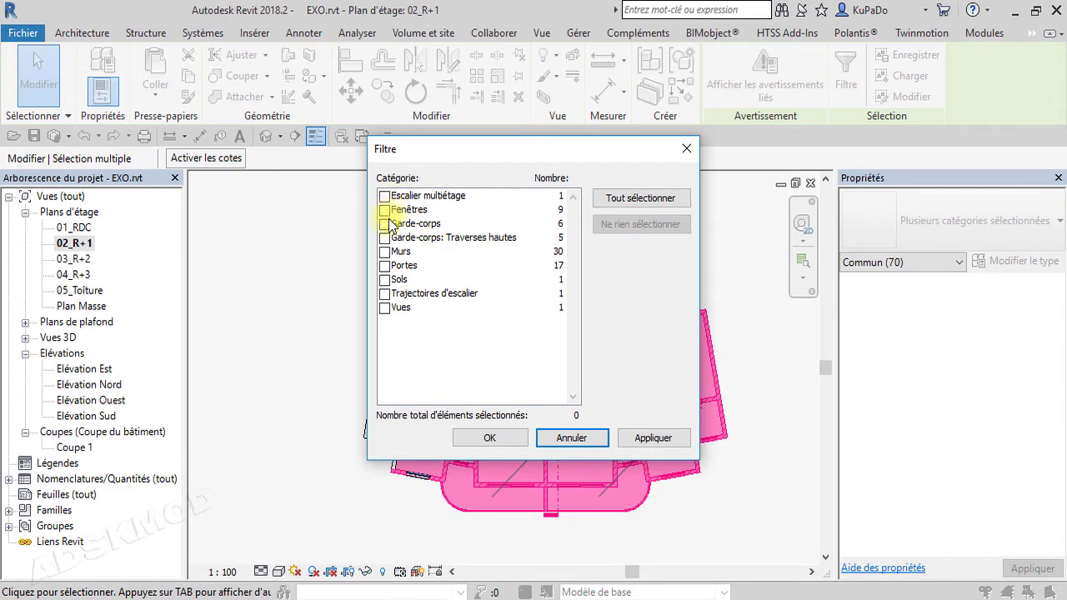
click(678, 155)
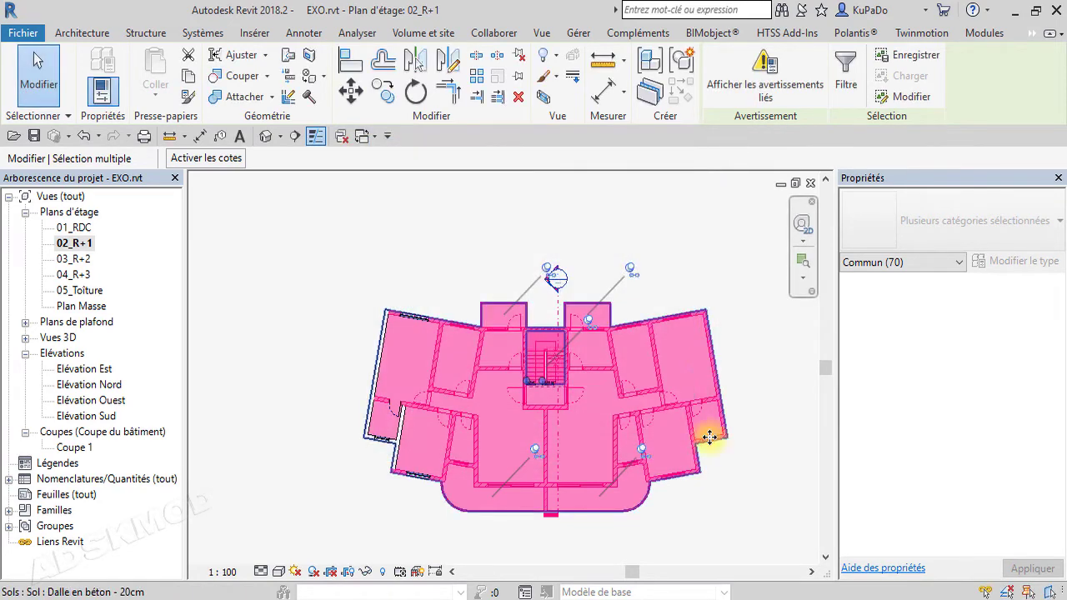
click(666, 516)
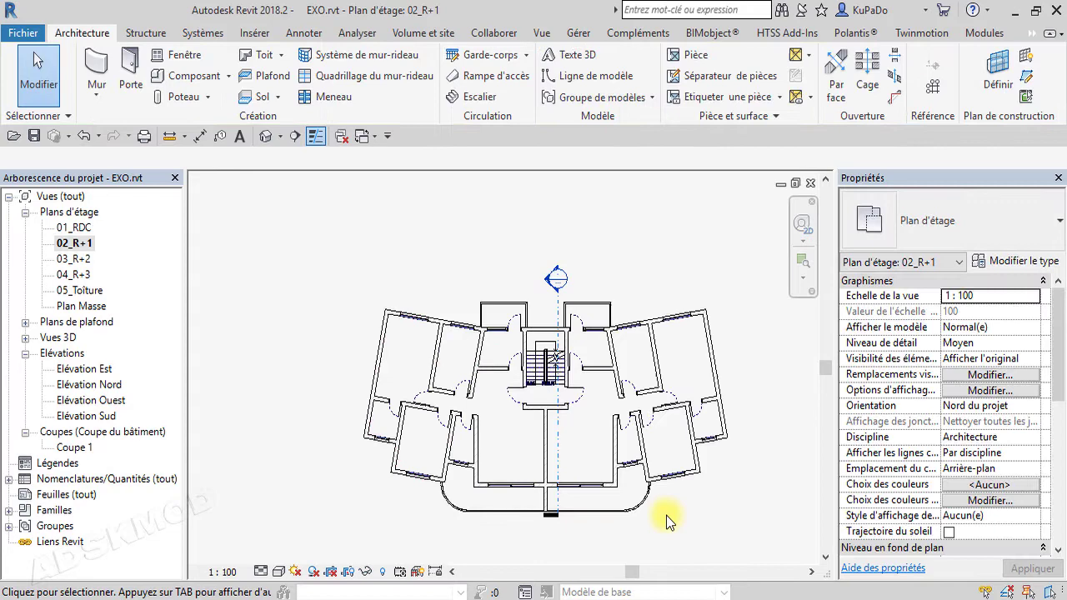
Copy the two front and two rear balcony railings of 02_R+1 to the clipboard.
click(601, 511)
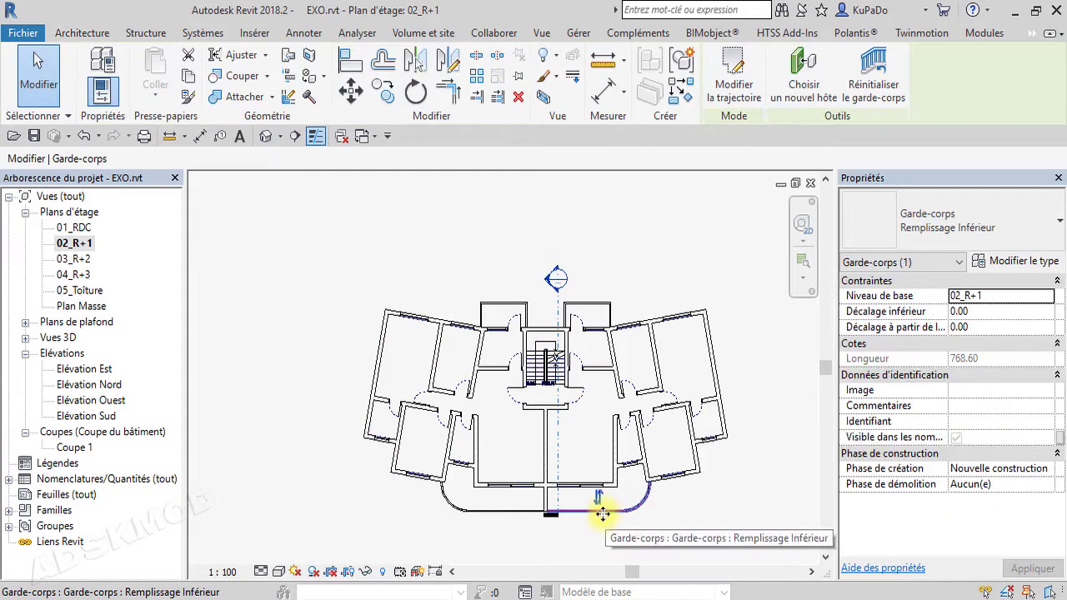
ctrl+click(513, 511)
ctrl+click(501, 308)
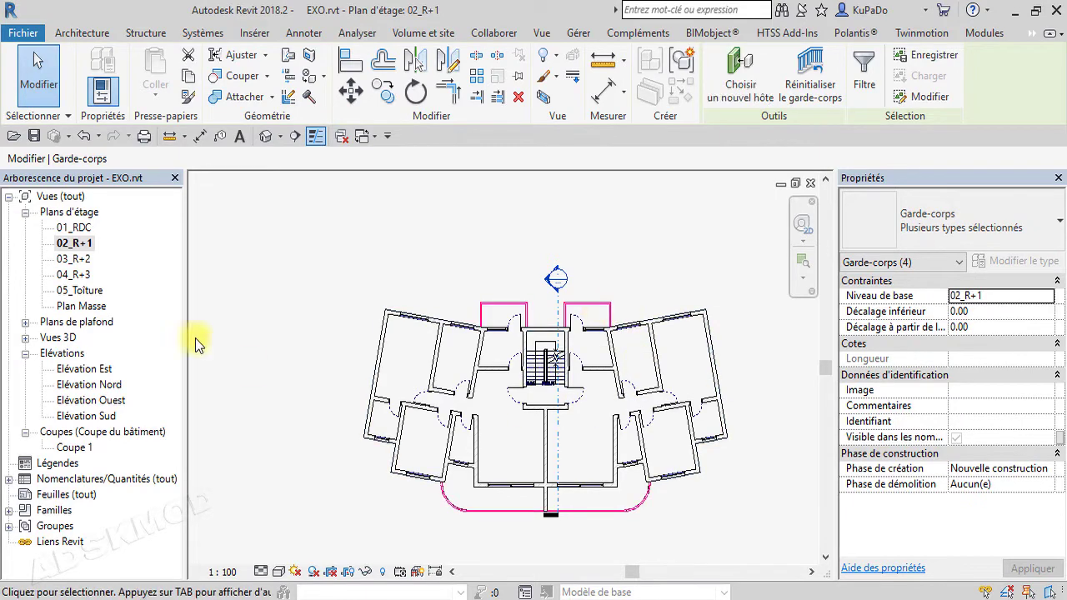
click(185, 80)
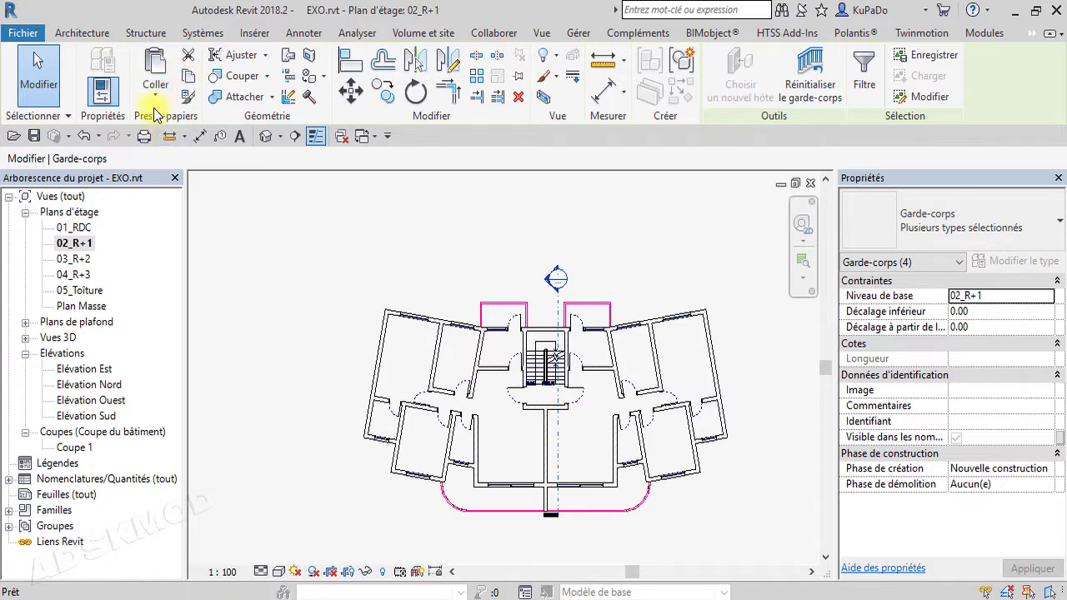
Paste the copied balcony railings aligned to the selected levels 03_R+2 and 04_R+3, and clear the selection.
click(155, 95)
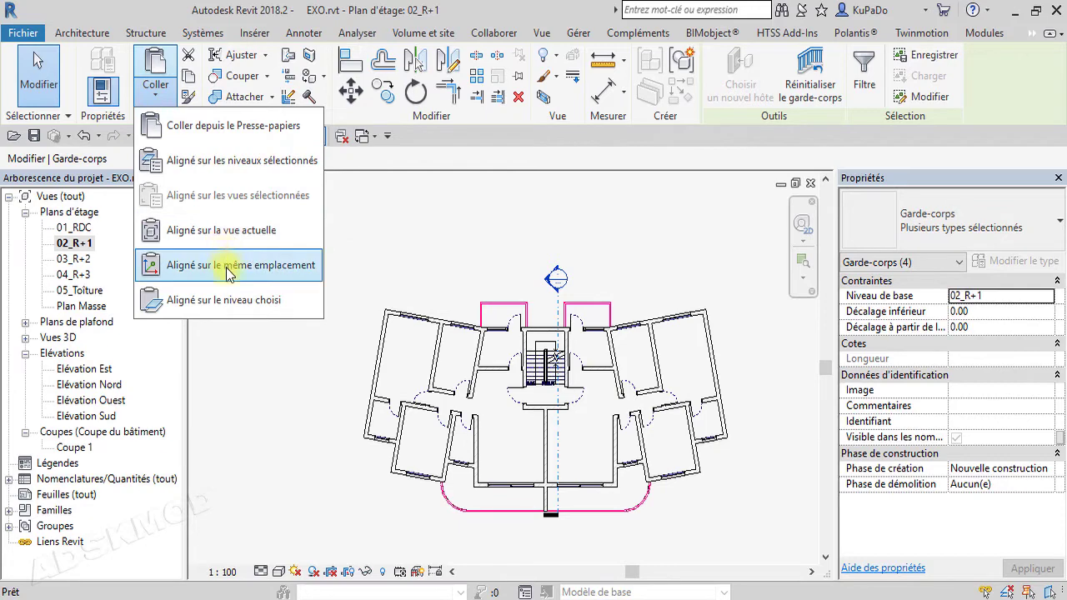
click(238, 161)
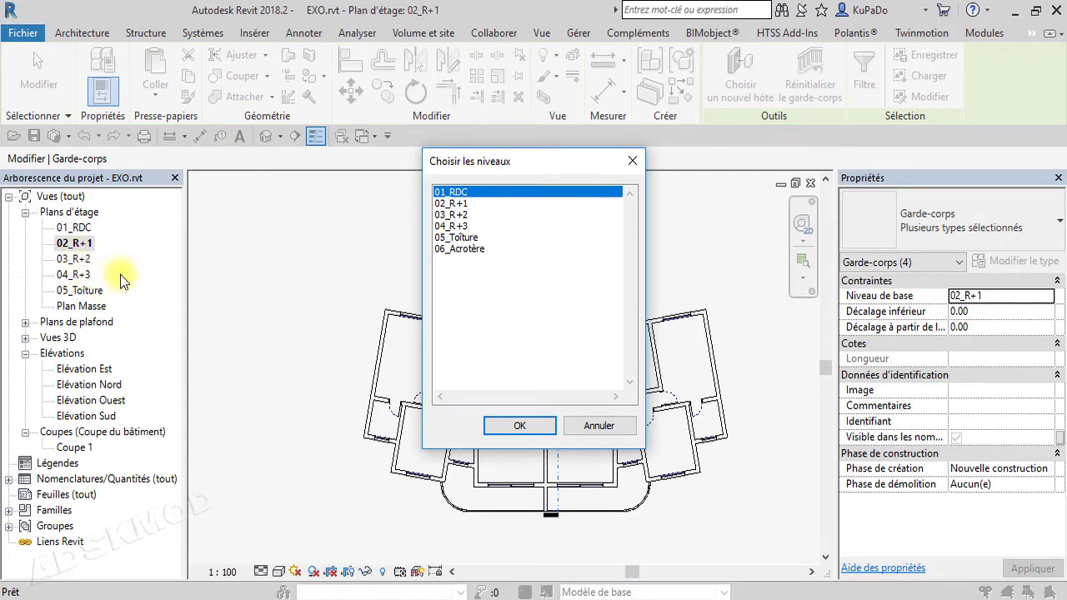
click(464, 215)
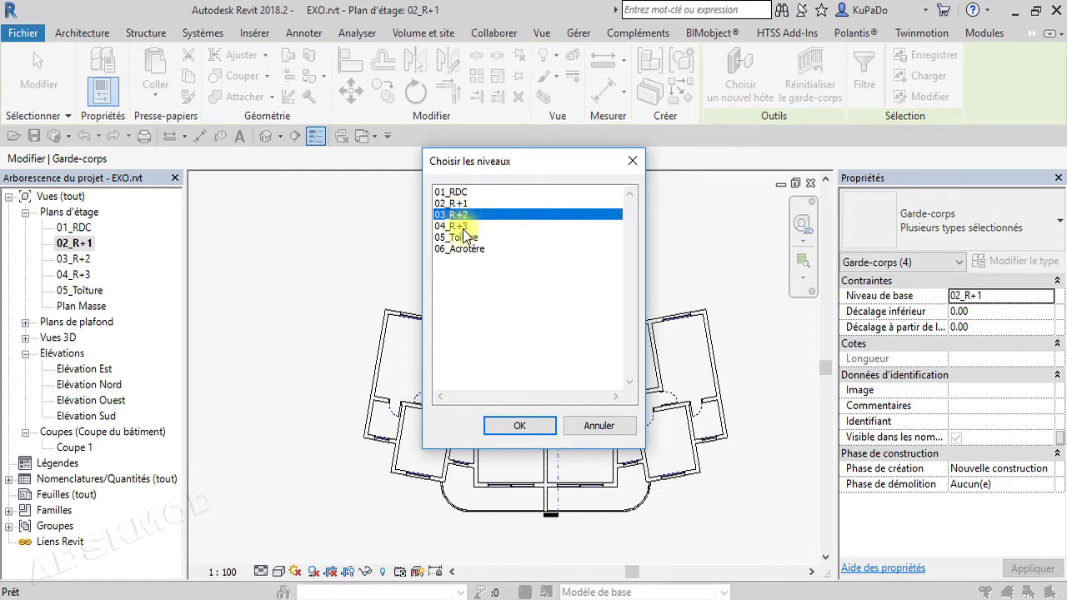
shift+click(464, 227)
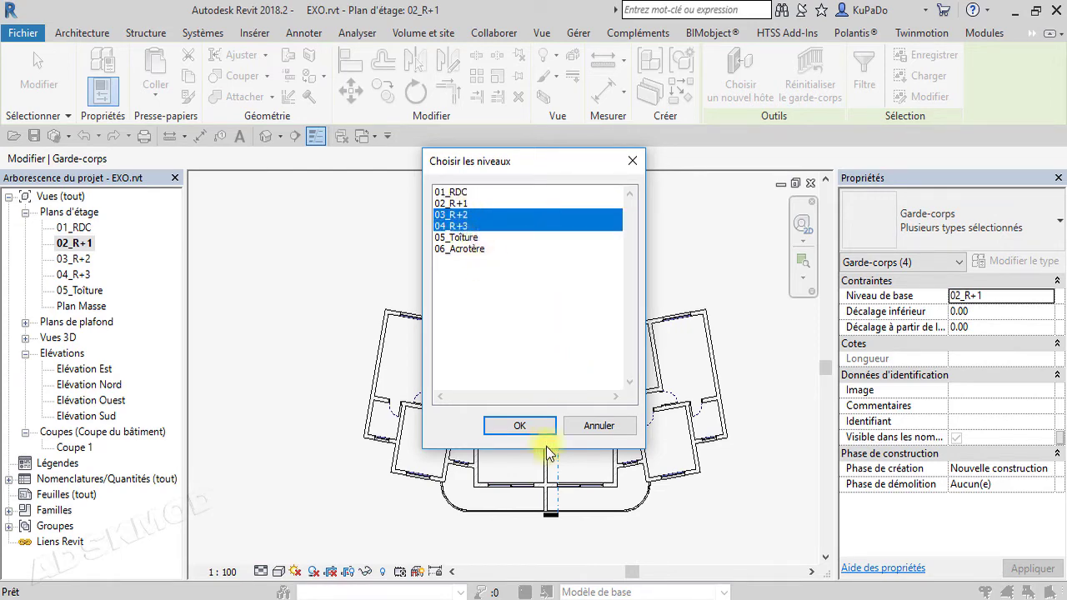
click(532, 428)
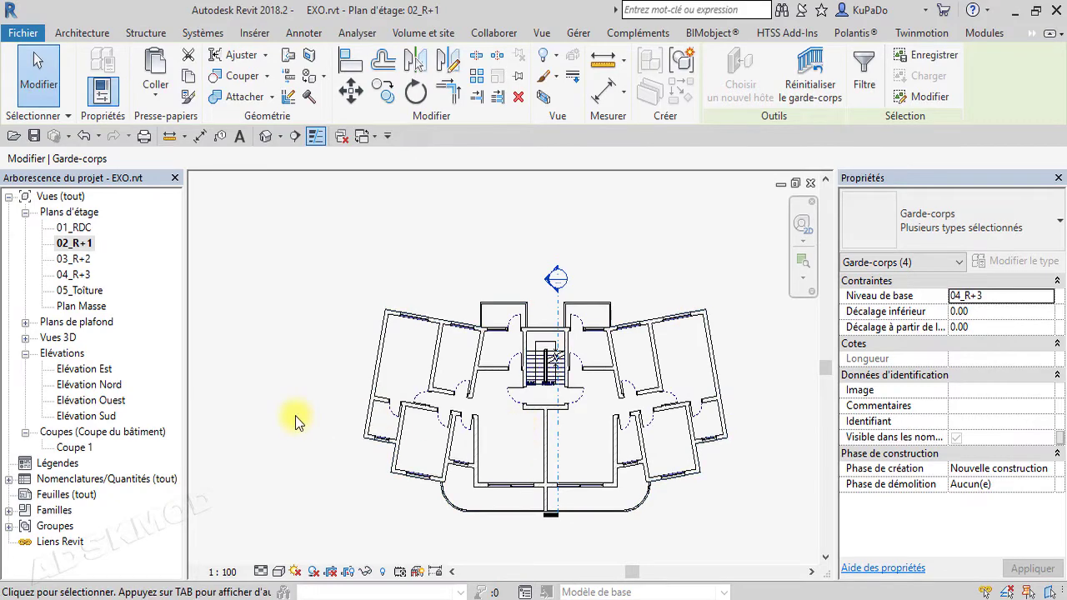
click(296, 421)
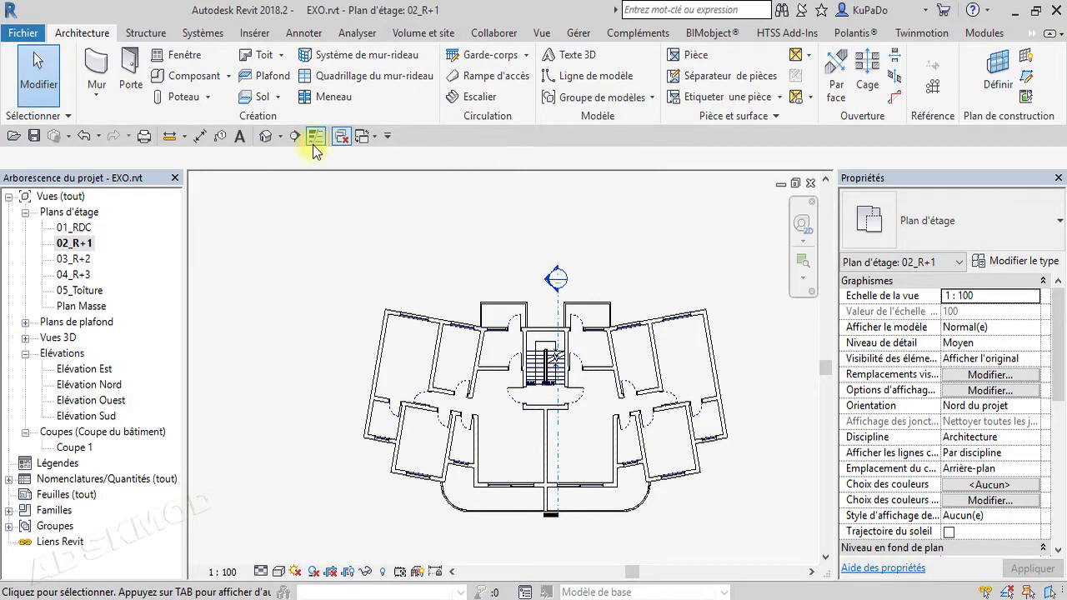
Examine the balcony railings on all floors of the building from several angles in the default 3D view.
click(265, 136)
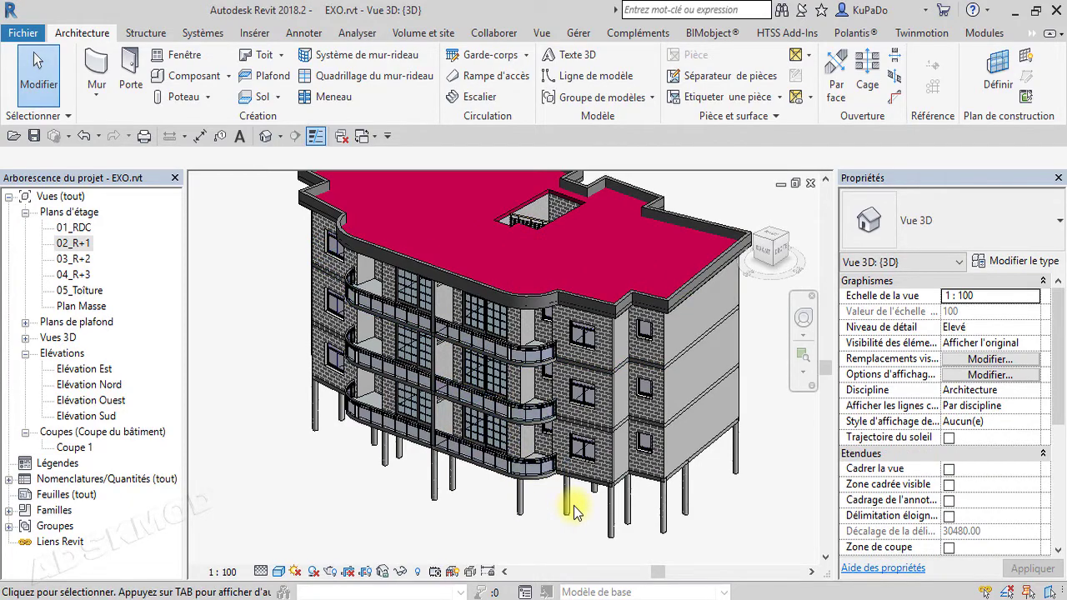
shift+middle_drag(573, 510, 596, 528)
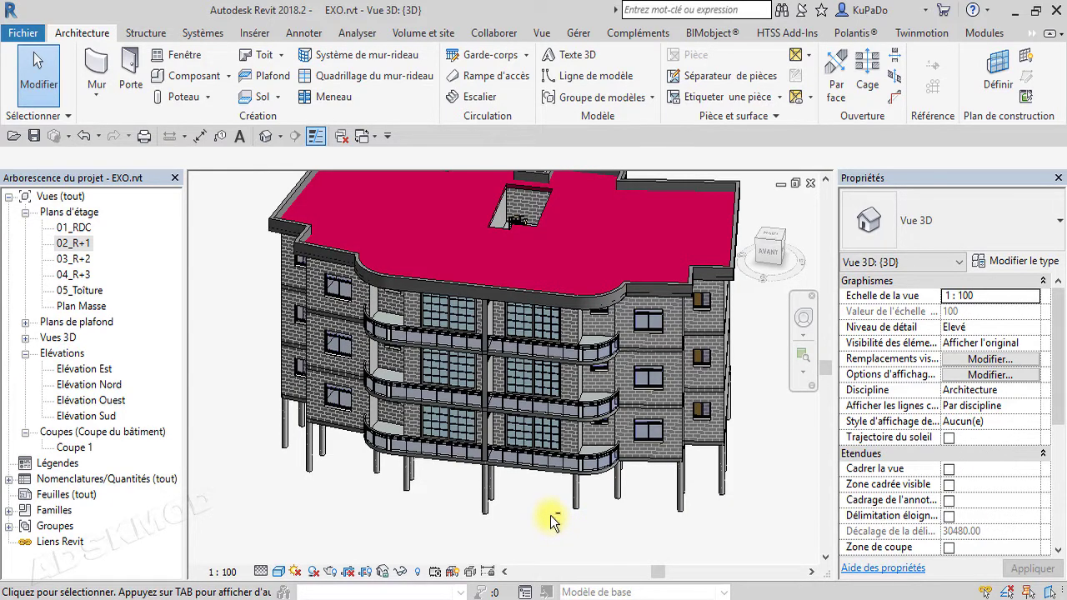
shift+middle_drag(550, 521, 662, 505)
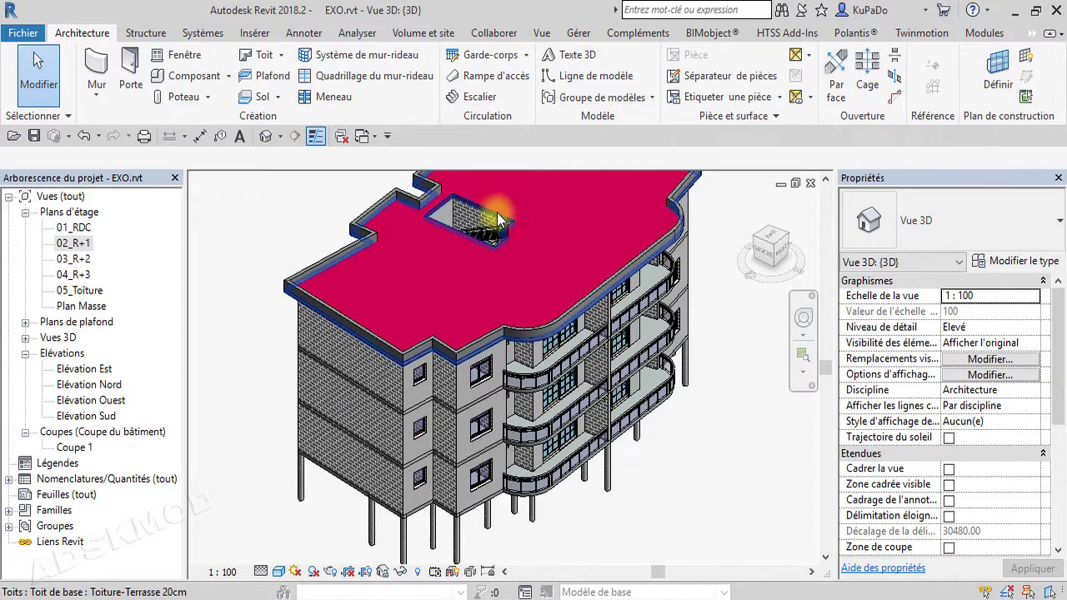
shift+middle_drag(634, 392, 664, 509)
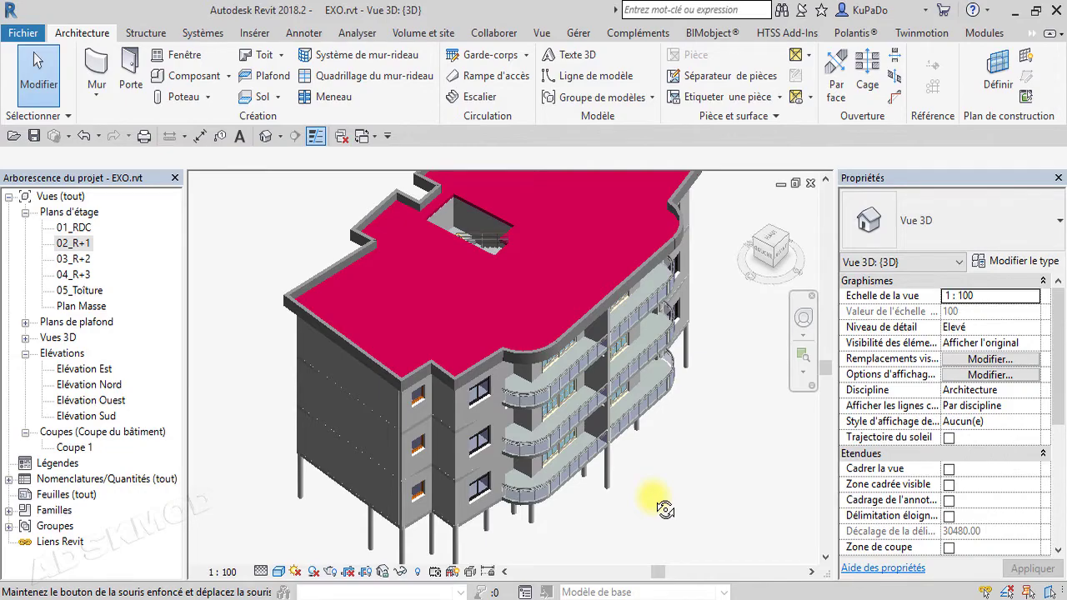
shift+middle_drag(664, 511, 472, 510)
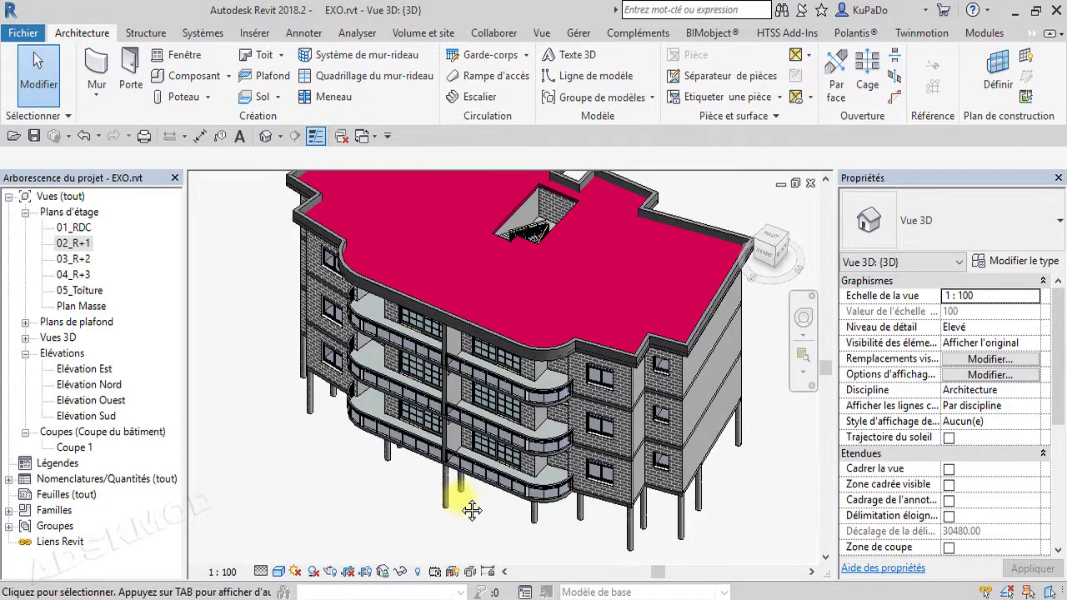